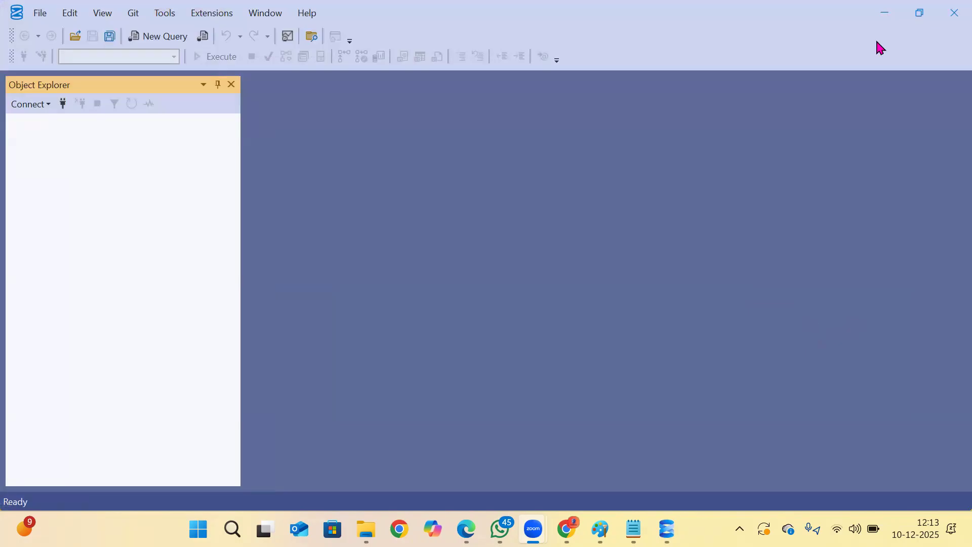
left_click(885, 14)
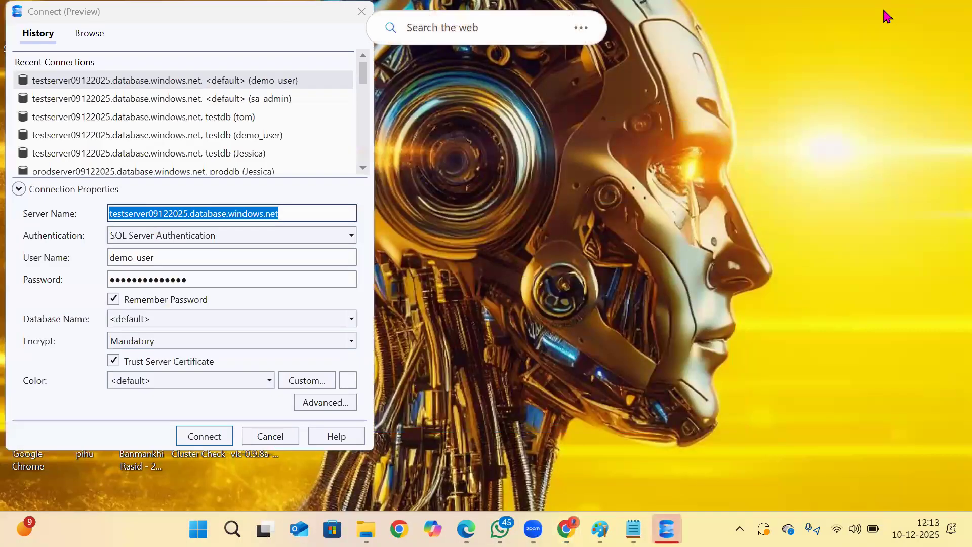
left_click(271, 439)
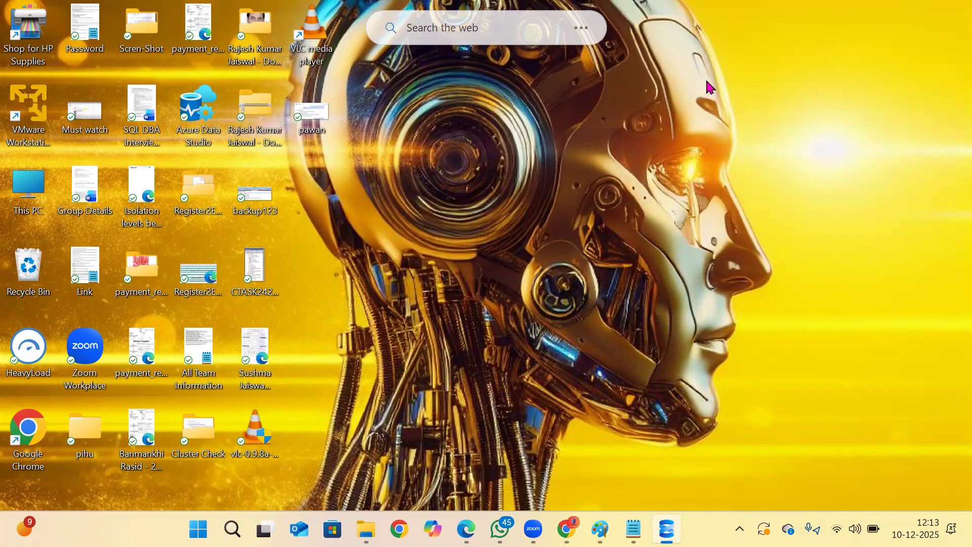
key("XF86AudioMicMute")
key("XF86AudioMicMute")
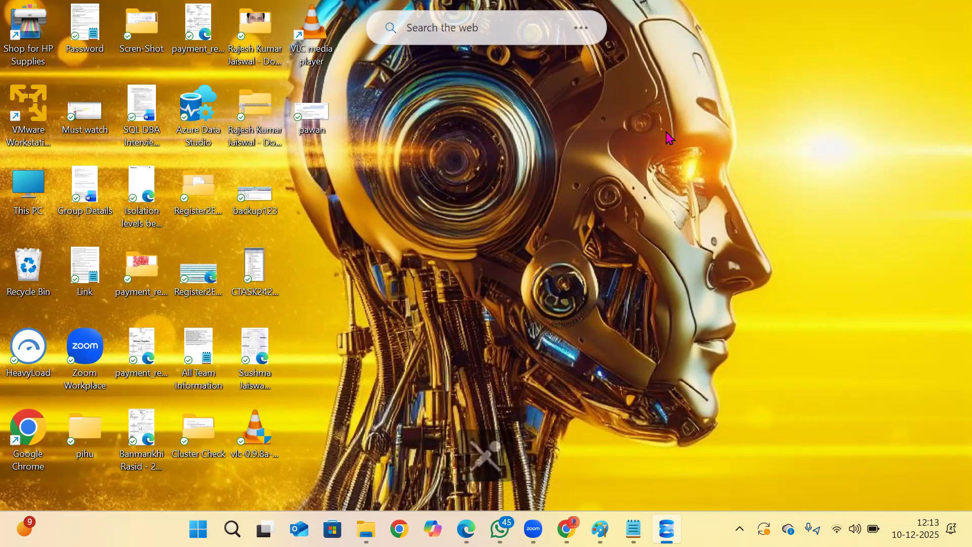
left_click_drag(795, 203, 896, 273)
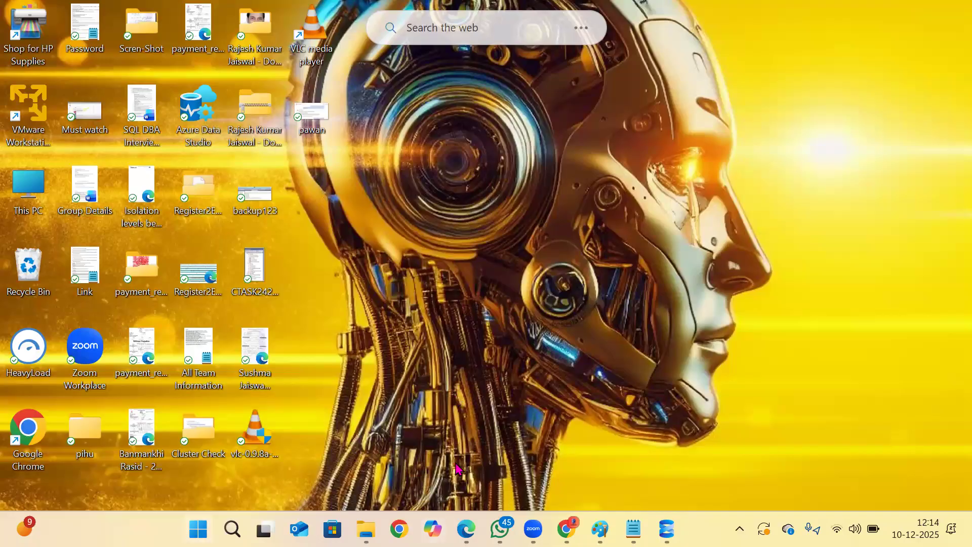
Switch to Edge, open the prodserver10122025 SQL server from the Azure portal home page, and copy its server name.
mouse_move(500, 529)
left_click(465, 529)
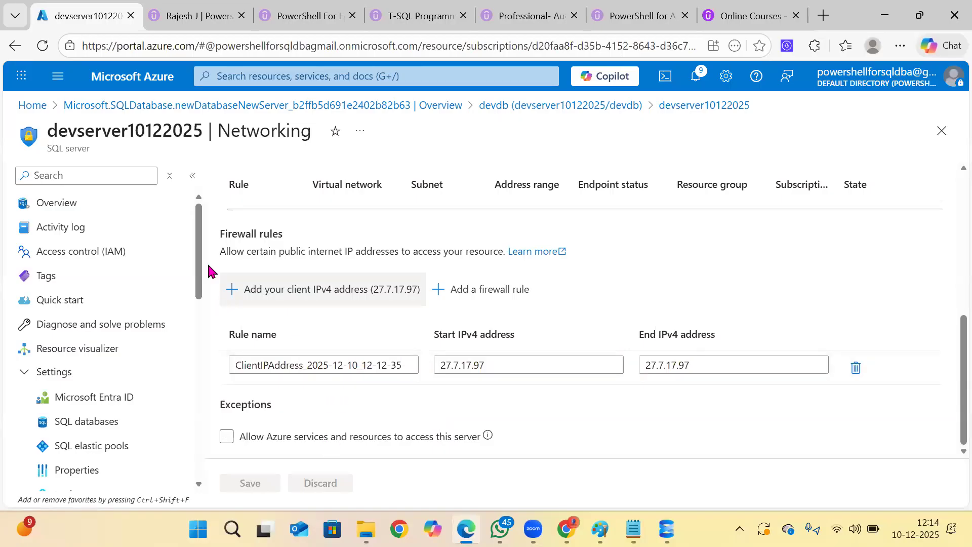
left_click(31, 106)
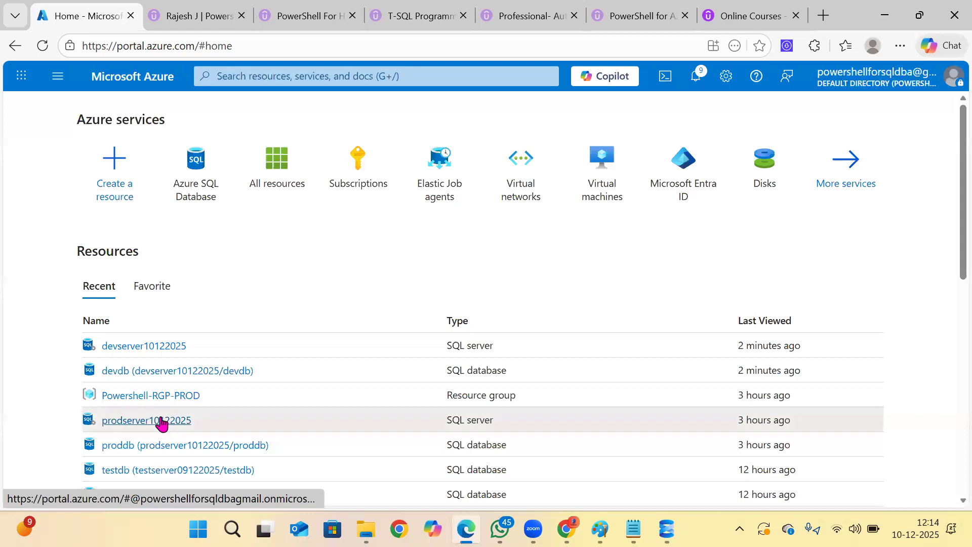
left_click(163, 421)
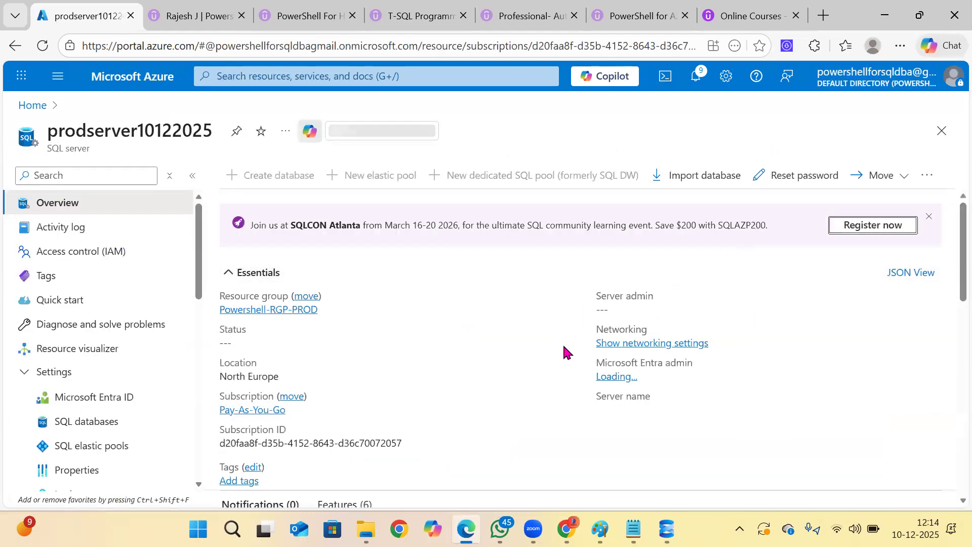
left_click(793, 410)
Switch to SQL Server Management Studio and connect to prodserver10122025.database.windows.net using the saved SQL Server Authentication credentials.
left_click(666, 529)
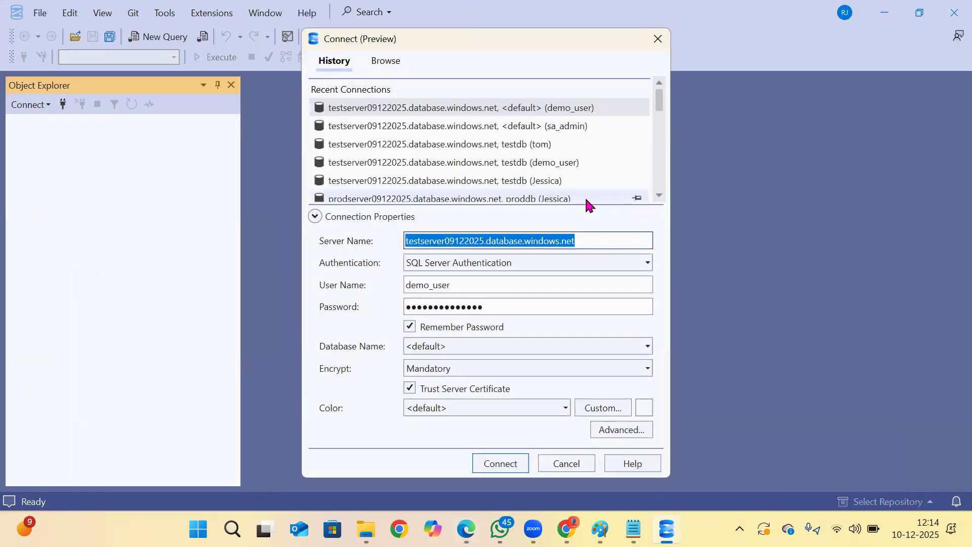
key("ctrl+v")
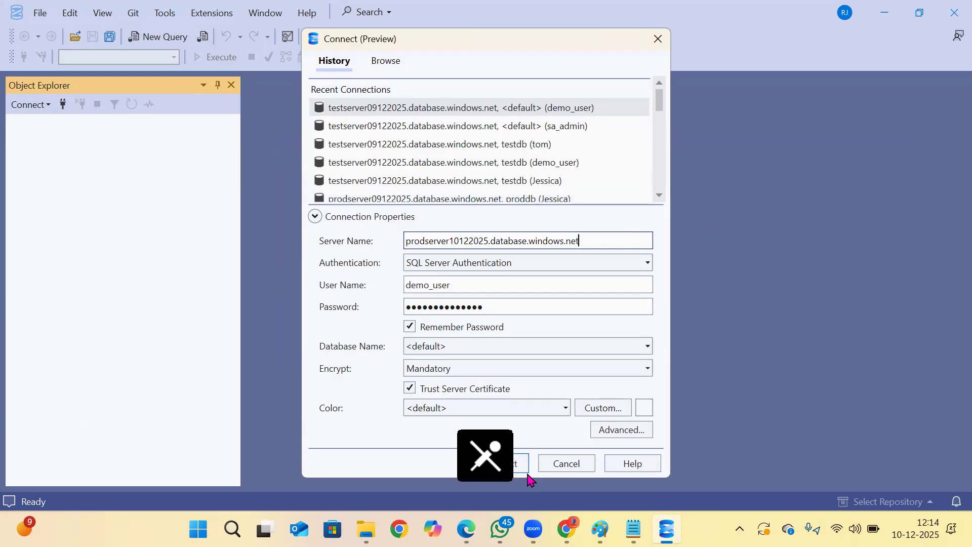
left_click(521, 465)
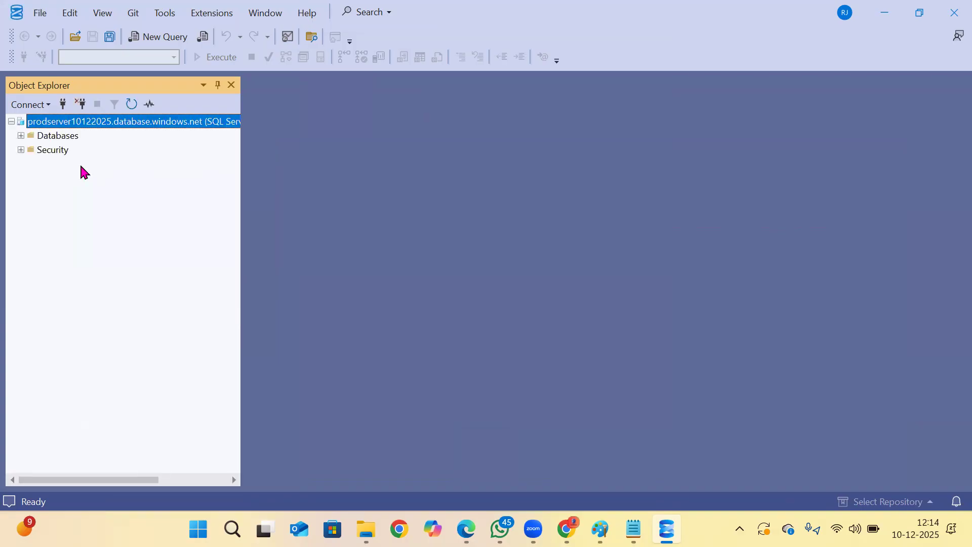
Expand the server's databases and system databases, and open a new query against master.
left_click(23, 135)
left_click(62, 163)
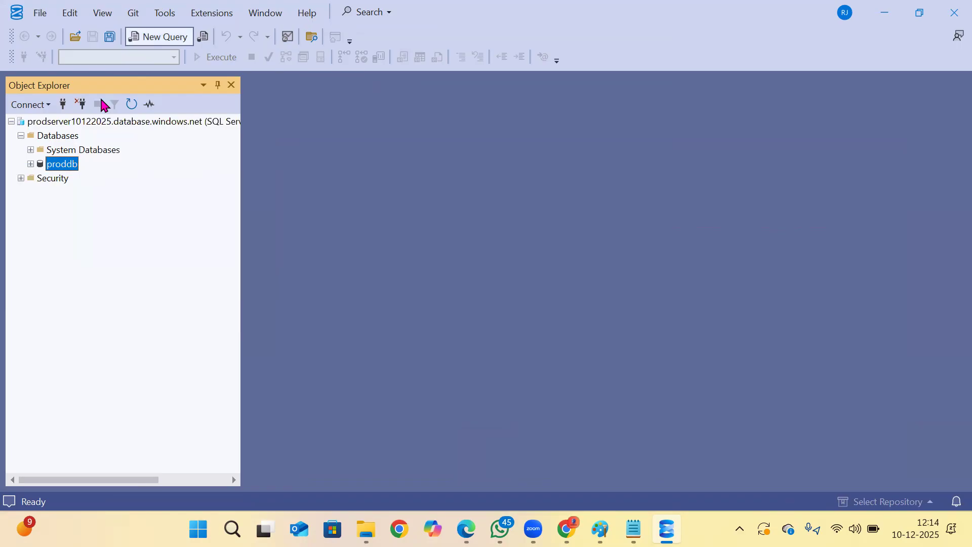
left_click(38, 151)
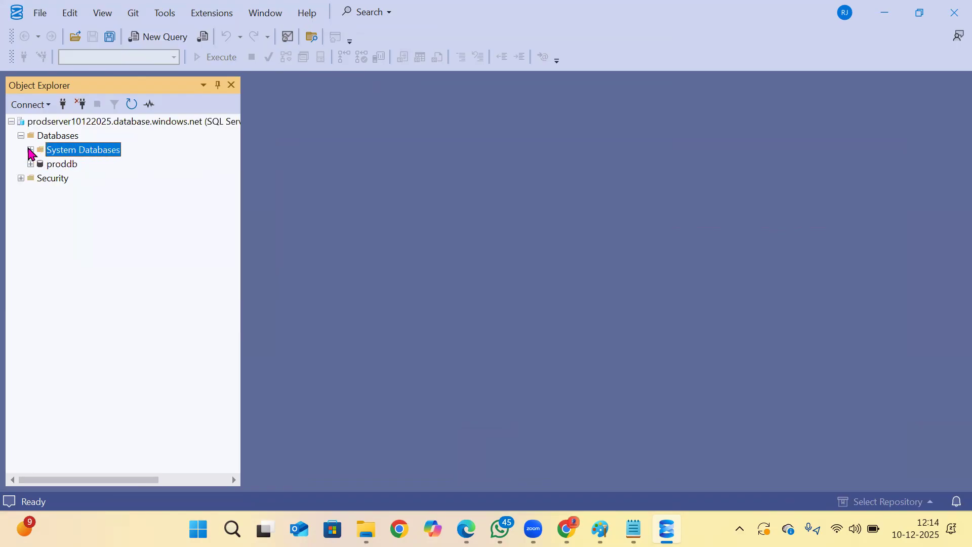
left_click(31, 150)
left_click(80, 164)
left_click(163, 37)
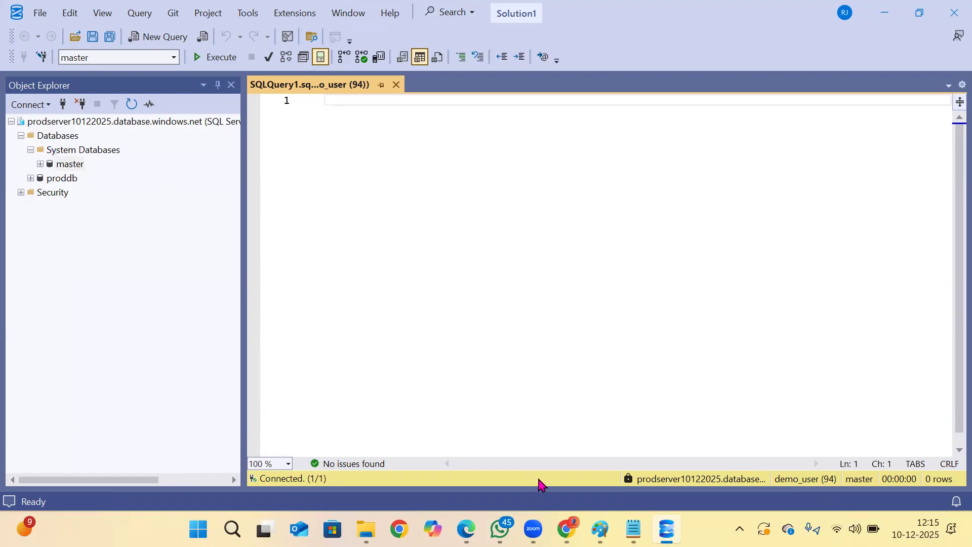
Copy the three CREATE LOGIN statements with their login passwords from the Notepad security script and paste them into the master query.
left_click(633, 529)
left_click_drag(362, 131, 19, 57)
key("ctrl+c")
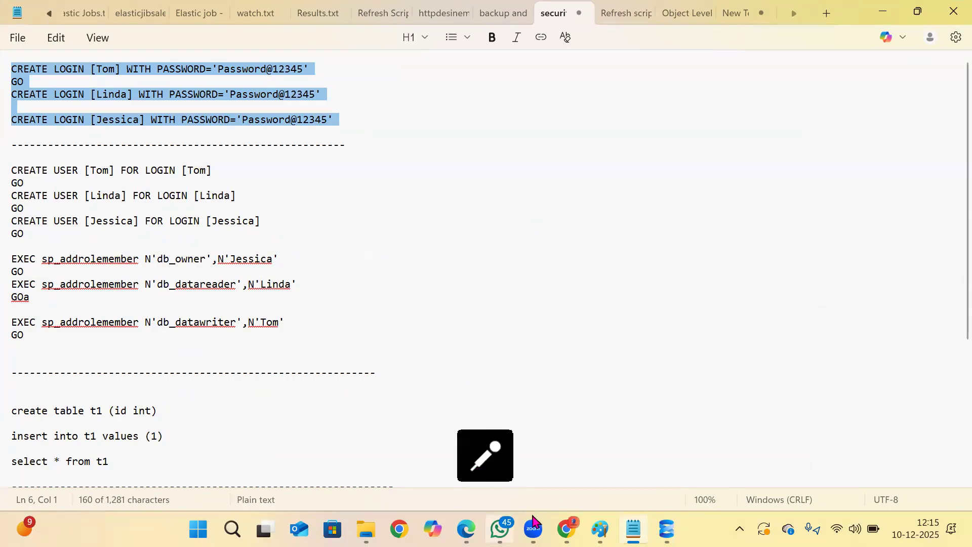
left_click(666, 528)
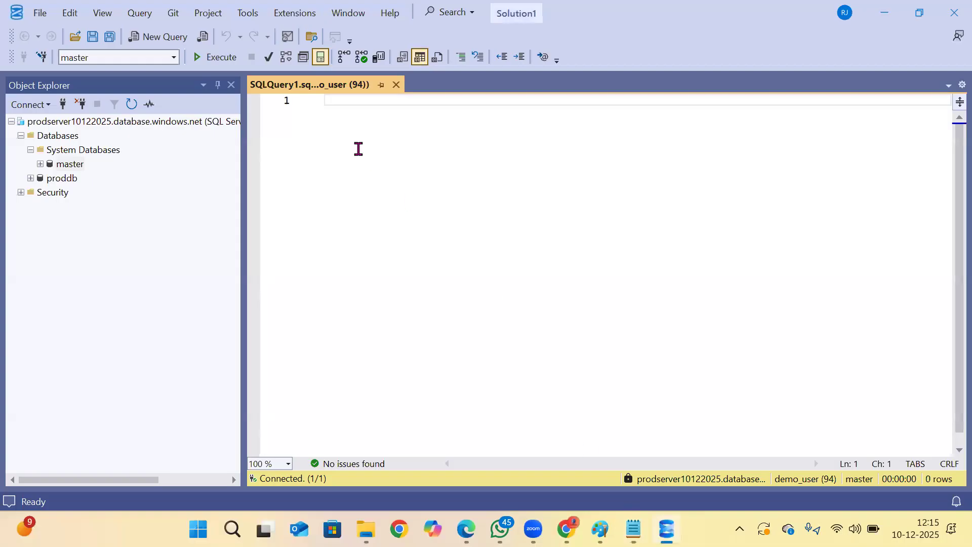
key("ctrl+v")
left_click(515, 151)
Execute the three CREATE LOGIN statements one at a time in the master query.
left_click_drag(627, 105, 325, 113)
key("shift+Up")
left_click(215, 57)
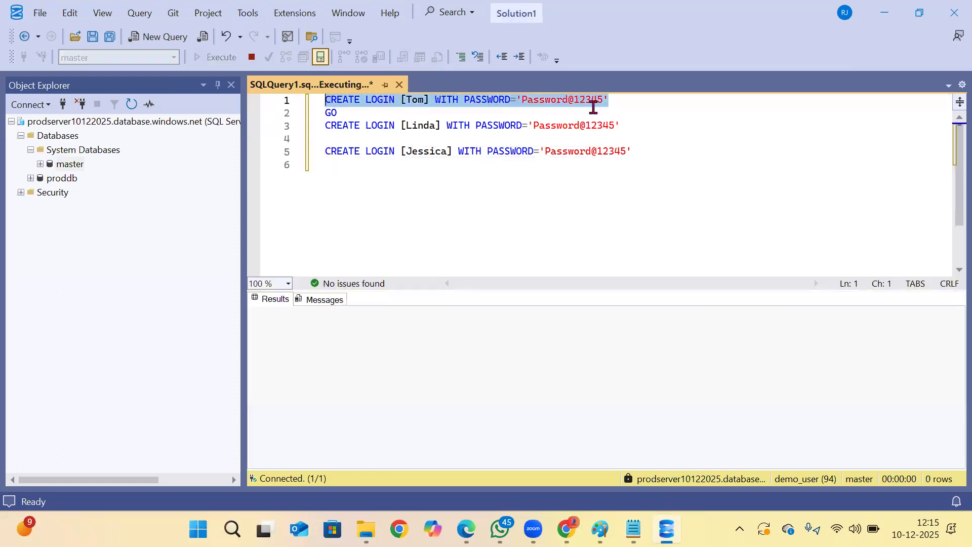
left_click_drag(626, 125, 288, 121)
left_click(215, 57)
left_click_drag(310, 162, 325, 146)
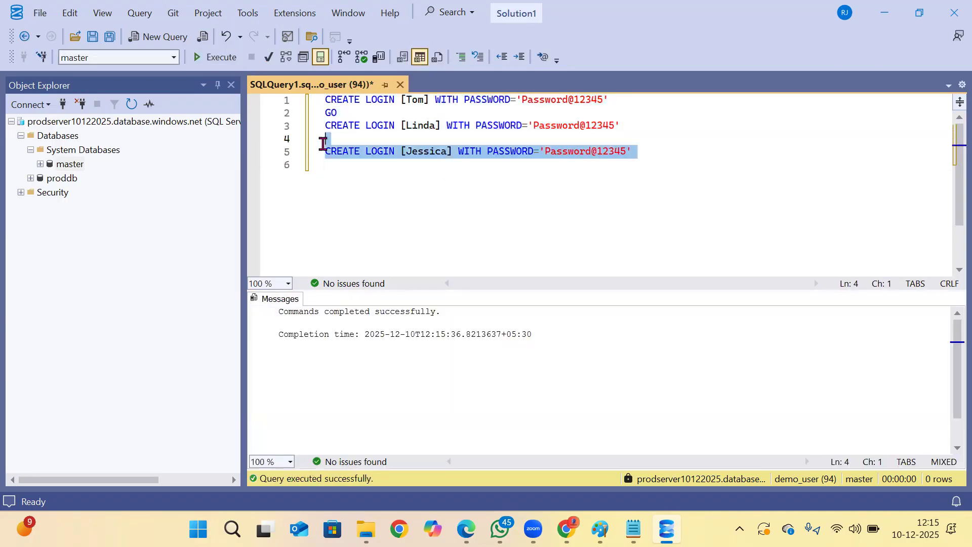
left_click(215, 57)
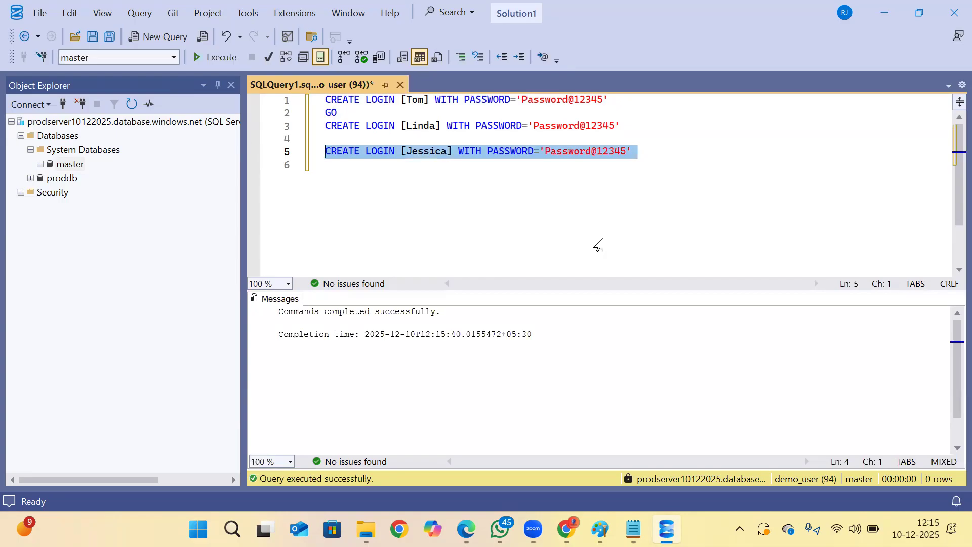
Copy the three CREATE USER FOR LOGIN statements from the Notepad script into a new query against proddb.
left_click(633, 529)
left_click(240, 249)
left_click_drag(264, 221, 19, 174)
key("ctrl+c")
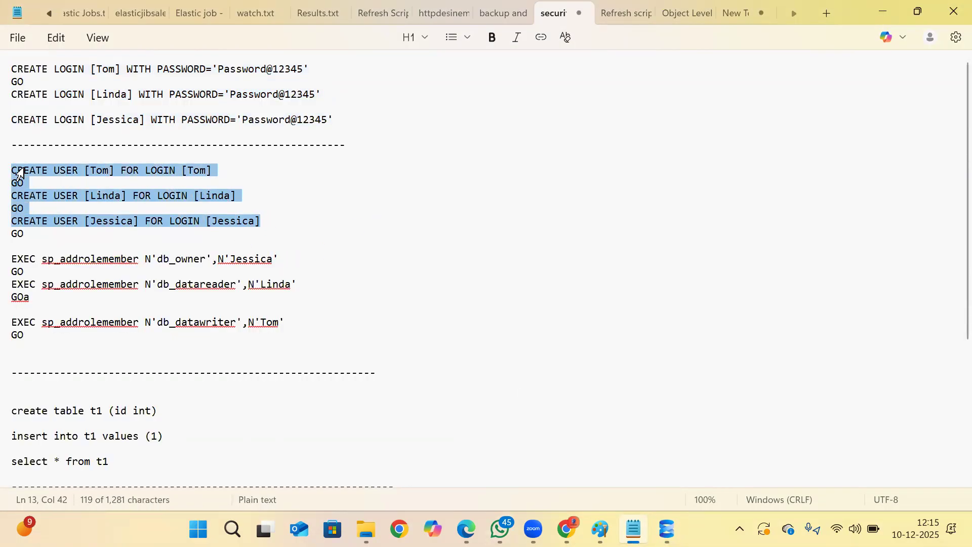
left_click(666, 529)
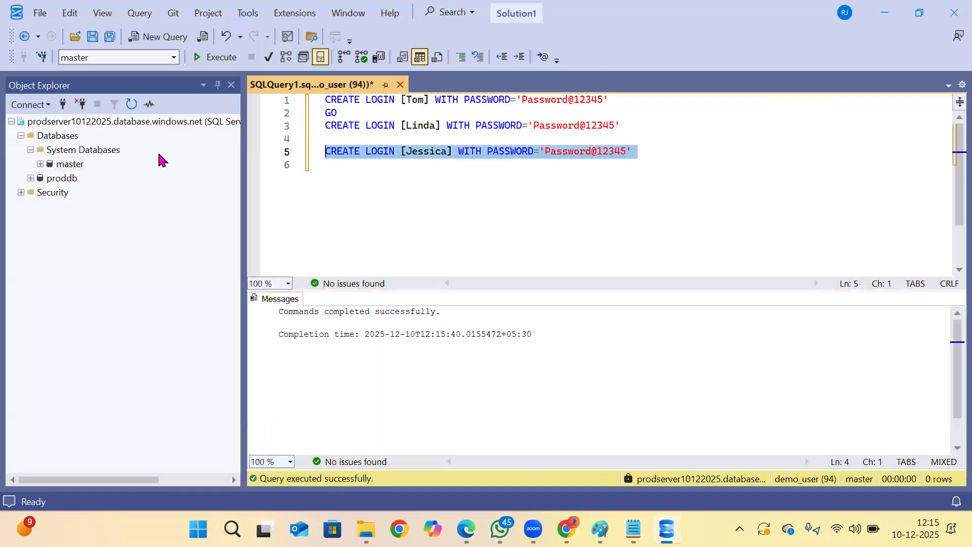
left_click(50, 178)
left_click(145, 39)
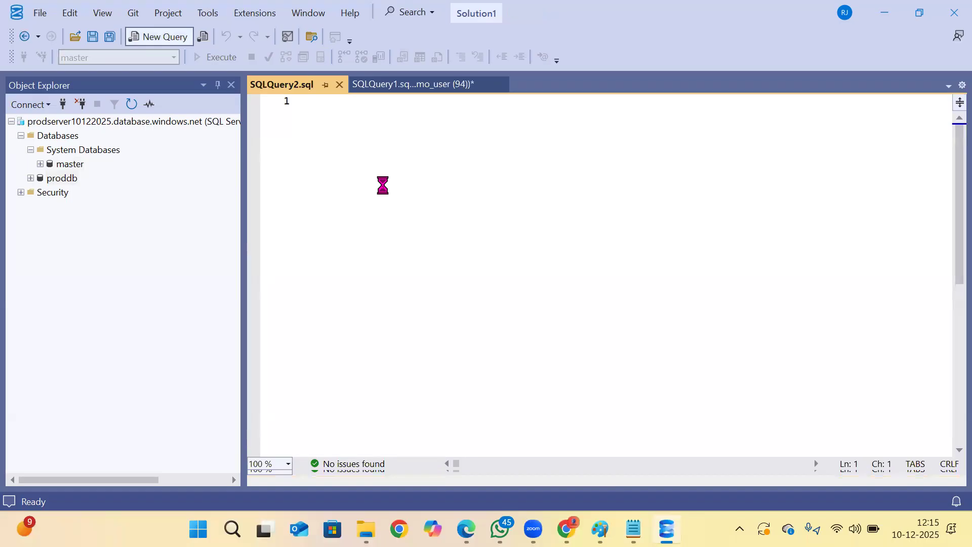
key("ctrl+v")
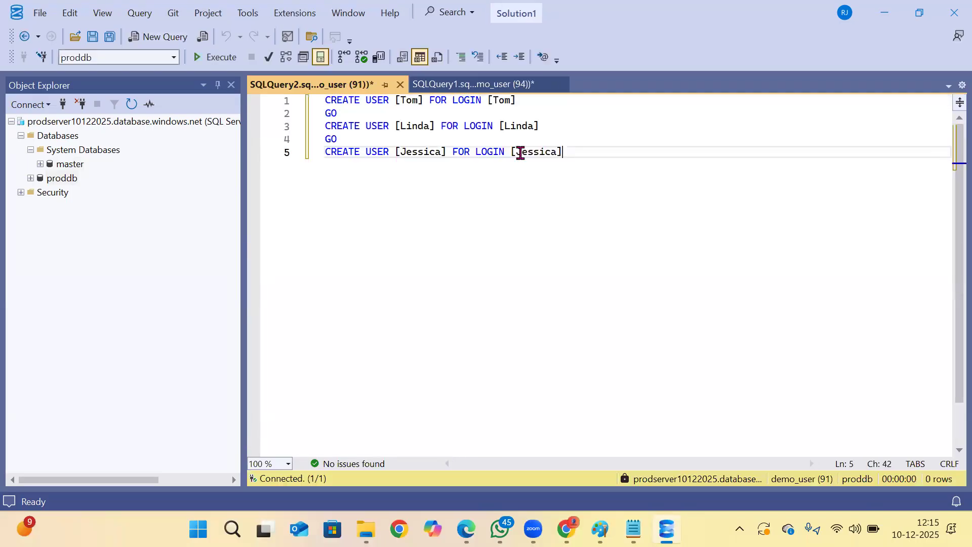
Execute the three CREATE USER statements one at a time in the proddb query.
left_click_drag(529, 99, 254, 85)
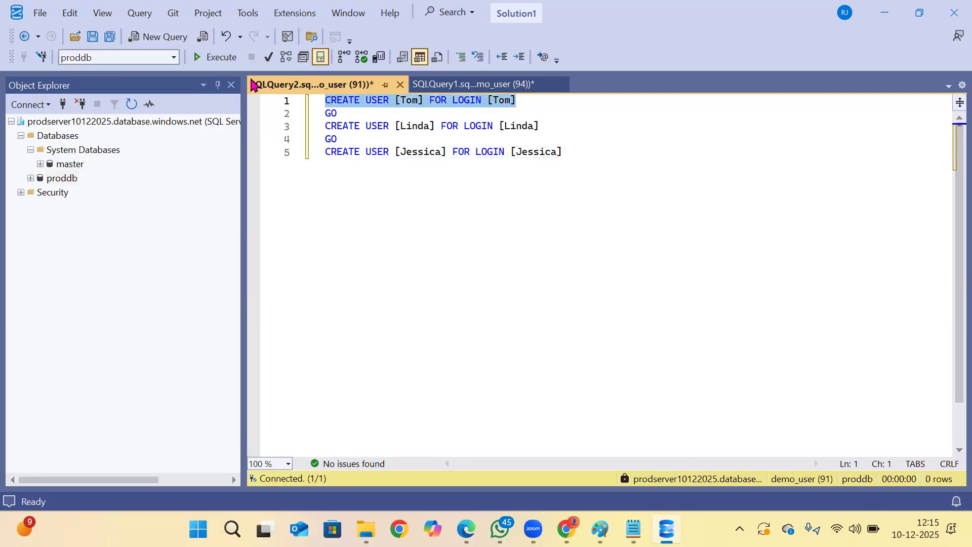
key("F5")
left_click_drag(555, 130, 278, 126)
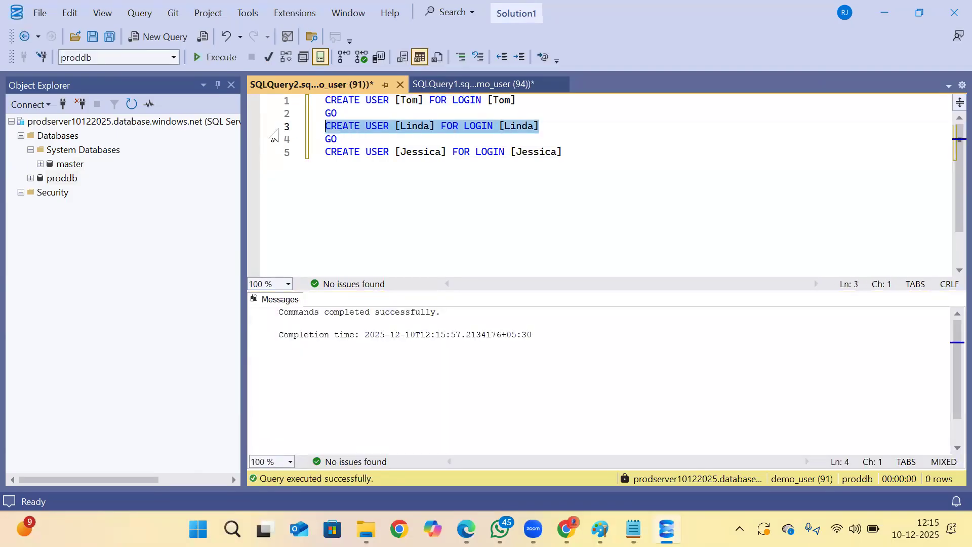
key("F5")
left_click_drag(566, 154, 282, 157)
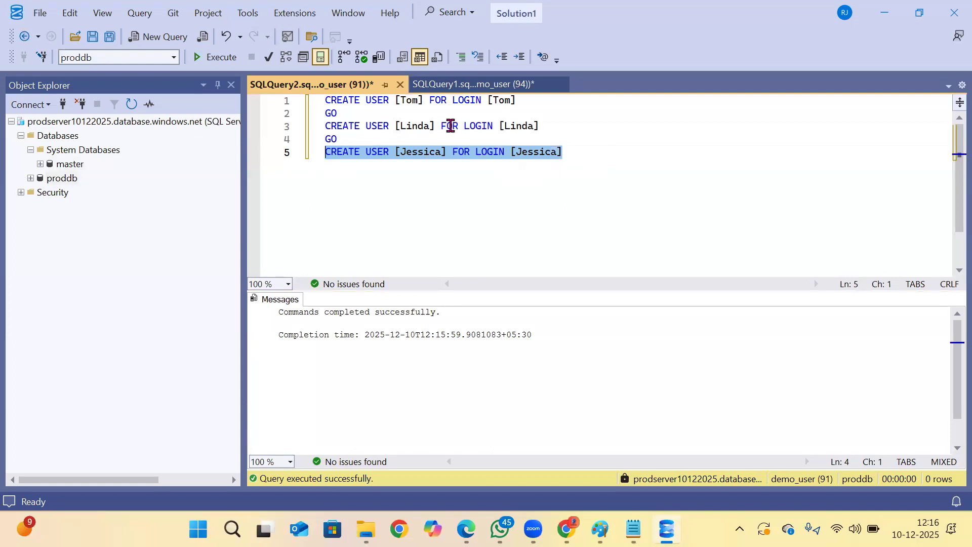
left_click(215, 57)
Expand proddb and its Tables folder in Object Explorer.
left_click(31, 178)
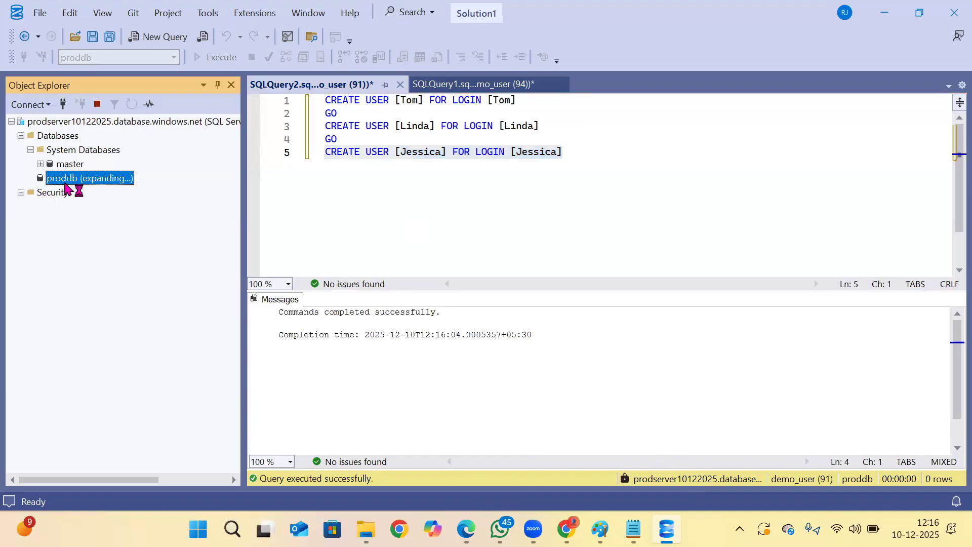
left_click(41, 206)
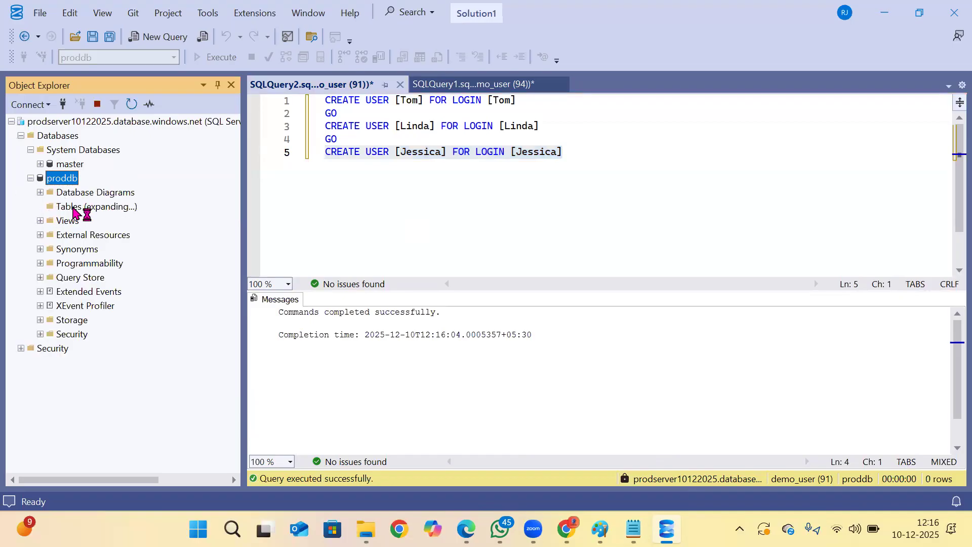
left_click(70, 206)
Copy the create, insert and select statements for table t1 from Notepad and paste them below the CREATE USER statements.
left_click(529, 151)
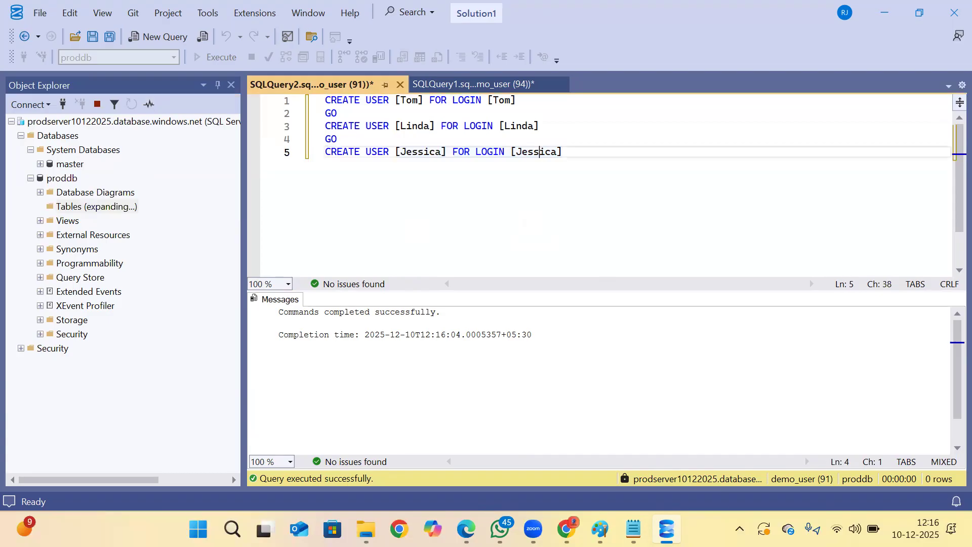
key("alt+Tab")
left_click_drag(111, 461, 10, 397)
key("ctrl+c")
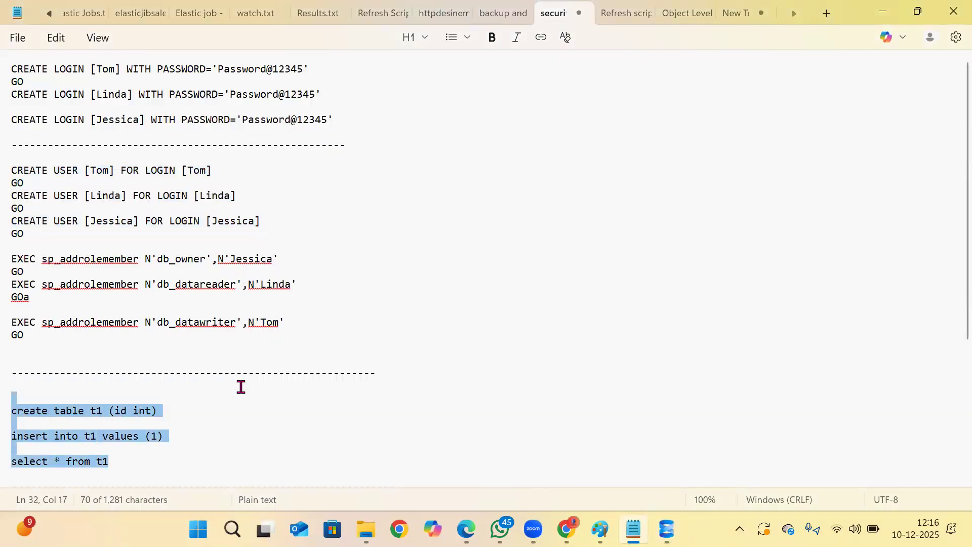
key("alt+Tab")
left_click(609, 186)
key("Return")
key("Return")
key("ctrl+v")
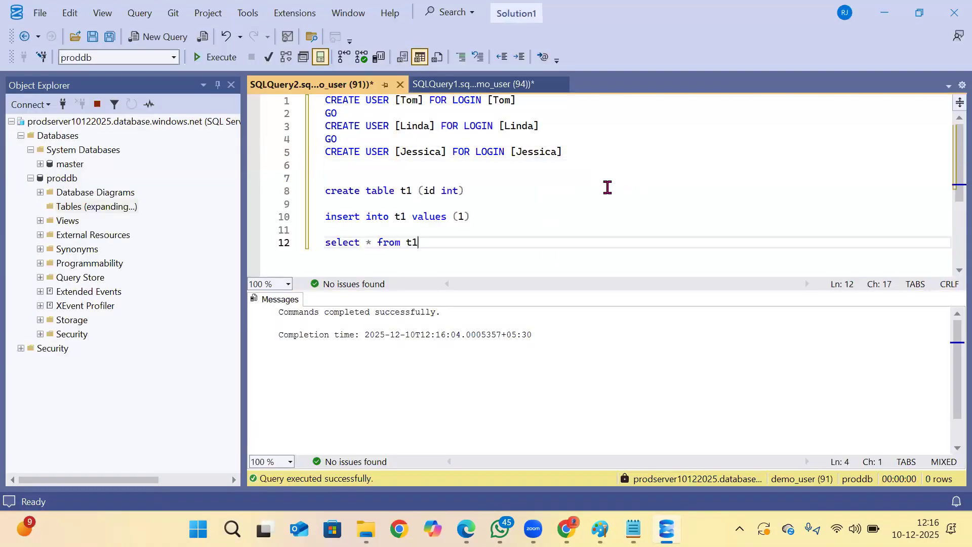
Create table t1 with an int column id in proddb and insert a row with the value 1.
left_click_drag(481, 191, 284, 191)
left_click(215, 56)
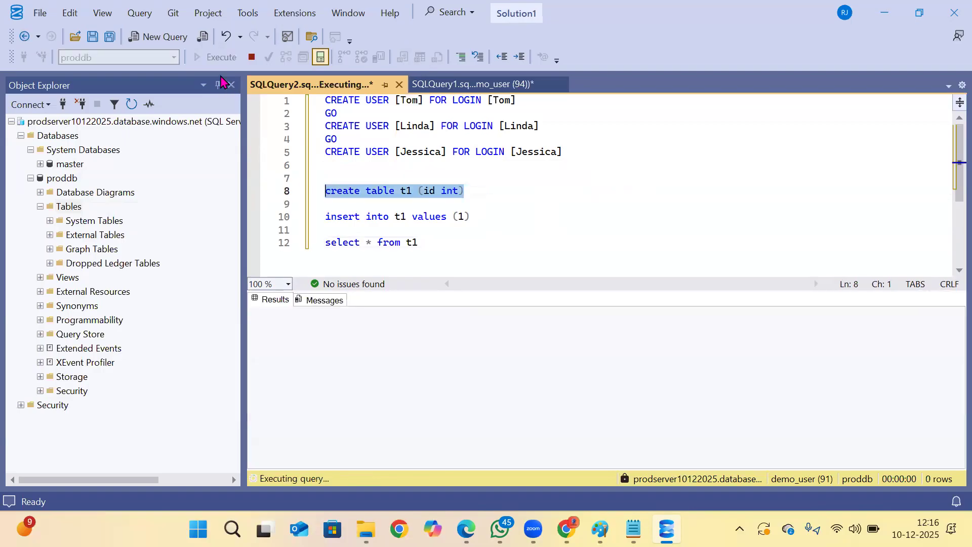
left_click(512, 217)
left_click(296, 211, "shift")
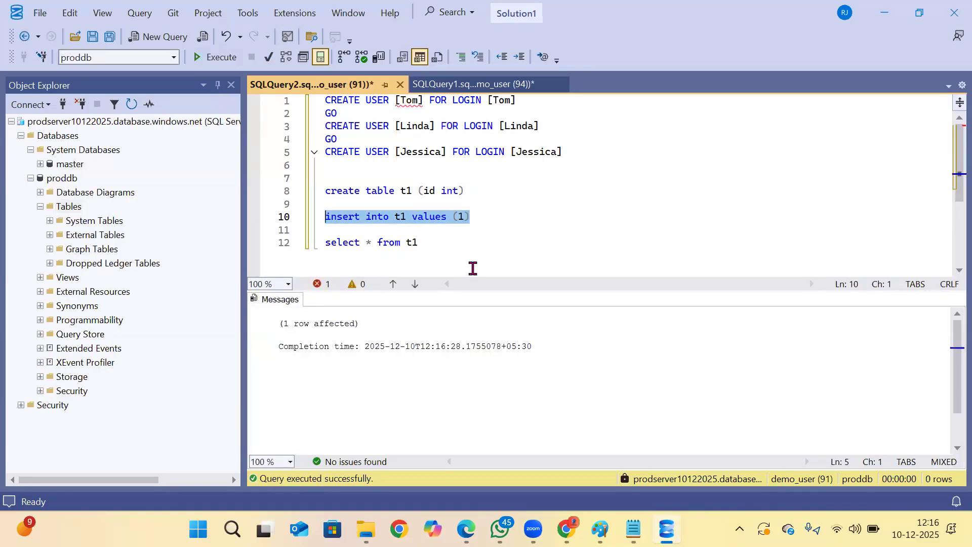
Copy the db_datareader sp_addrolemember statement from Notepad and paste it below the select statement in the proddb query.
left_click(634, 529)
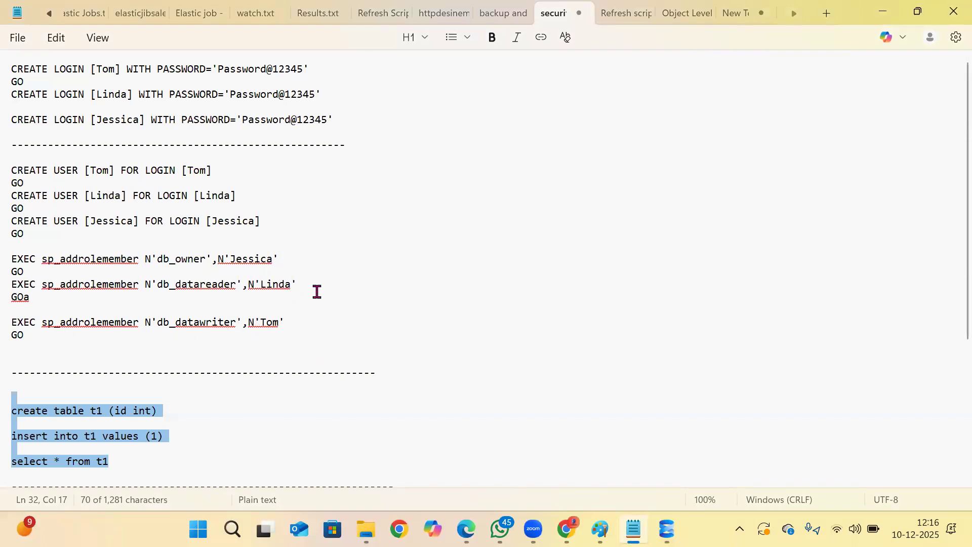
left_click_drag(317, 291, 13, 287)
key("ctrl+c")
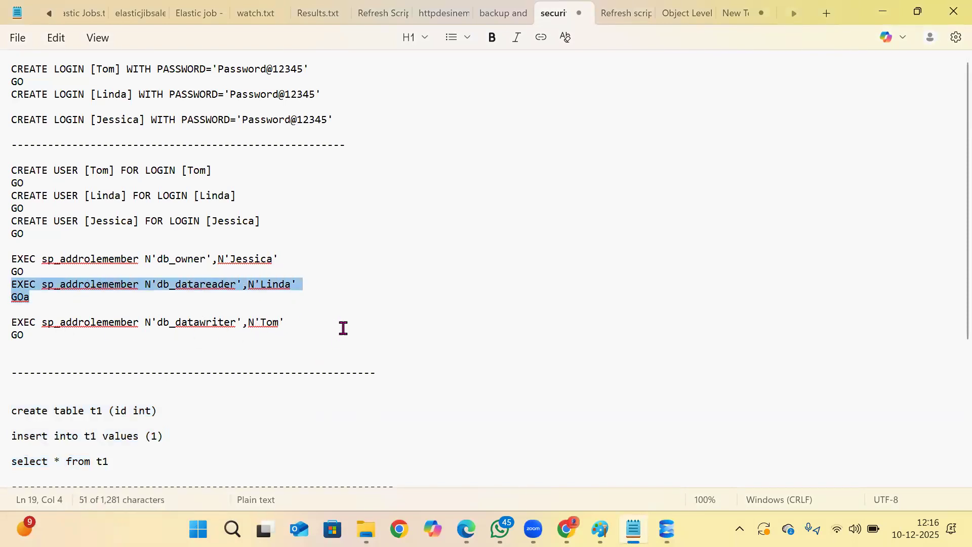
key("alt+Tab")
scroll(521, 238, "down", 2)
left_click(601, 253)
key("Return")
key("Return")
key("Return")
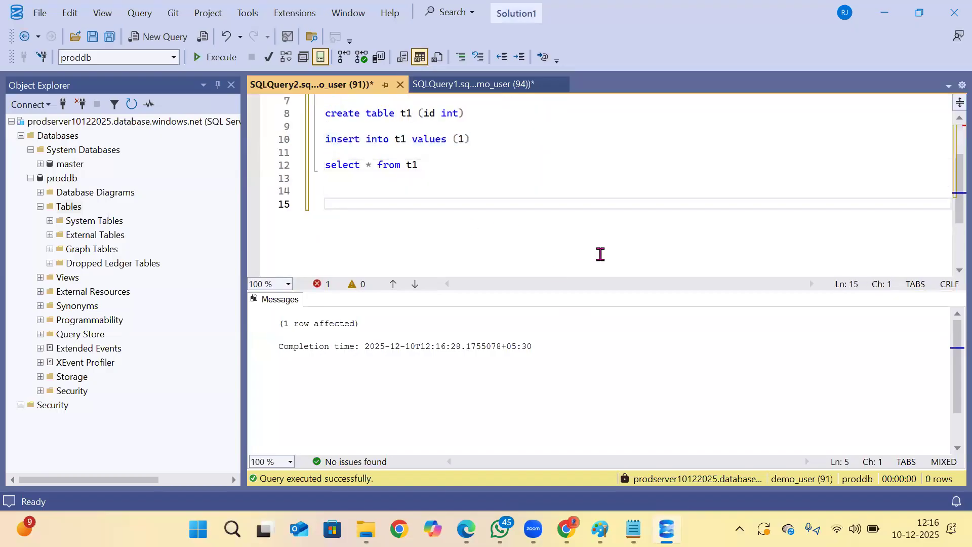
key("ctrl+v")
Execute only the pasted sp_addrolemember line to add the second user to the db_datareader role.
left_click_drag(560, 212, 278, 200)
left_click(406, 202)
left_click_drag(607, 202, 285, 195)
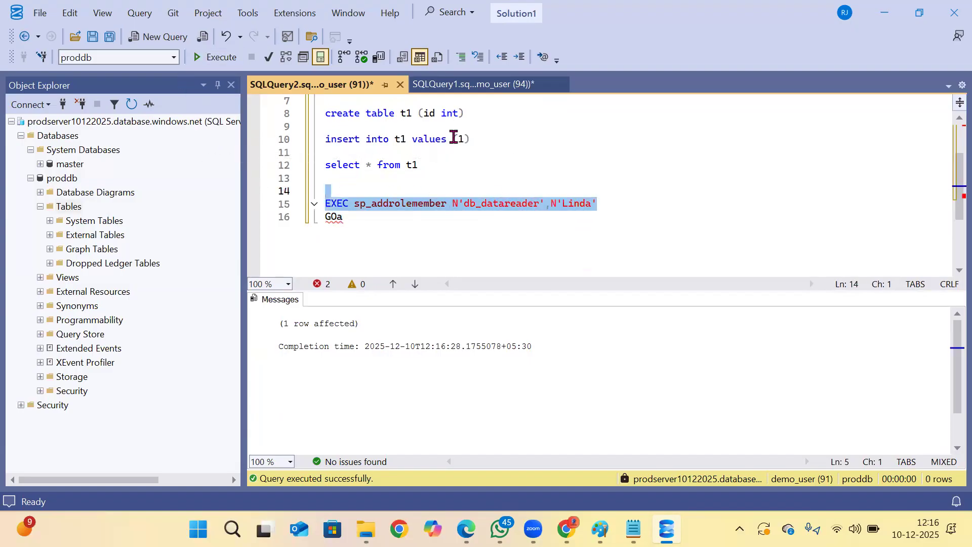
key("F5")
Replace the member name in the sp_addrolemember statement with the third user's name copied from its CREATE USER line and execute it.
scroll(556, 190, "up", 2)
left_click(554, 151)
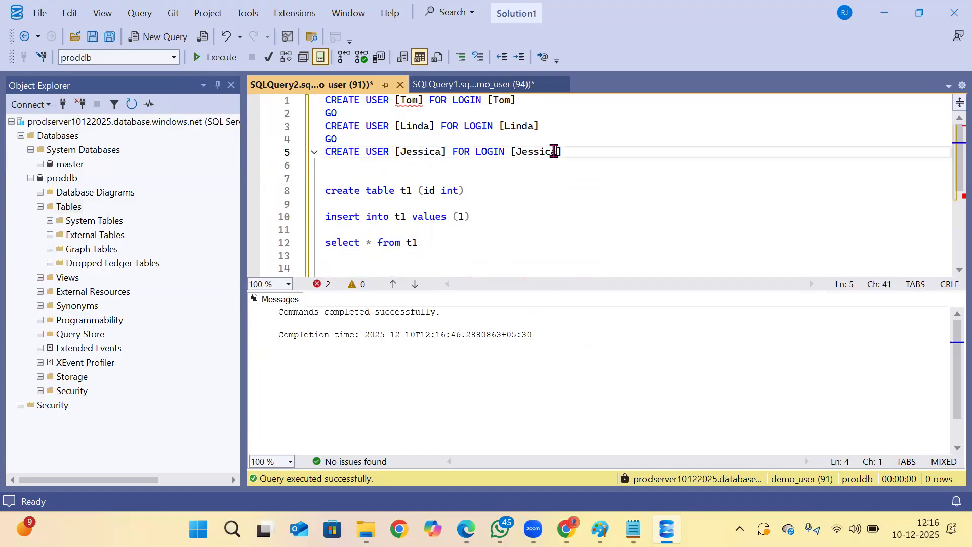
left_click_drag(555, 152, 515, 152)
key("ctrl+c")
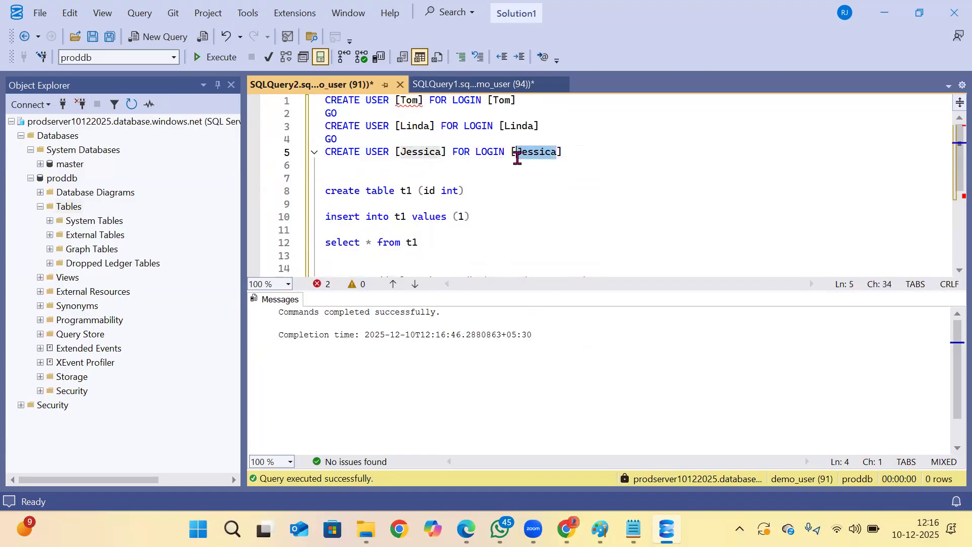
scroll(628, 208, "down", 3)
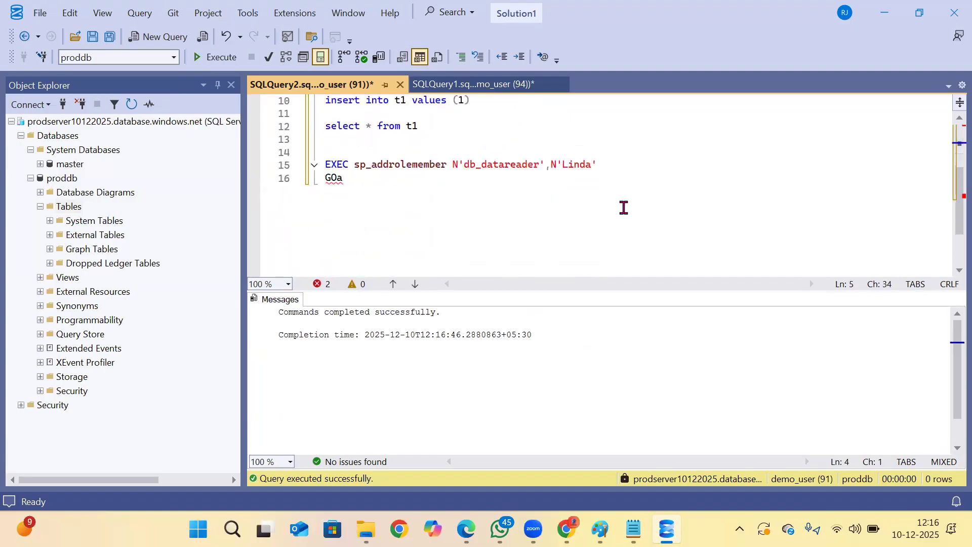
double_click(563, 163)
key("ctrl+v")
left_click_drag(679, 169, 319, 164)
left_click(215, 57)
Delete the stray GOa line, change the sp_addrolemember member to the first user's name and execute the statement.
left_click_drag(373, 181, 314, 181)
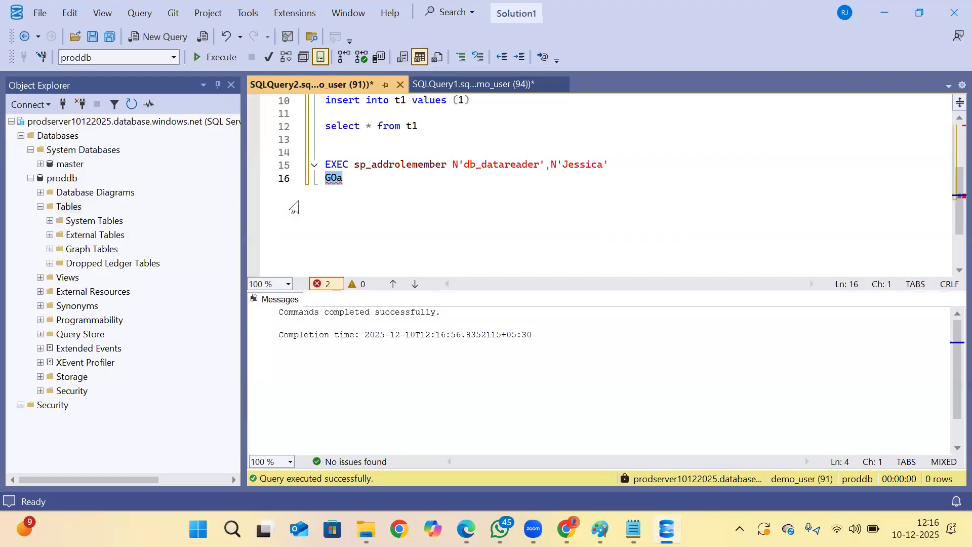
key("Delete")
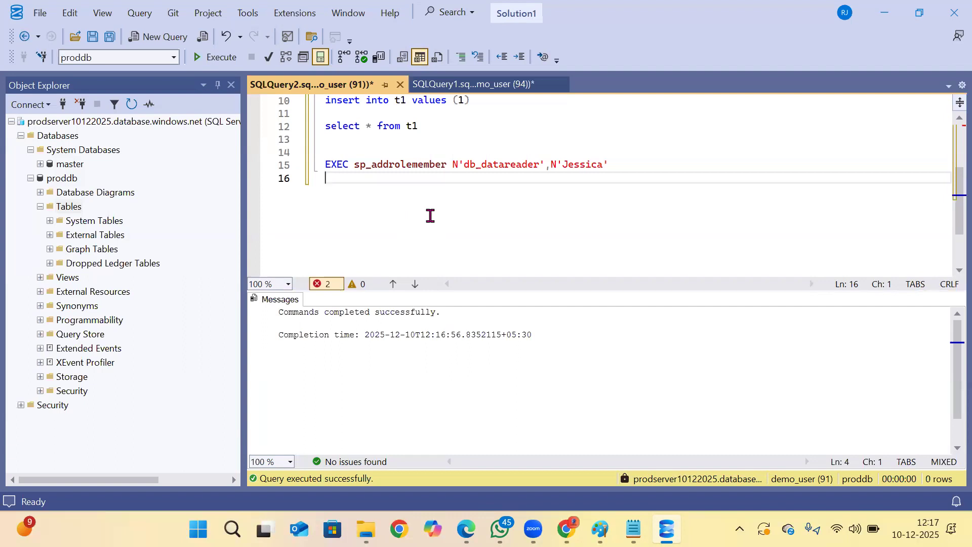
scroll(479, 217, "up", 3)
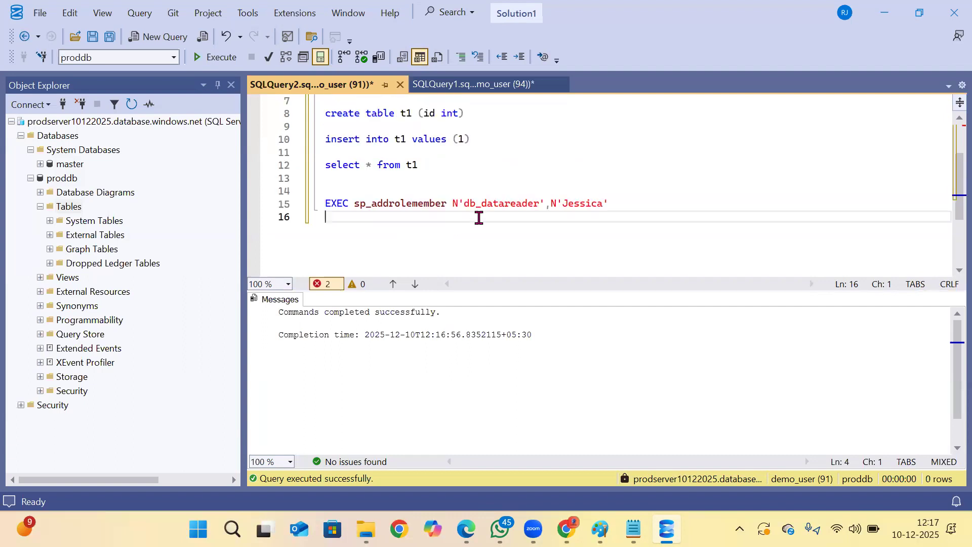
scroll(571, 224, "down", 1)
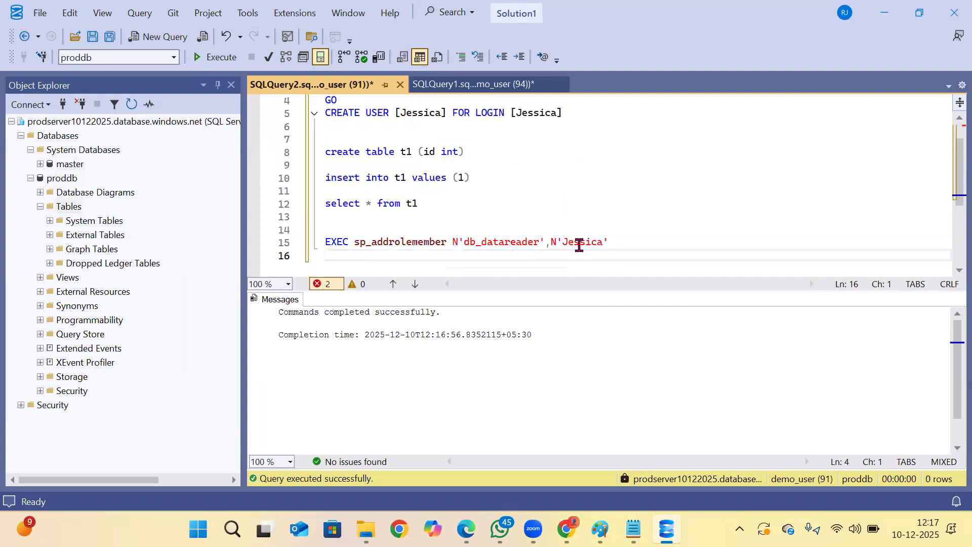
double_click(579, 245)
type("Tom")
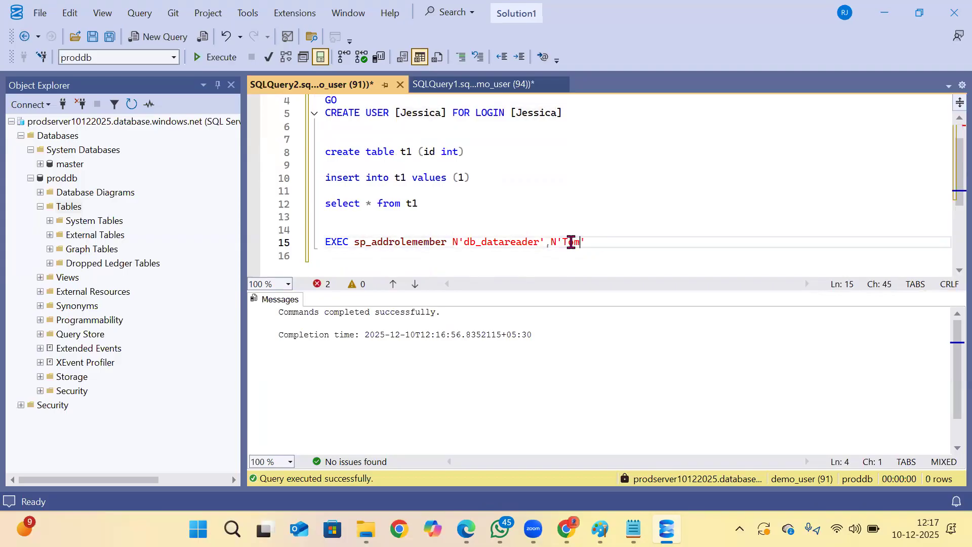
left_click_drag(618, 243, 277, 243)
left_click(215, 56)
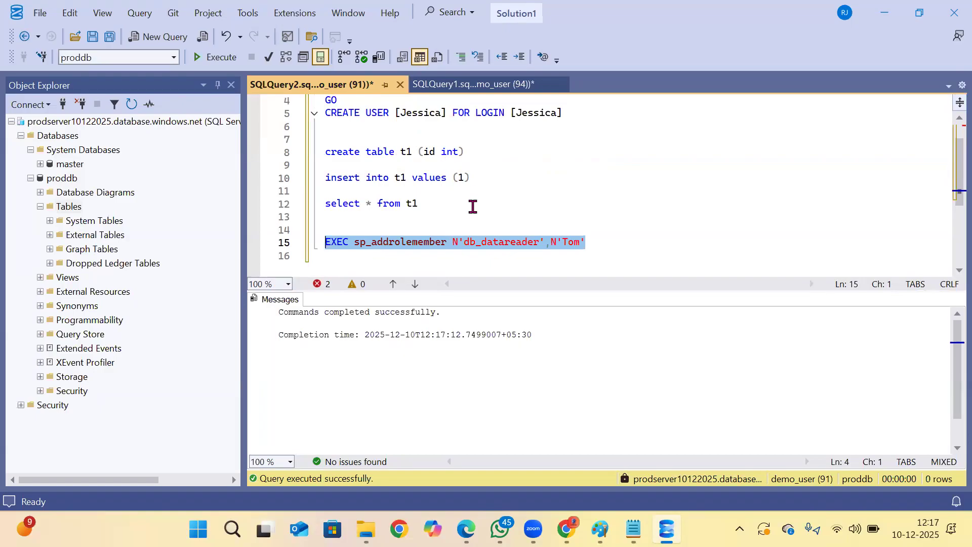
Try to connect to prodserver10122025.database.windows.net with the third user's login copied from the query and proddb as the database.
left_click(12, 121)
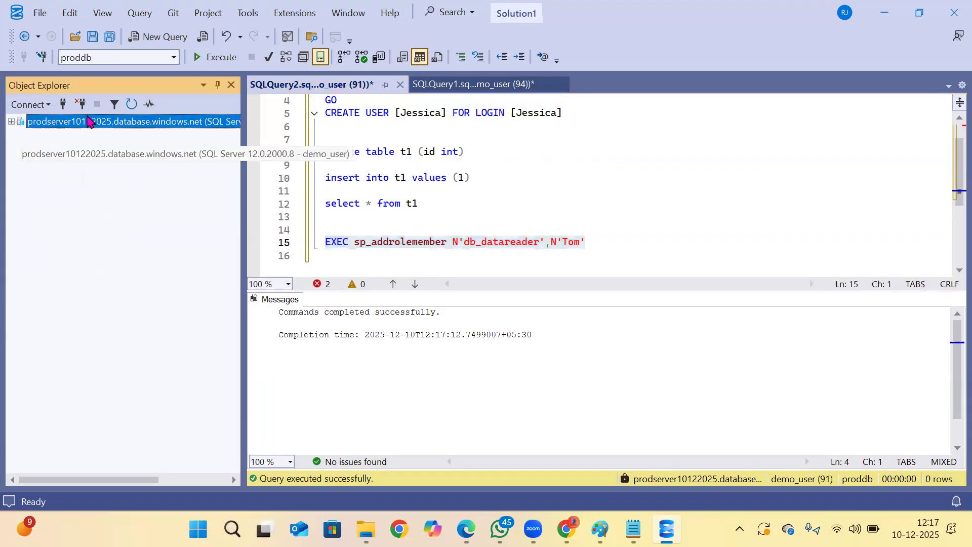
left_click(574, 253)
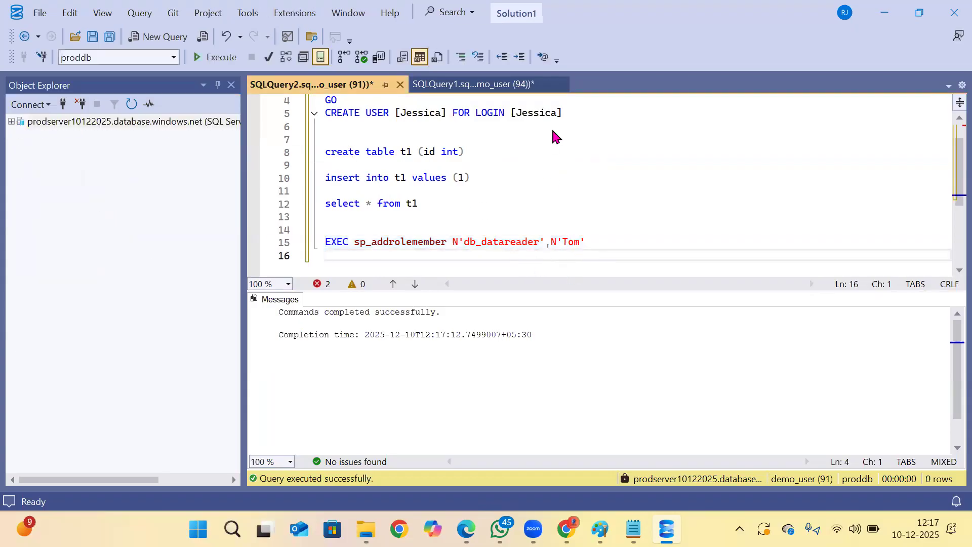
left_click(562, 116)
left_click_drag(557, 116, 516, 120)
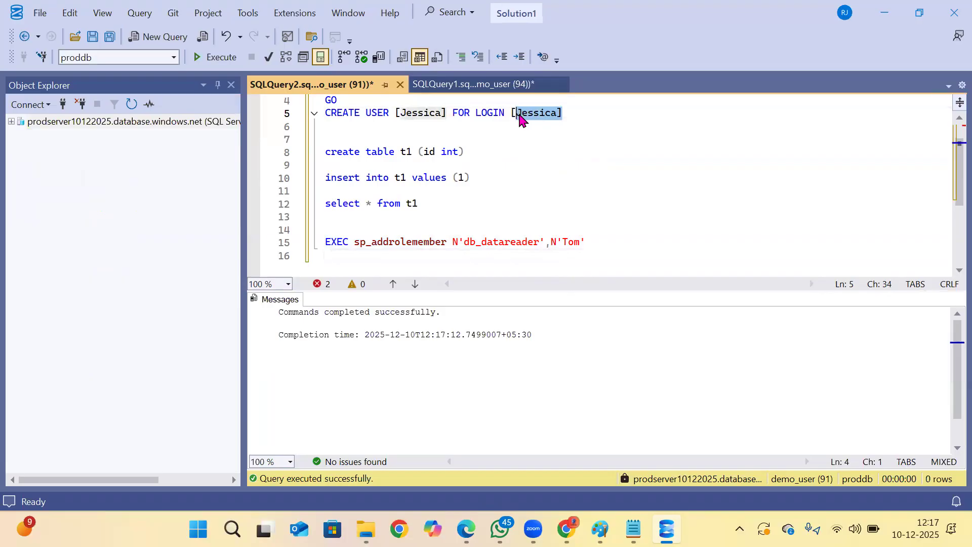
left_click(63, 103)
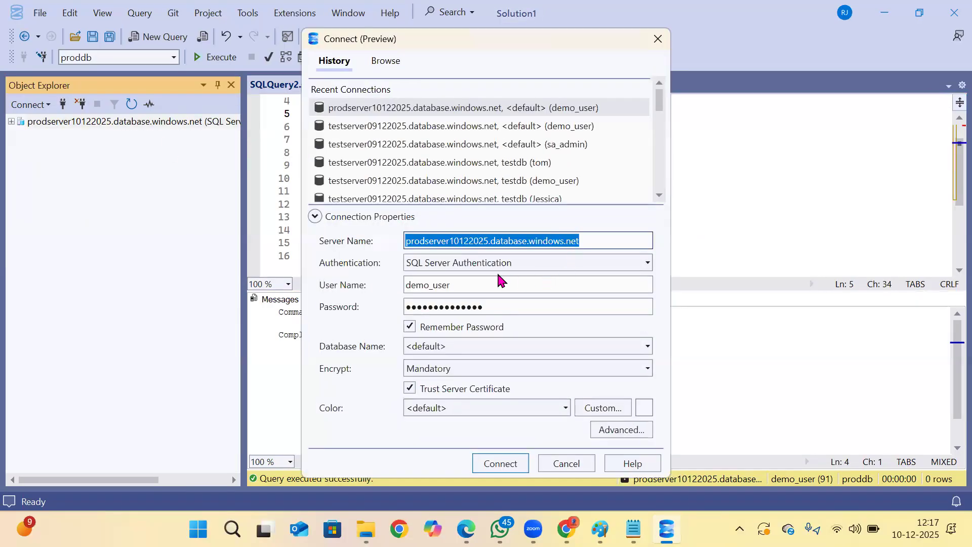
left_click_drag(507, 280, 397, 280)
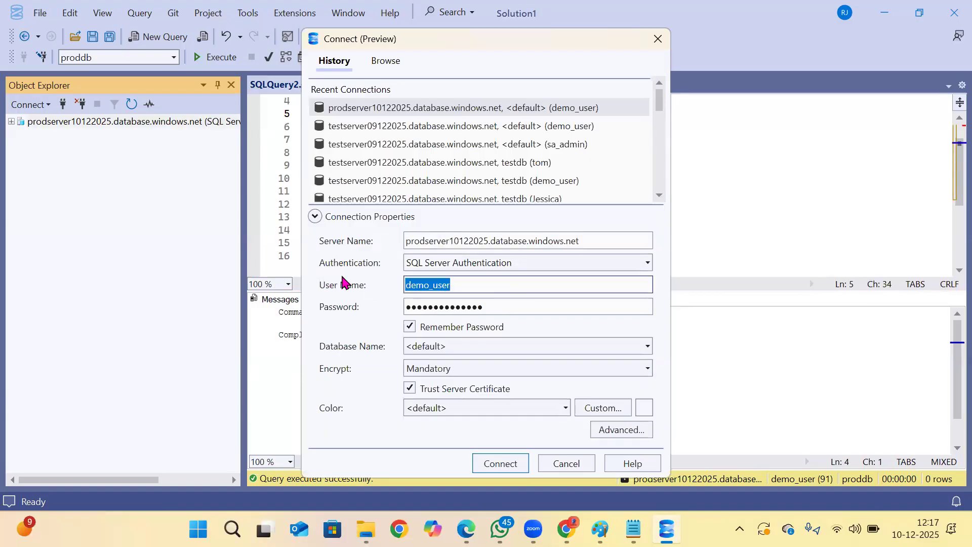
type("Jessica")
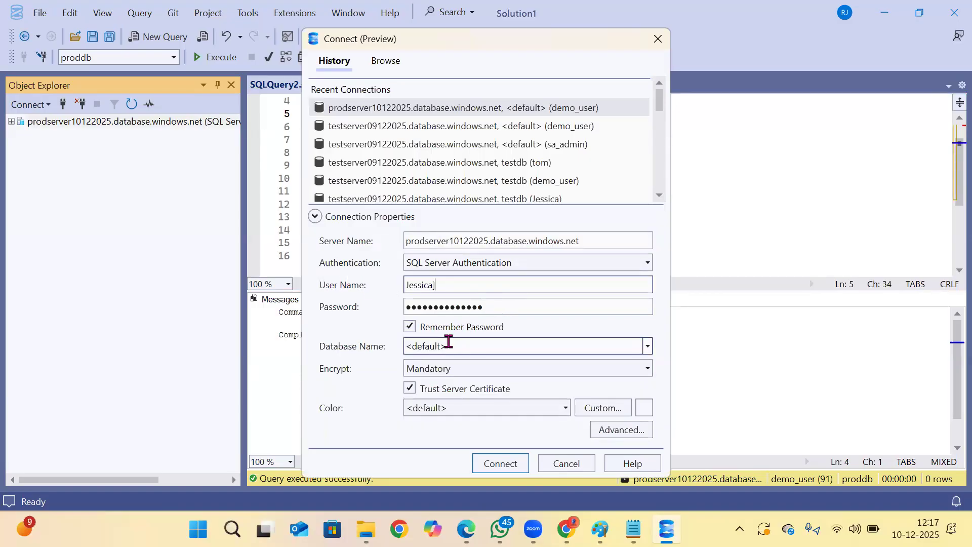
left_click(448, 343)
left_click(454, 342)
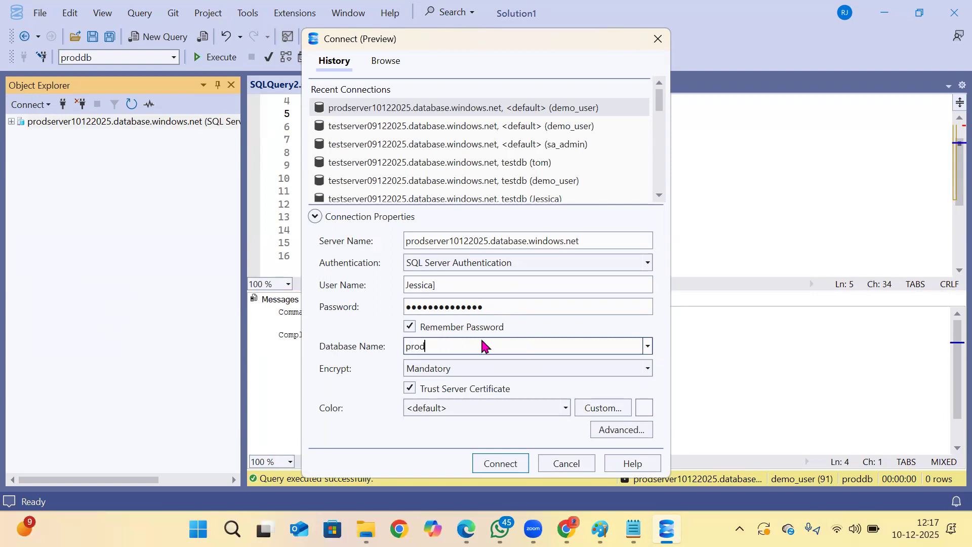
left_click(499, 465)
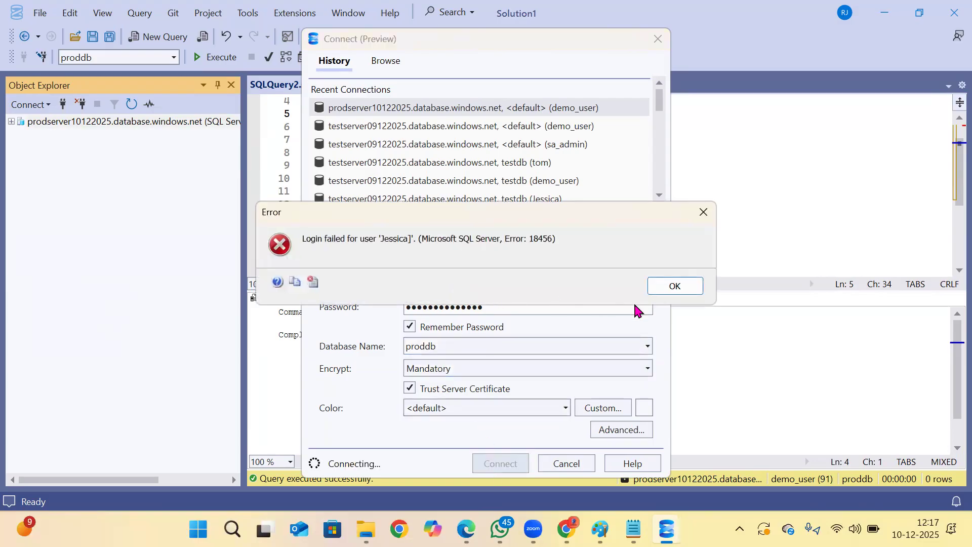
Remove the stray closing bracket from the user name and connect to proddb with the third user's login.
left_click(669, 290)
left_click(468, 280)
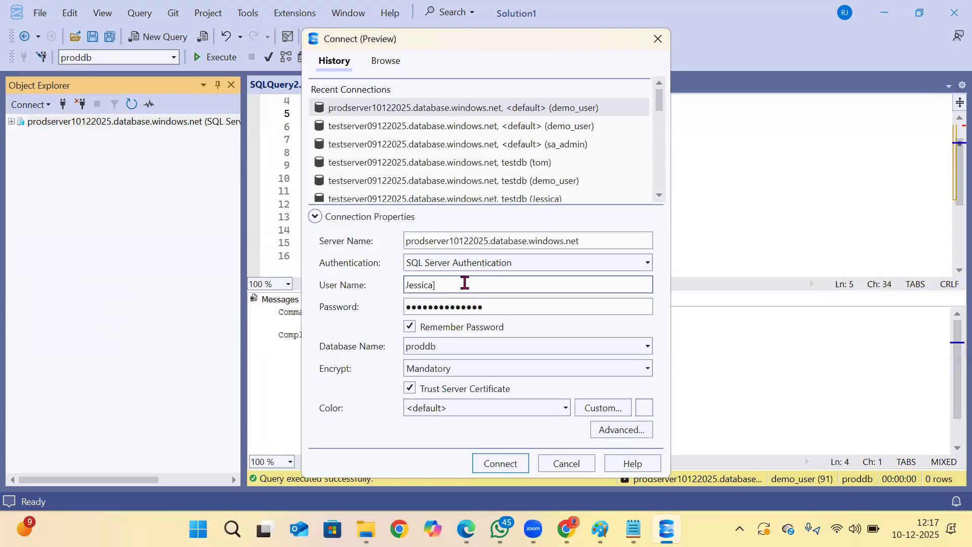
left_click(499, 464)
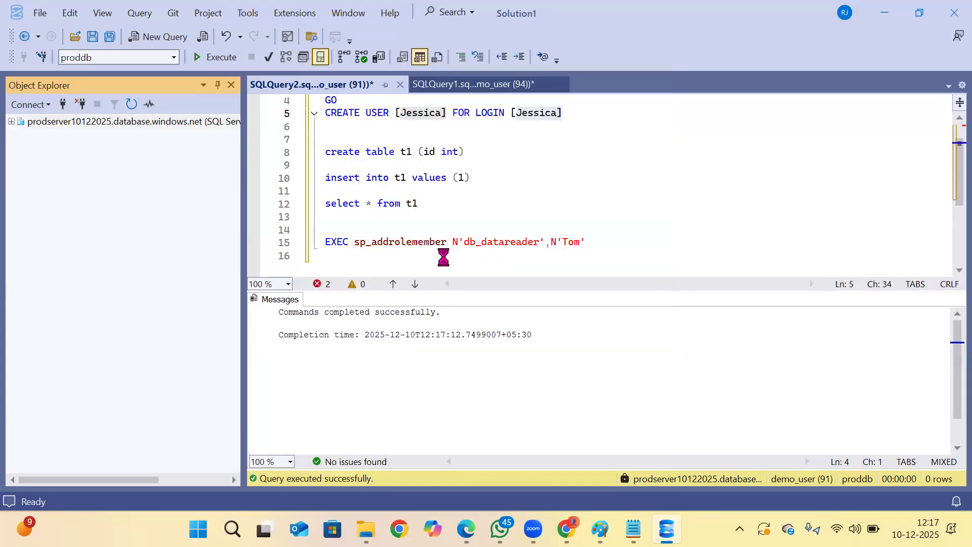
Copy the t1 insert and select statements into a new query on the third user's connection, expanding its Databases folder.
left_click_drag(449, 205, 270, 170)
key("ctrl+c")
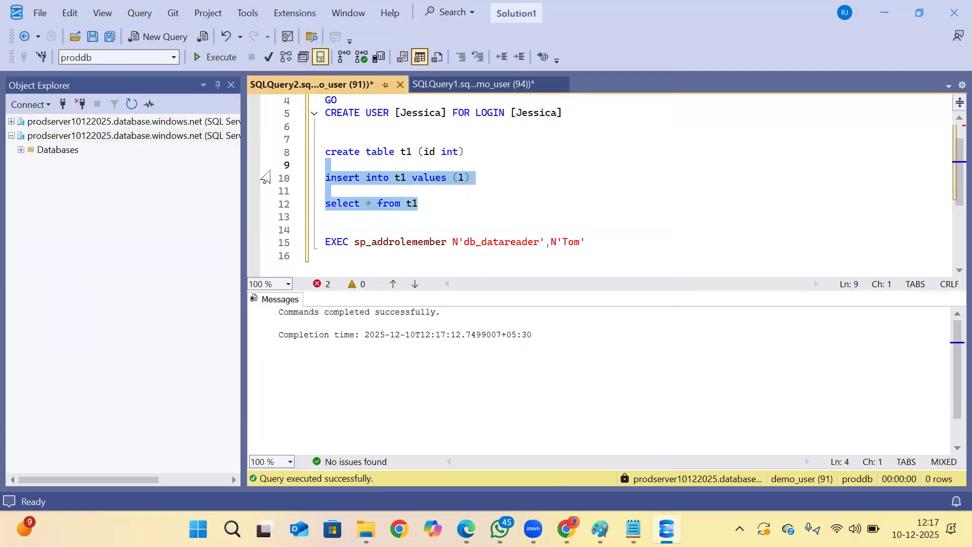
left_click(21, 150)
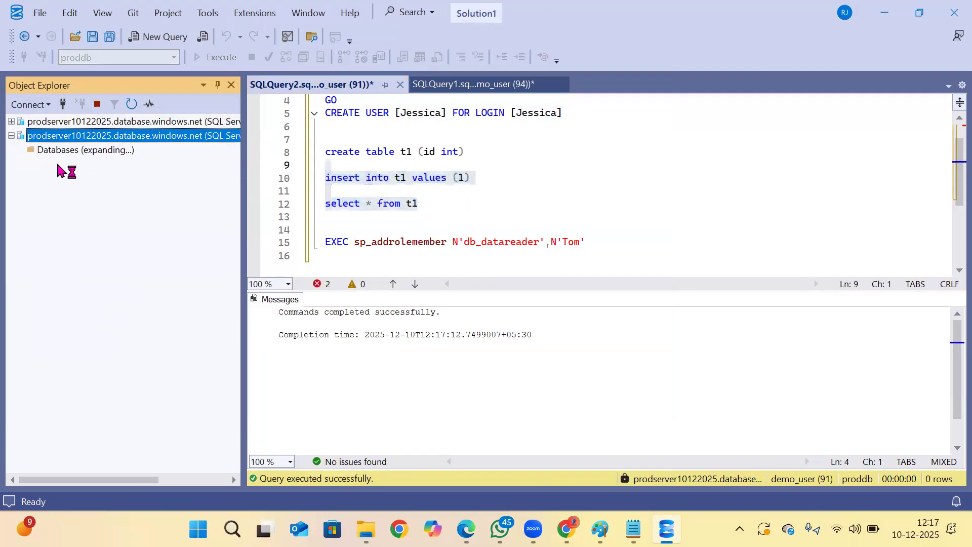
left_click(152, 37)
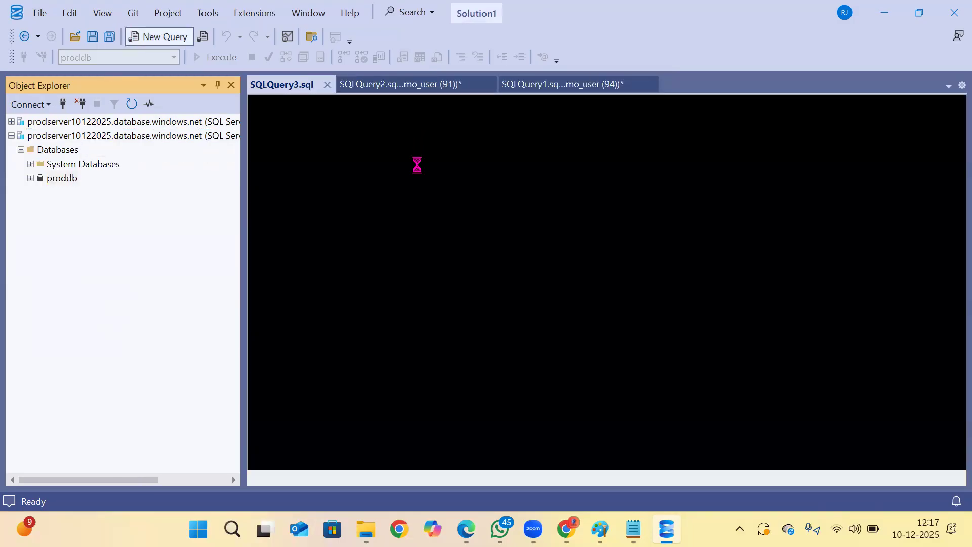
key("ctrl+v")
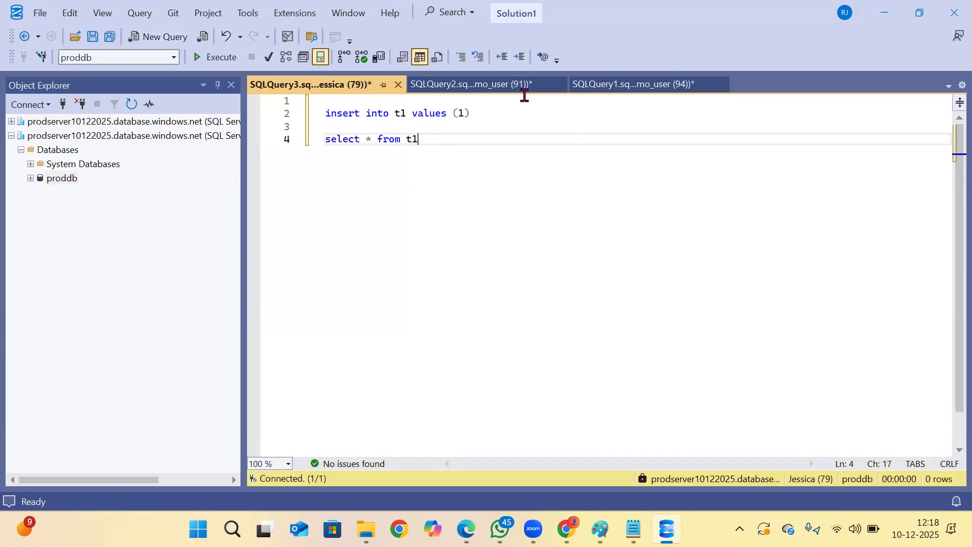
Test the third user's permissions on t1 by running the select statement and the insert statement separately.
left_click(290, 144)
key("F5")
left_click(523, 144)
left_click_drag(483, 114, 238, 90)
key("F5")
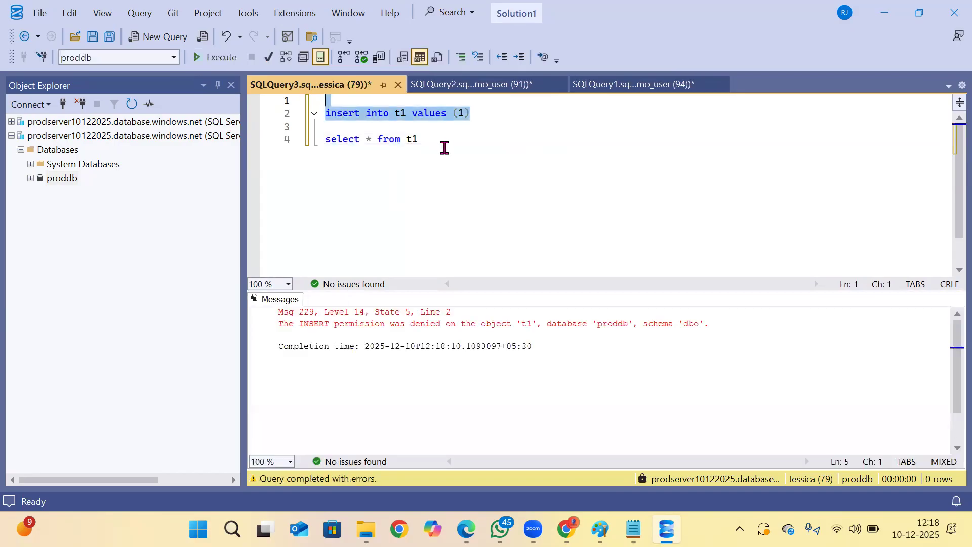
Close the third user's query without saving it and collapse that server connection in Object Explorer.
left_click(399, 85)
left_click(500, 339)
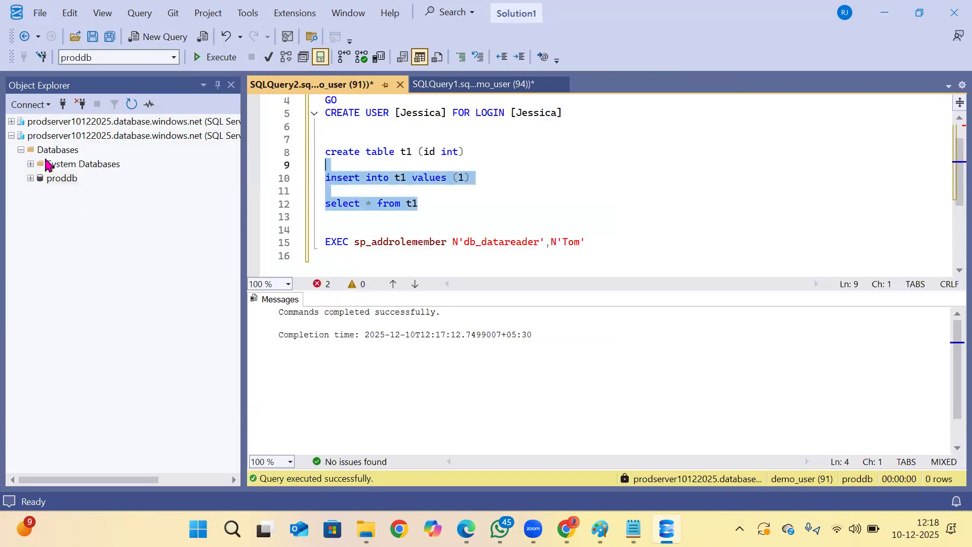
left_click(91, 164)
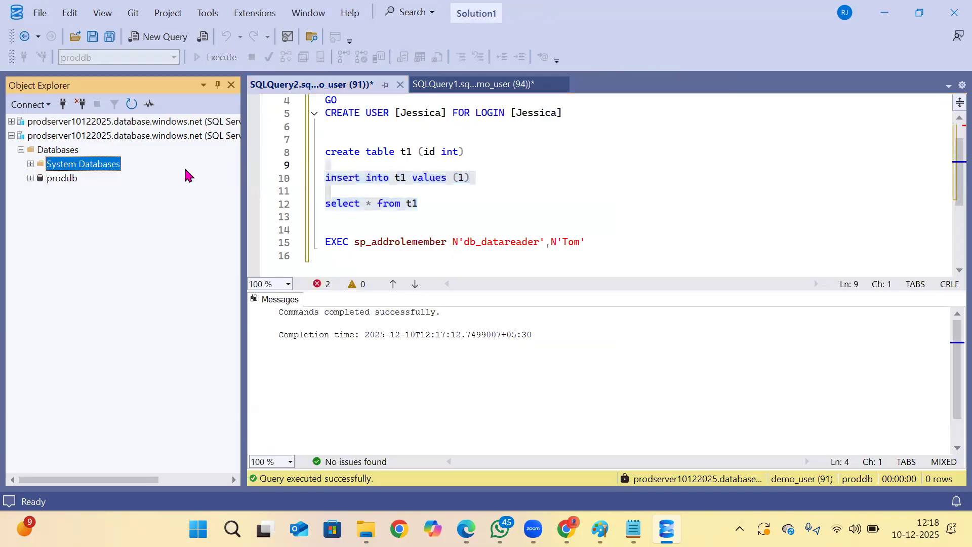
left_click(11, 135)
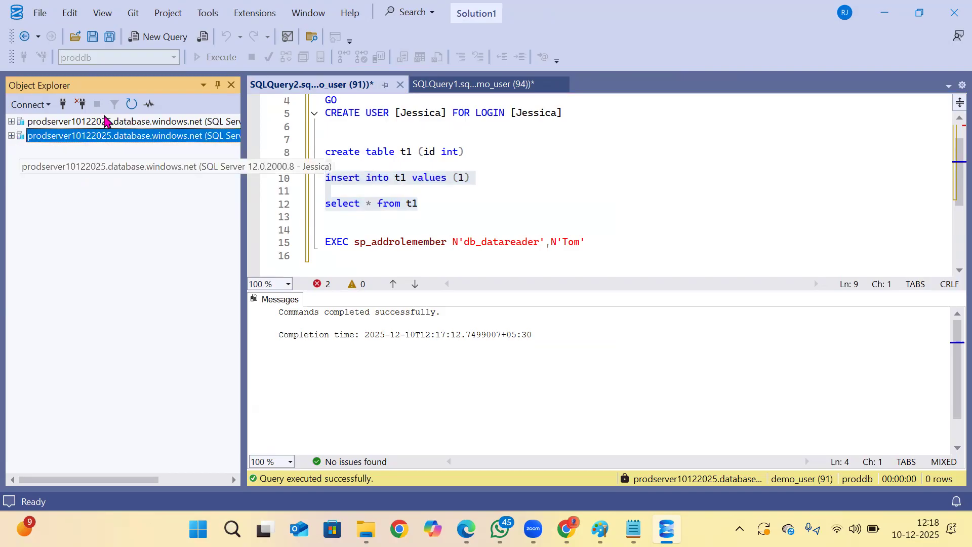
Open another connection to proddb on prodserver10122025.database.windows.net using the first user's login name.
left_click(63, 104)
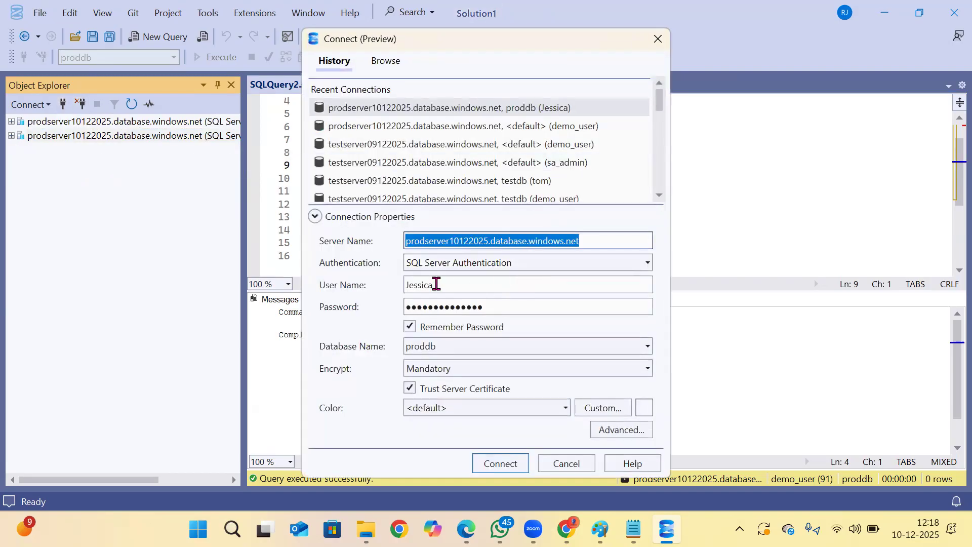
left_click(433, 283)
type("Tom")
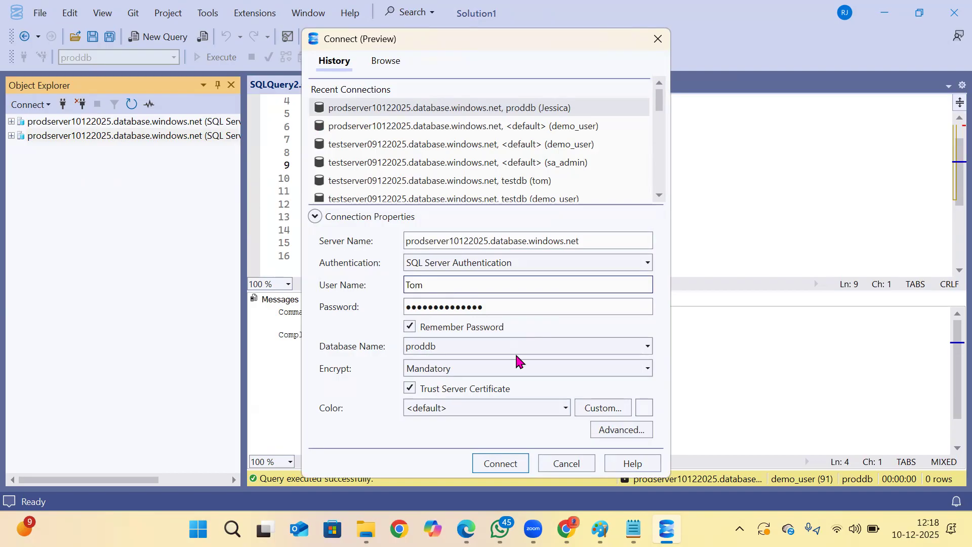
left_click(499, 463)
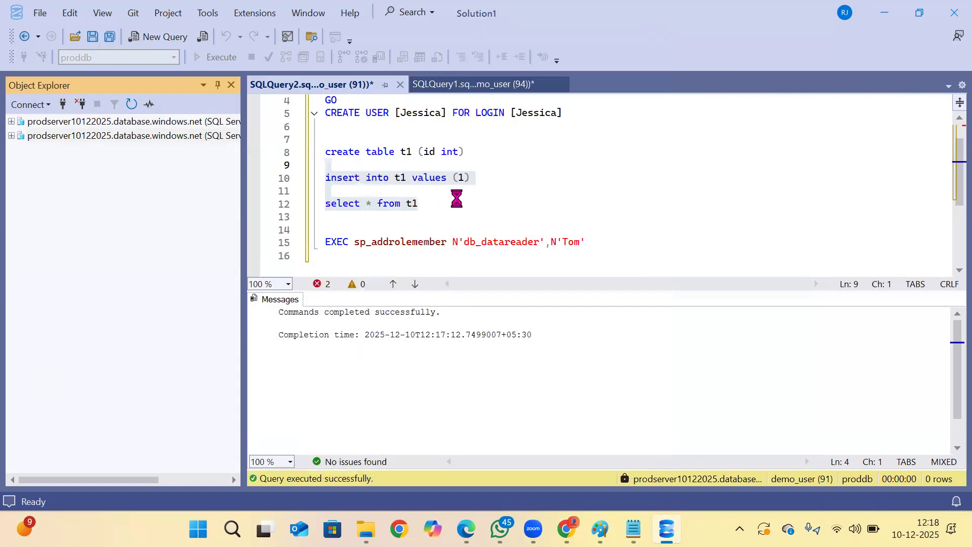
Copy the t1 insert and select statements into a new query on proddb under the first user's connection.
left_click_drag(419, 203, 277, 176)
key("ctrl+c")
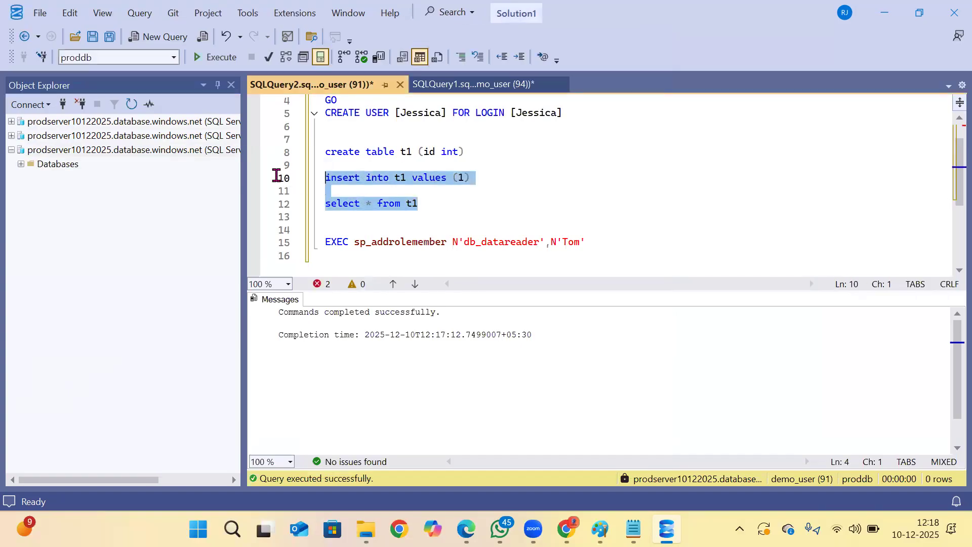
left_click(24, 163)
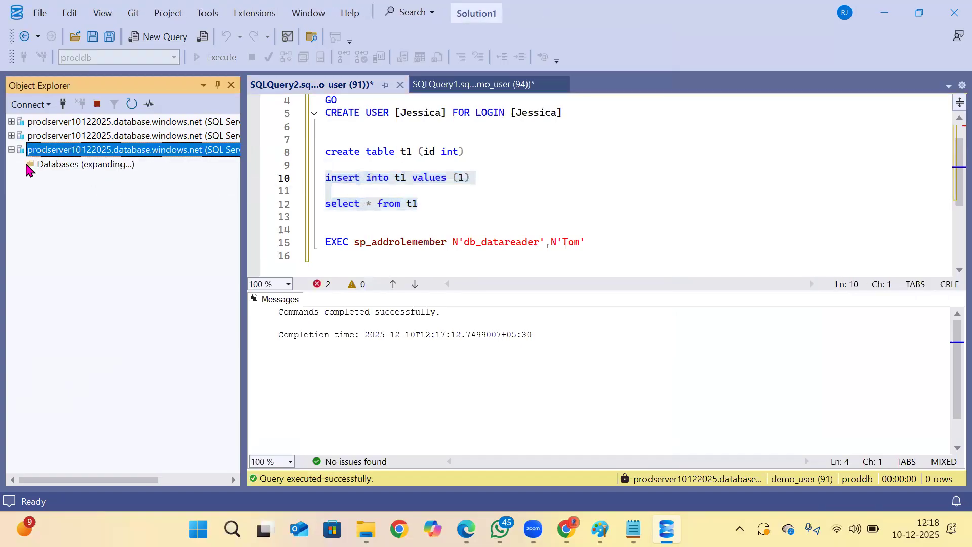
left_click(60, 193)
left_click(152, 38)
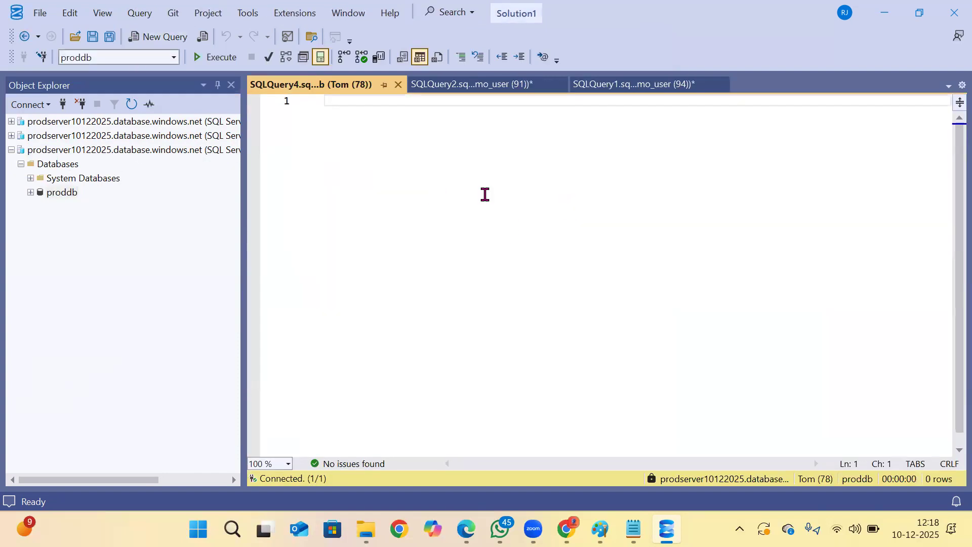
key("ctrl+v")
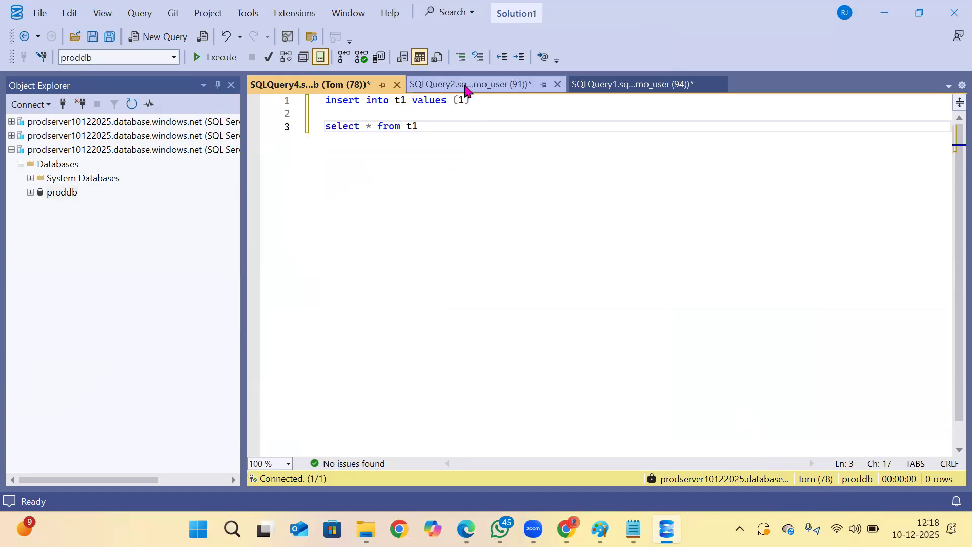
Compare the logins used by the two queries, and test the first user's permissions by running the t1 select and insert statements separately.
left_click(466, 86)
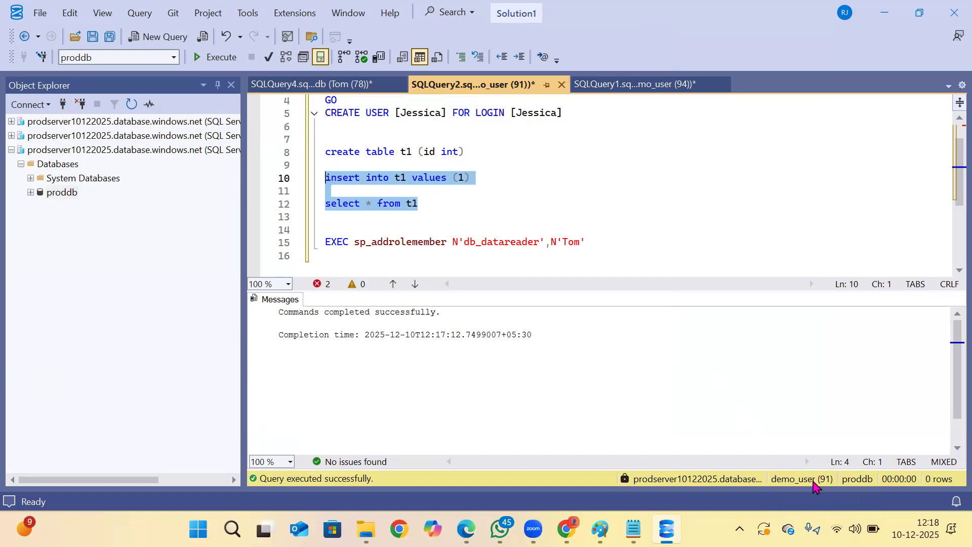
left_click(425, 220)
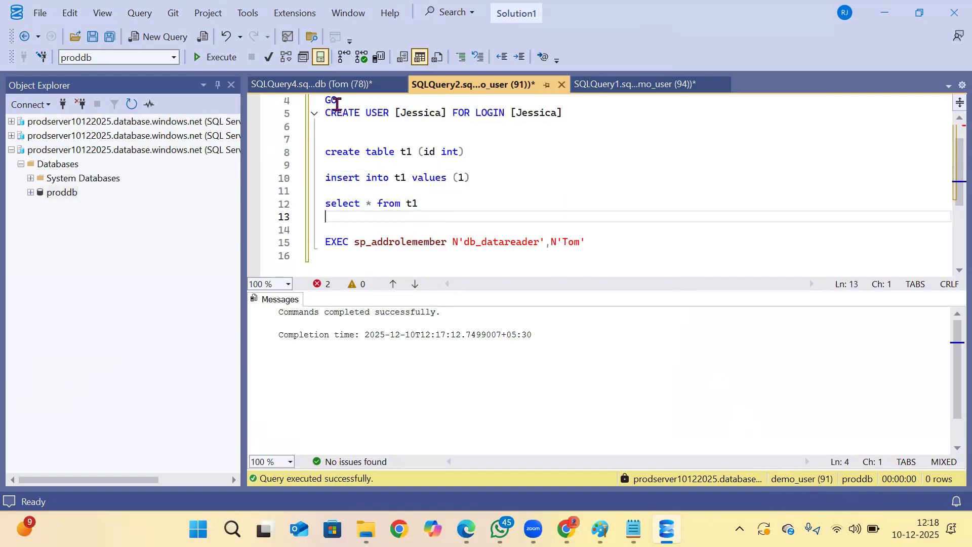
left_click(324, 84)
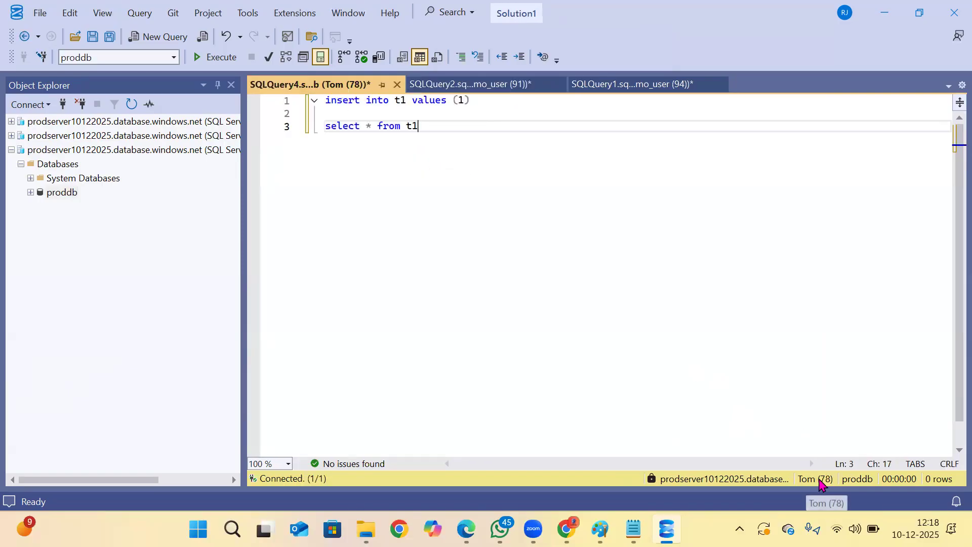
left_click_drag(447, 132, 325, 126)
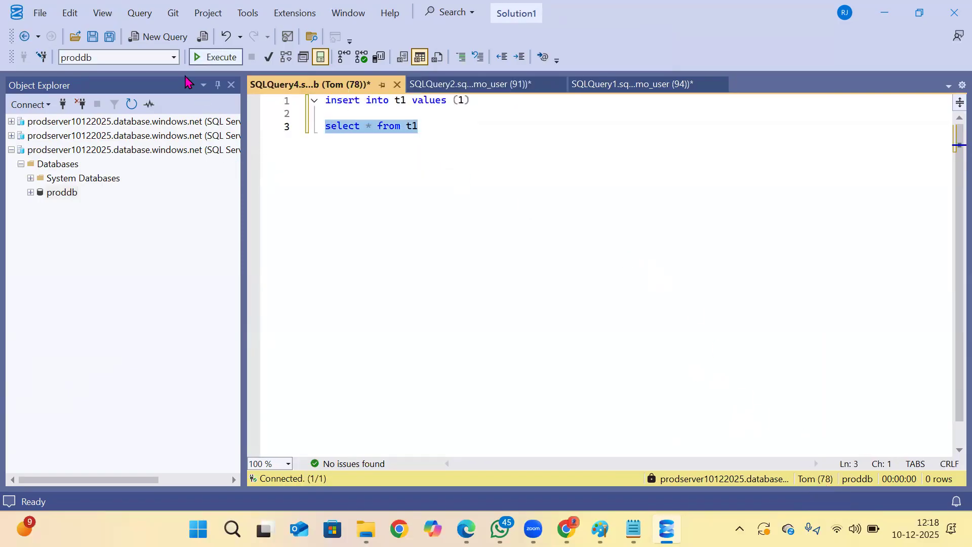
left_click(214, 57)
left_click(467, 154)
left_click_drag(507, 102, 325, 101)
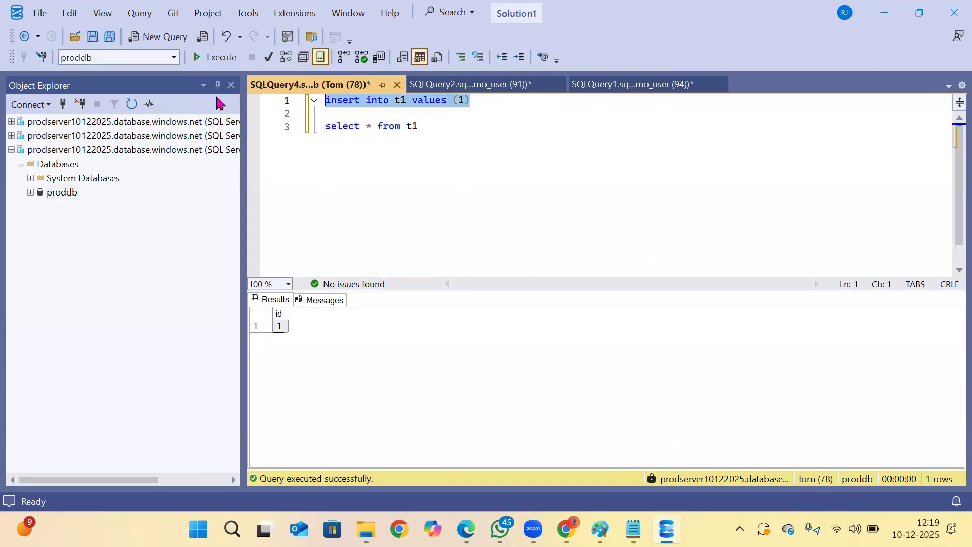
left_click(214, 56)
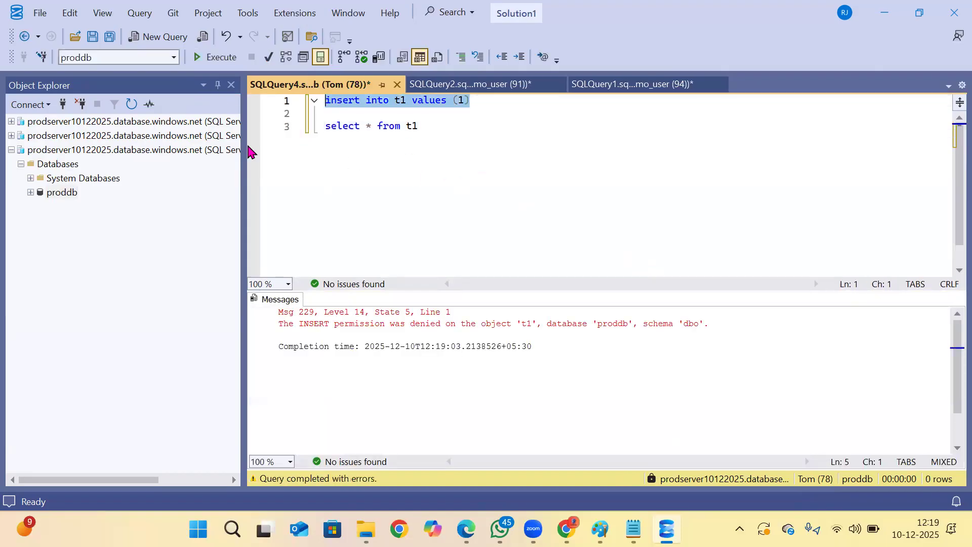
Disconnect the first user's server connection and close that user's query without saving it.
left_click(83, 150)
left_click(81, 105)
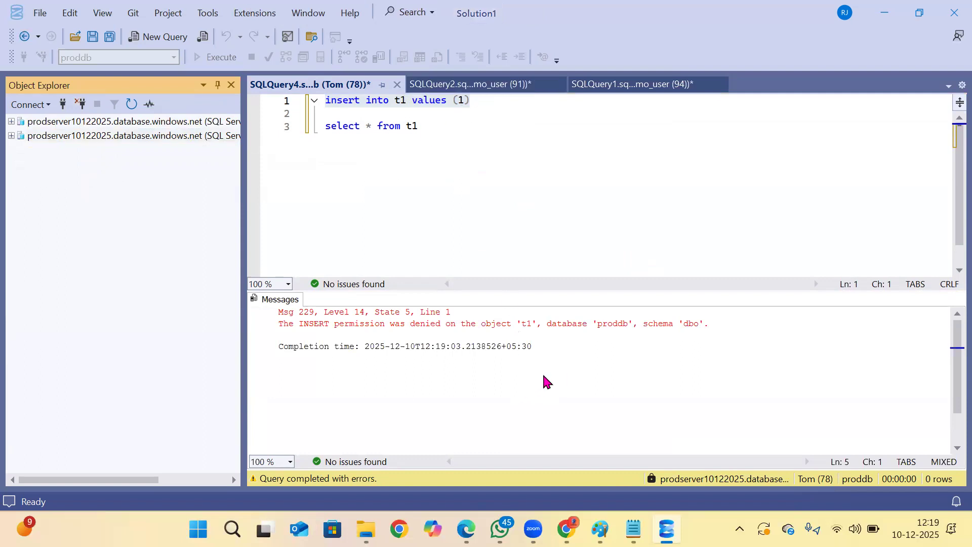
key("ctrl+F4")
left_click(498, 338)
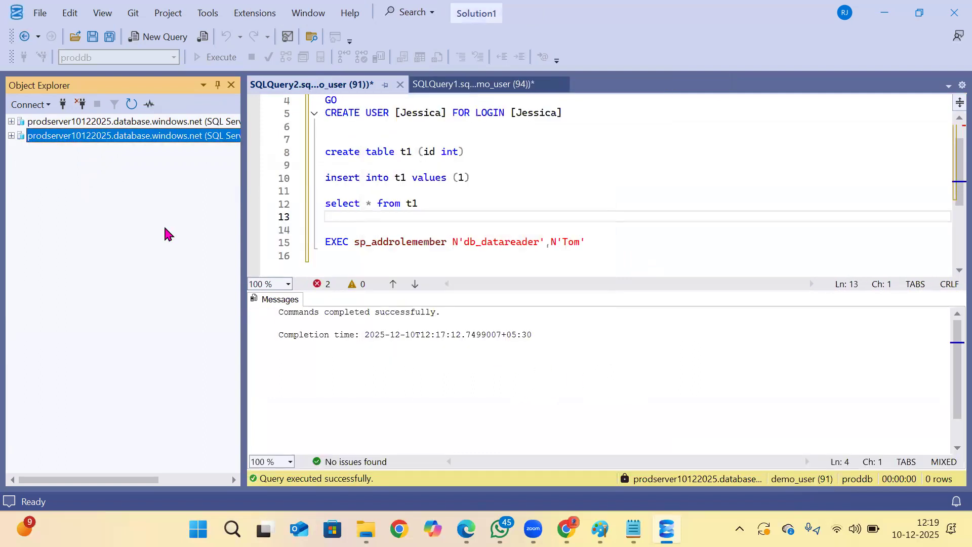
Widen Object Explorer to show the full connection names and disconnect the third user's connection to prodserver10122025.
left_click(11, 136)
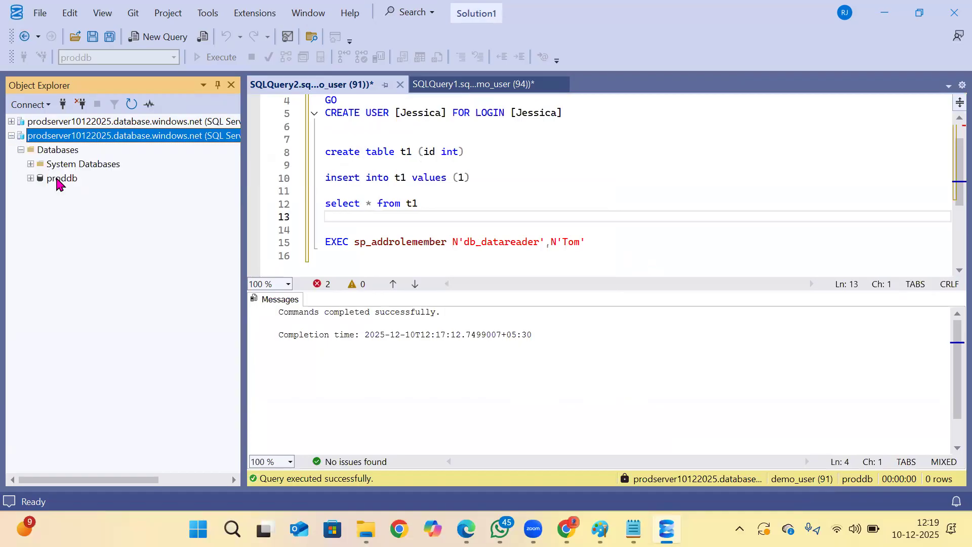
left_click(61, 178)
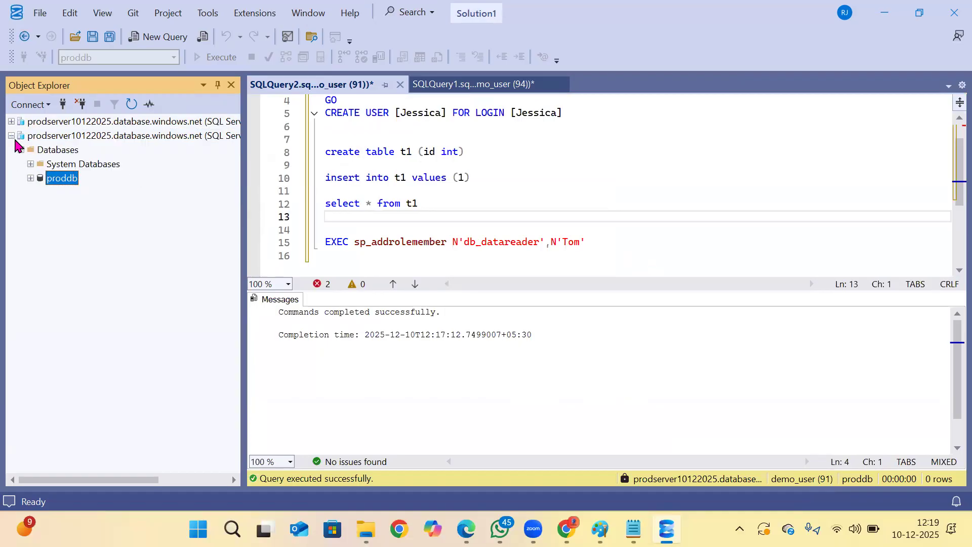
left_click(45, 136)
left_click_drag(242, 185, 360, 167)
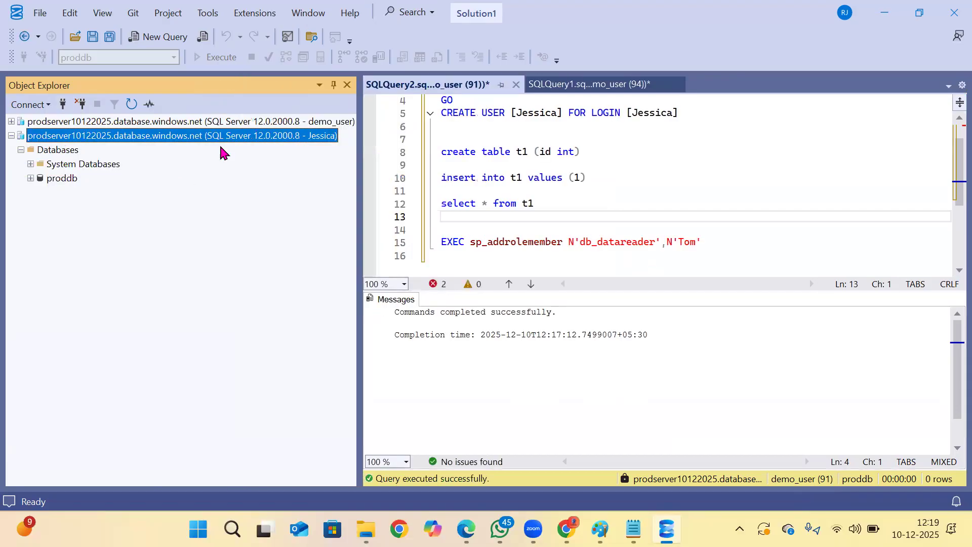
left_click(83, 105)
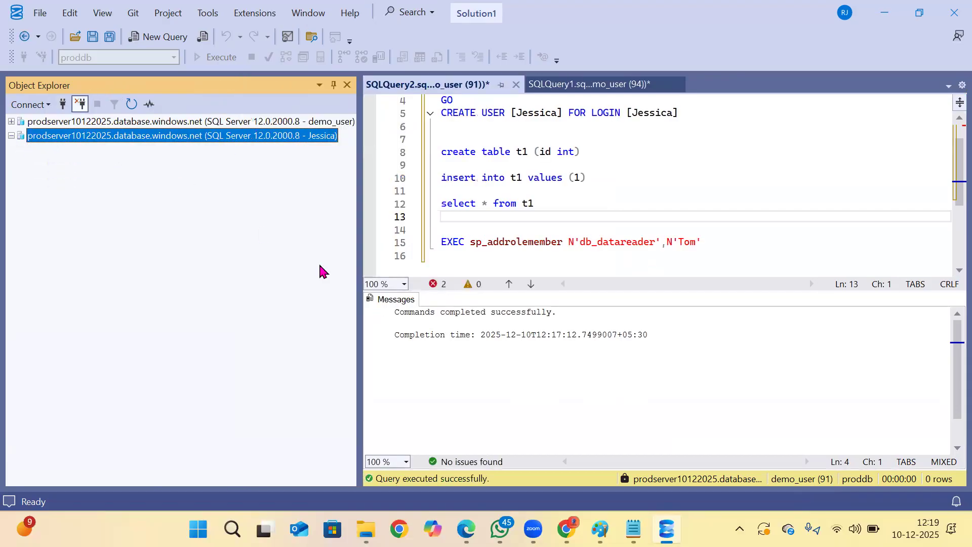
Switch to the Azure portal in the browser and copy the server name from the devdb database overview.
left_click(63, 105)
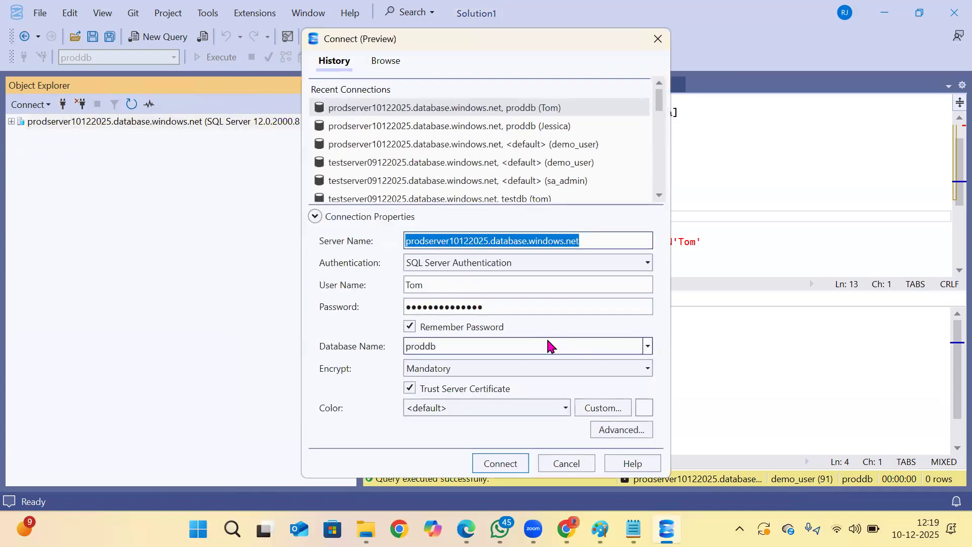
left_click(582, 462)
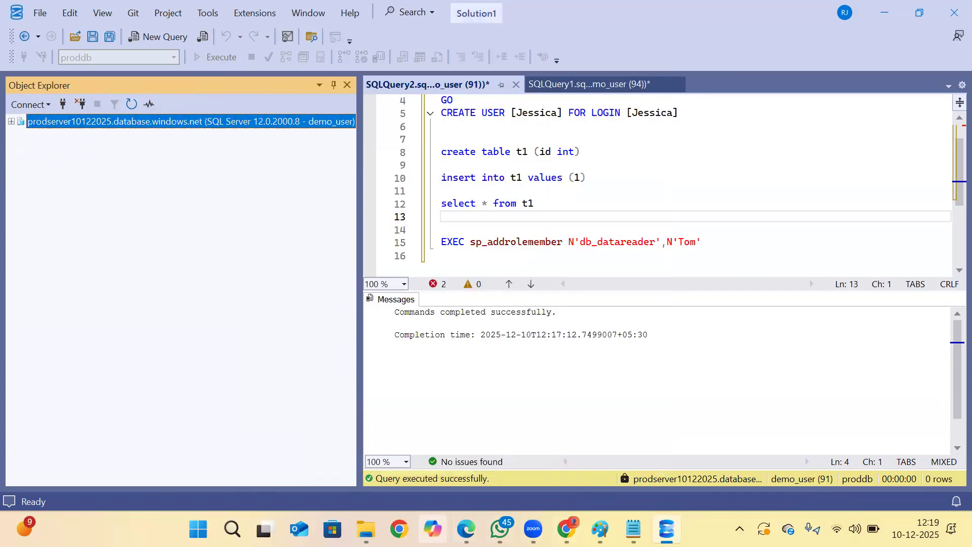
left_click(465, 529)
left_click(30, 105)
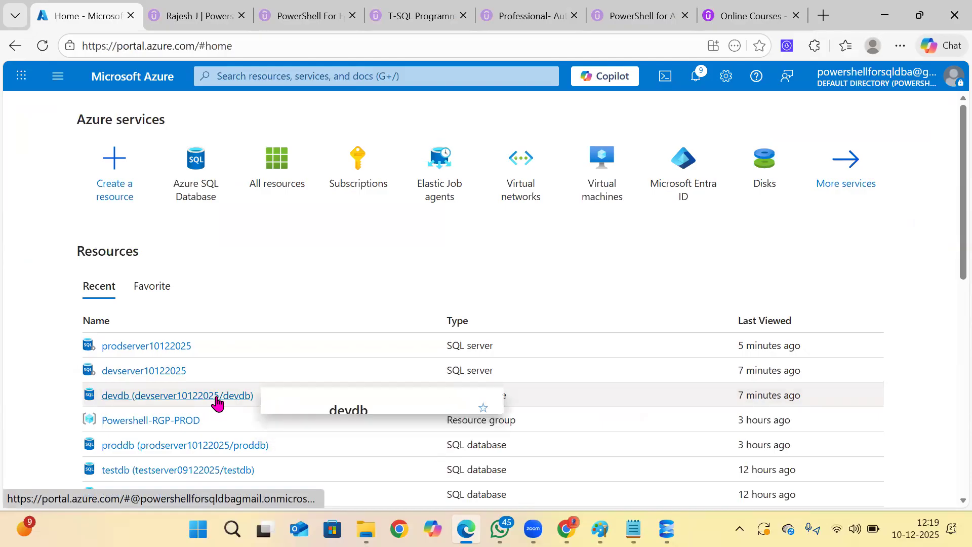
left_click(217, 403)
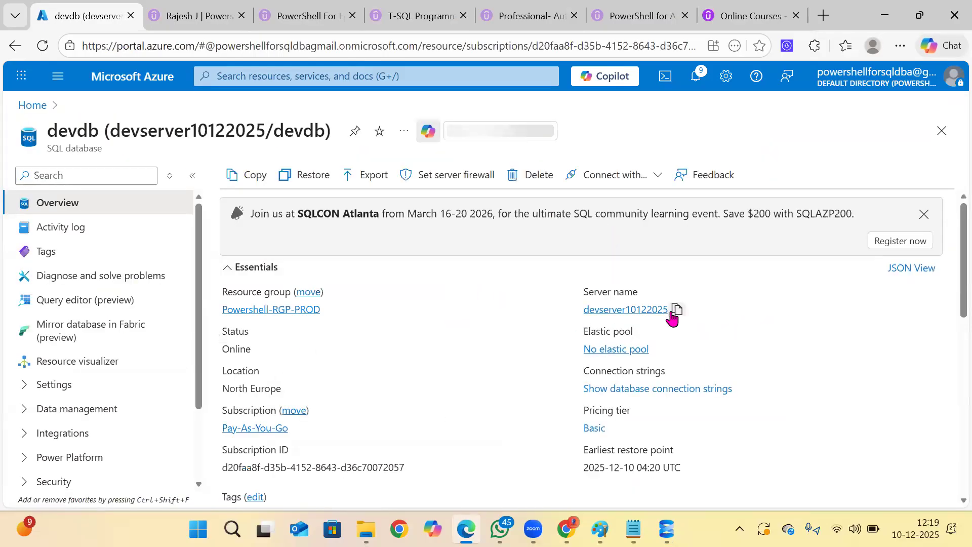
left_click(773, 310)
left_click(666, 529)
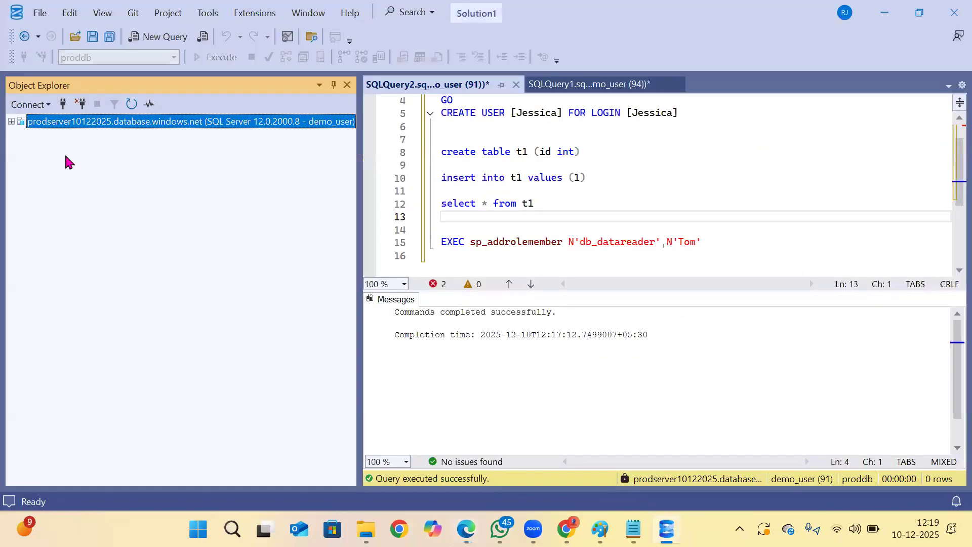
Set up a connection to devserver10122025.database.windows.net as demo_user and try to connect with proddb as the database.
left_click(63, 104)
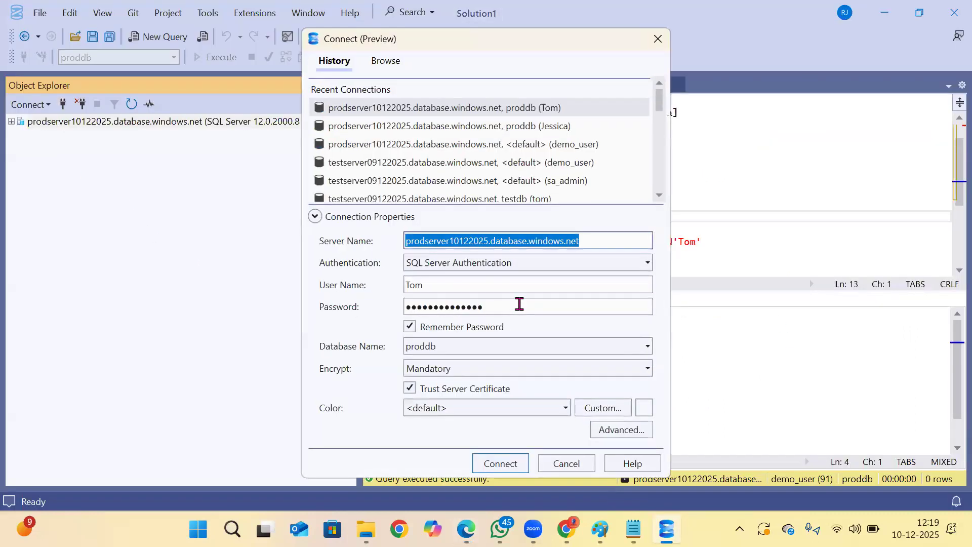
key("ctrl+v")
left_click(476, 287)
type("de")
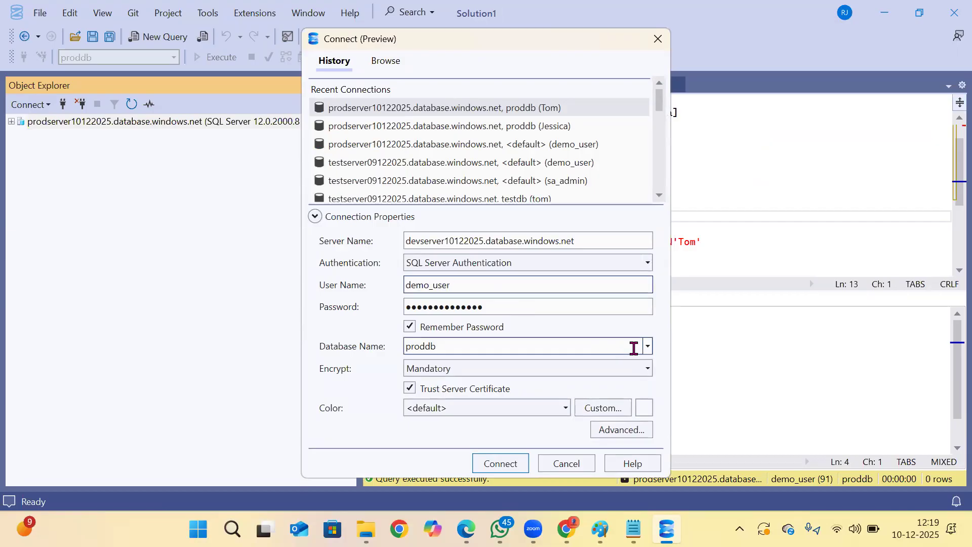
left_click(488, 466)
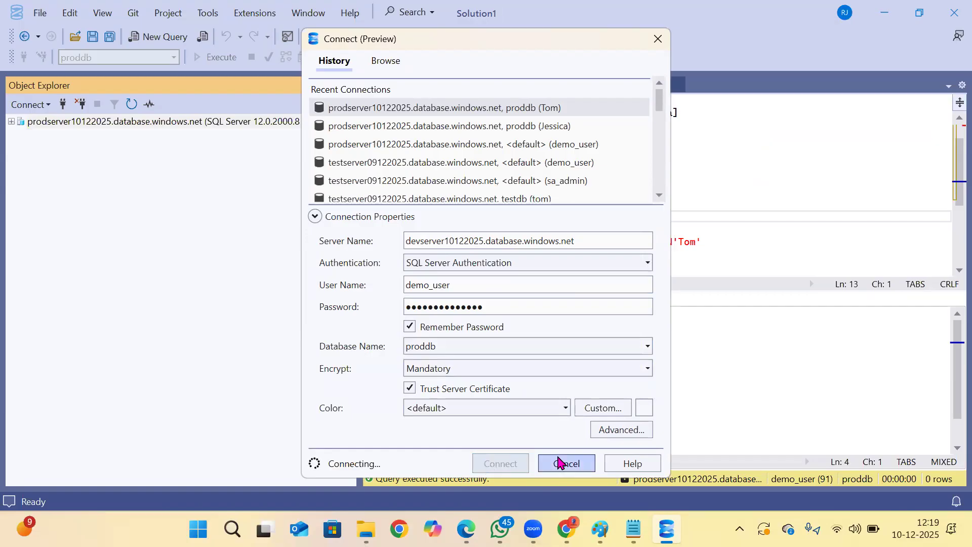
left_click(674, 286)
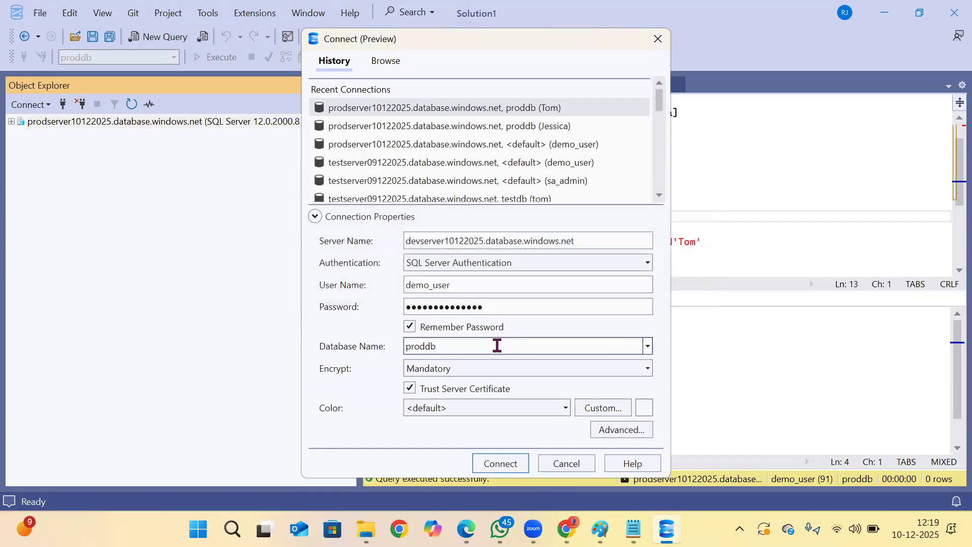
Set the database for the devserver10122025 connection to <default> and connect.
left_click(647, 345)
left_click(422, 364)
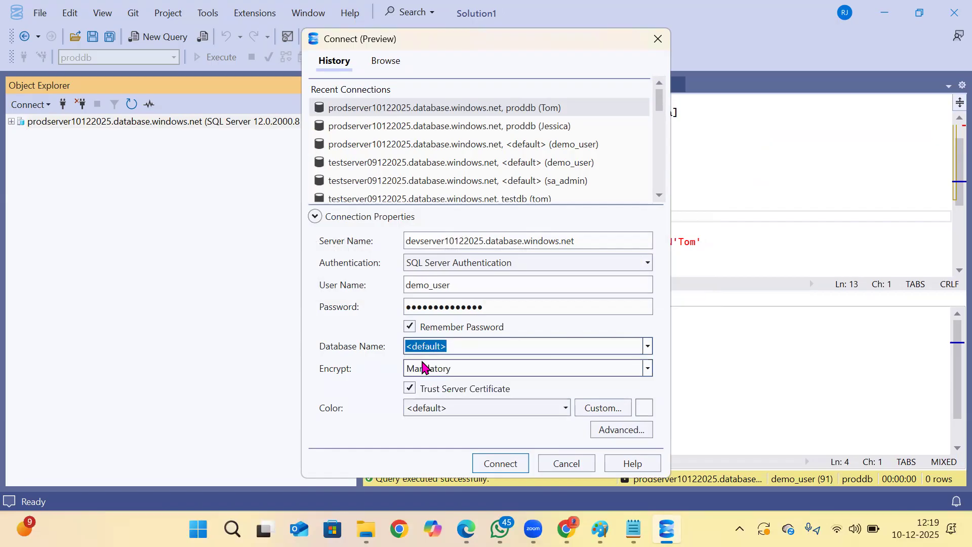
left_click(504, 463)
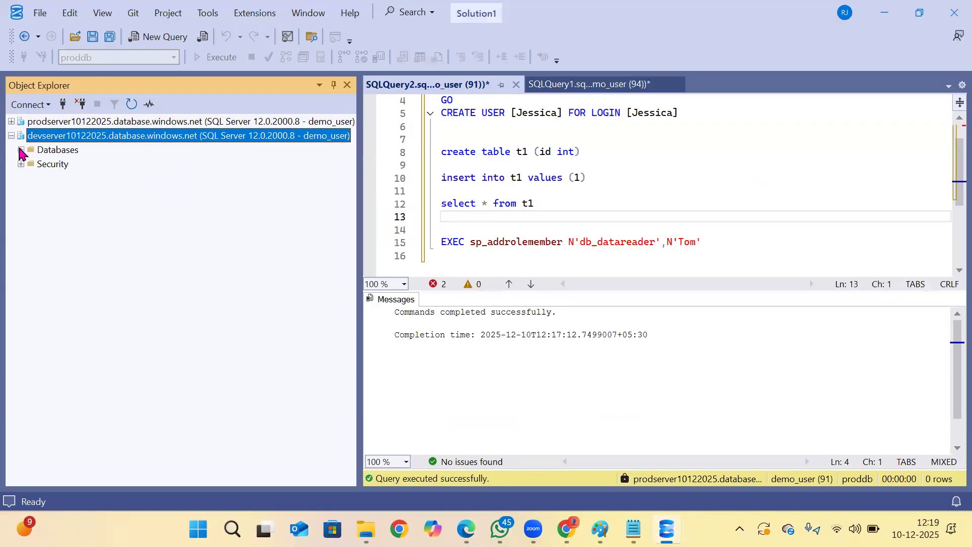
Expand the databases of devserver10122025 and open a new query on its master system database.
left_click(21, 150)
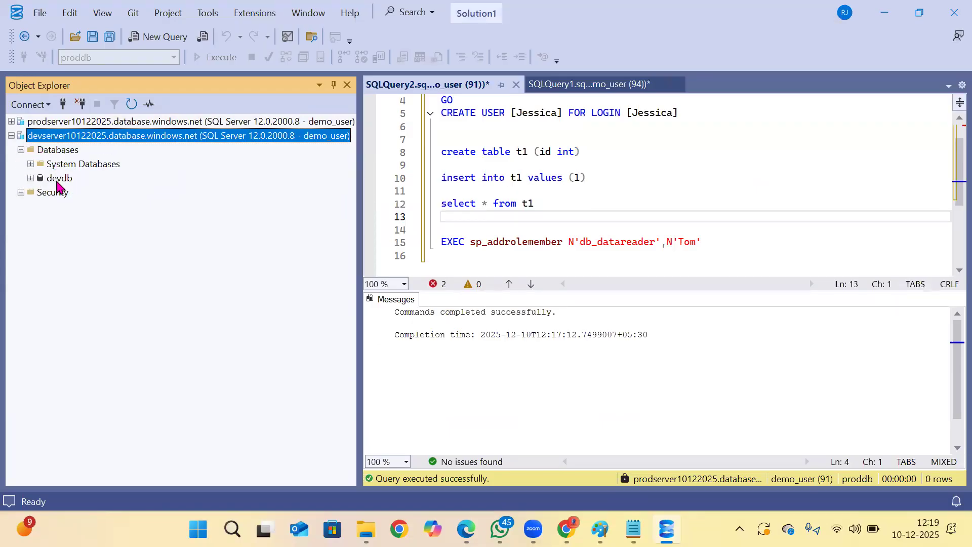
left_click(30, 163)
left_click(71, 178)
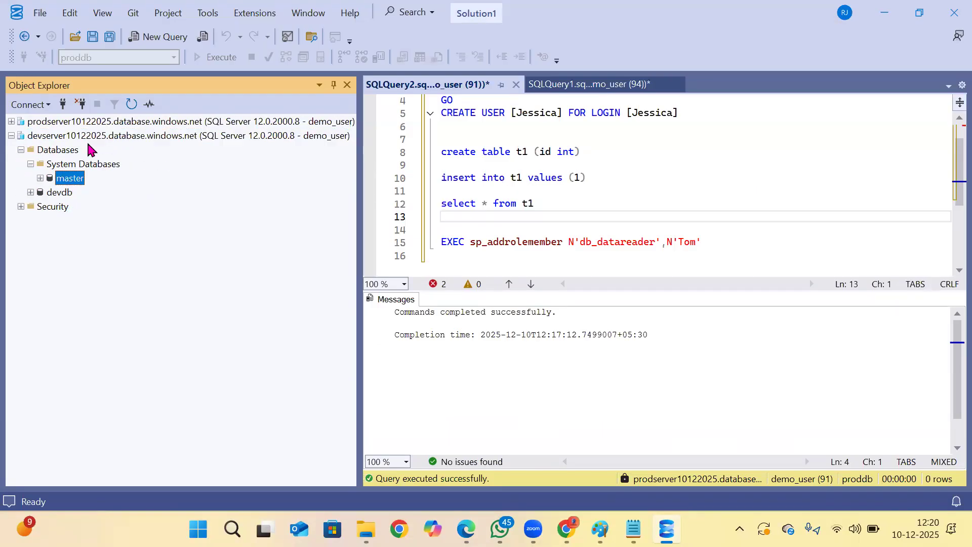
left_click(144, 40)
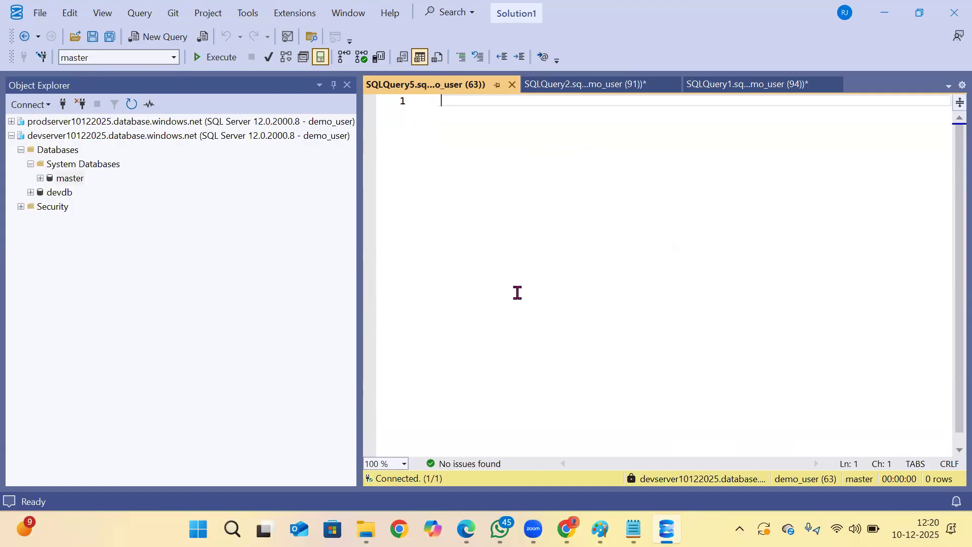
Copy the three CREATE LOGIN statements, including their passwords, from the Notepad security notes into the master query.
left_click(637, 526)
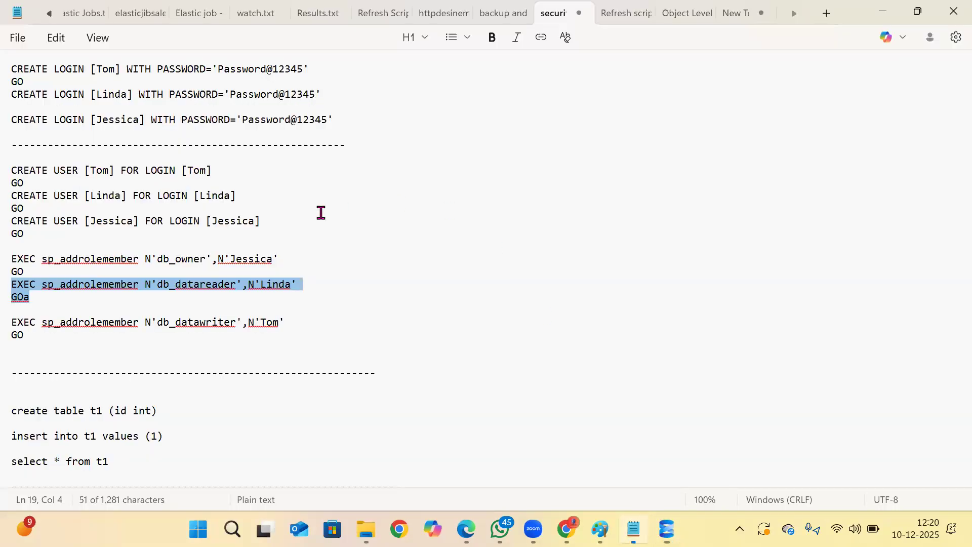
left_click_drag(349, 119, 11, 65)
key("ctrl+c")
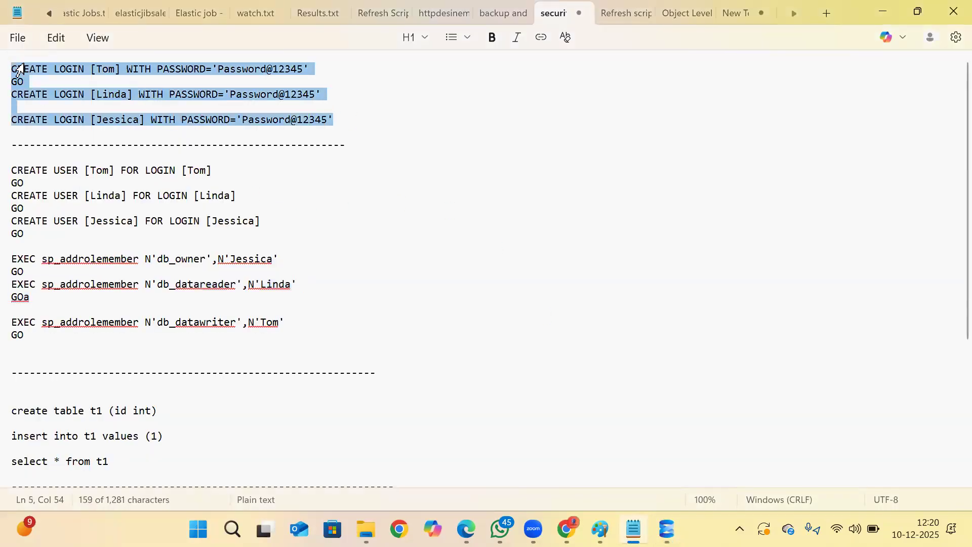
key("alt+Tab")
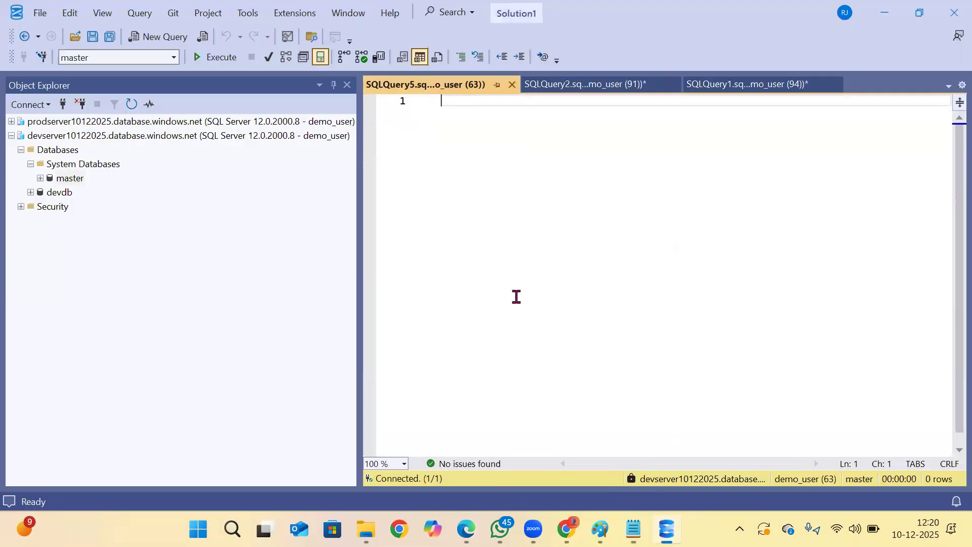
key("ctrl+v")
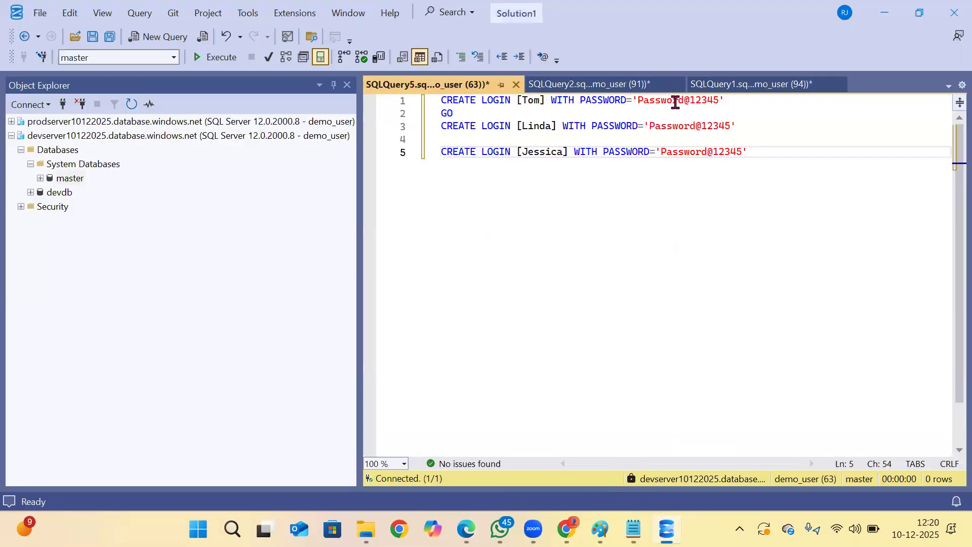
Run each of the three CREATE LOGIN statements separately on the devserver10122025 master database.
left_click_drag(726, 101, 311, 95)
left_click(215, 56)
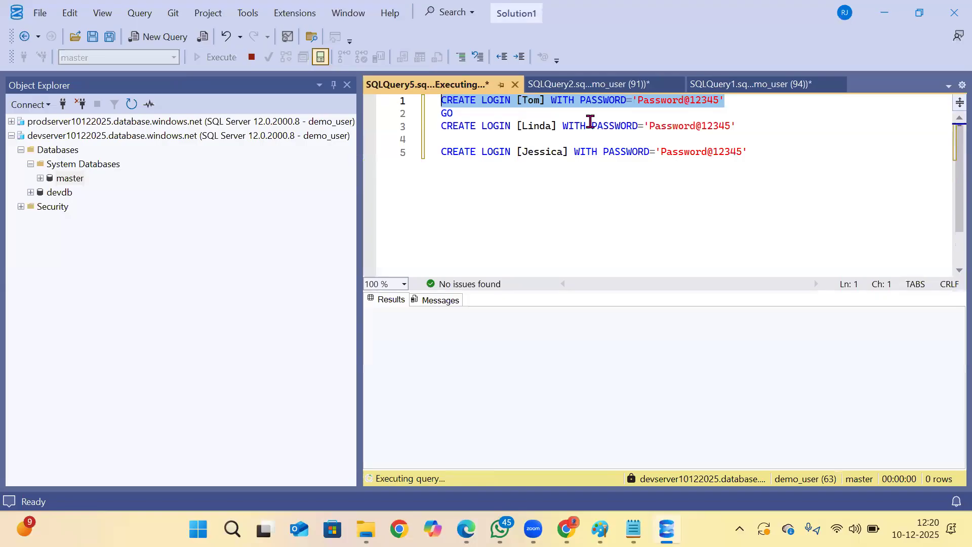
left_click_drag(751, 129, 329, 121)
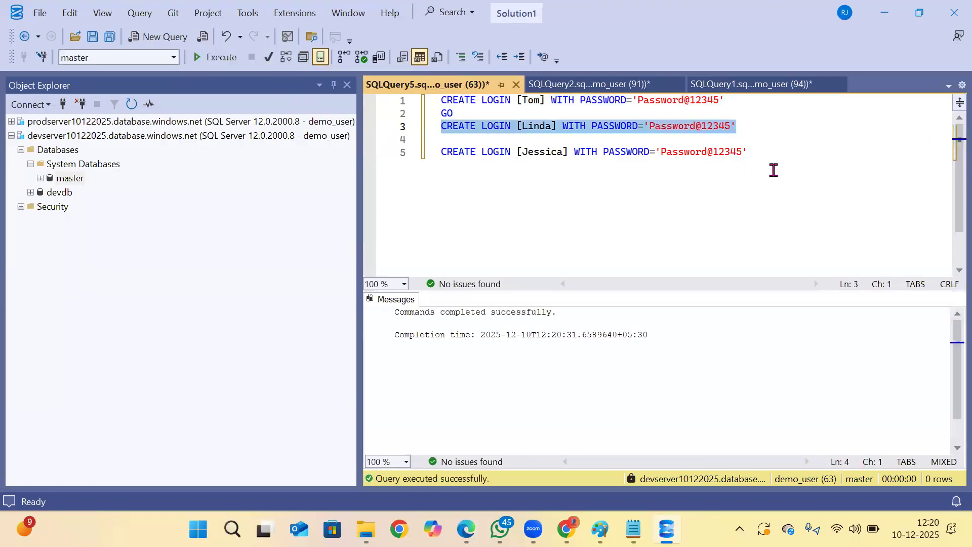
left_click_drag(770, 169, 379, 158)
key("F5")
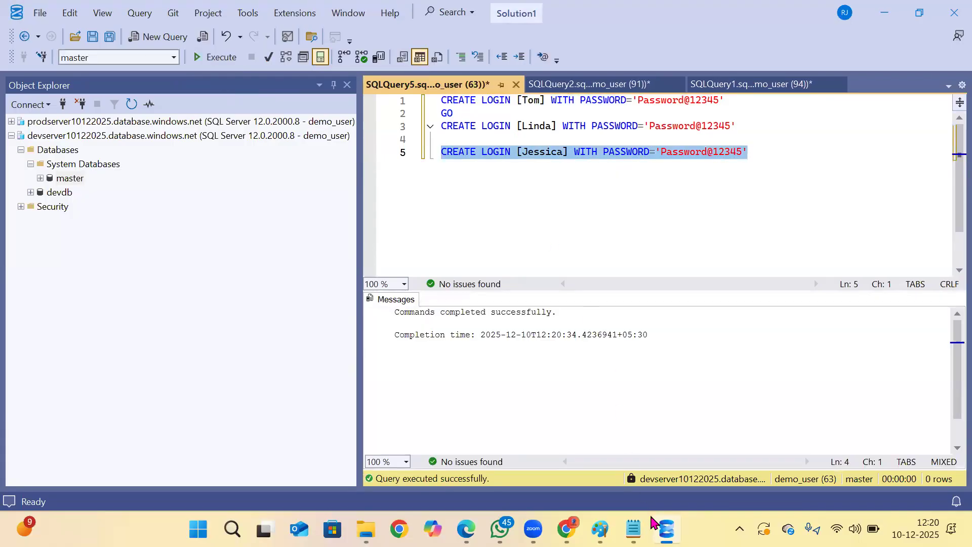
Copy the three CREATE USER statements from the Notepad security notes into a new query on devdb.
left_click(633, 529)
left_click(248, 208)
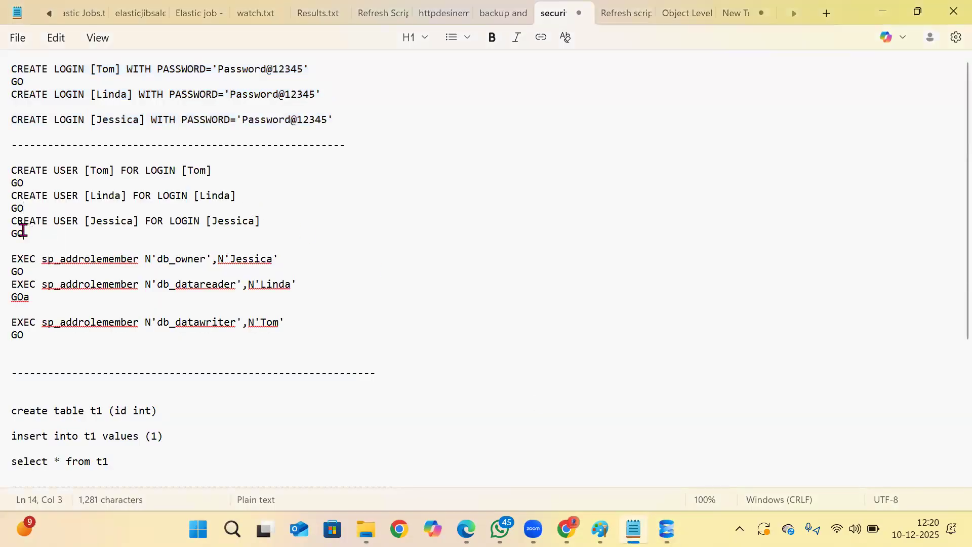
left_click_drag(24, 233, 12, 168)
key("ctrl+c")
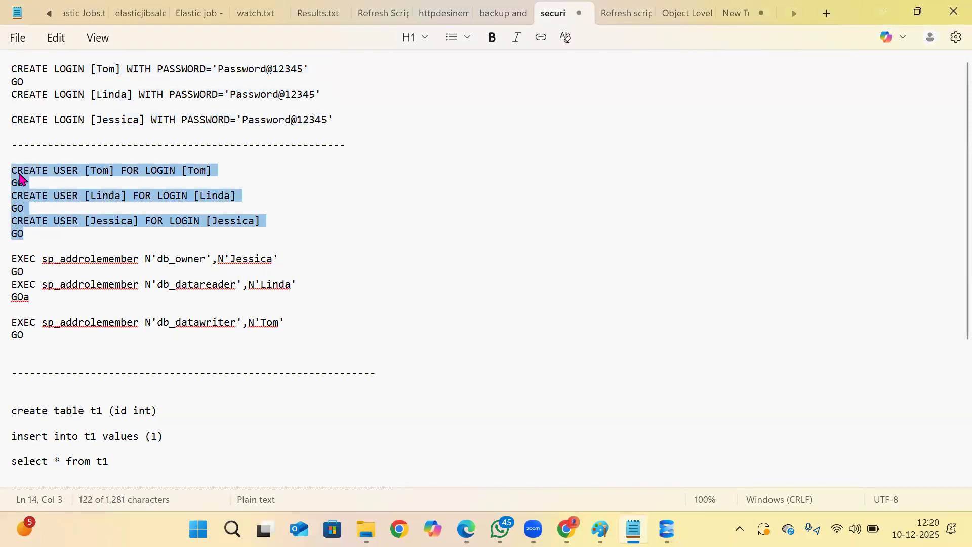
left_click(665, 527)
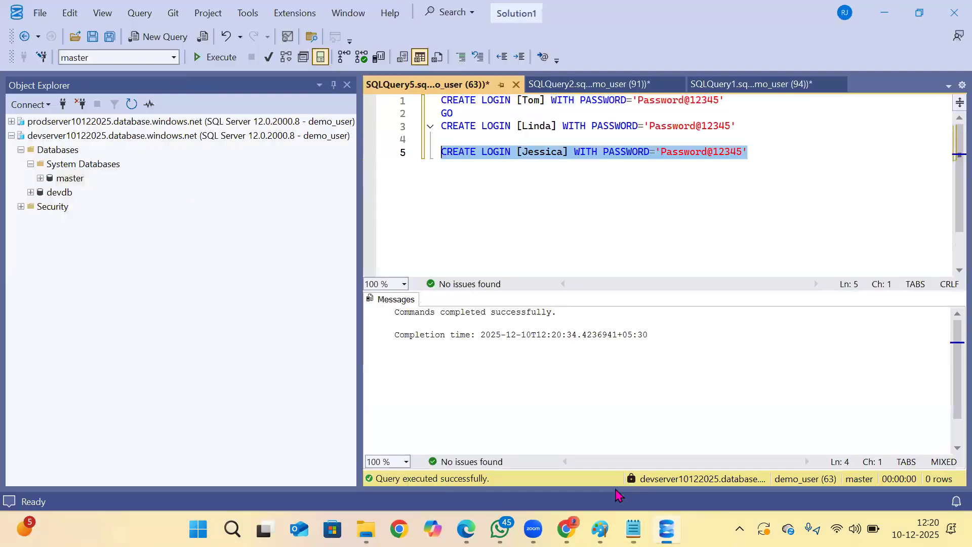
left_click(58, 193)
left_click(158, 37)
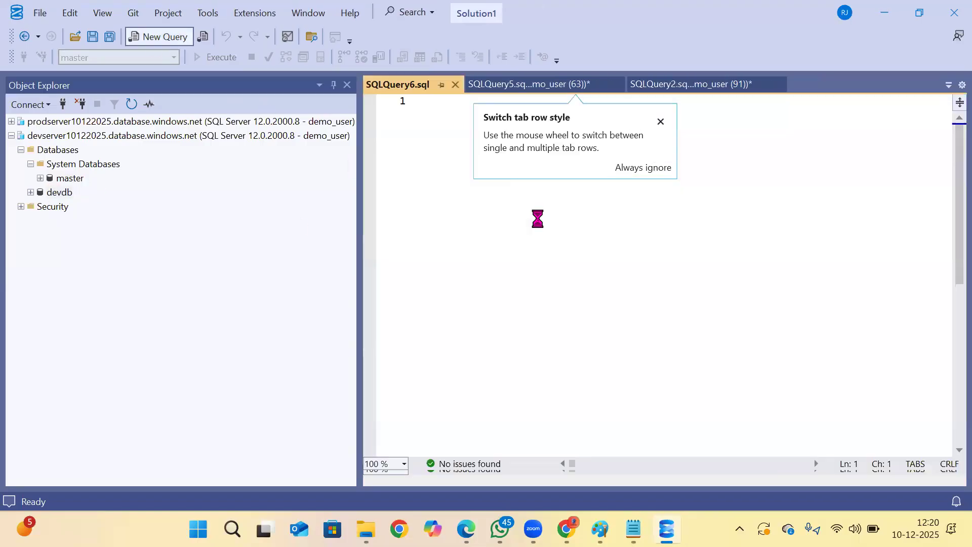
left_click(660, 122)
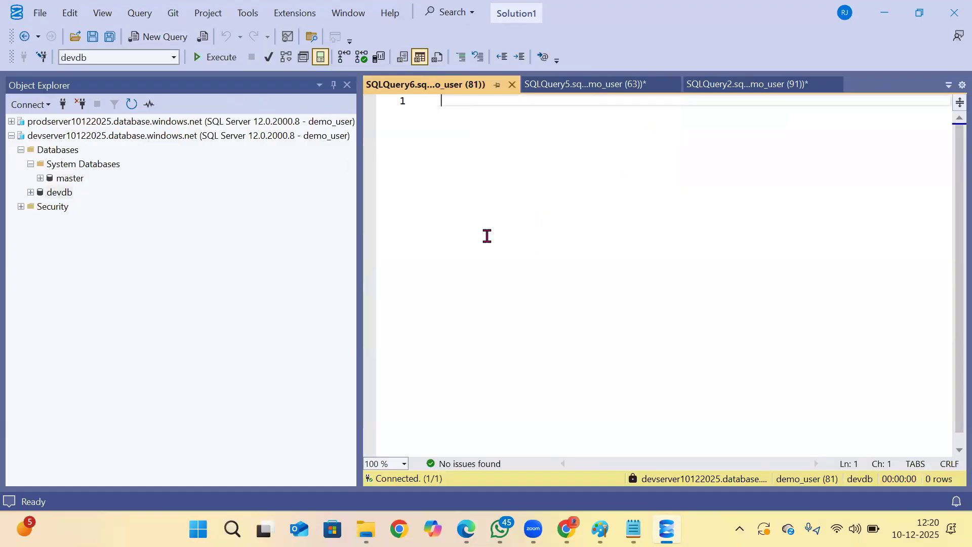
key("ctrl+v")
Run each of the three CREATE USER statements separately on devdb.
left_click(660, 104)
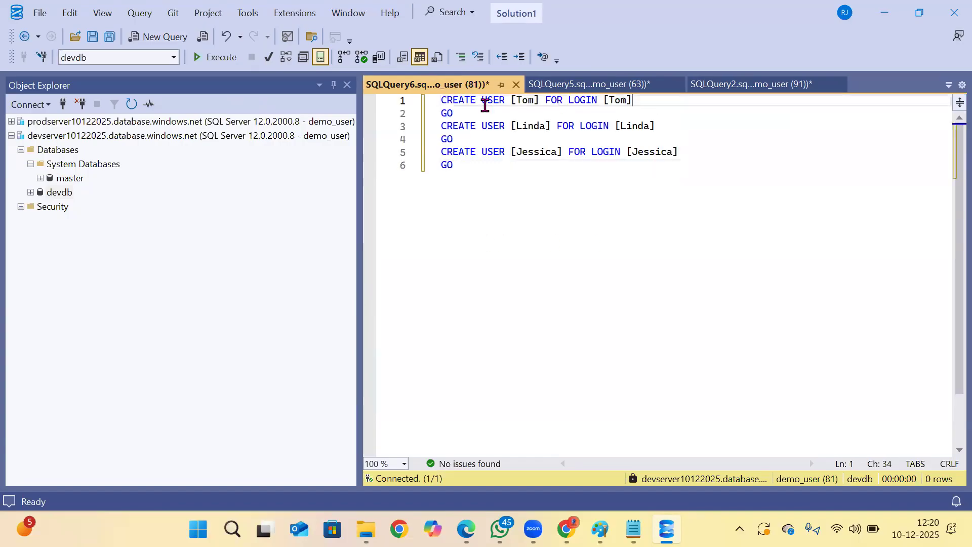
left_click(379, 100, "shift")
key("F5")
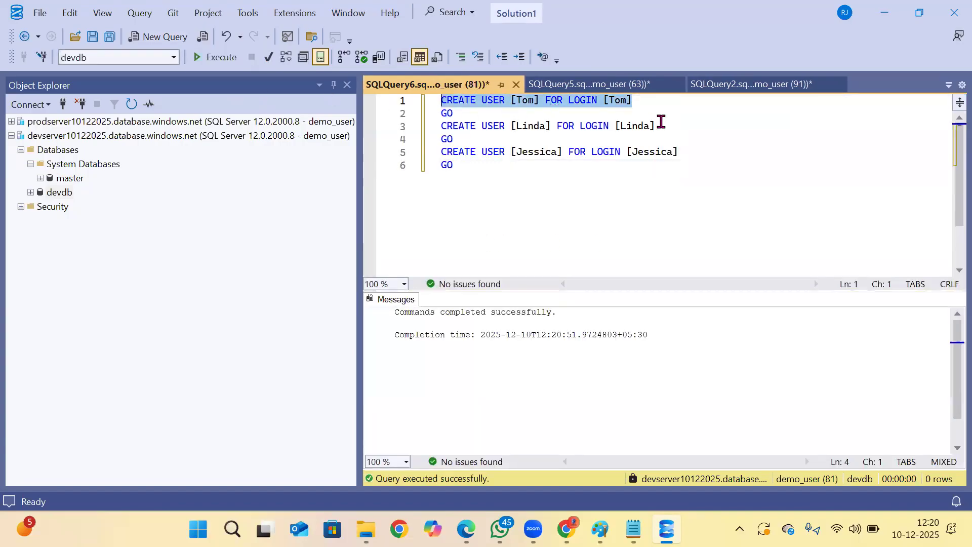
left_click_drag(661, 125, 400, 127)
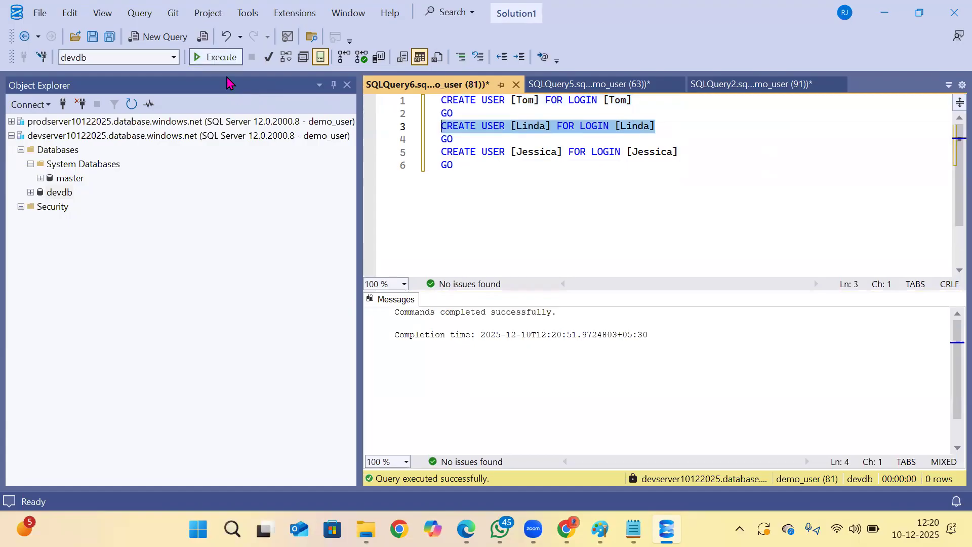
left_click_drag(678, 152, 439, 152)
left_click_drag(367, 138, 368, 138)
left_click(215, 56)
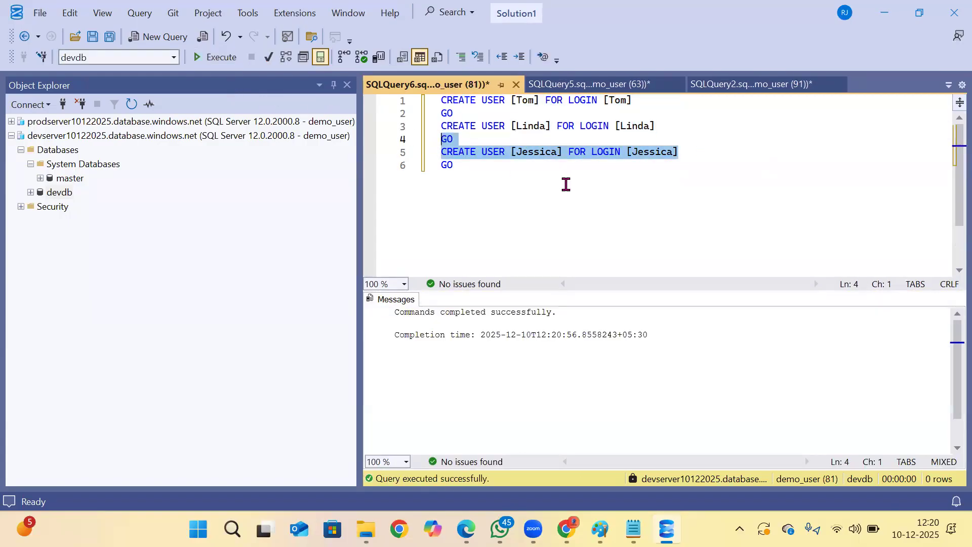
Copy the sp_addrolemember statement for db_owner from the Notepad notes below the CREATE USER statements and run only that line.
left_click(632, 529)
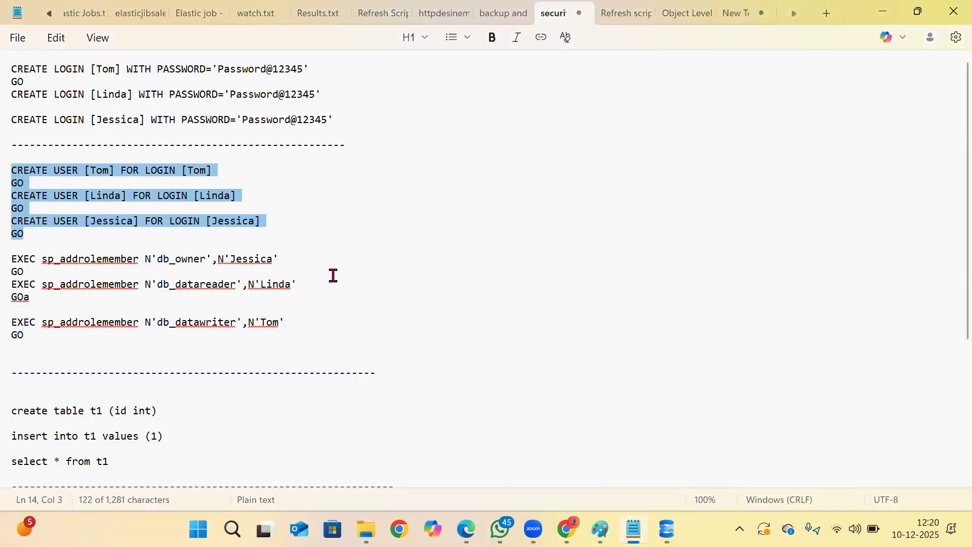
scroll(332, 276, "down", 3)
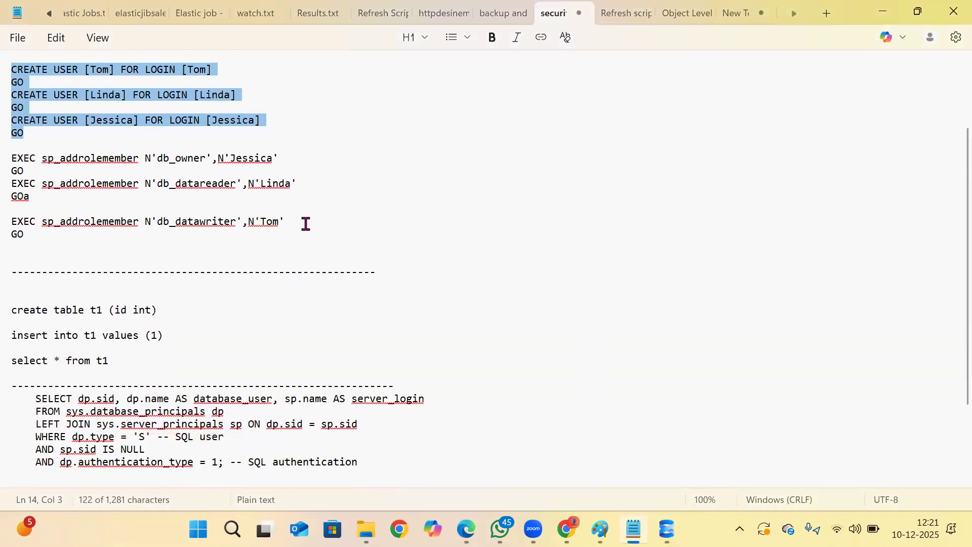
left_click_drag(285, 159, 14, 157)
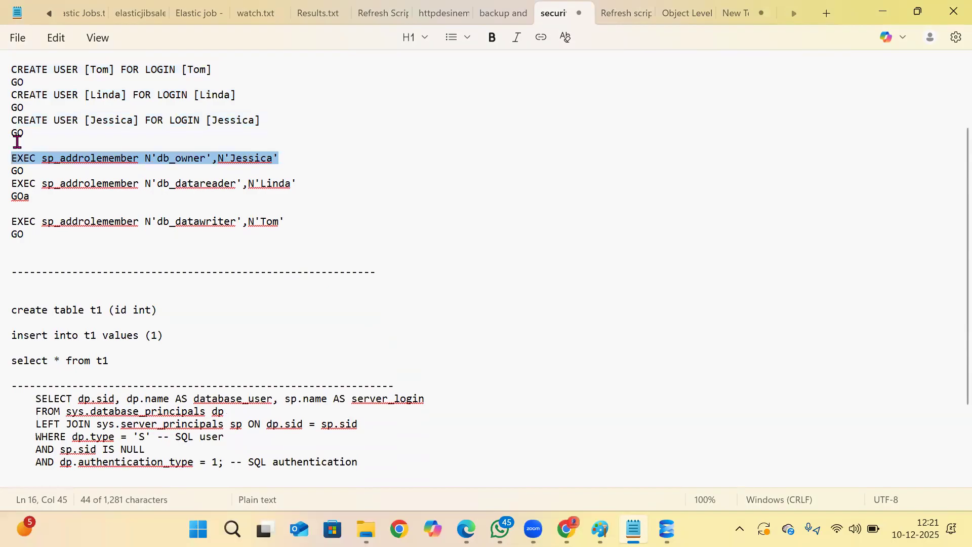
left_click(665, 529)
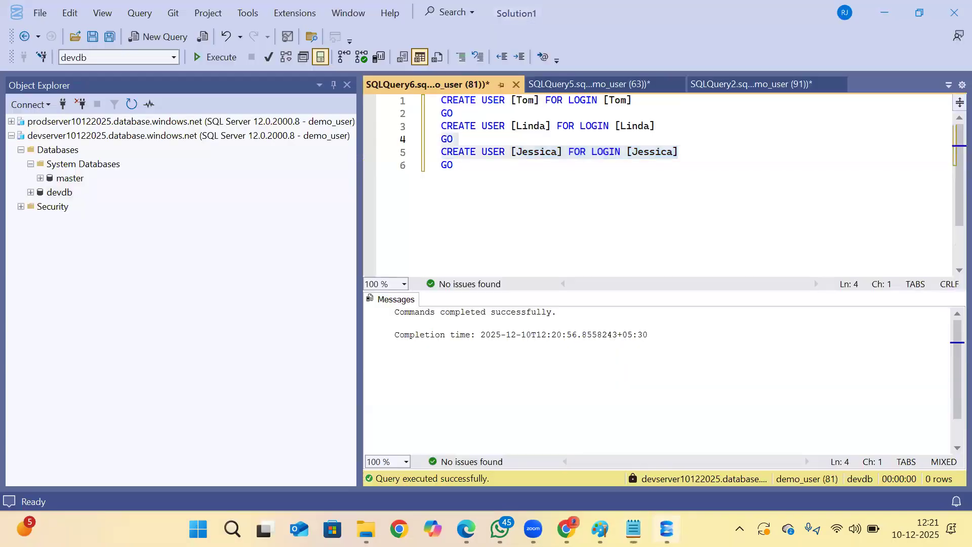
key("Return")
key("Return")
key("BackSpace")
key("BackSpace")
key("Return")
key("Return")
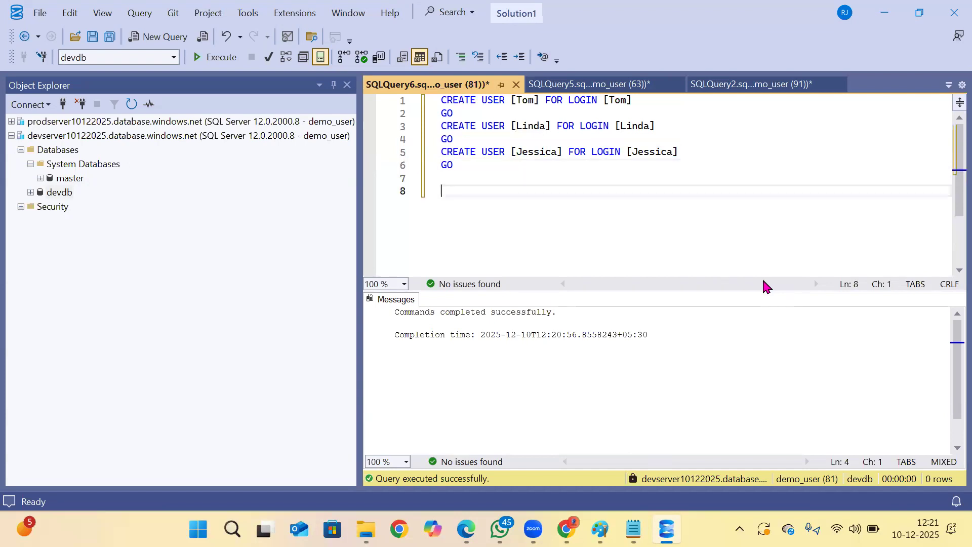
type("EXEC sp_addrolemember N'db_owner',N'Jessica'")
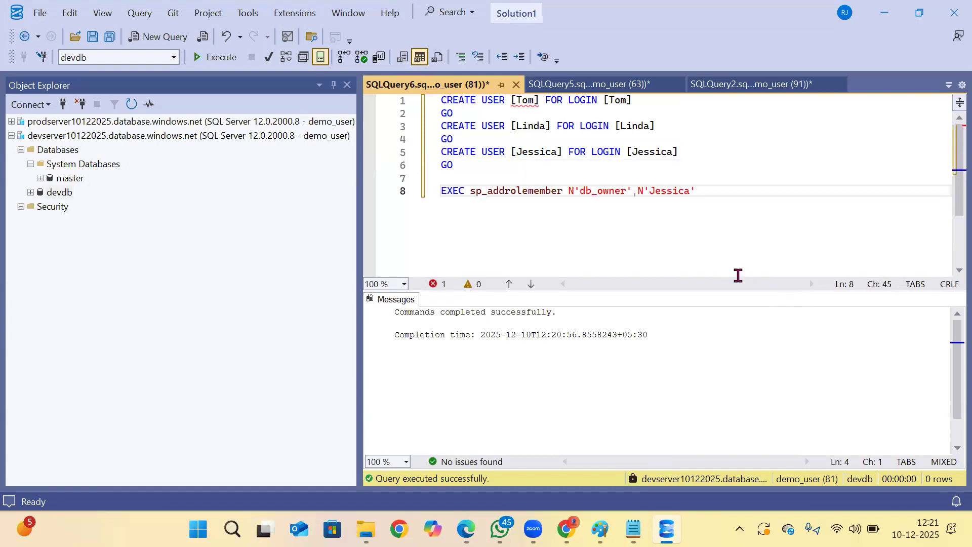
left_click_drag(717, 202, 405, 191)
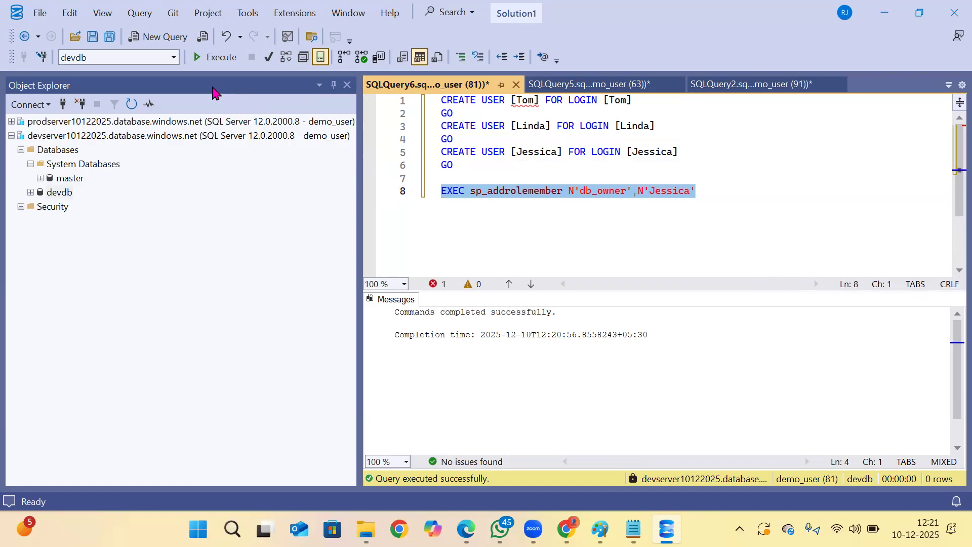
left_click(210, 57)
Replace the member in the db_owner statement with the user from the second CREATE USER line and run it.
left_click(640, 191)
left_click_drag(650, 127, 620, 129)
key("ctrl+c")
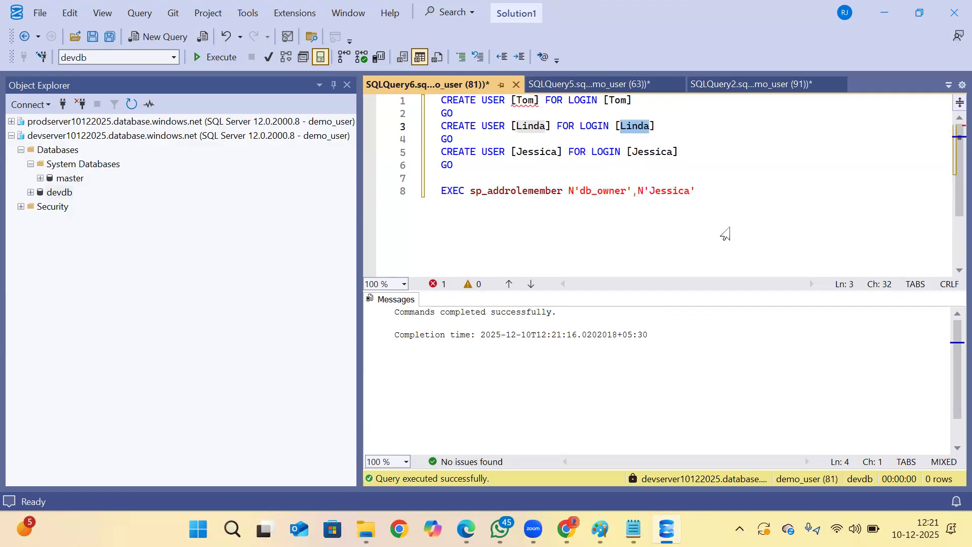
double_click(668, 191)
key("ctrl+v")
left_click_drag(718, 210, 368, 177)
left_click(215, 57)
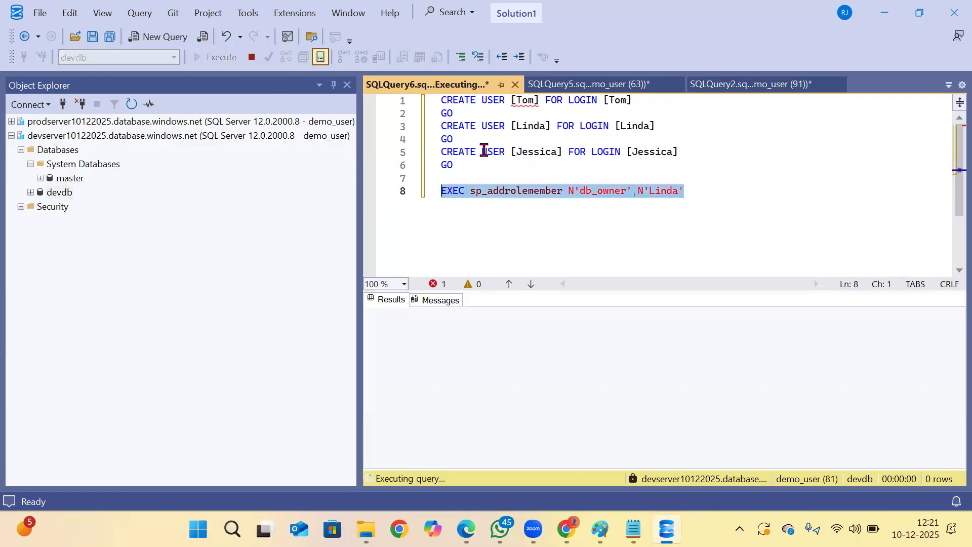
Replace the member in the db_owner statement with the user from the first CREATE USER line and run it.
left_click(657, 193)
double_click(658, 192)
type("Tom")
left_click_drag(742, 212, 391, 232)
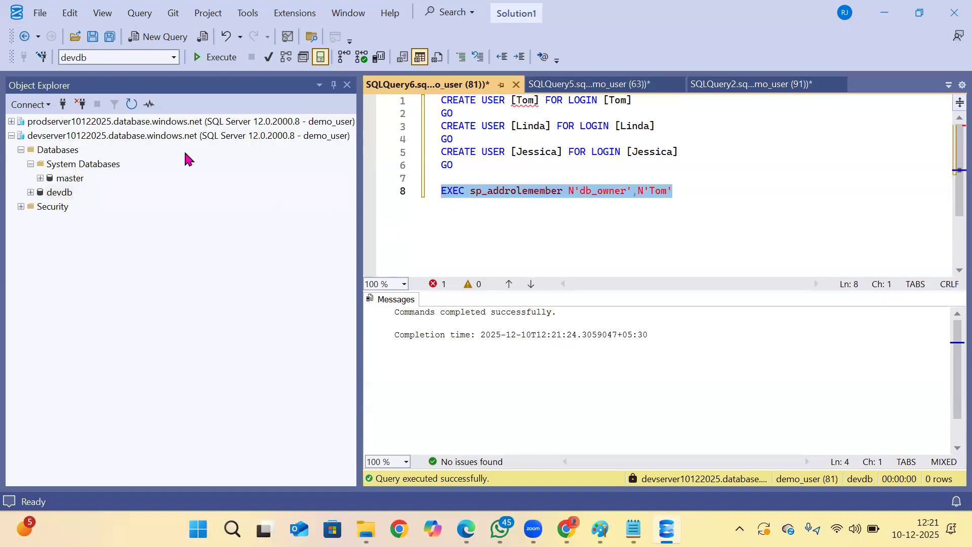
key("F5")
Expand the tables of devdb and copy the create, insert and select statements for t1 from Notepad into the devdb query.
left_click(31, 192)
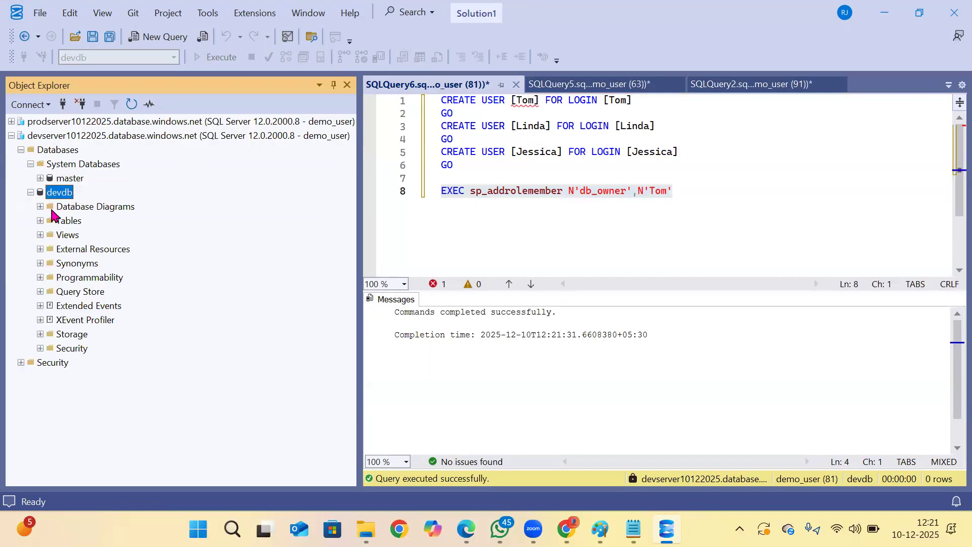
left_click(40, 221)
left_click(623, 522)
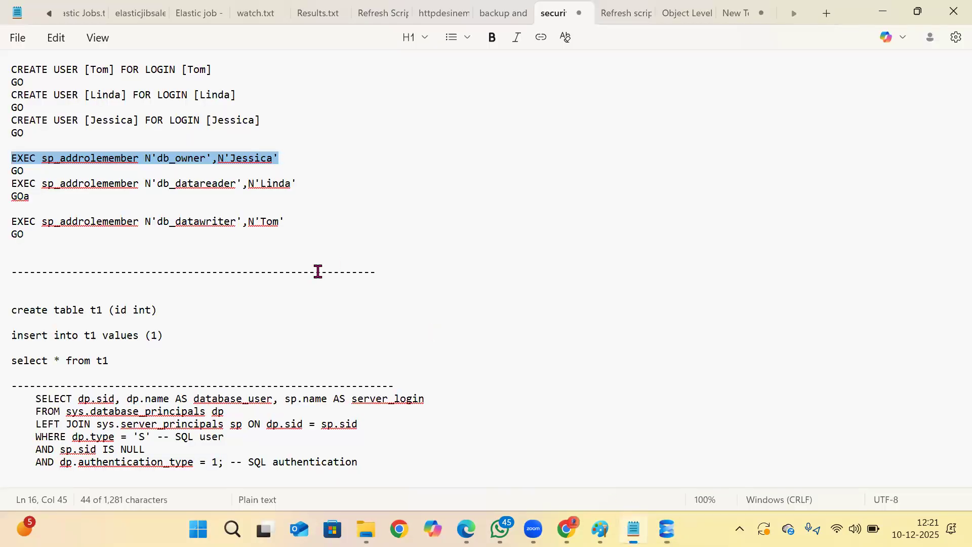
scroll(283, 273, "up", 3)
scroll(248, 274, "down", 5)
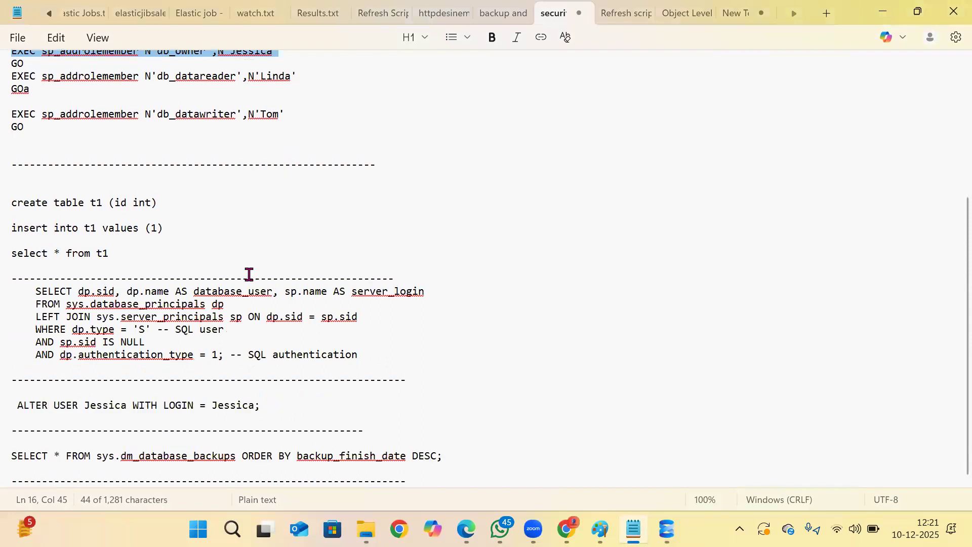
left_click_drag(118, 273, 20, 208)
key("ctrl+c")
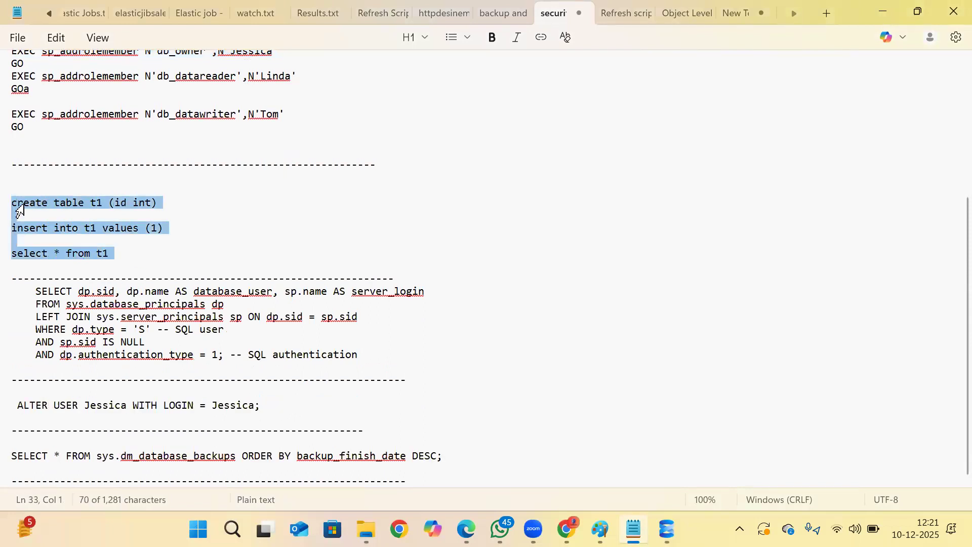
key("alt+Tab")
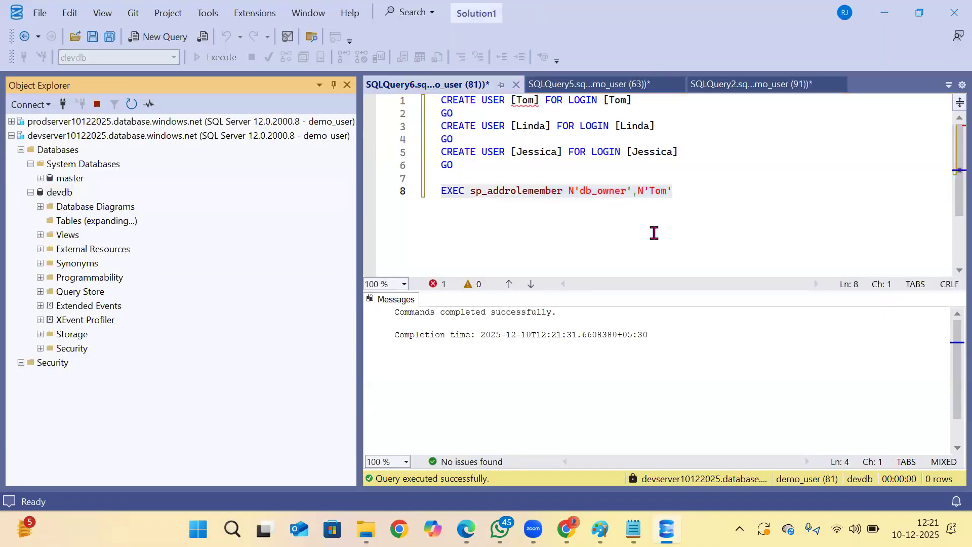
left_click(651, 232)
key("Return")
key("Return")
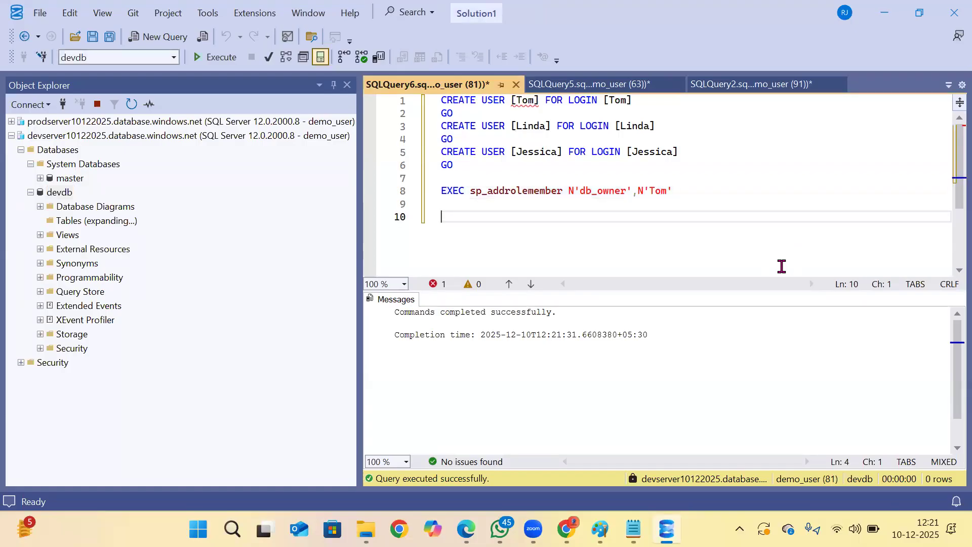
key("ctrl+v")
Create table t1 with an int id column in devdb, insert the value 1, and select all its rows.
left_click_drag(599, 206, 313, 200)
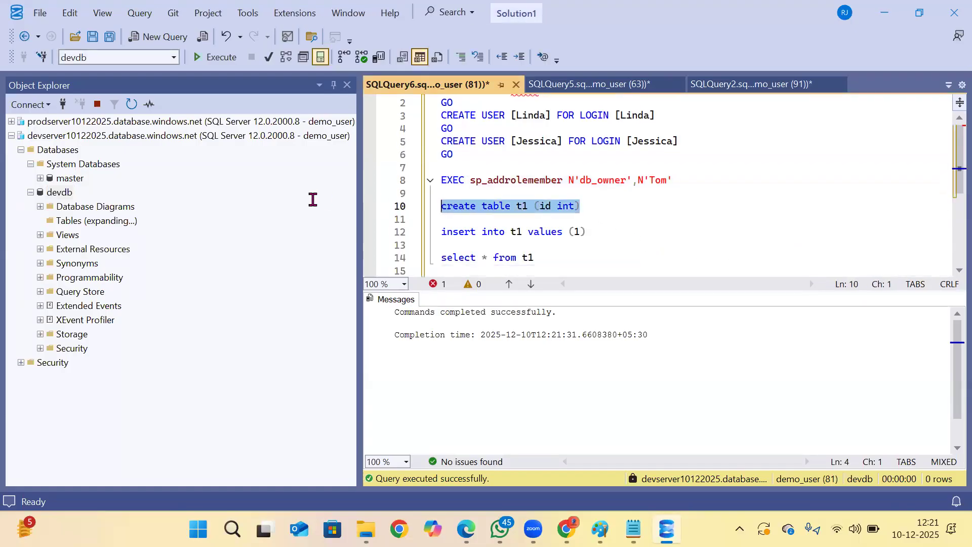
key("F5")
left_click_drag(608, 233, 360, 231)
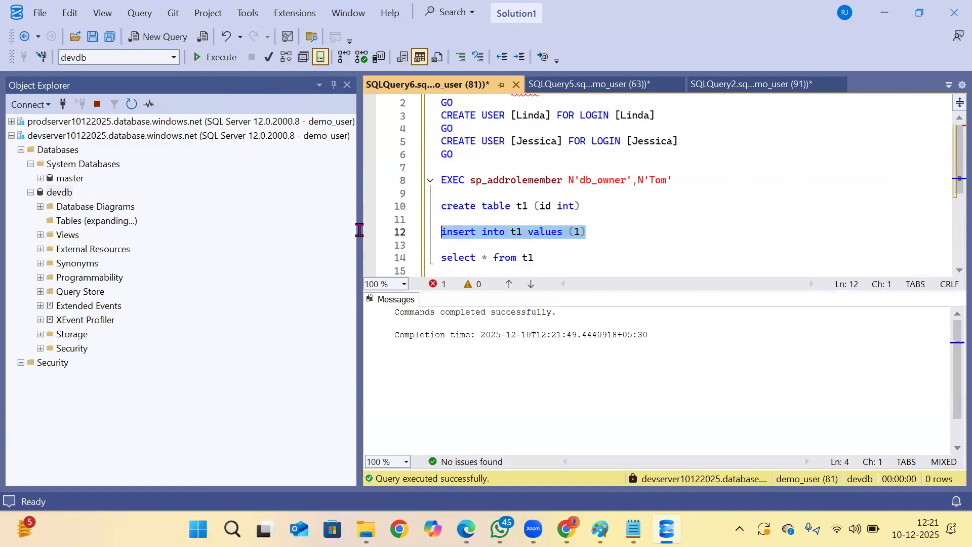
key("F5")
left_click_drag(562, 260, 435, 245)
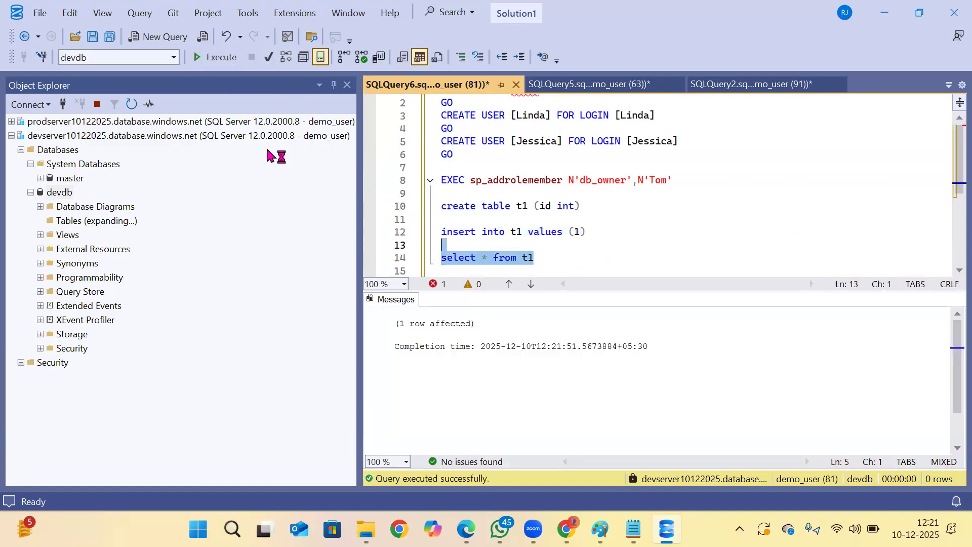
key("F5")
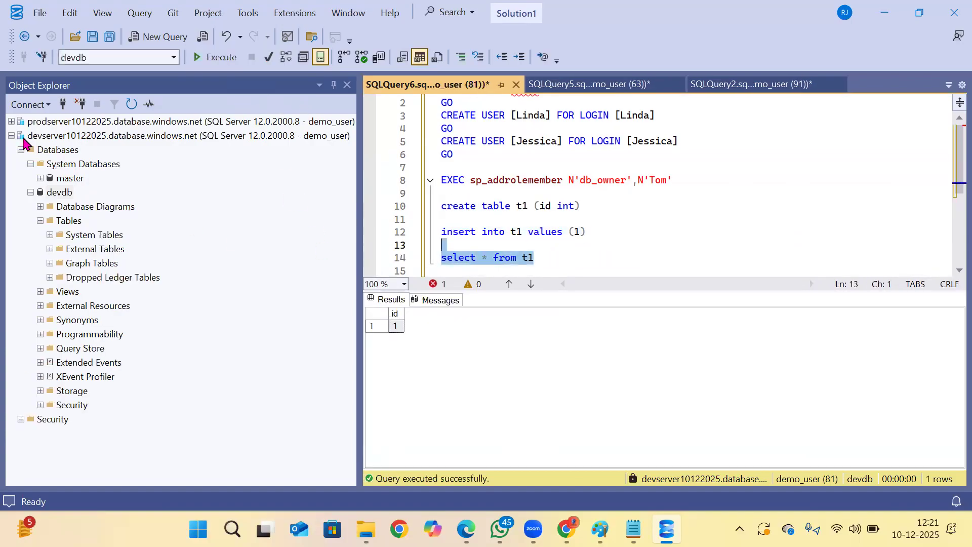
Try to connect to devserver10122025 with the db_owner member's login, using the default database.
left_click(11, 136)
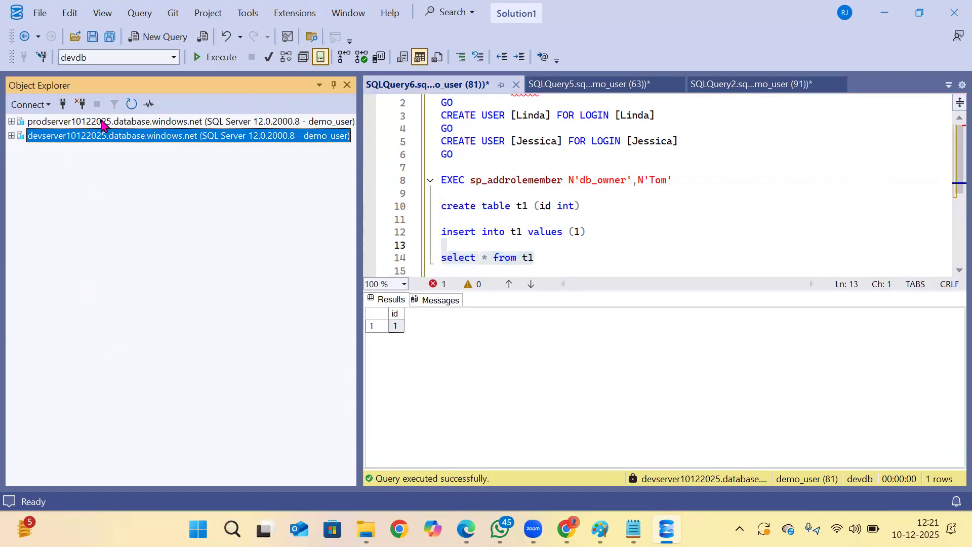
left_click(64, 104)
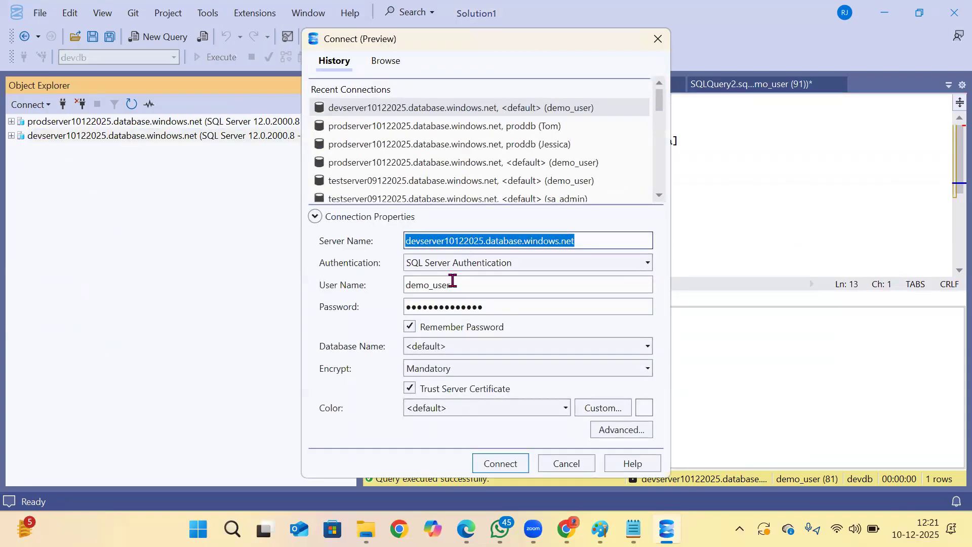
left_click(457, 283)
key("BackSpace")
key("BackSpace")
key("BackSpace")
key("BackSpace")
key("BackSpace")
key("BackSpace")
key("BackSpace")
type("Tom")
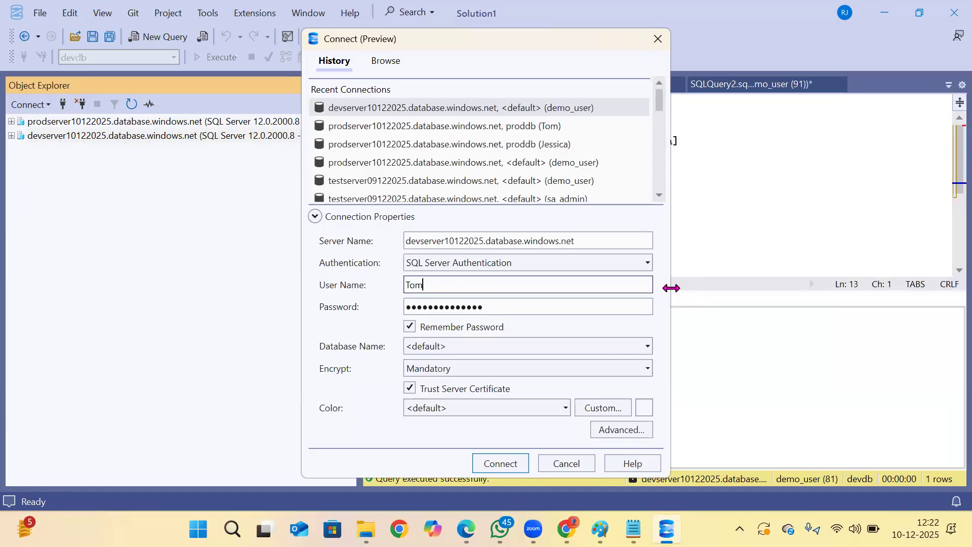
left_click(650, 348)
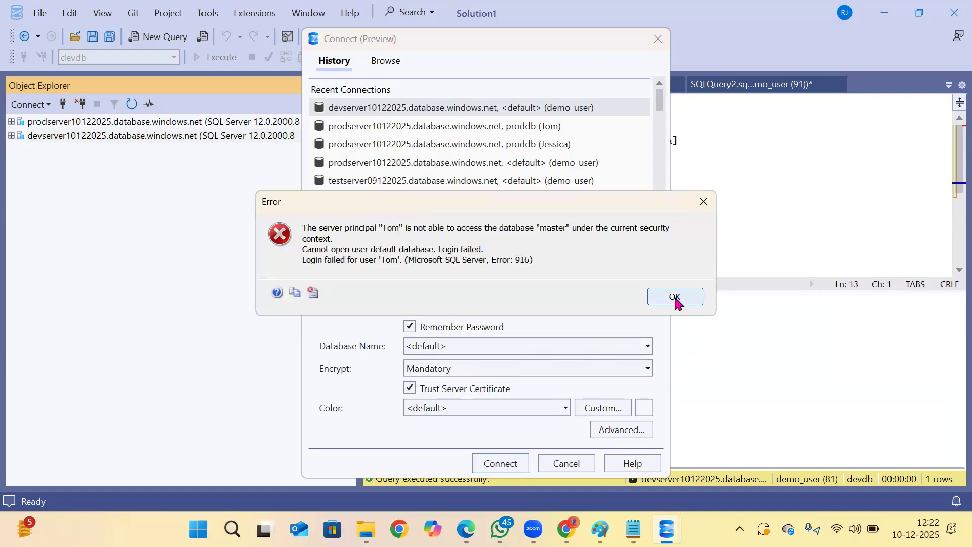
left_click(676, 302)
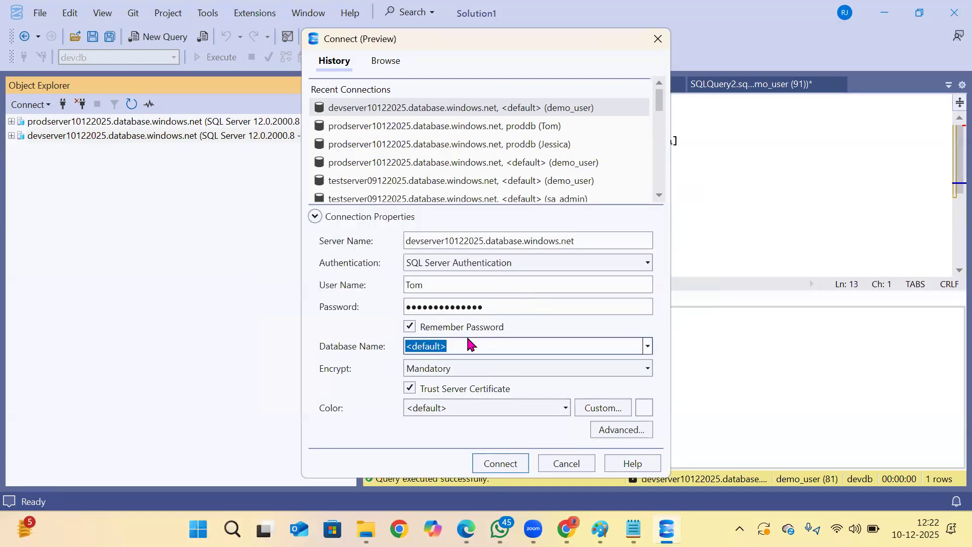
Set the connection's database name to devdb and connect to devserver10122025 with the db_owner member's login.
left_click(474, 346)
key("BackSpace")
key("BackSpace")
key("BackSpace")
key("BackSpace")
key("BackSpace")
key("BackSpace")
key("BackSpace")
key("BackSpace")
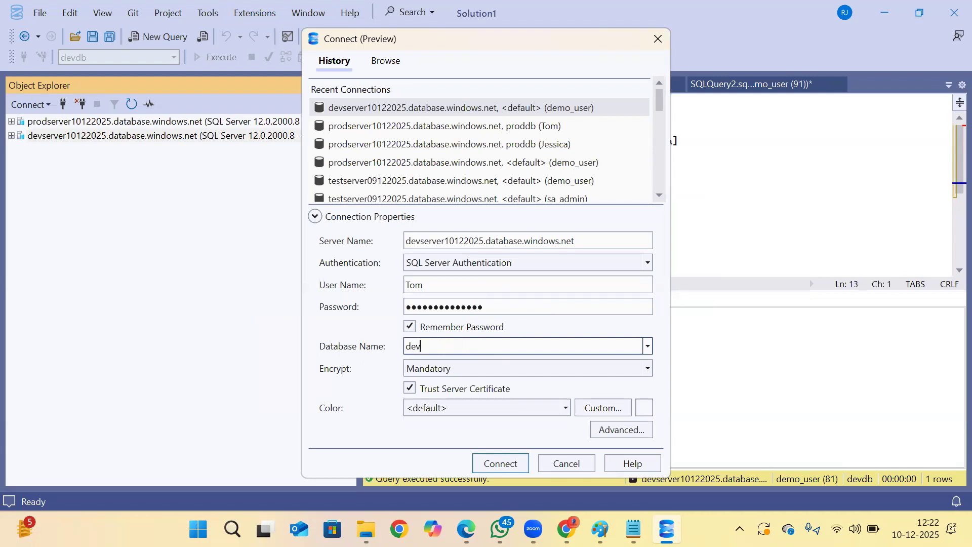
type("devdb")
left_click(496, 465)
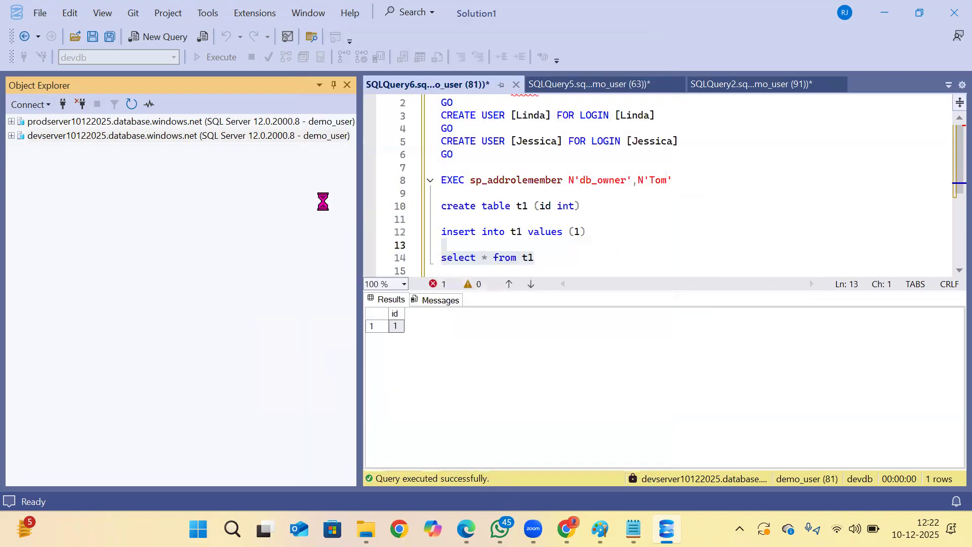
Copy the create, insert and select statements for t1 into a new devdb query under the db_owner member's connection.
left_click_drag(536, 258, 407, 213)
key("ctrl+c")
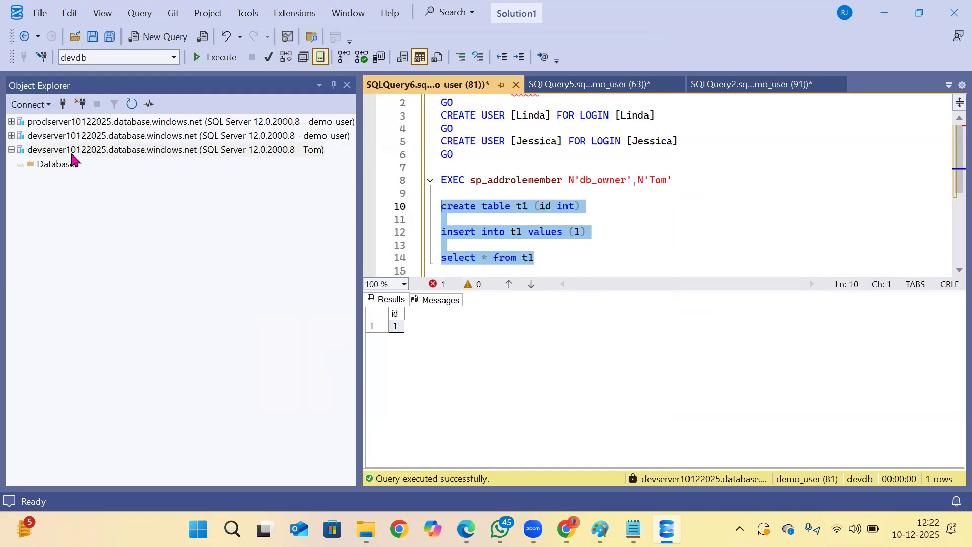
left_click(21, 164)
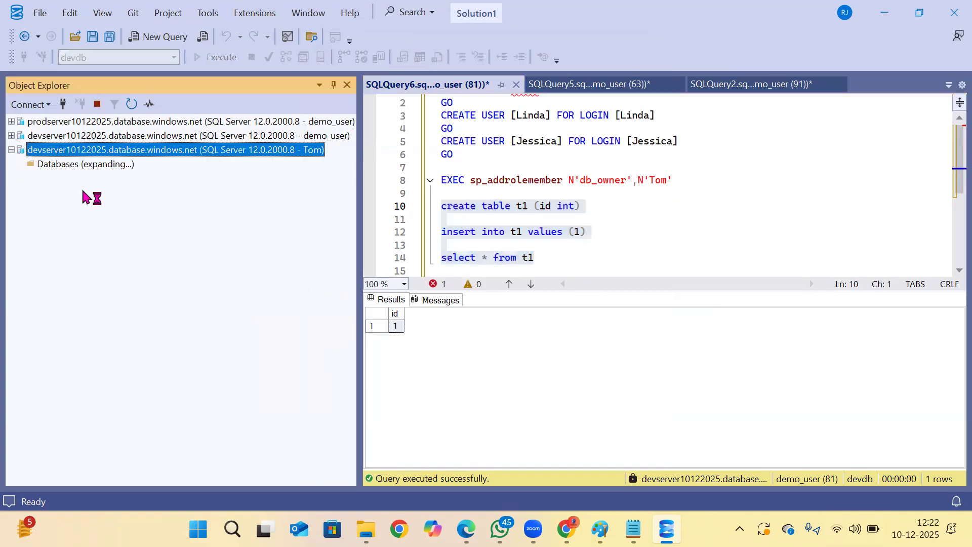
left_click(64, 193)
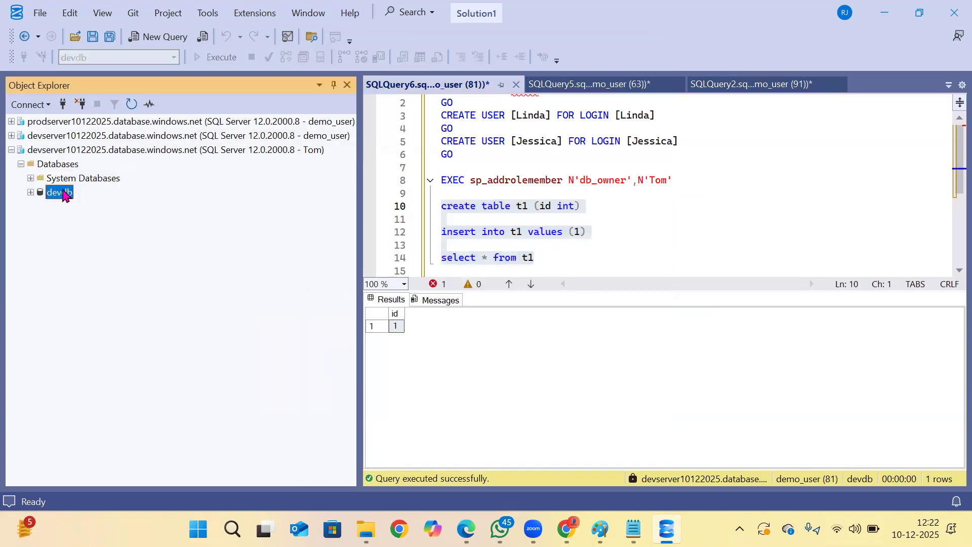
left_click(160, 40)
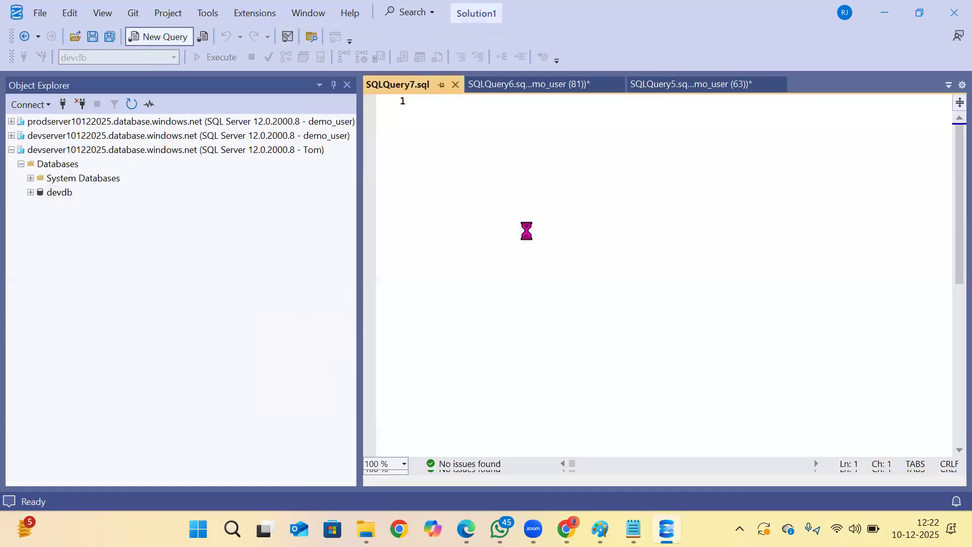
key("ctrl+v")
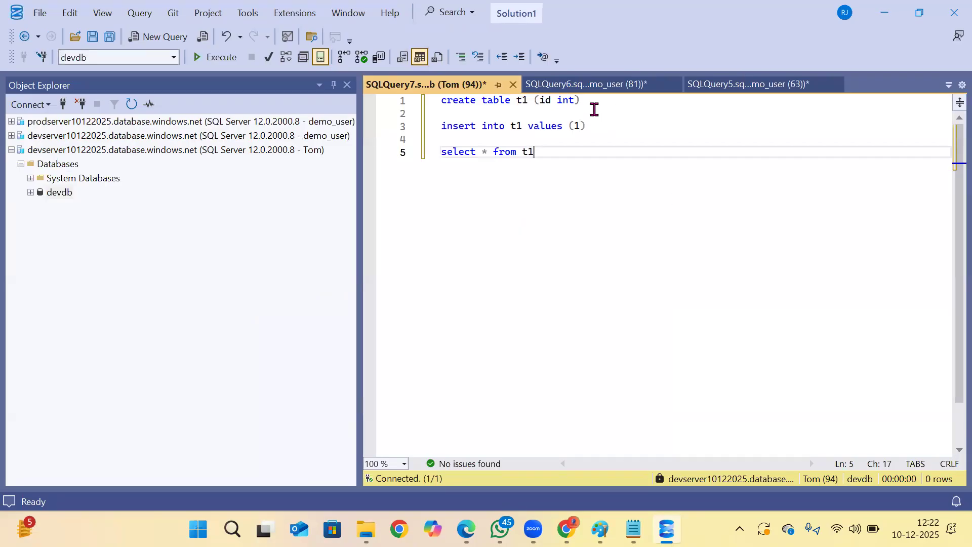
Change the table name in the create statement to t2 and run only that statement.
left_click_drag(594, 110, 447, 99)
left_click(526, 100)
left_click(536, 100)
key("BackSpace")
type("2")
left_click_drag(610, 99, 375, 101)
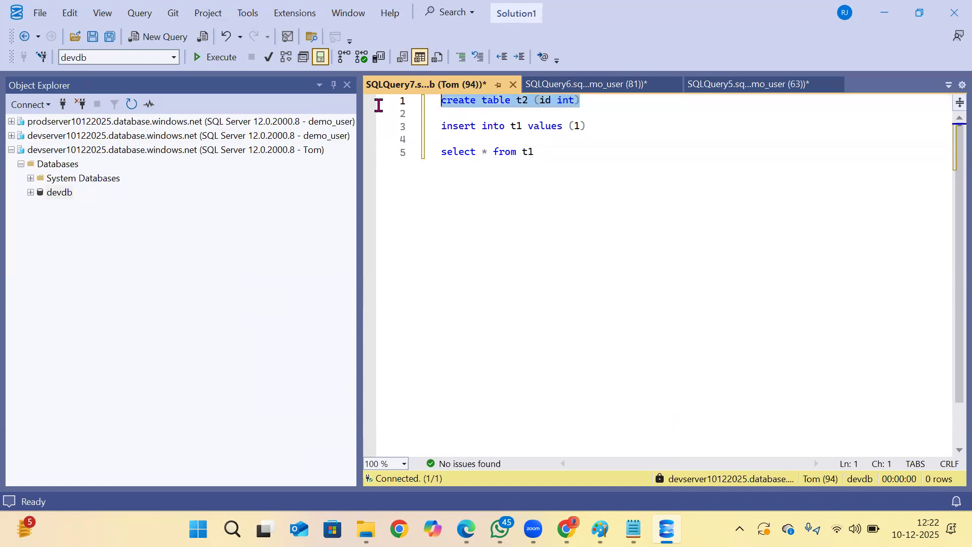
left_click(215, 57)
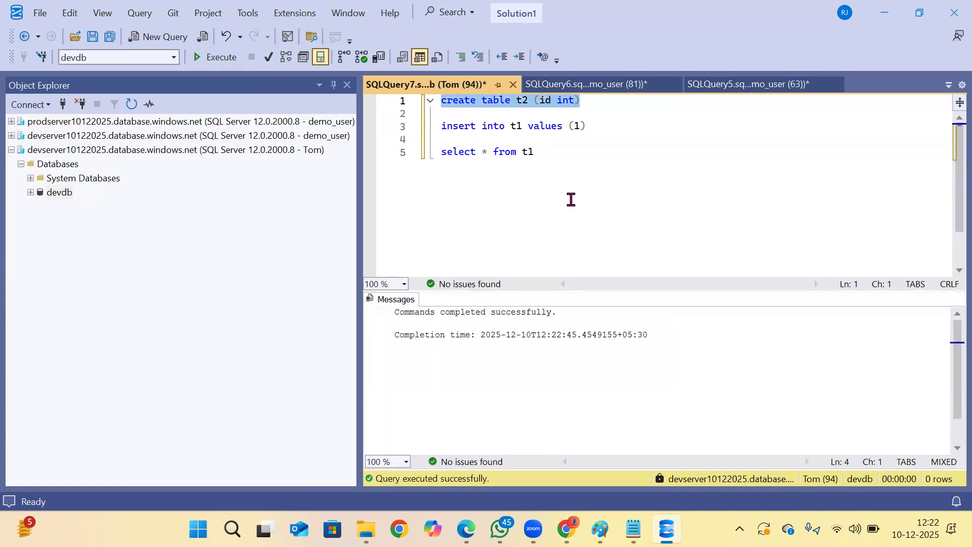
Run the insert of value 1 into t1, and run it again with the target table changed to t2.
left_click_drag(588, 127, 372, 129)
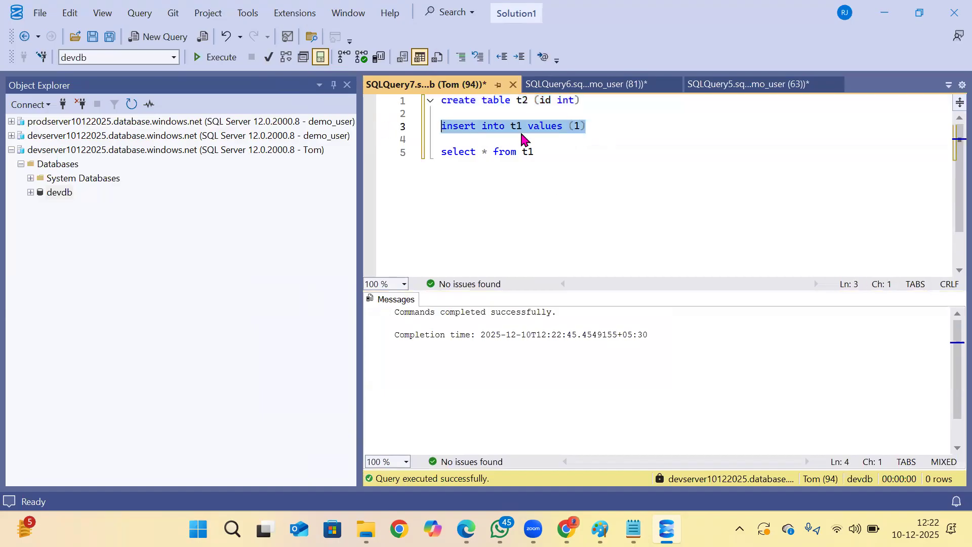
key("F5")
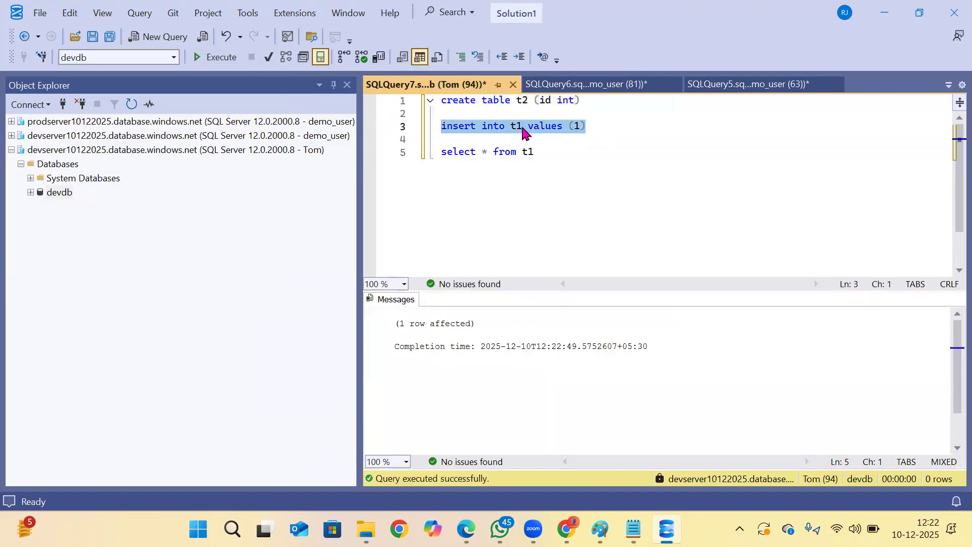
left_click(523, 127)
key("BackSpace")
type("2")
left_click_drag(593, 126, 394, 124)
key("F5")
Select all rows from t1, and rerun the select statement with the table changed to t2.
left_click_drag(571, 156, 362, 147)
key("F5")
left_click(562, 164)
type("2")
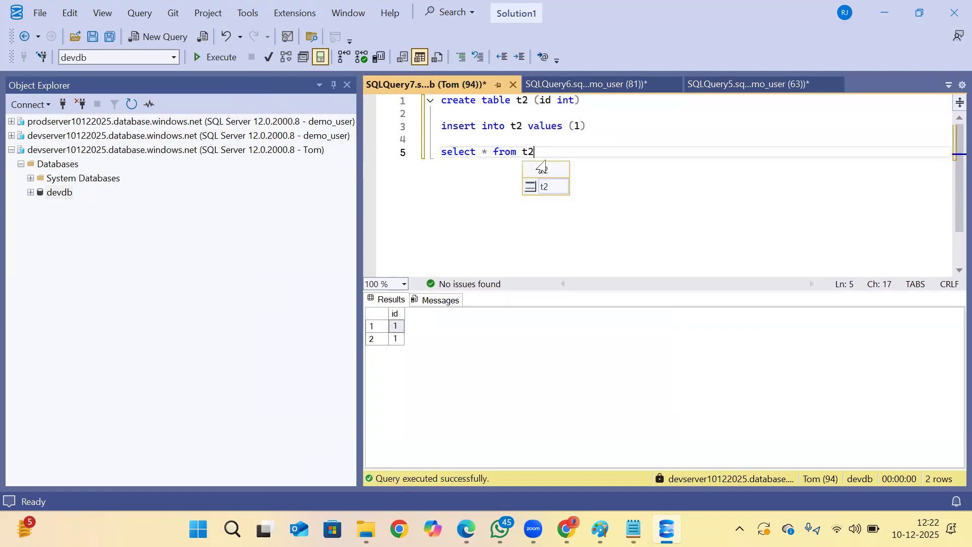
left_click_drag(546, 165, 298, 169)
key("F5")
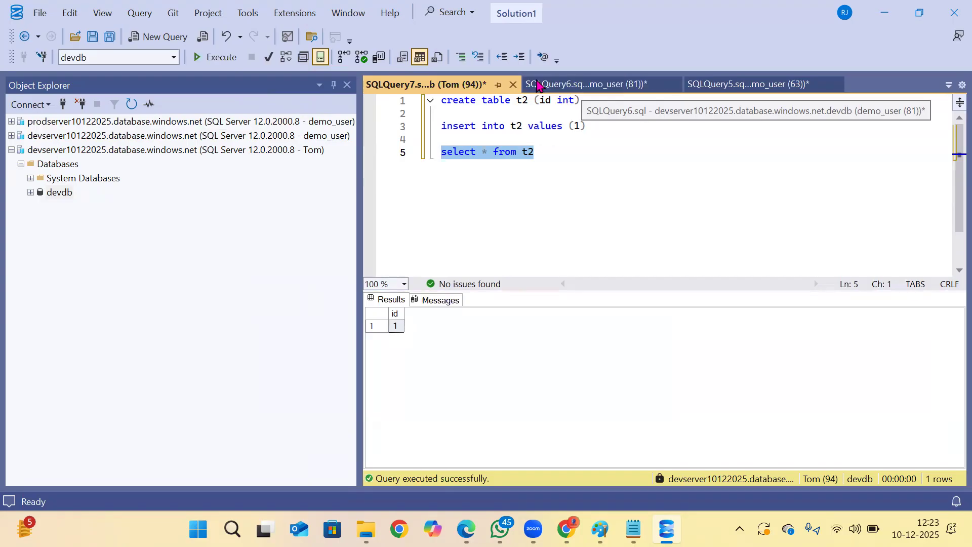
Disconnect the db_owner member's connection to devserver10122025 and close its query without saving.
left_click(90, 149)
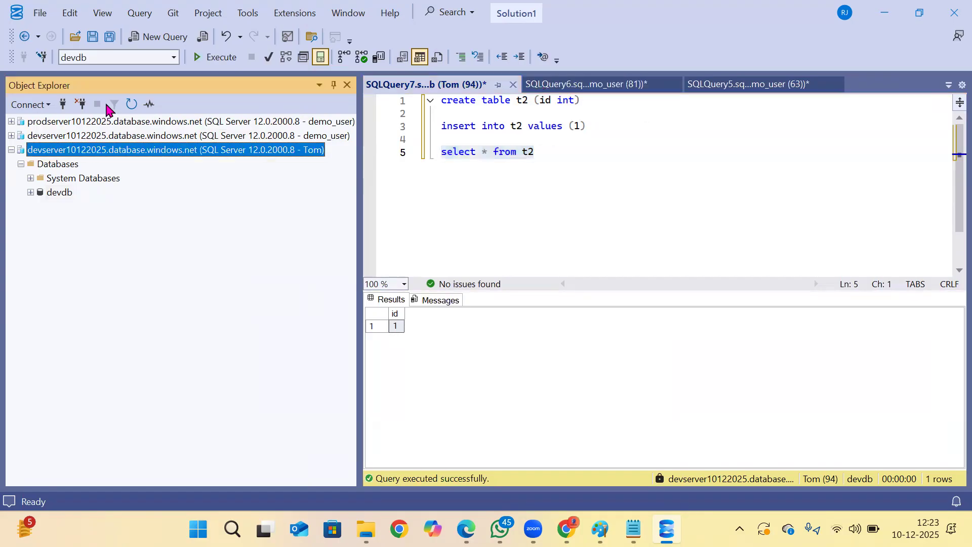
left_click(82, 105)
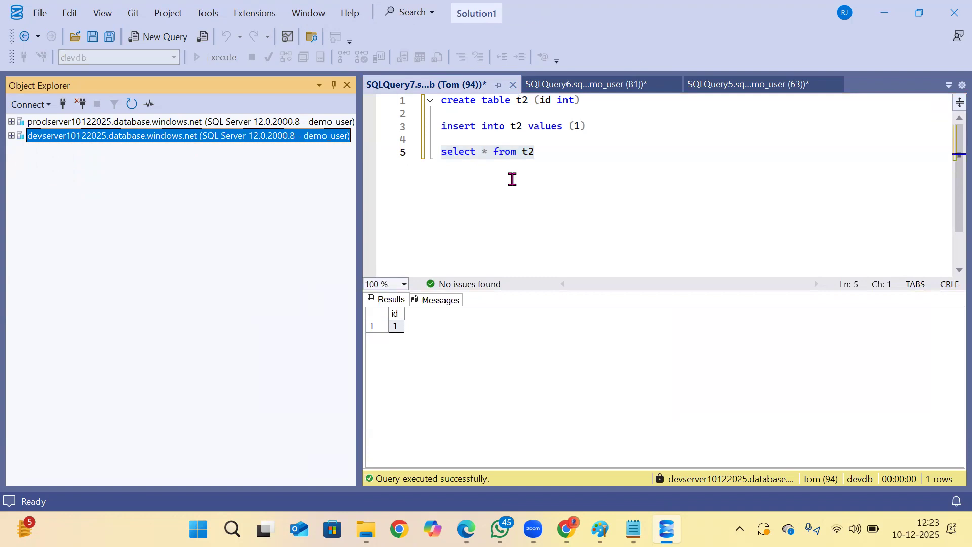
left_click(513, 85)
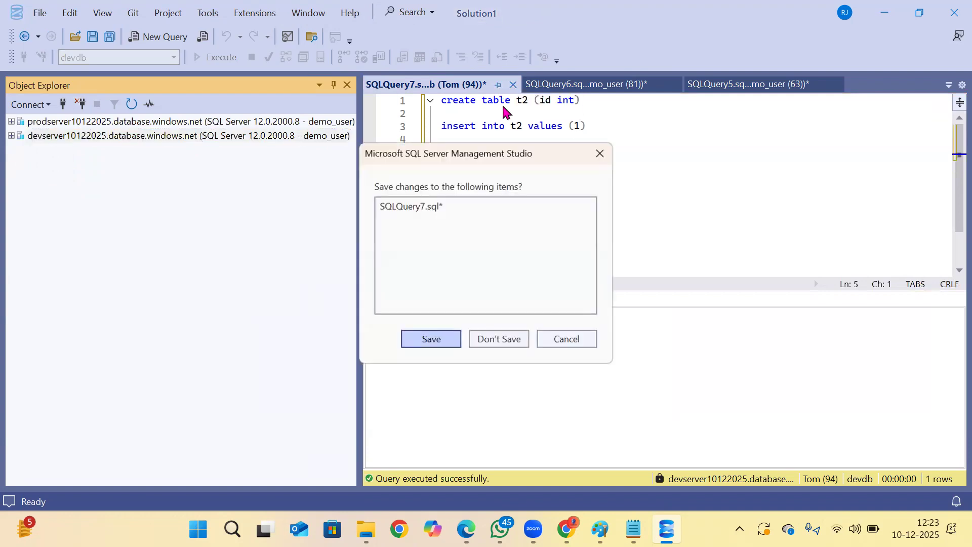
left_click(499, 337)
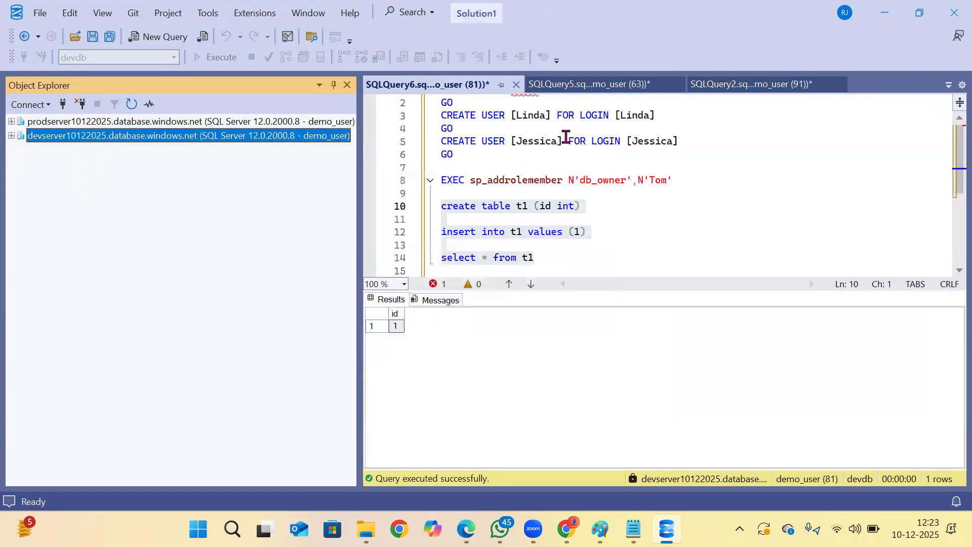
Expand the devserver10122025 and prodserver10122025 trees, keeping the contents of devdb and proddb collapsed.
left_click(11, 137)
left_click(30, 193)
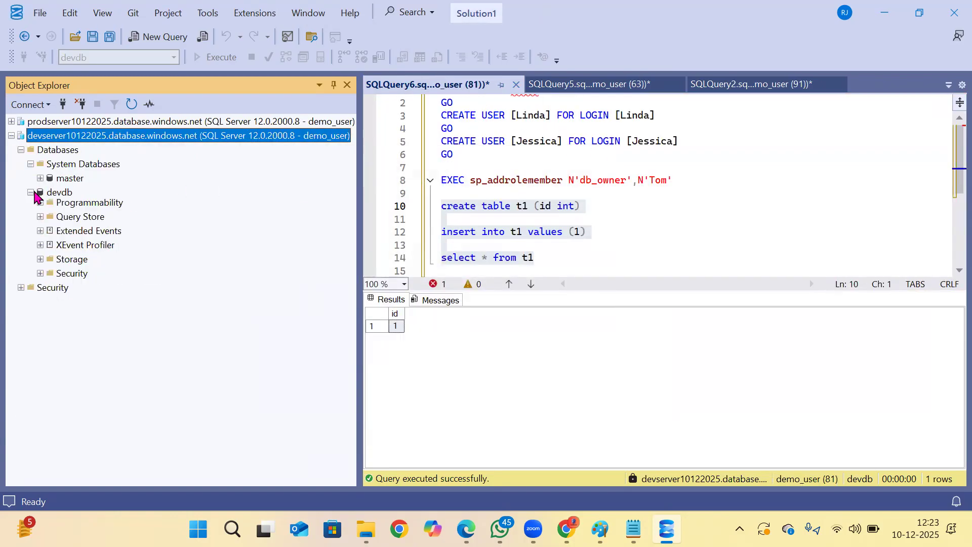
left_click(59, 194)
left_click(12, 122)
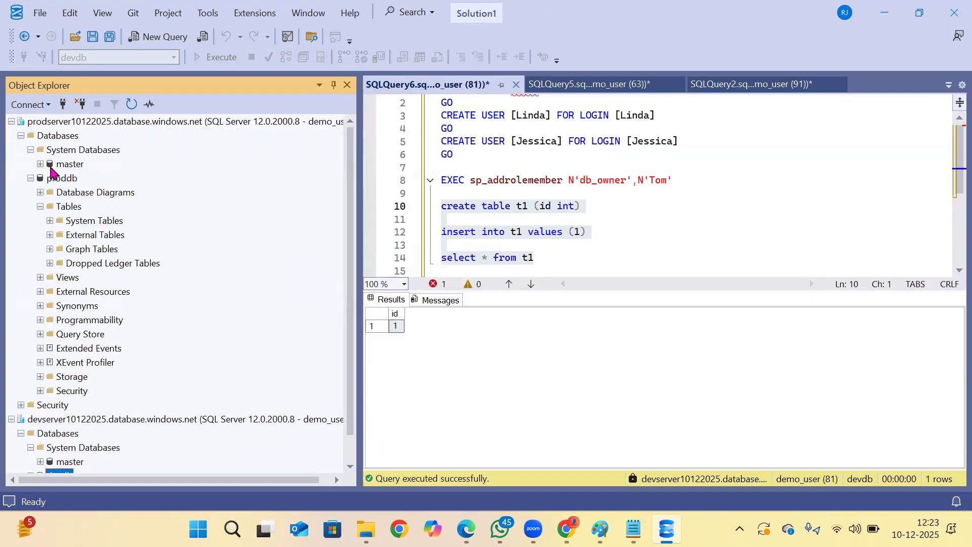
left_click(41, 179)
left_click(30, 178)
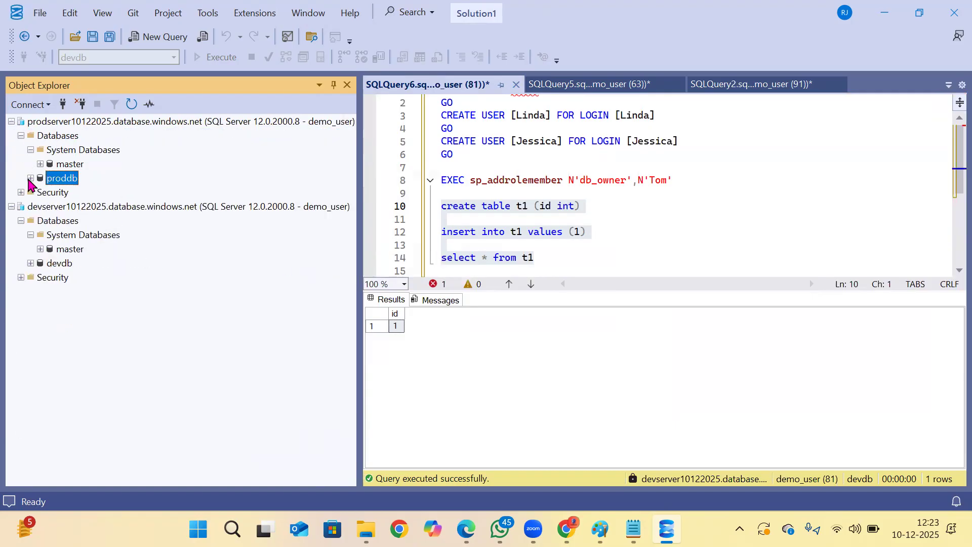
Open a new query on the master database of devserver10122025.
left_click(59, 264)
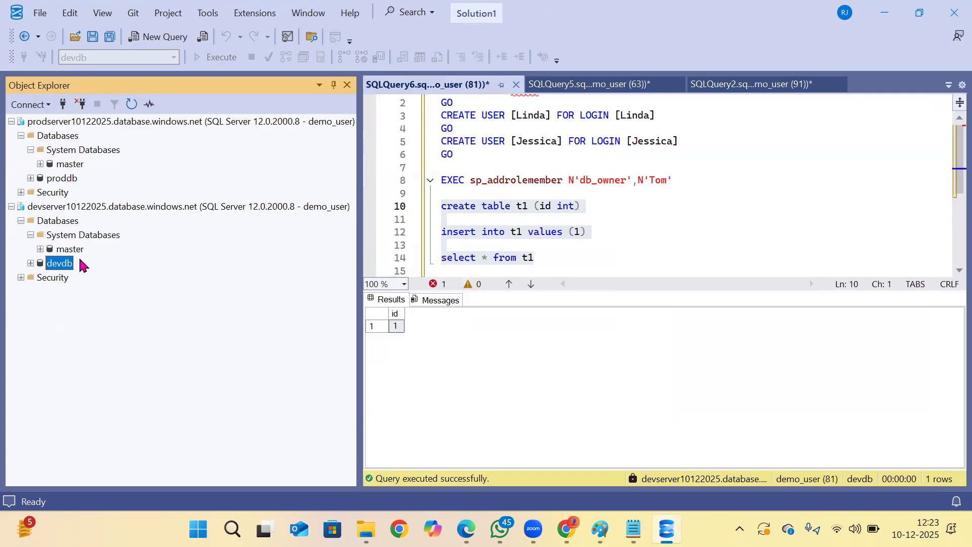
left_click(61, 180)
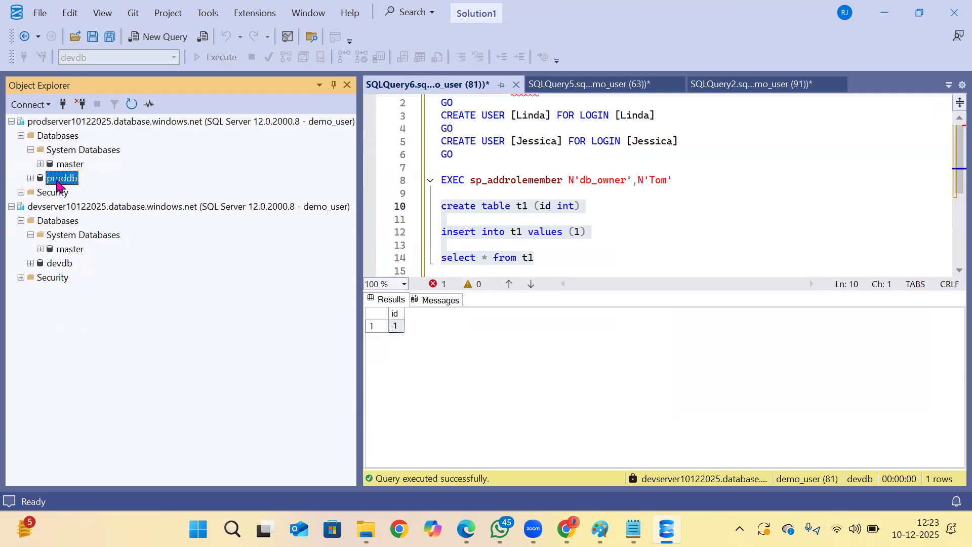
left_click(51, 264)
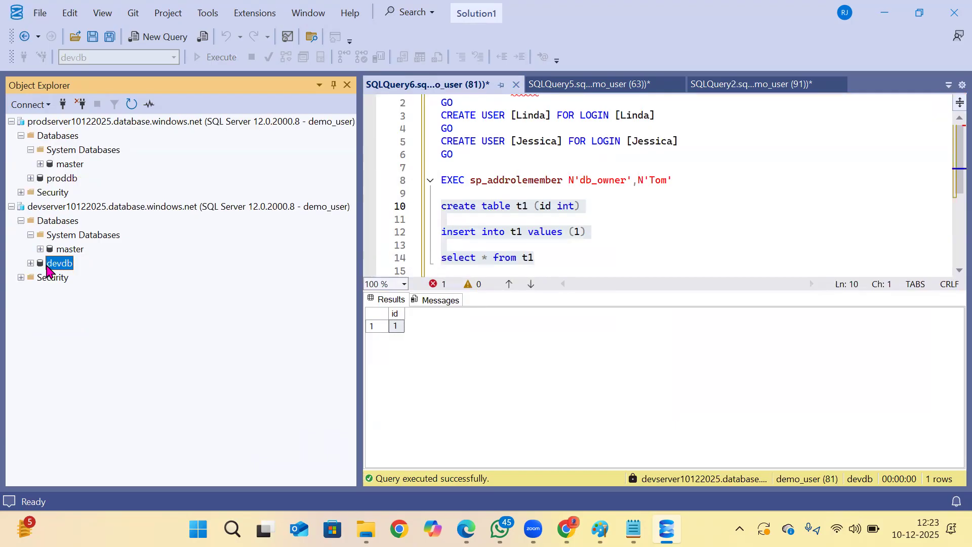
left_click(51, 221)
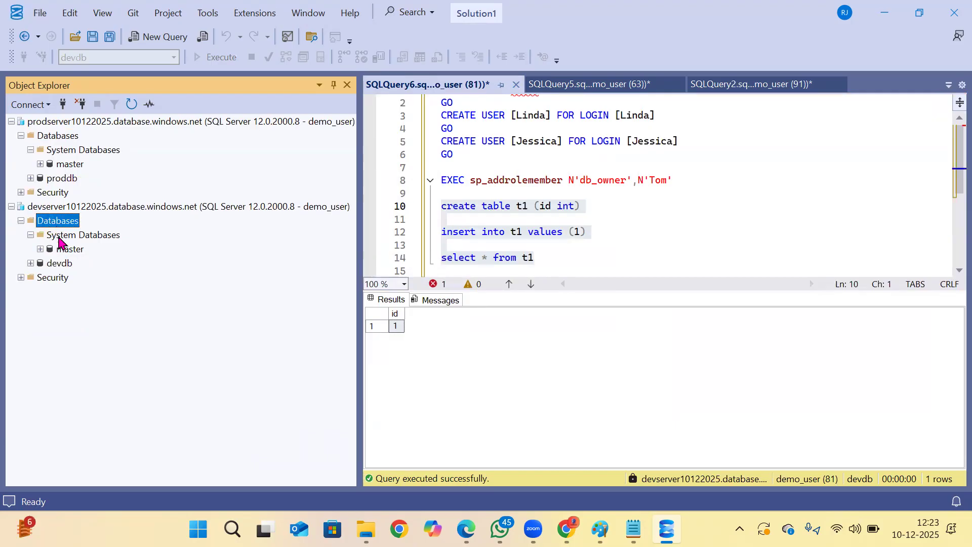
left_click(66, 248)
left_click(133, 42)
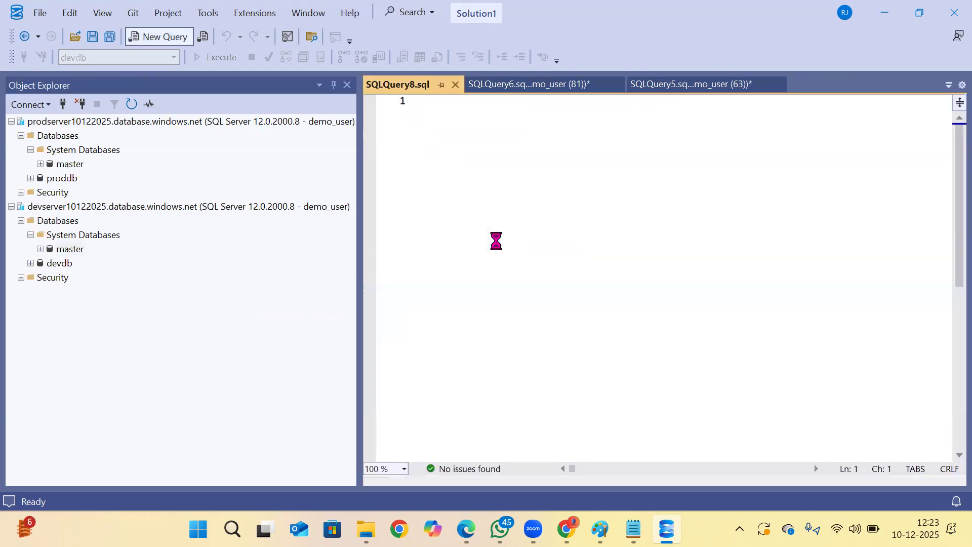
In Notepad's backup notes, select the first statement that creates india_dev as a copy of india_prod with edition 'basic'.
left_click(633, 529)
scroll(360, 306, "up", 1)
scroll(360, 306, "down", 1)
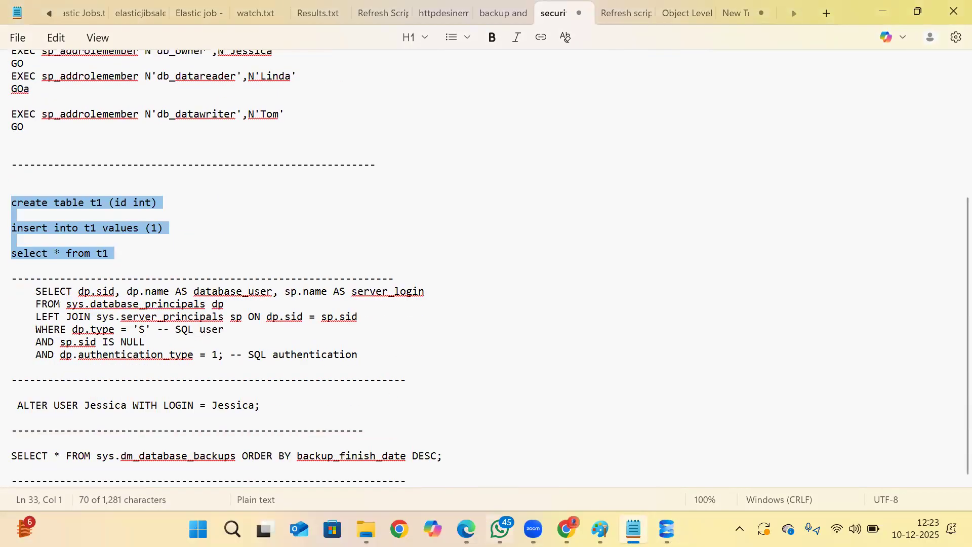
left_click(465, 529)
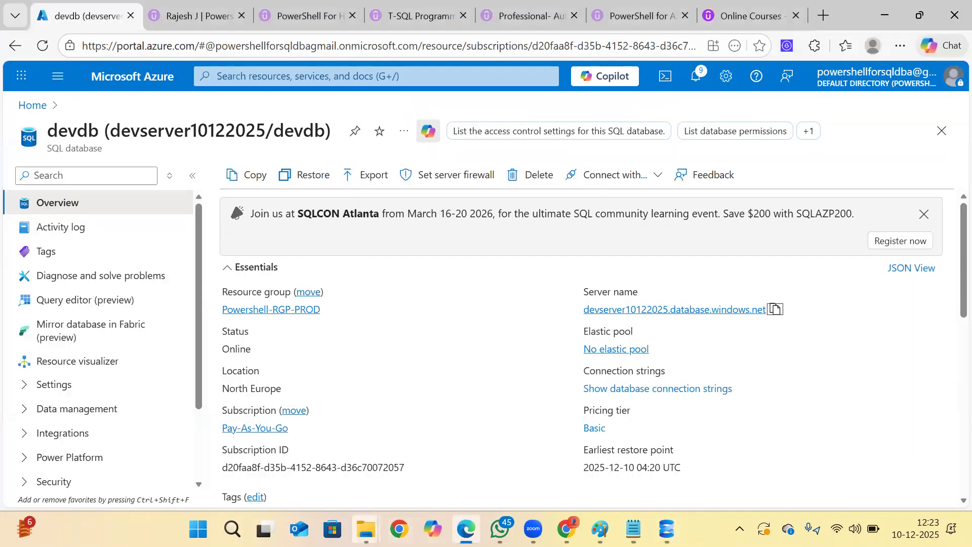
left_click(633, 529)
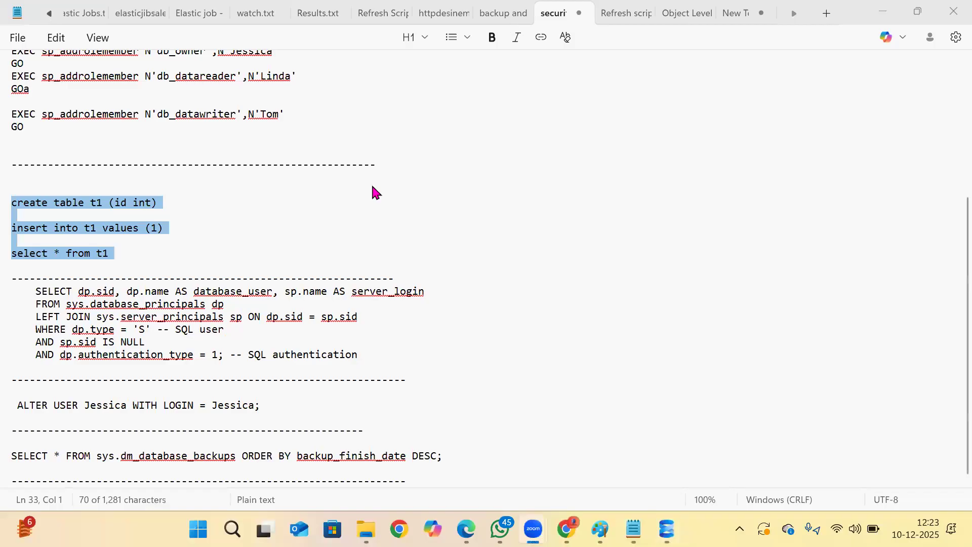
key("ctrl+shift+Tab")
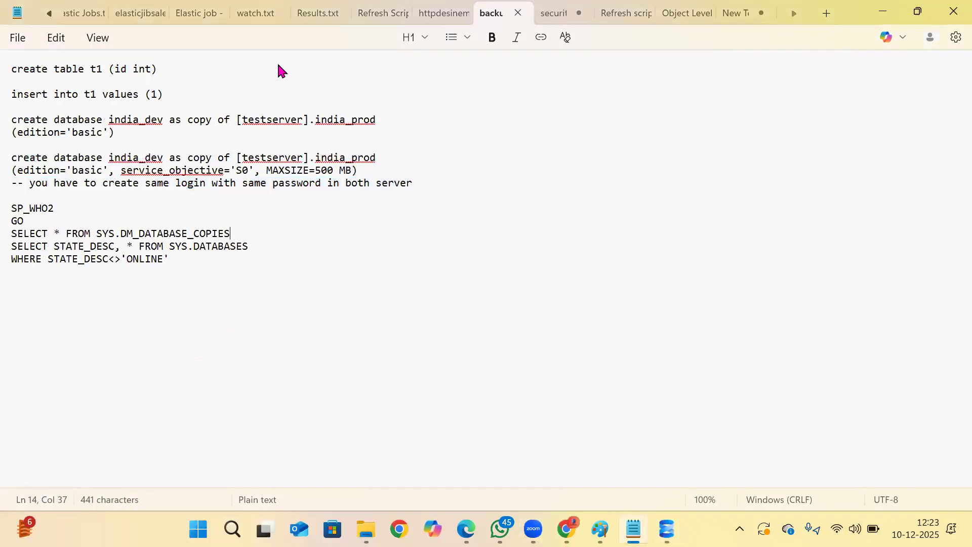
left_click_drag(150, 132, 10, 106)
key("ctrl+c")
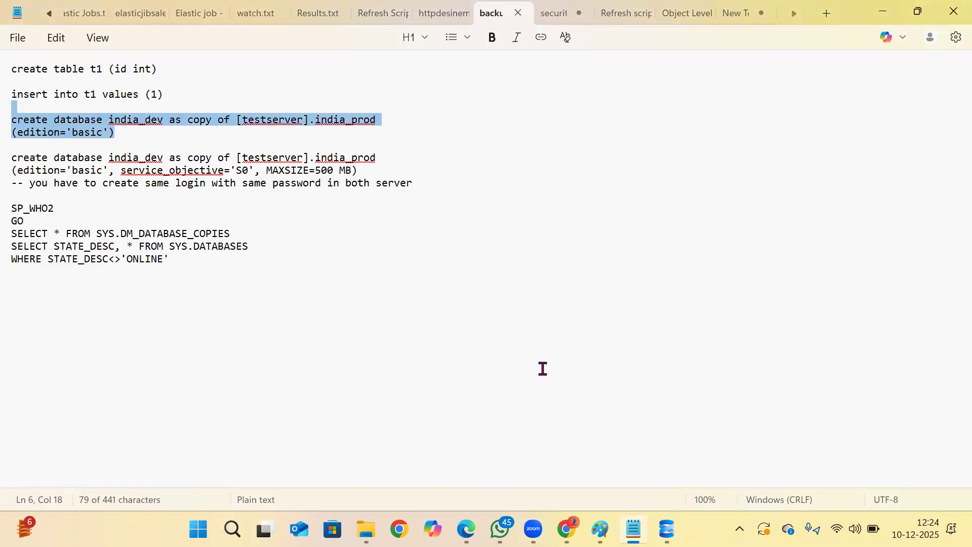
Switch to SQL Server Management Studio, paste the database copy statement into the devserver10122025 master query, and name the new database devdb.
key("alt+Tab")
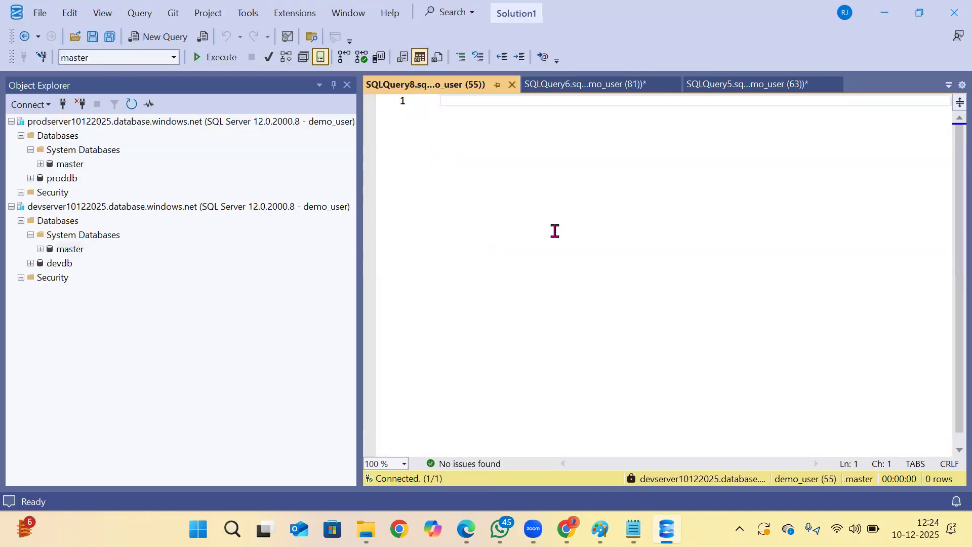
key("ctrl+v")
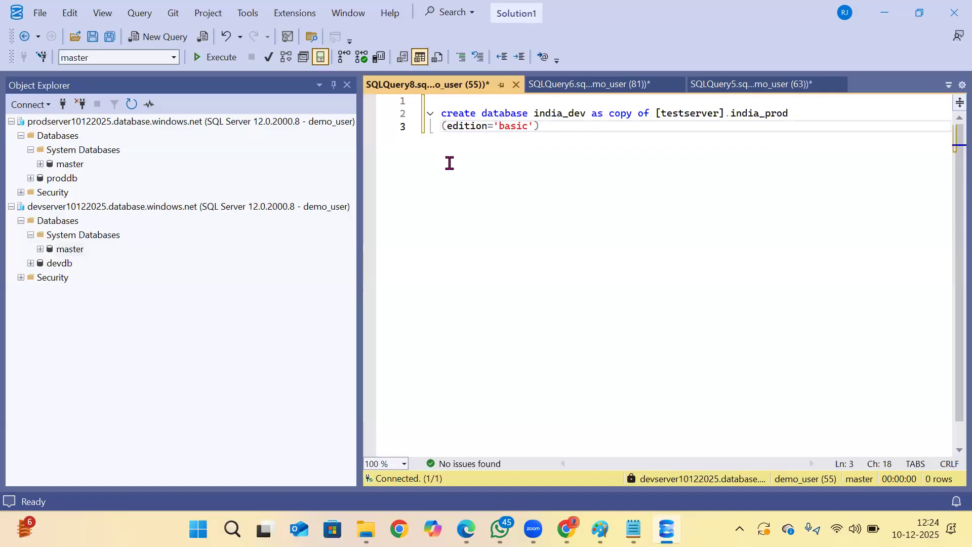
left_click(59, 264)
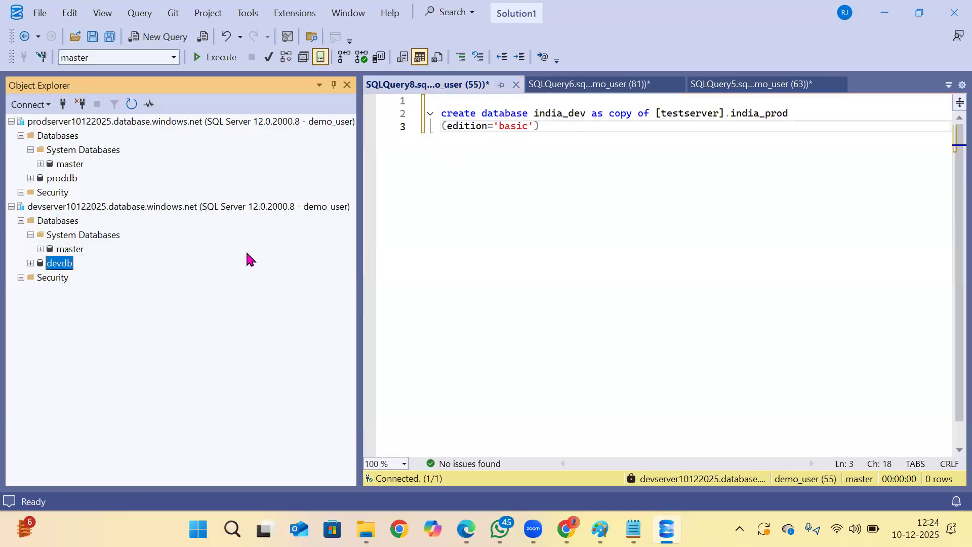
left_click(581, 117)
key("Delete")
key("BackSpace")
key("BackSpace")
key("BackSpace")
key("BackSpace")
key("BackSpace")
key("BackSpace")
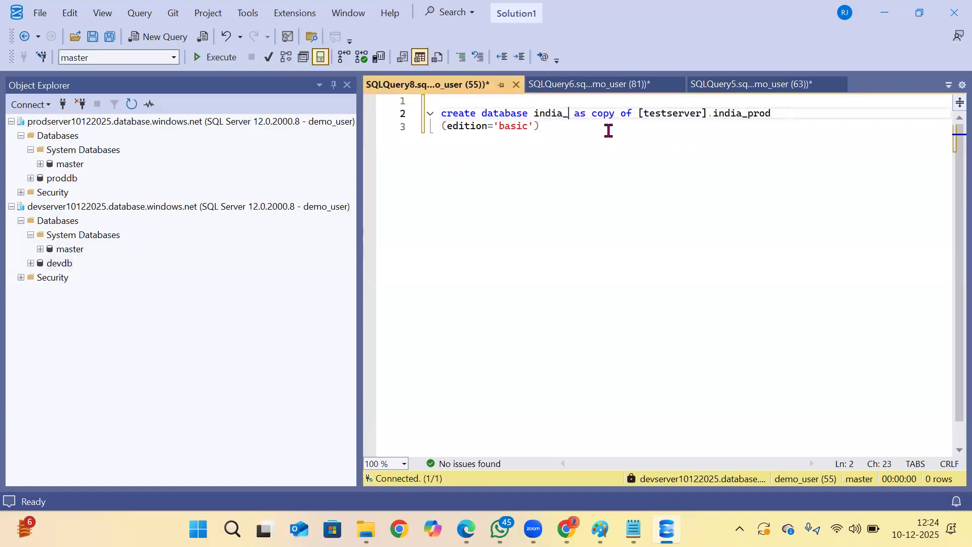
key("BackSpace")
key("BackSpace")
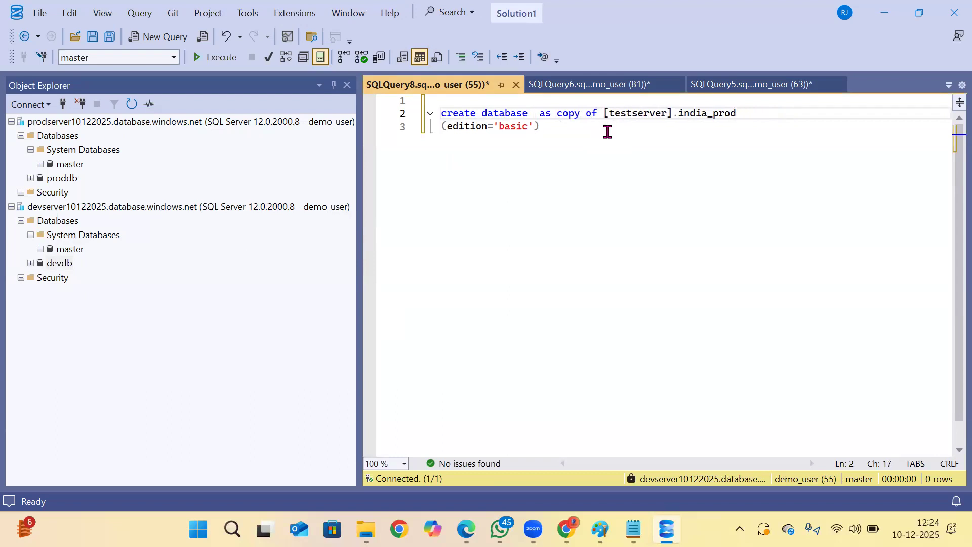
type("devd")
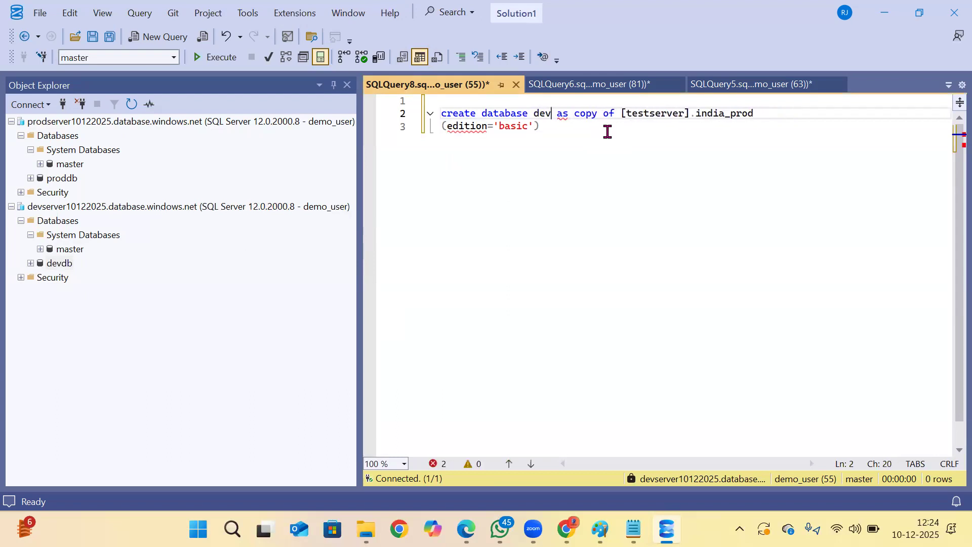
type("b")
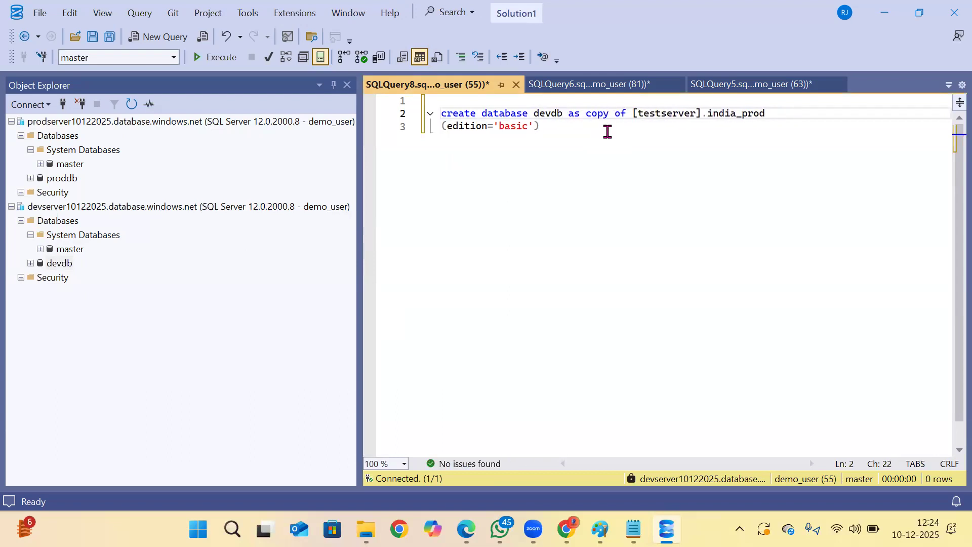
Rename the existing devdb database on devserver10122025 to devdb_old and refresh that server's Databases folder.
left_click(65, 267)
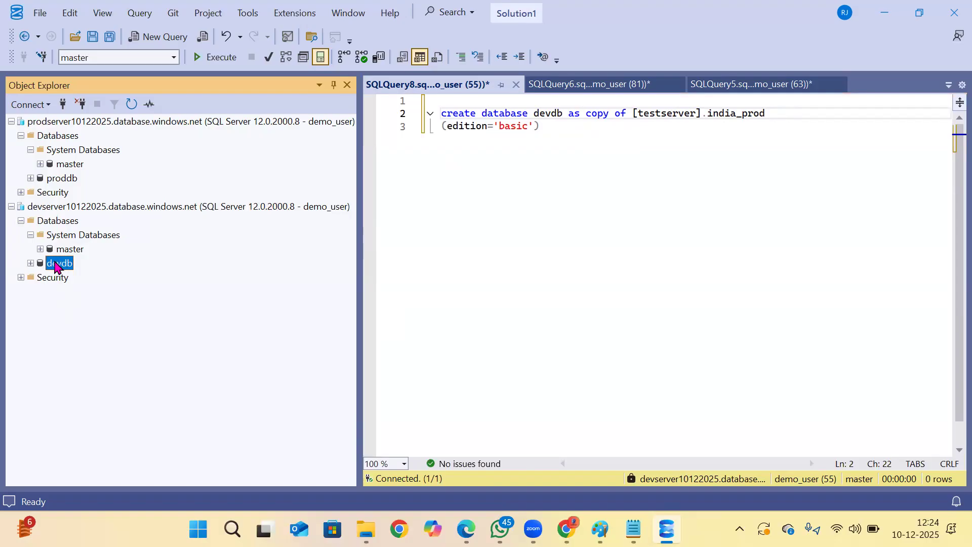
right_click(60, 265)
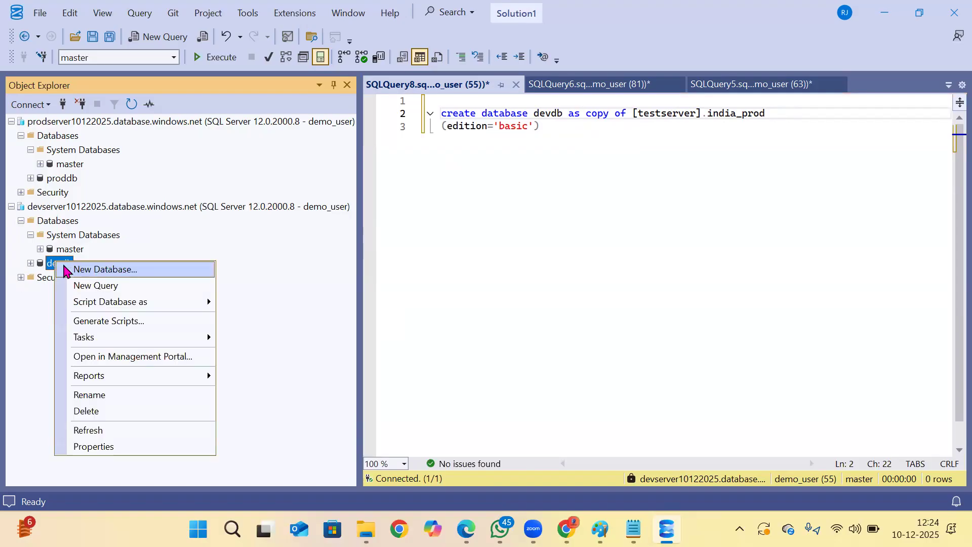
left_click(99, 396)
type("_old")
key("Return")
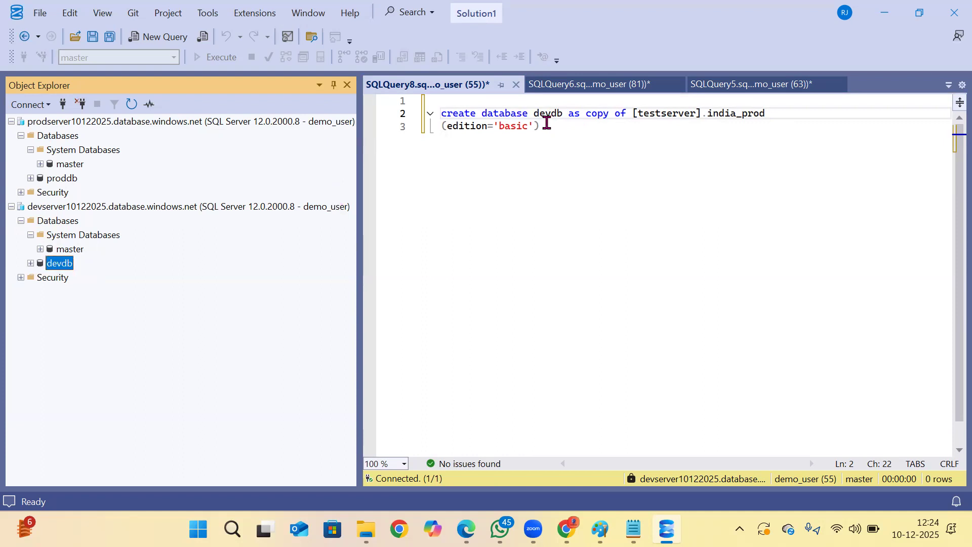
left_click(78, 222)
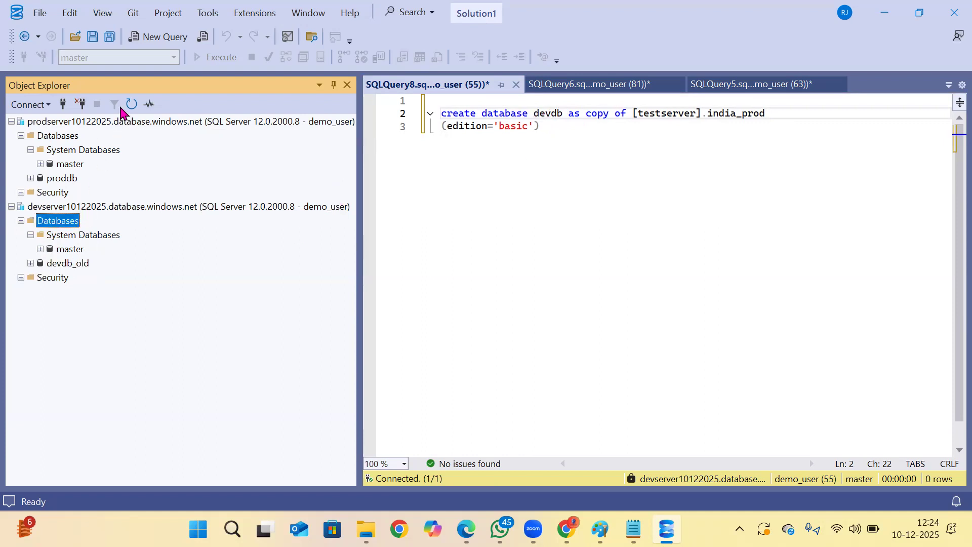
left_click(131, 104)
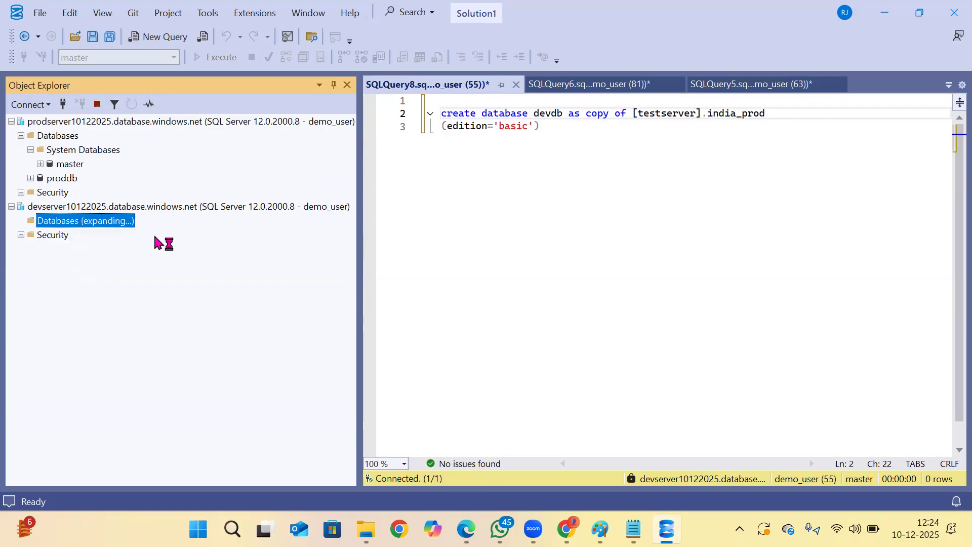
left_click(500, 217)
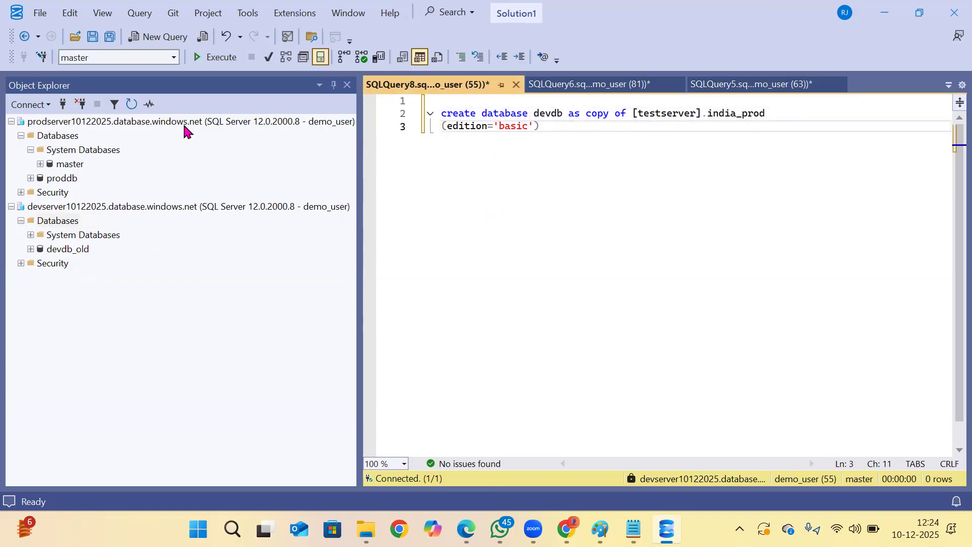
Copy the server name prodserver10122025 from a recent proddb connection's properties and cancel without connecting.
left_click(62, 105)
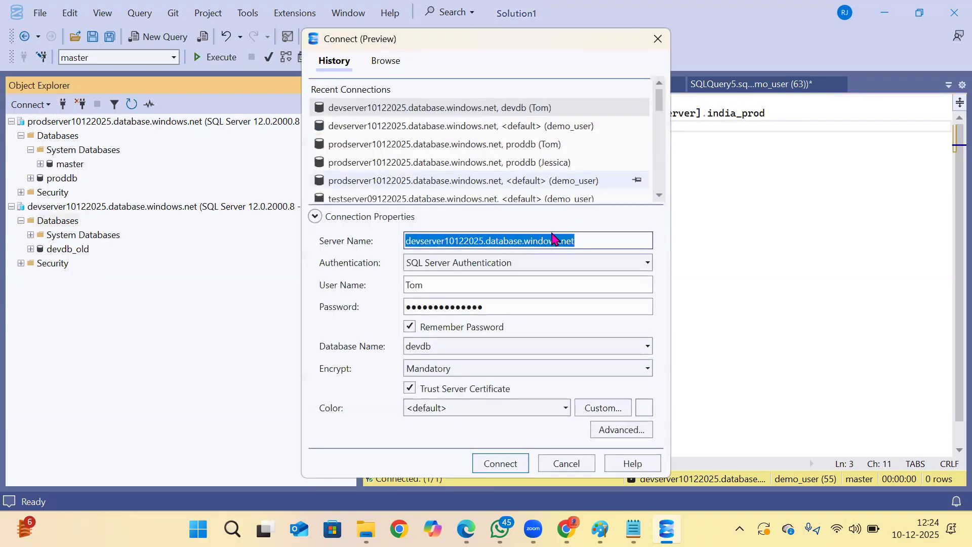
left_click(353, 145)
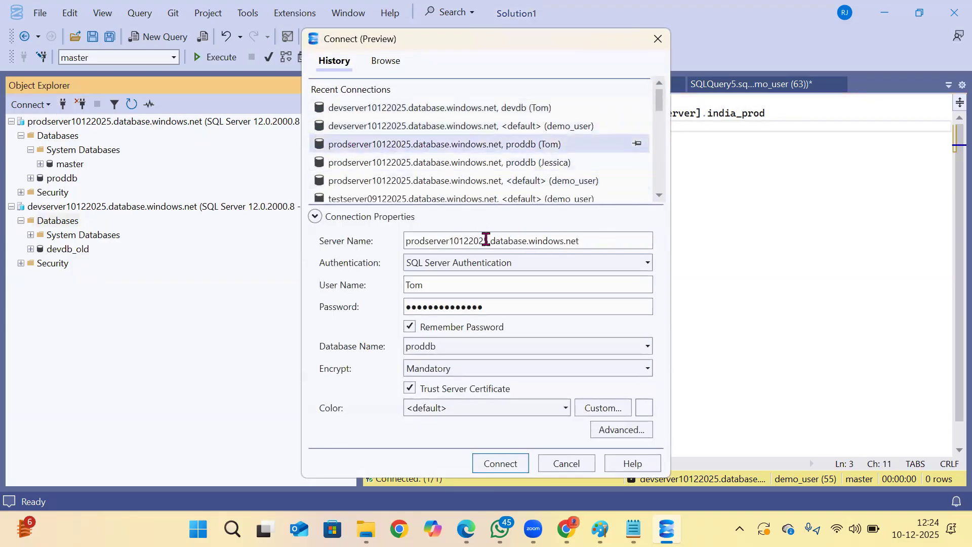
left_click_drag(489, 241, 417, 237)
right_click(417, 237)
left_click(455, 265)
left_click(565, 462)
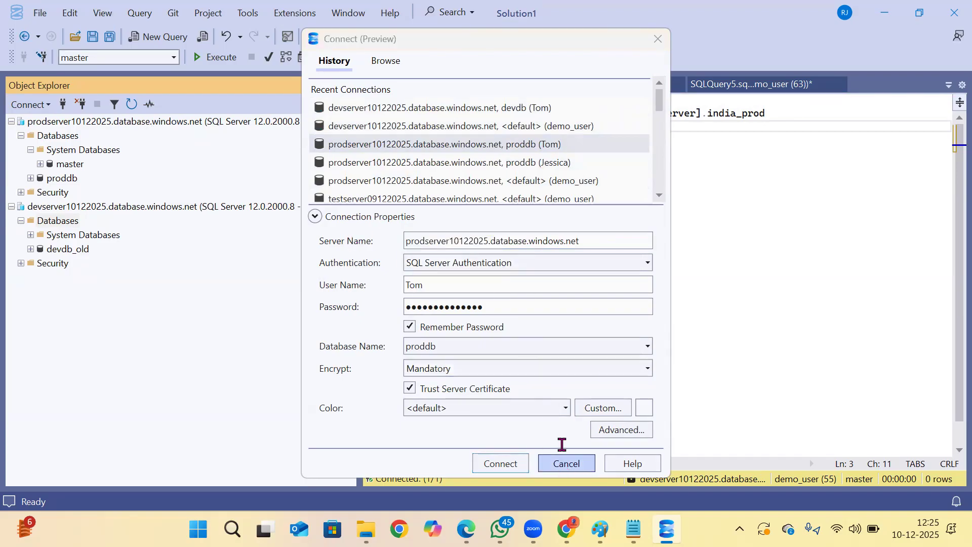
Set the copy source in the create database statement to [prodserver10122025].proddb.
double_click(543, 112)
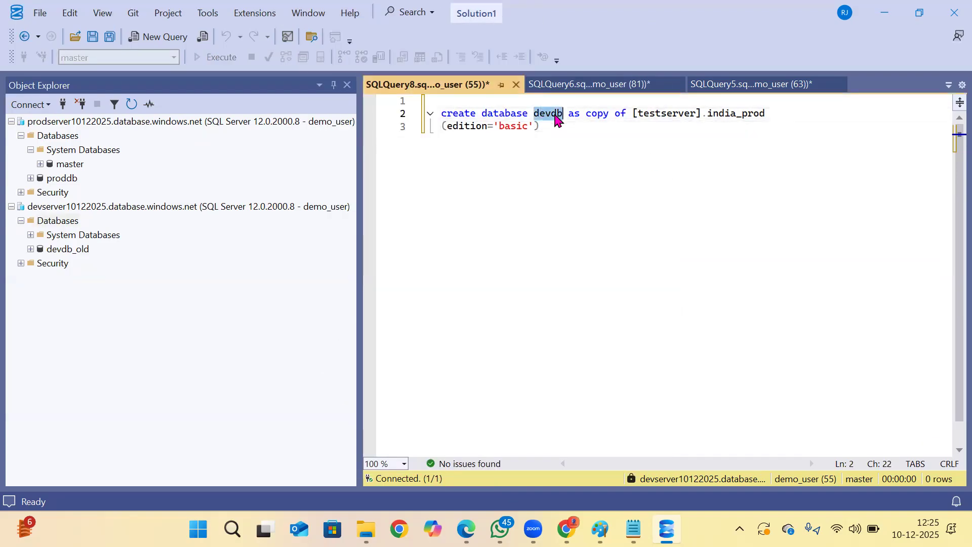
left_click_drag(699, 116, 639, 117)
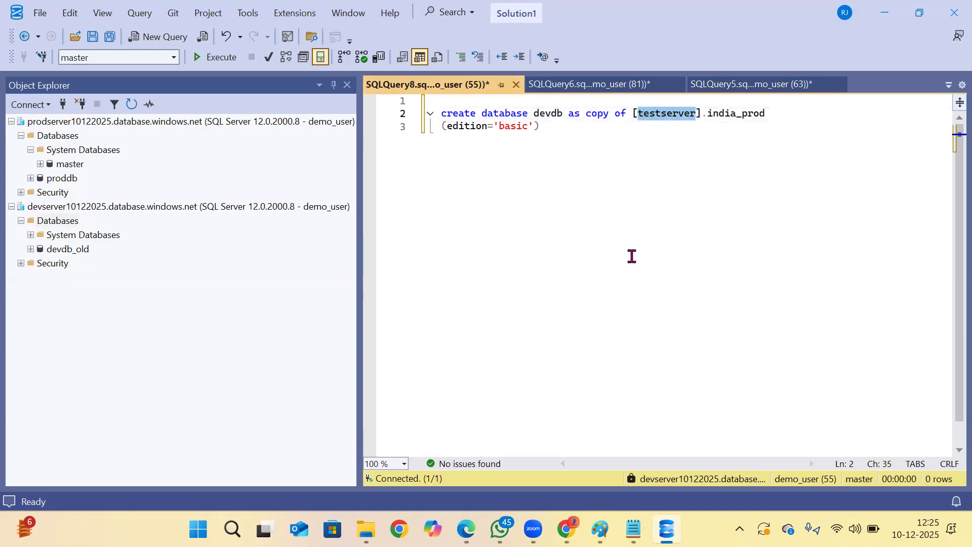
key("ctrl+v")
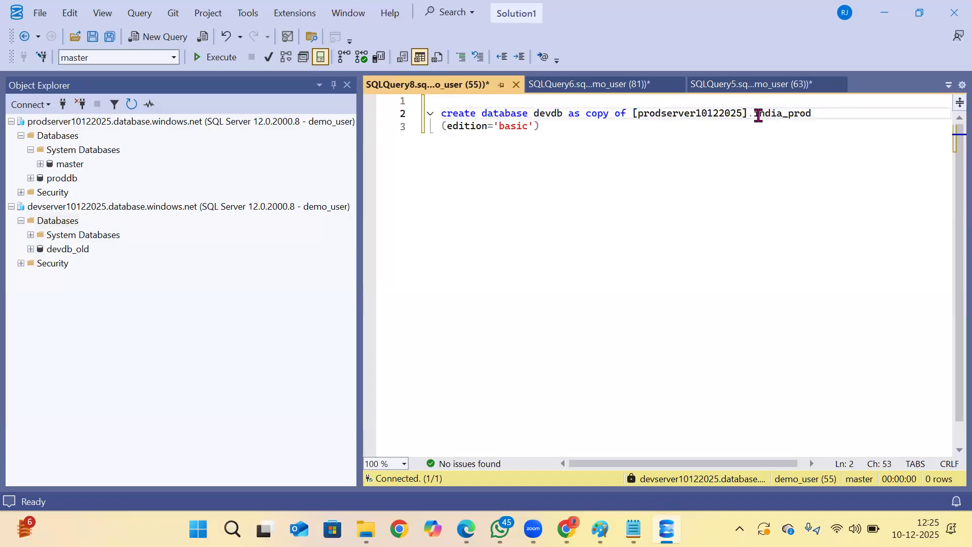
double_click(758, 116)
key("Delete")
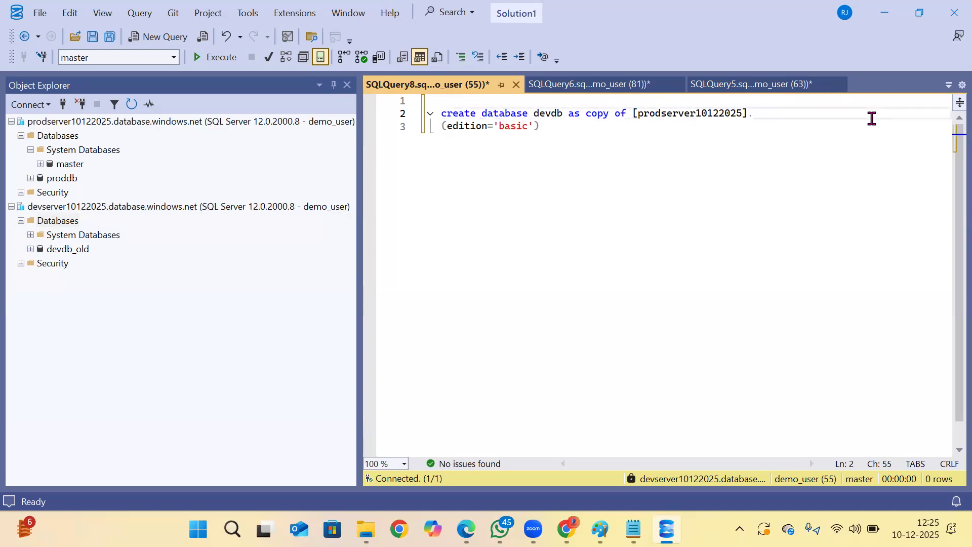
type("pro")
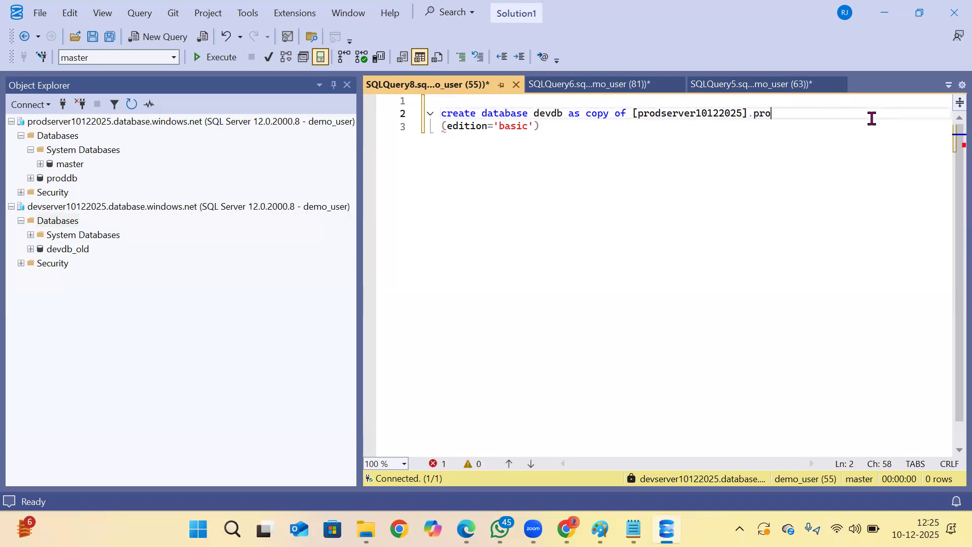
type("ddb")
Execute the statement creating devdb as a copy of [prodserver10122025].proddb with edition 'basic'.
left_click_drag(578, 129, 441, 113)
left_click_drag(276, 84, 195, 59)
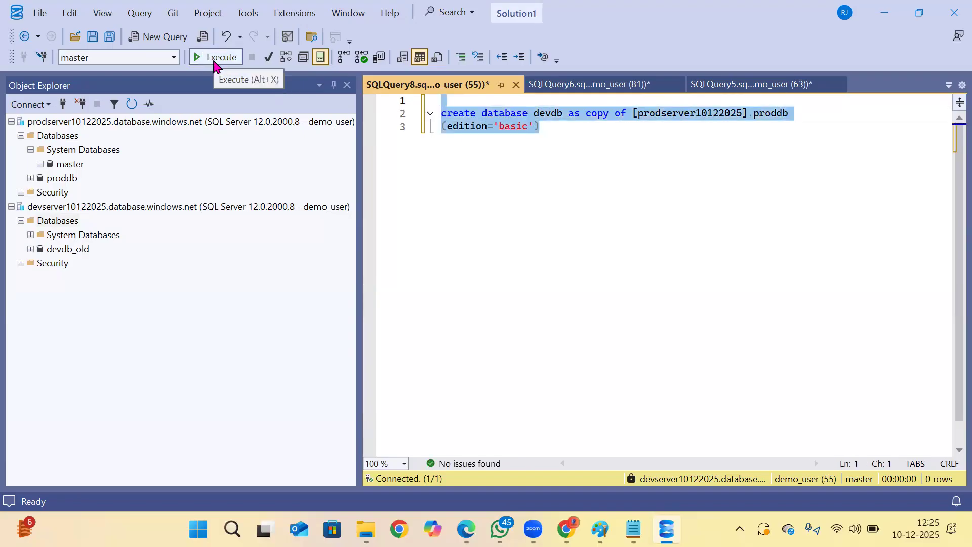
left_click(214, 61)
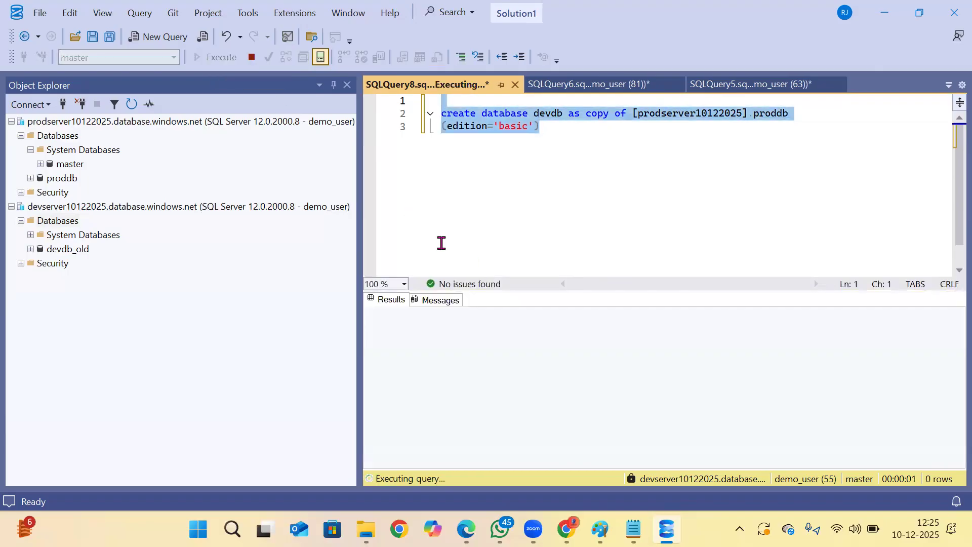
Refresh the Databases folder of devserver10122025 repeatedly to check whether the devdb copy is listed.
left_click(71, 222)
left_click(131, 105)
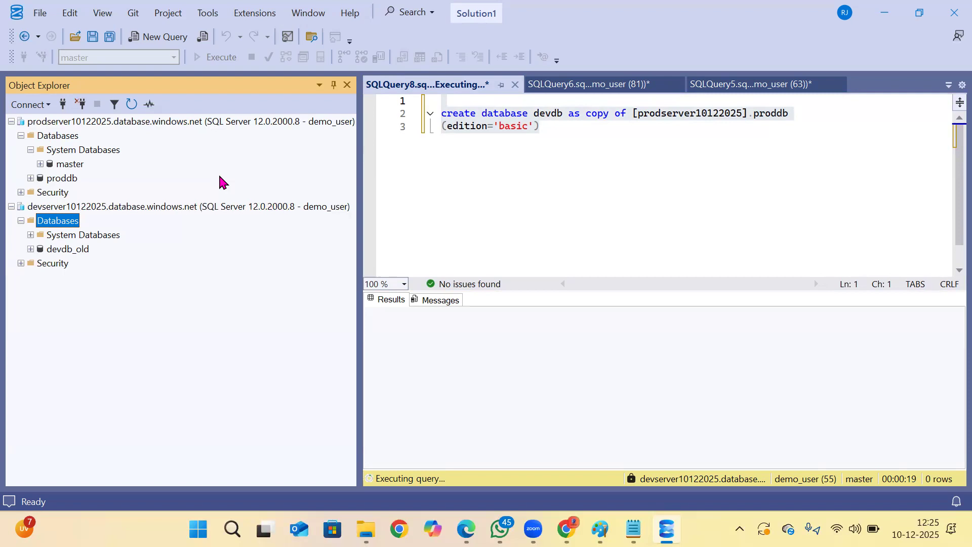
left_click(132, 104)
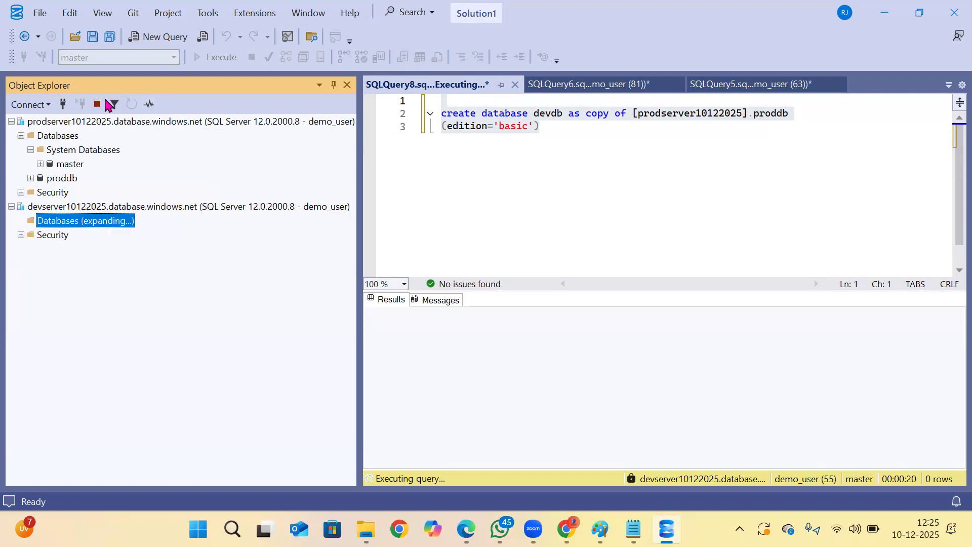
left_click(530, 172)
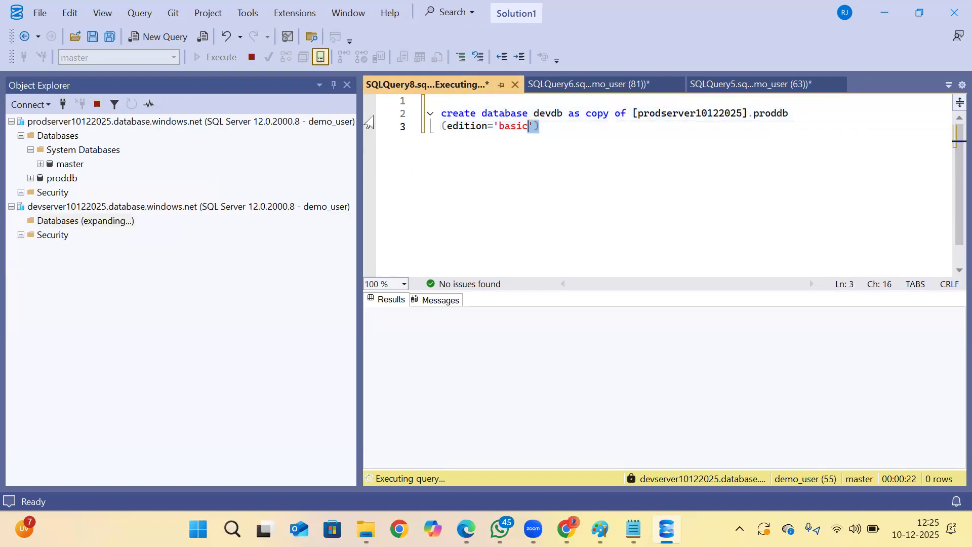
left_click_drag(368, 121, 358, 113)
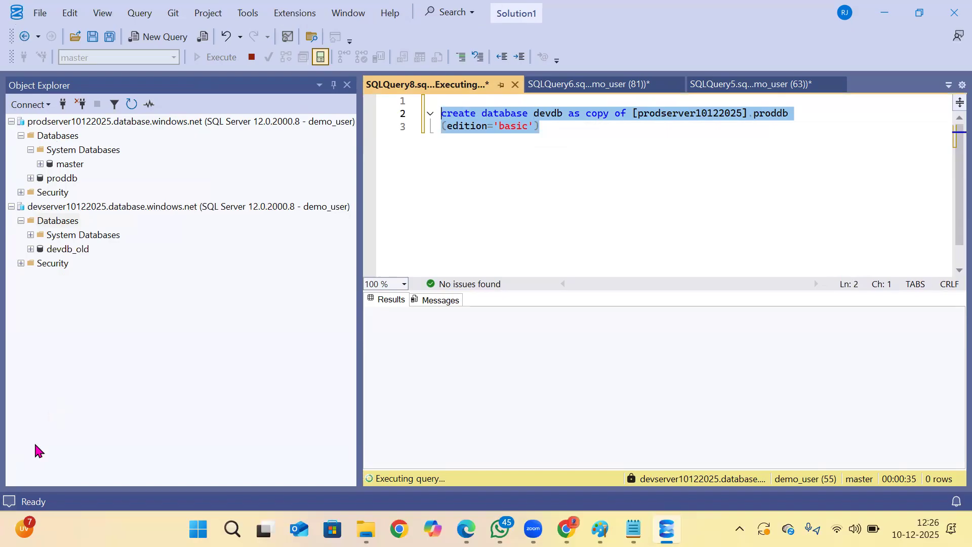
left_click(63, 250)
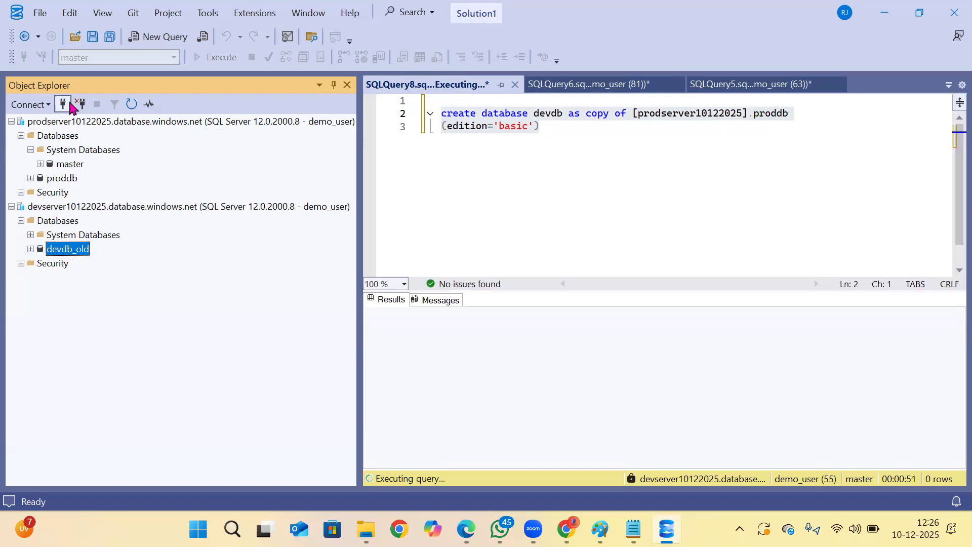
left_click(60, 221)
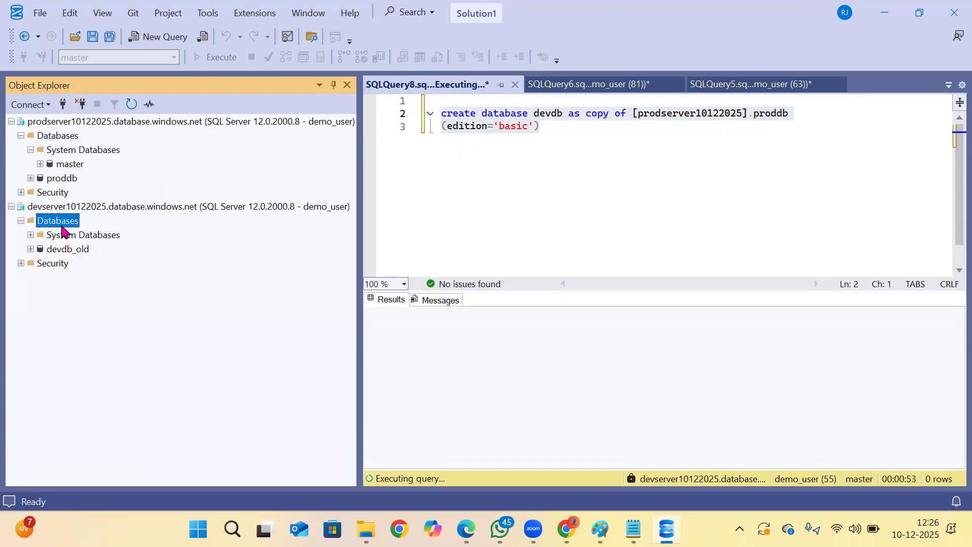
left_click(131, 105)
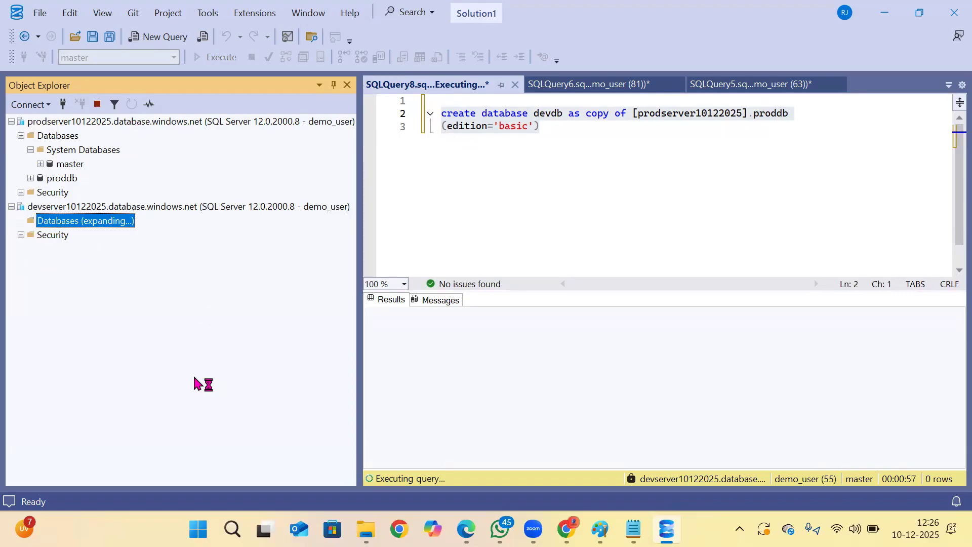
Expand the devdb_old database on devserver10122025 to view its folders and collapse it again.
left_click(59, 262)
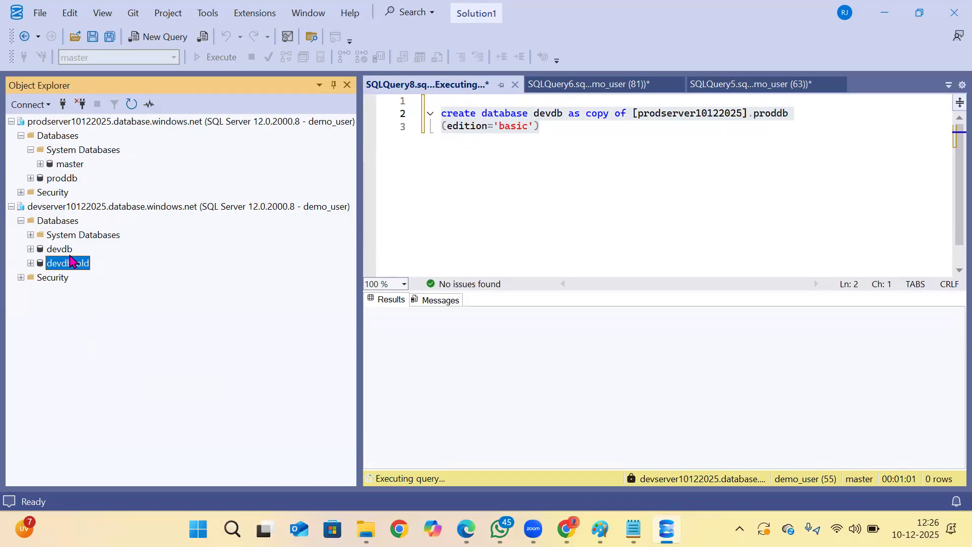
left_click(31, 263)
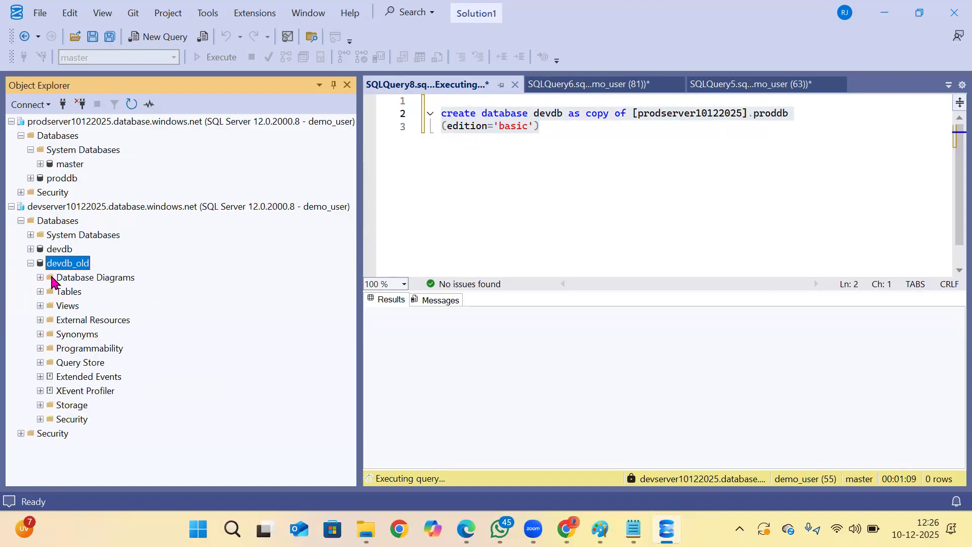
left_click(30, 263)
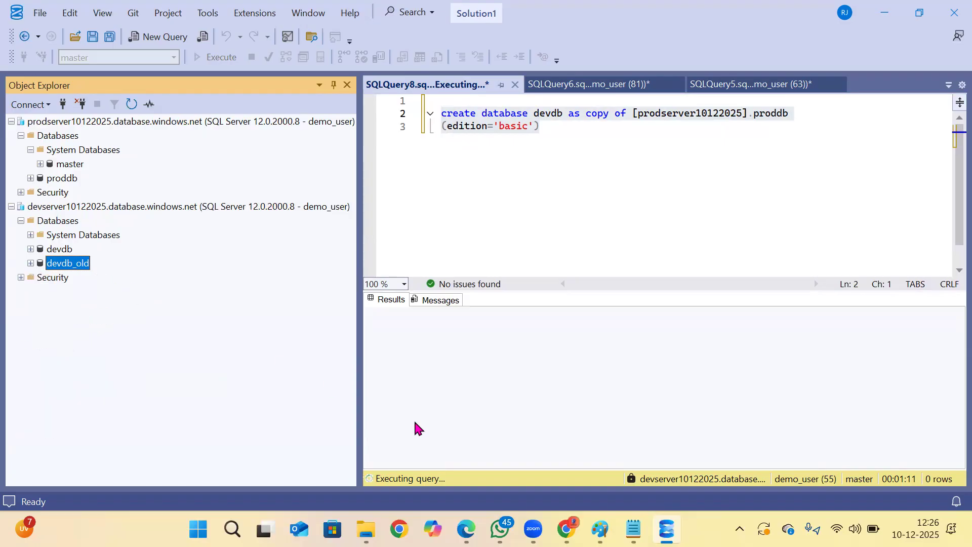
Switch to Notepad, copy the SYS.DM_DATABASE_COPIES and SYS.DATABASES select statements, and return to SQL Server Management Studio.
left_click(633, 529)
left_click_drag(187, 270, 13, 253)
left_click(263, 257)
left_click_drag(250, 247, 10, 235)
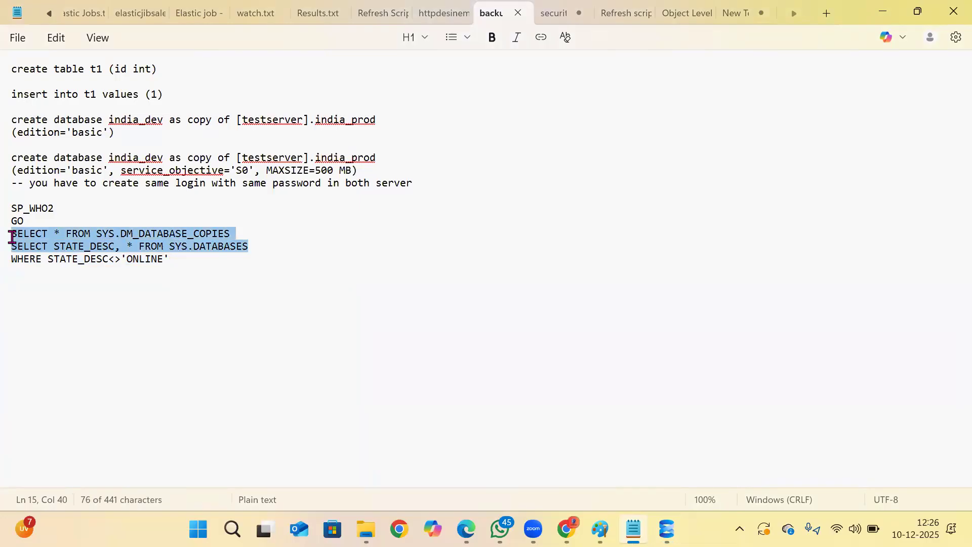
right_click(68, 238)
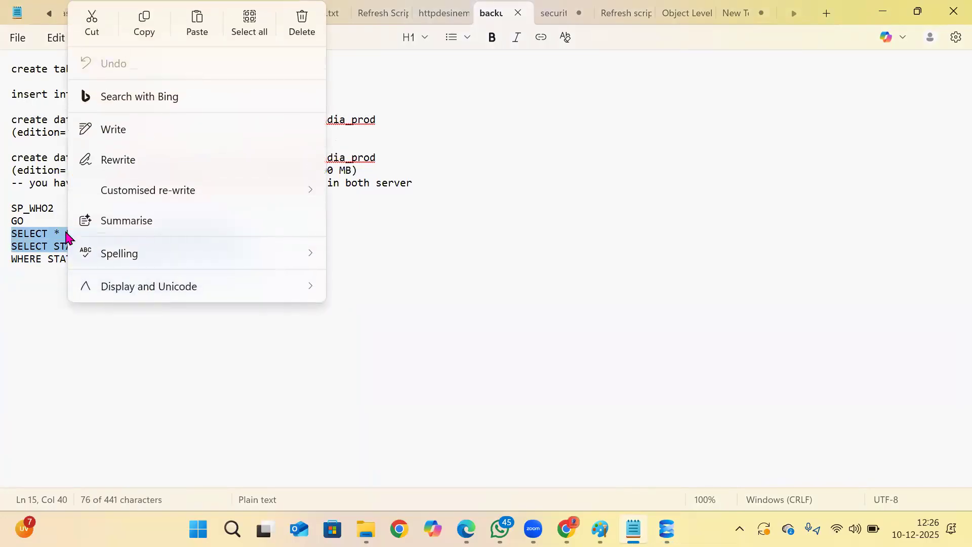
left_click(137, 35)
key("alt+Tab")
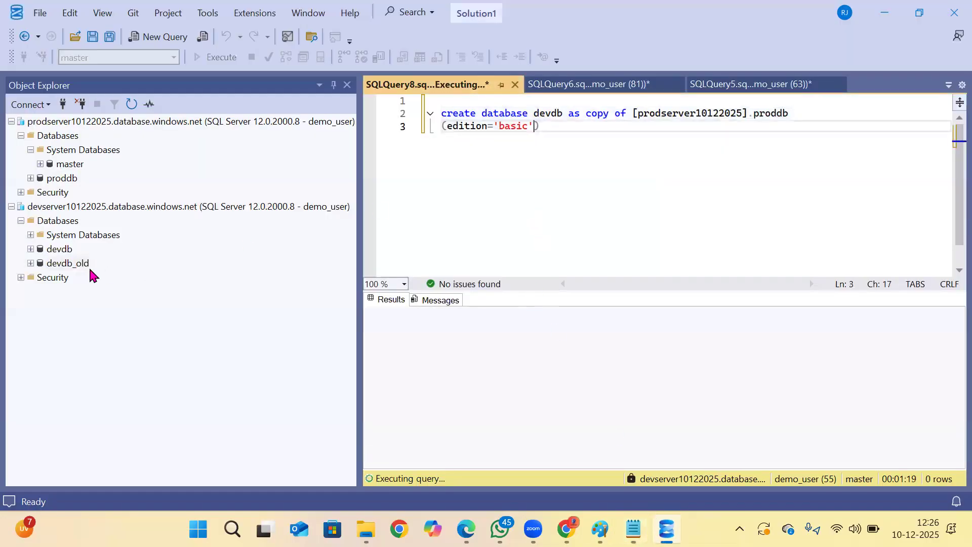
Paste the two copied select statements below the select from t1 in the devdb query window.
left_click(582, 86)
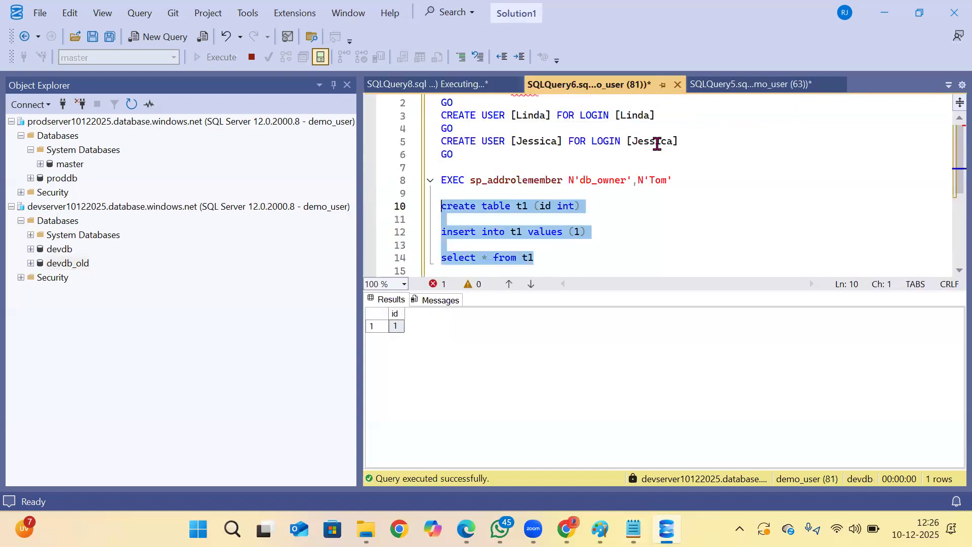
scroll(655, 242, "down", 1)
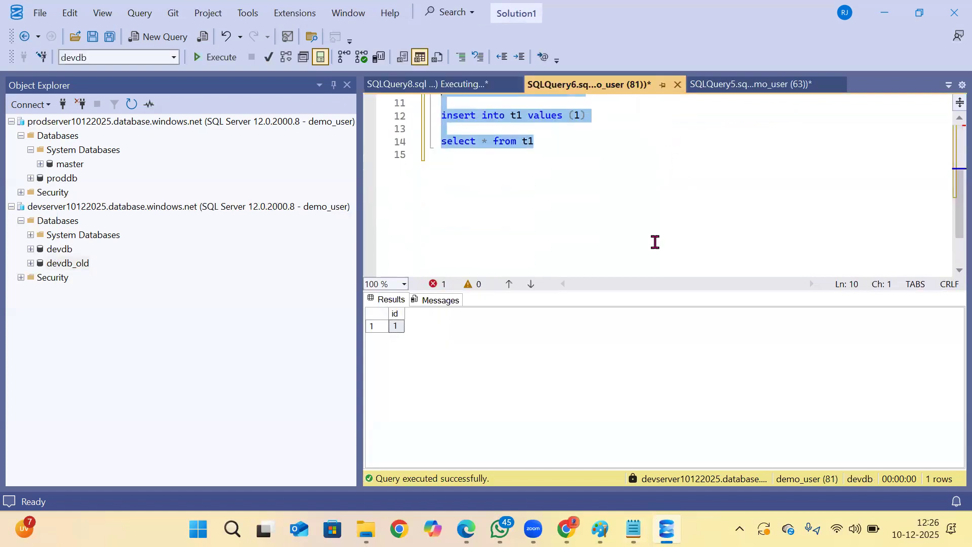
left_click(576, 215)
key("Return")
key("Return")
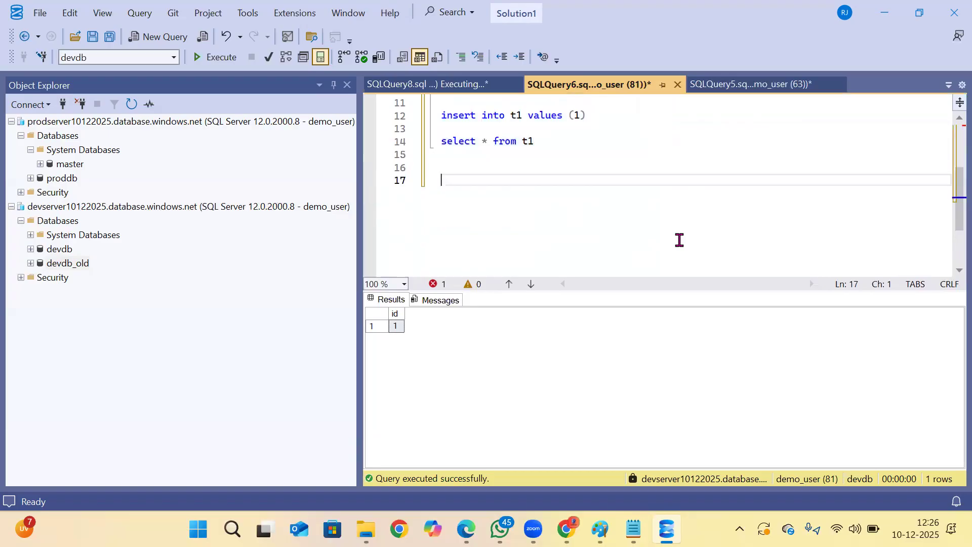
key("ctrl+v")
Try to run the SYS.DM_DATABASE_COPIES and SYS.DATABASES queries on devdb, check the create database statement's messages meanwhile, and cancel the run.
left_click_drag(710, 226, 391, 181)
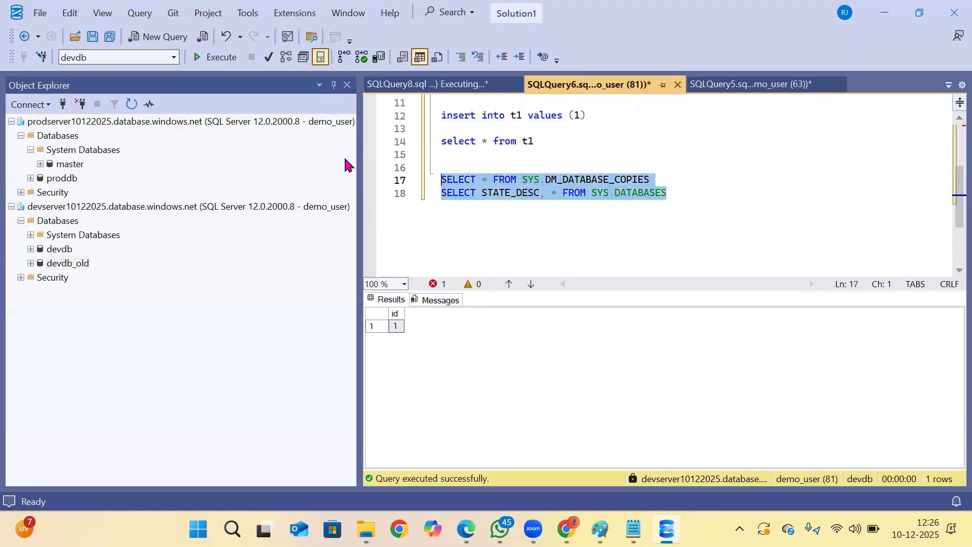
left_click(216, 58)
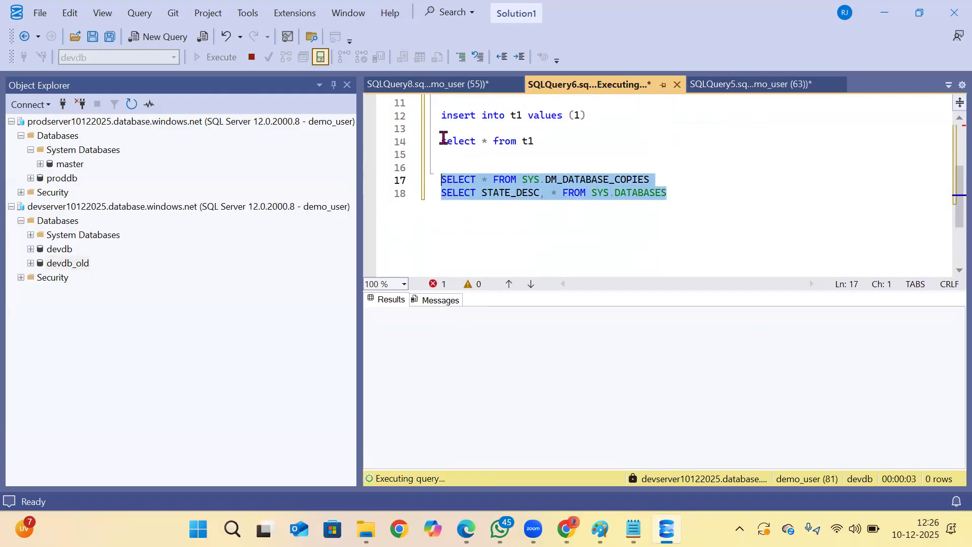
left_click(438, 86)
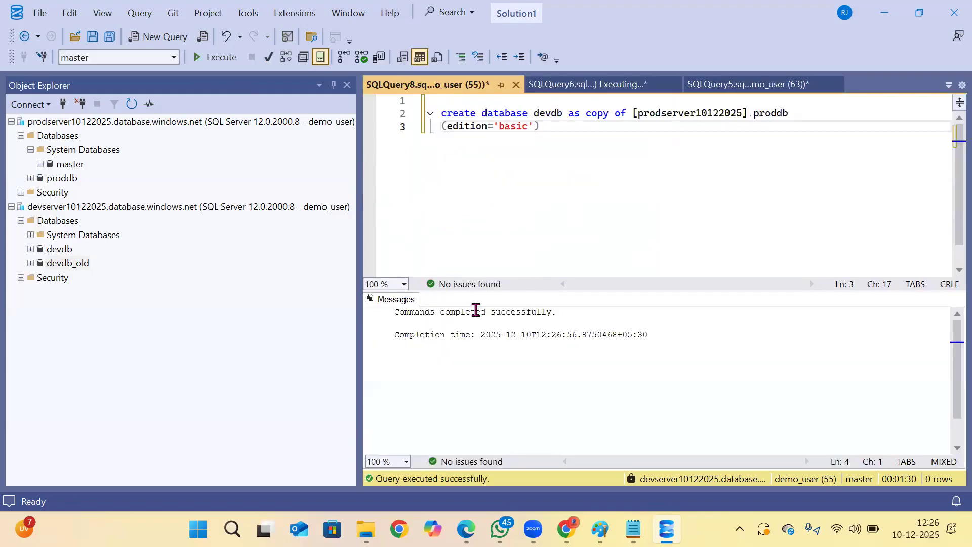
left_click(582, 87)
left_click(527, 220)
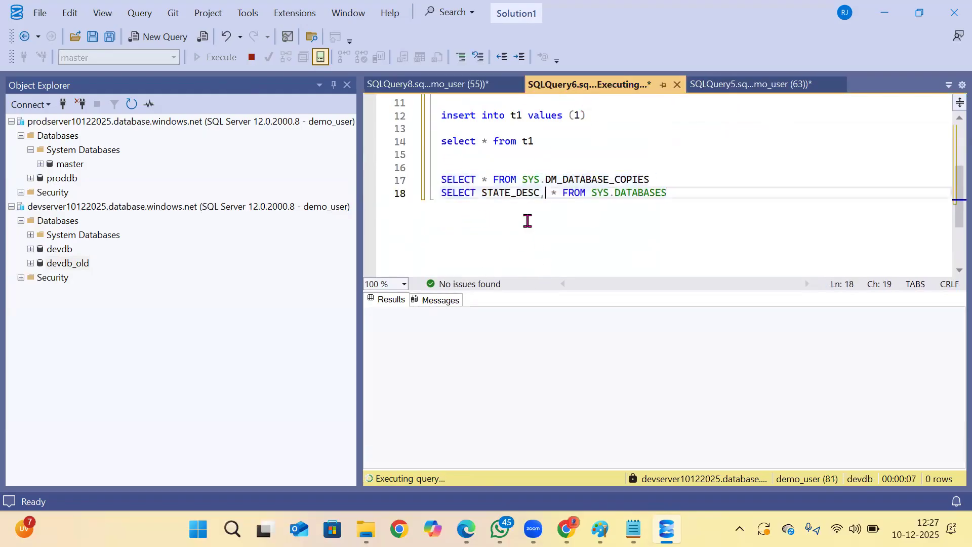
left_click(251, 56)
Review the messages of the create database query and the canceled query, and locate devdb and devdb_old on devserver10122025.
left_click(428, 85)
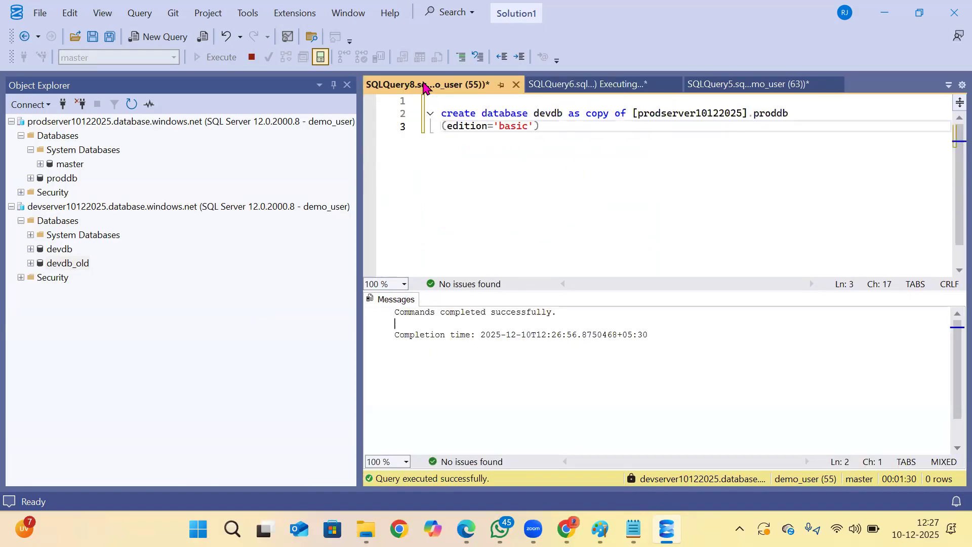
left_click(60, 249)
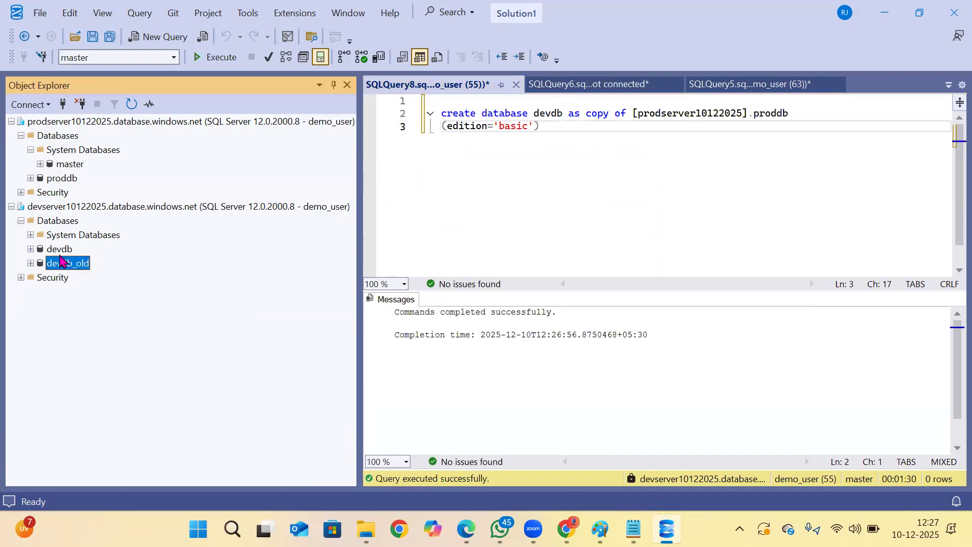
left_click(62, 263)
left_click(56, 248)
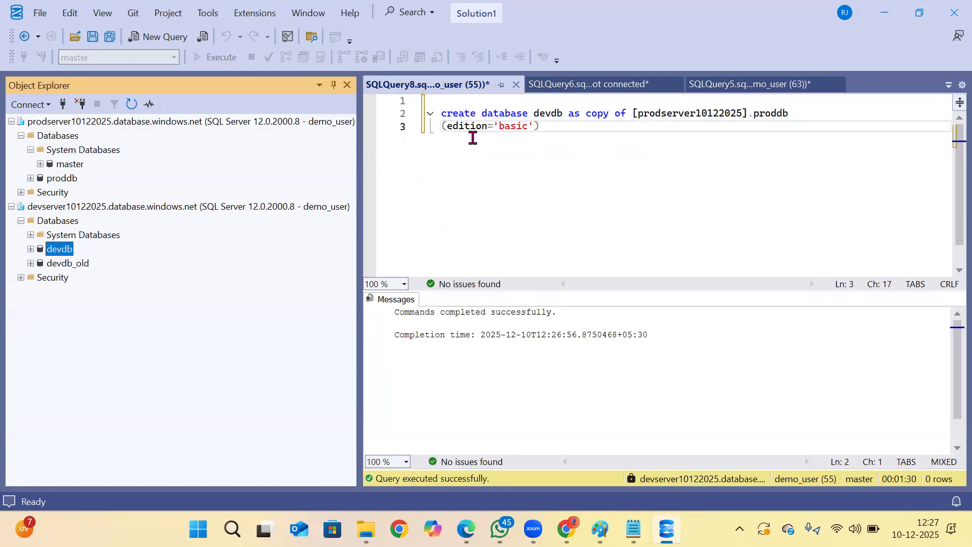
left_click(552, 86)
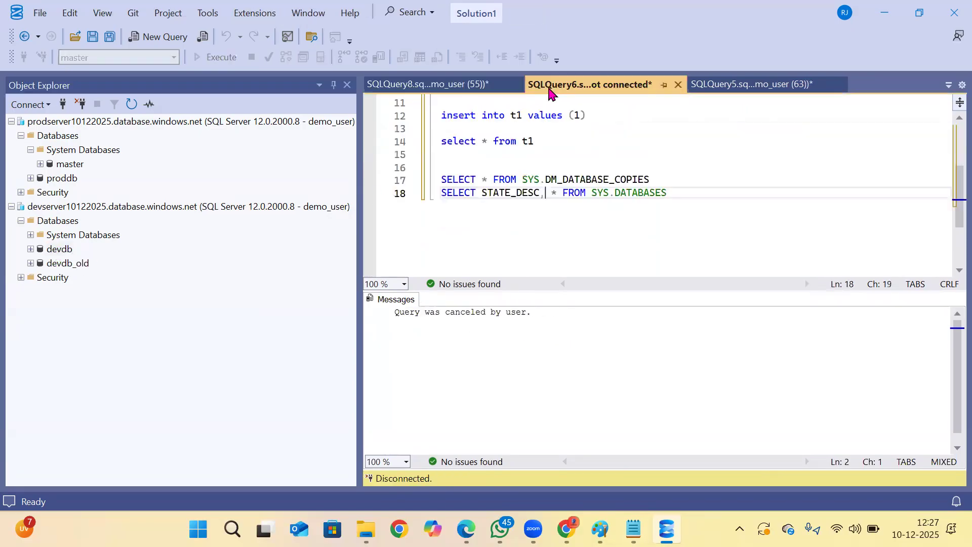
left_click(416, 86)
left_click(74, 250)
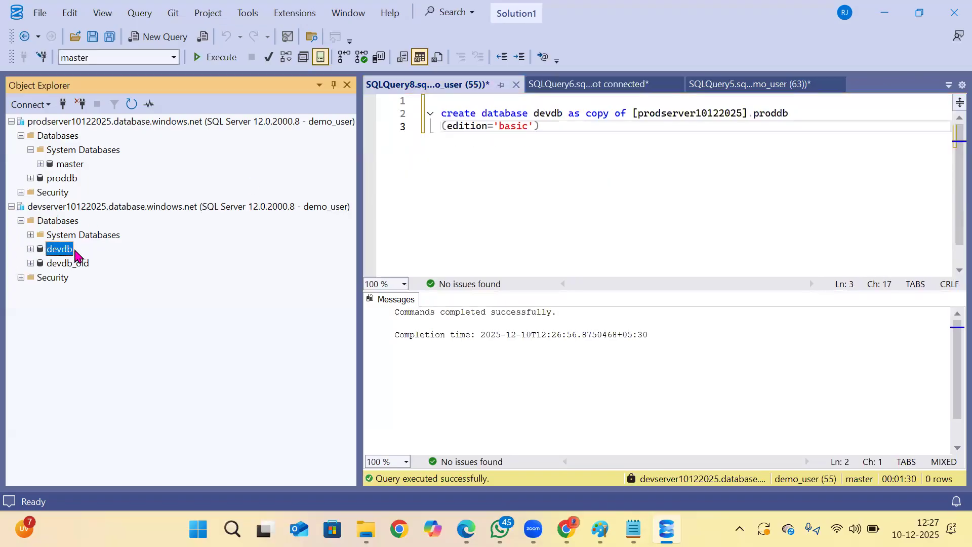
Collapse the devserver10122025 node and close the create database query without saving it.
left_click(12, 206)
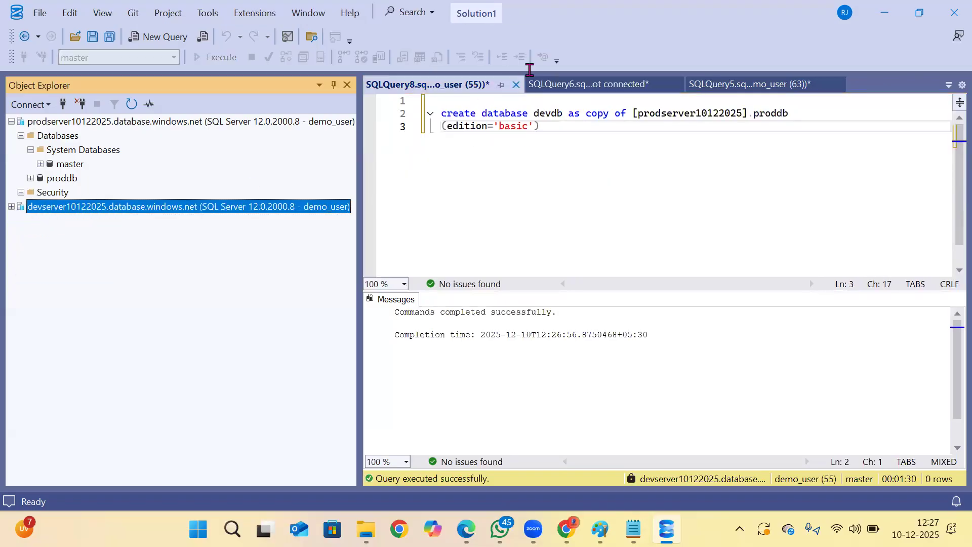
left_click(515, 85)
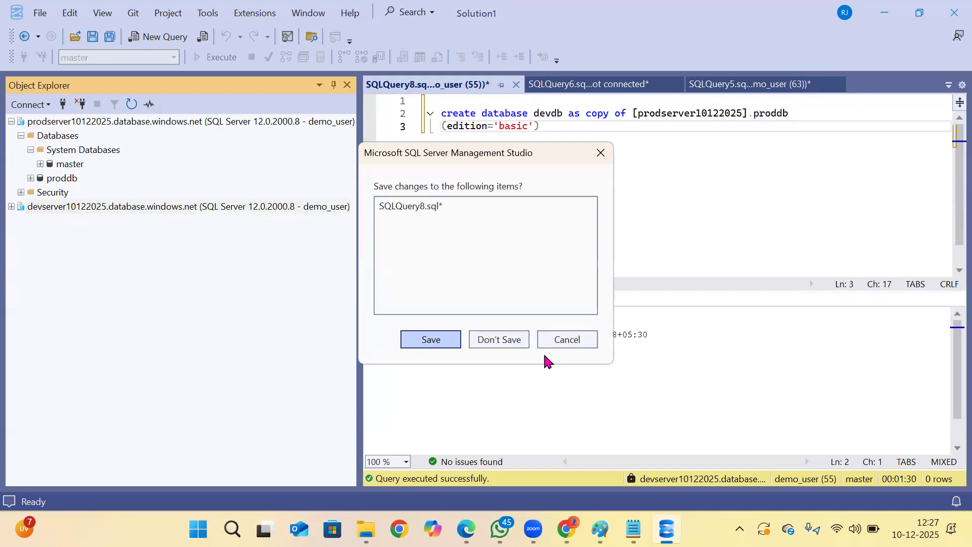
left_click(510, 340)
scroll(546, 130, "up", 3)
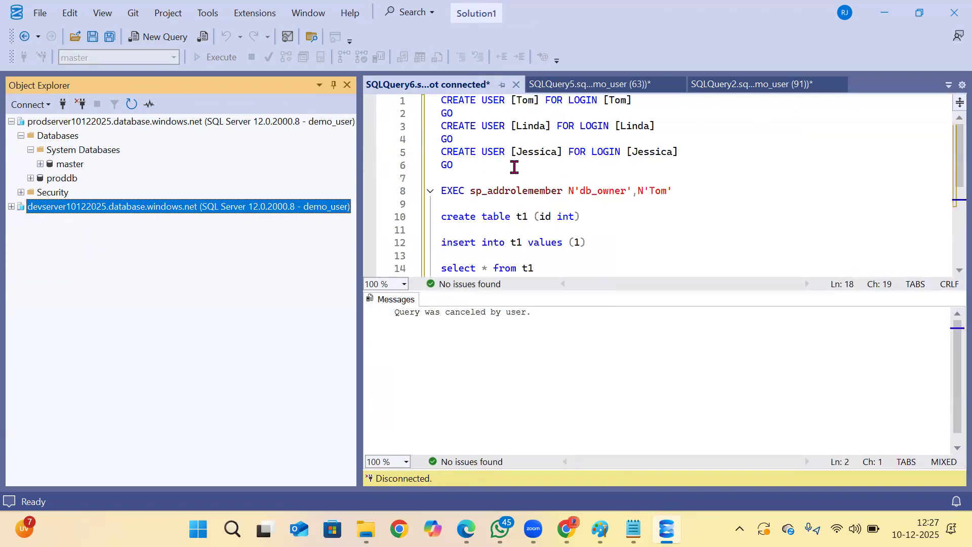
Try twice to connect to devdb on devserver10122025 with the most recent saved SQL login, and cancel the connection.
left_click(63, 104)
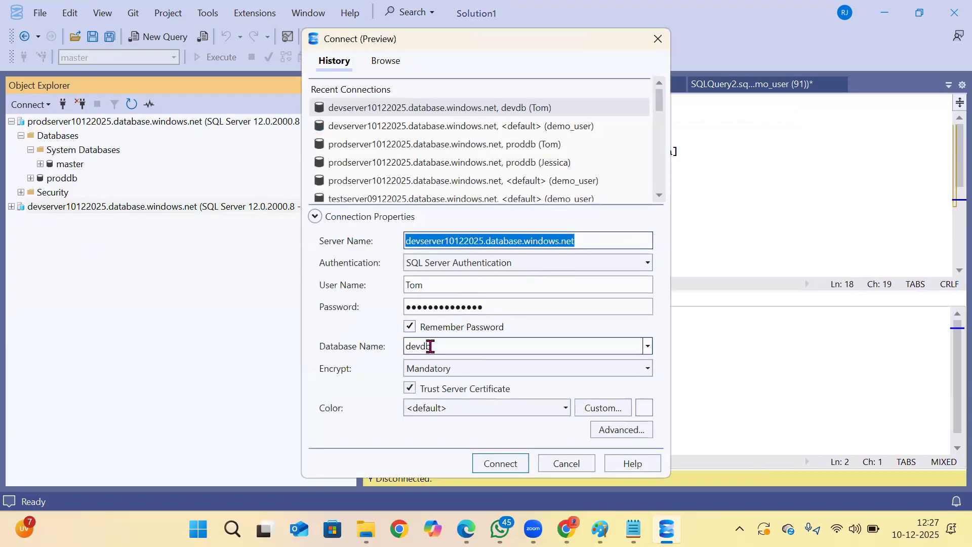
left_click(512, 462)
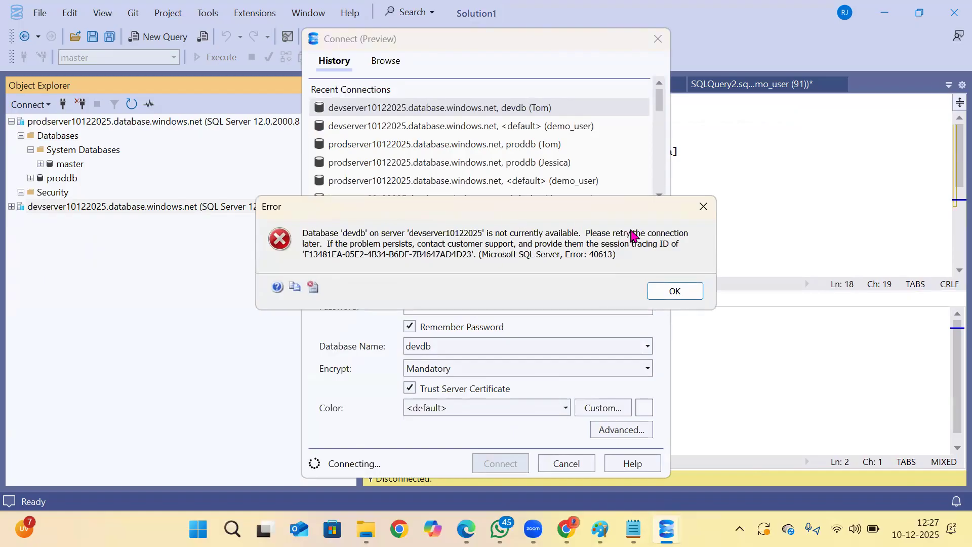
left_click(676, 291)
left_click(501, 465)
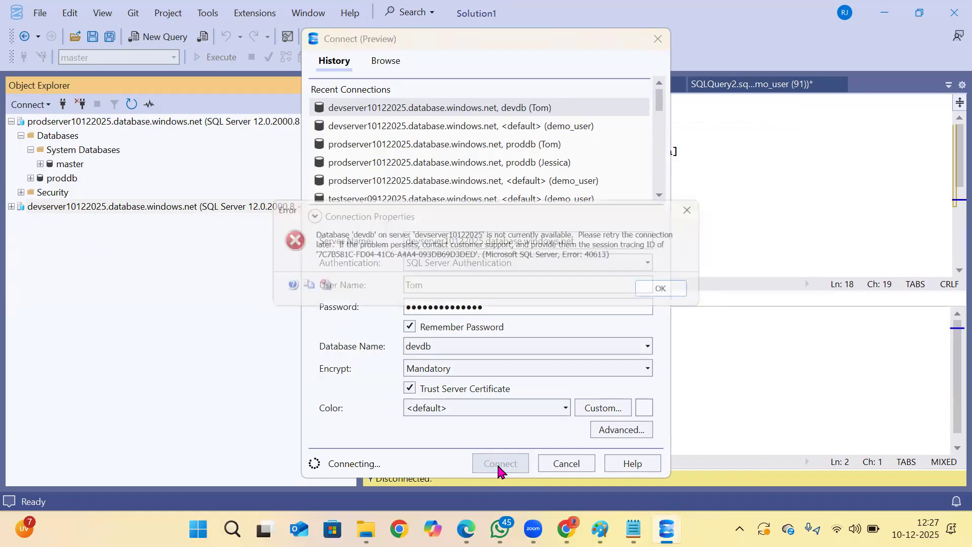
left_click(683, 291)
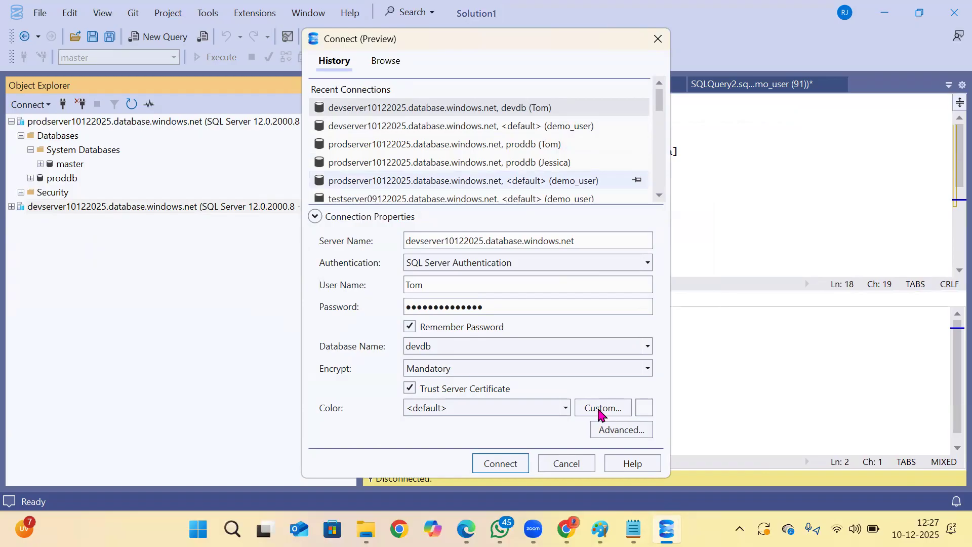
left_click(567, 462)
Expand devserver10122025 and review its devdb against proddb and the Security folder on prodserver10122025.
left_click(11, 207)
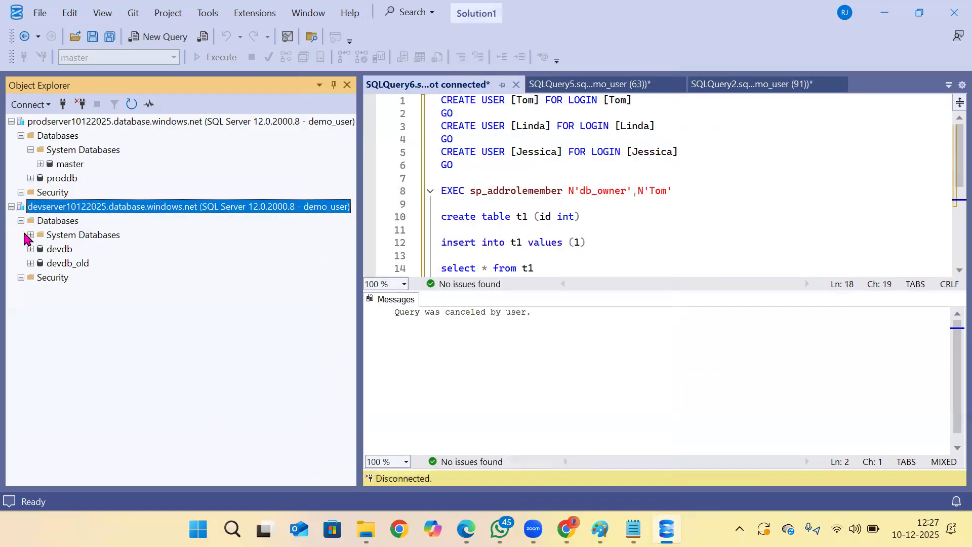
left_click(48, 195)
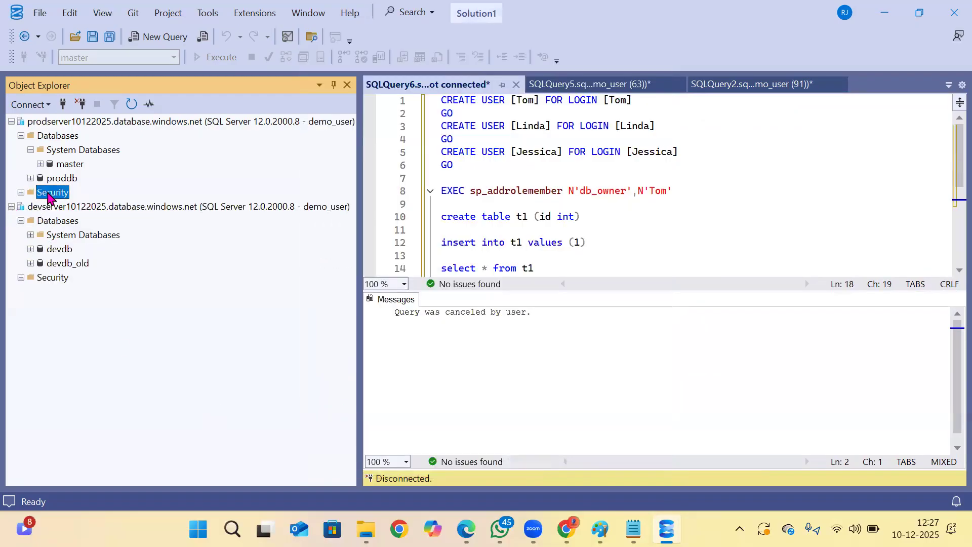
left_click(62, 179)
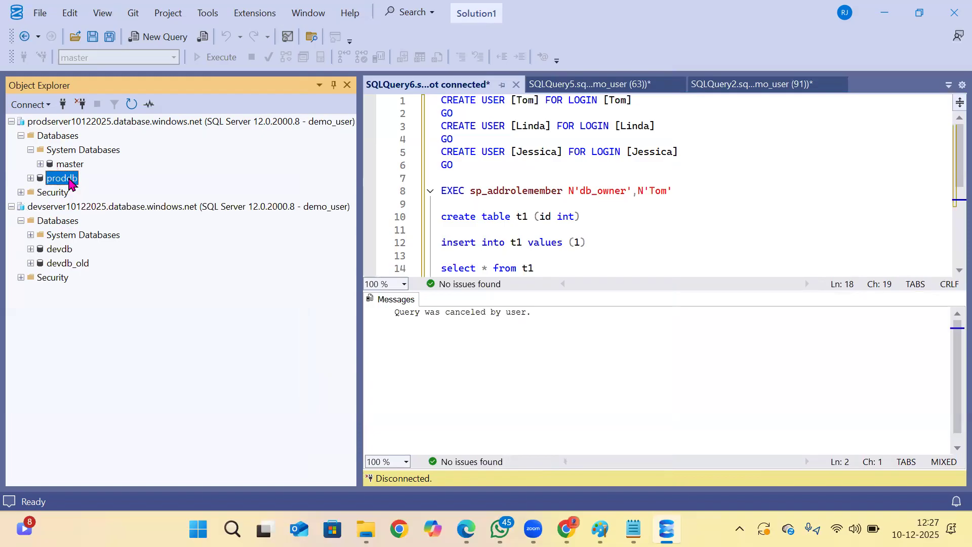
left_click(51, 197)
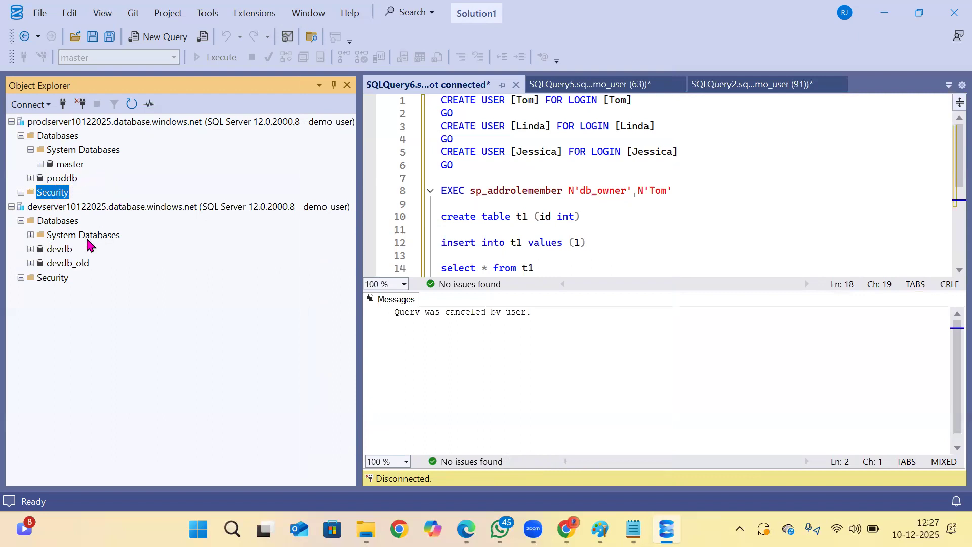
left_click(61, 252)
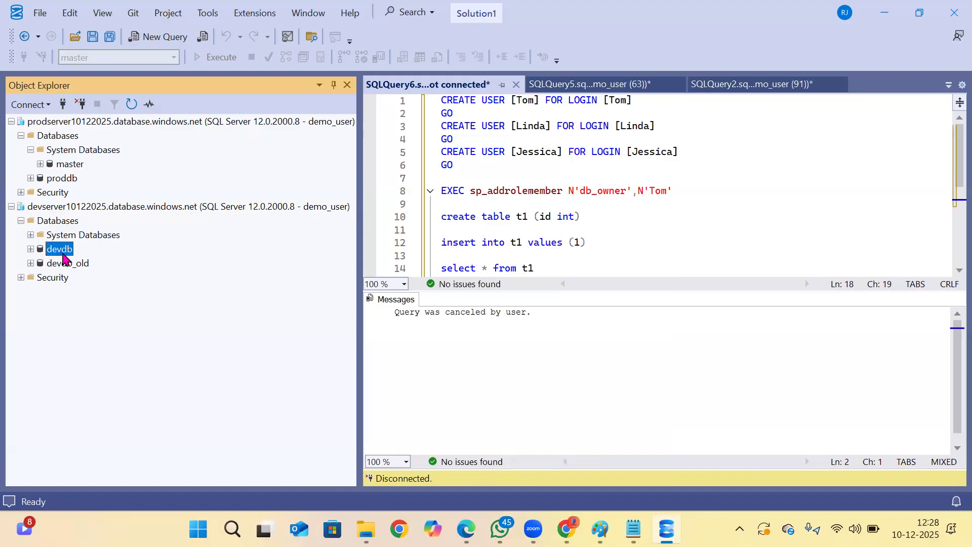
Switch to Notepad, copy the ALTER USER ... WITH LOGIN statement from the security notes, and return to SQL Server Management Studio.
left_click(633, 529)
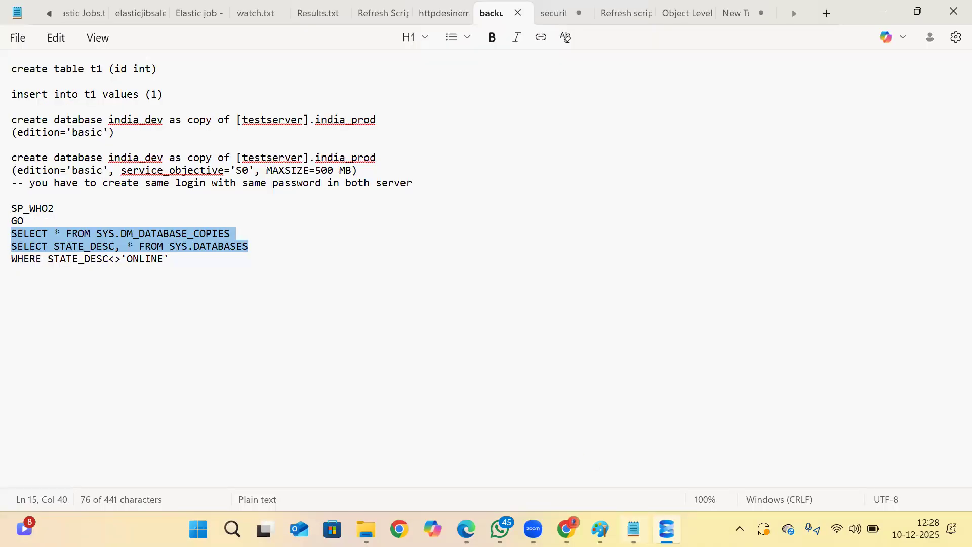
left_click(183, 233)
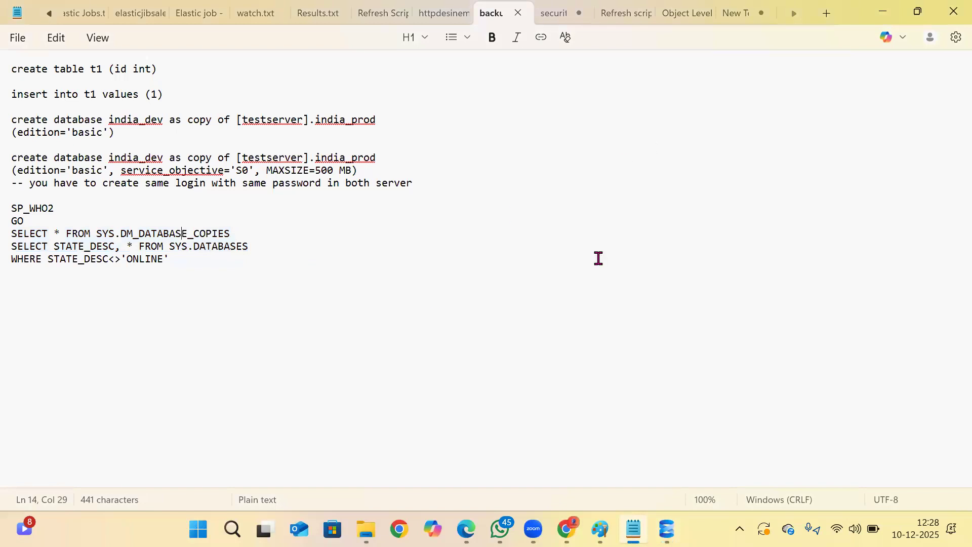
key("ctrl+Tab")
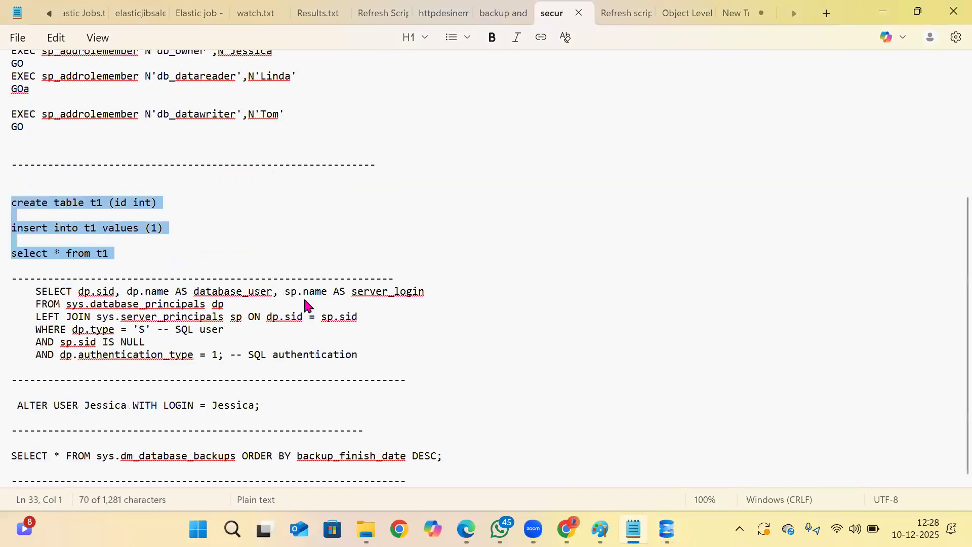
left_click_drag(442, 457, 10, 457)
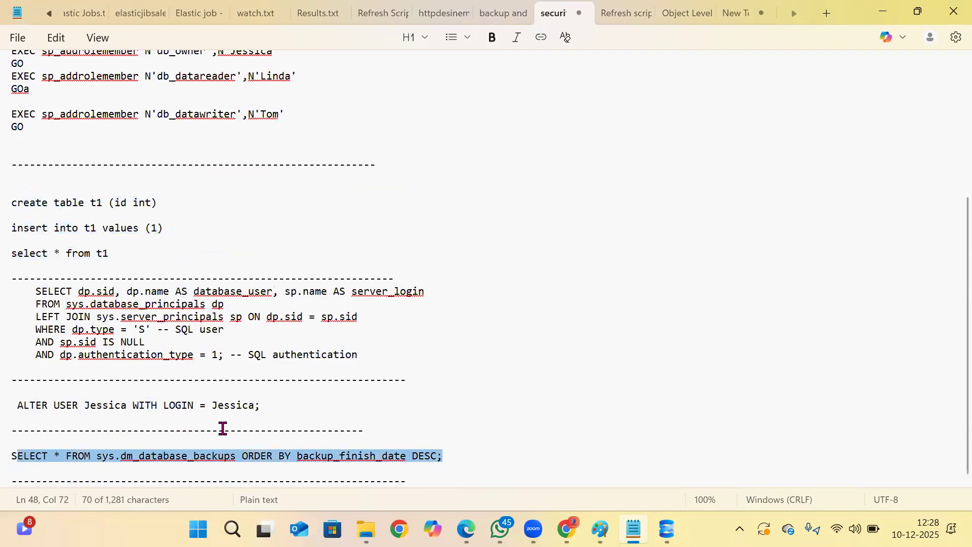
left_click_drag(275, 406, 23, 406)
left_click(256, 408)
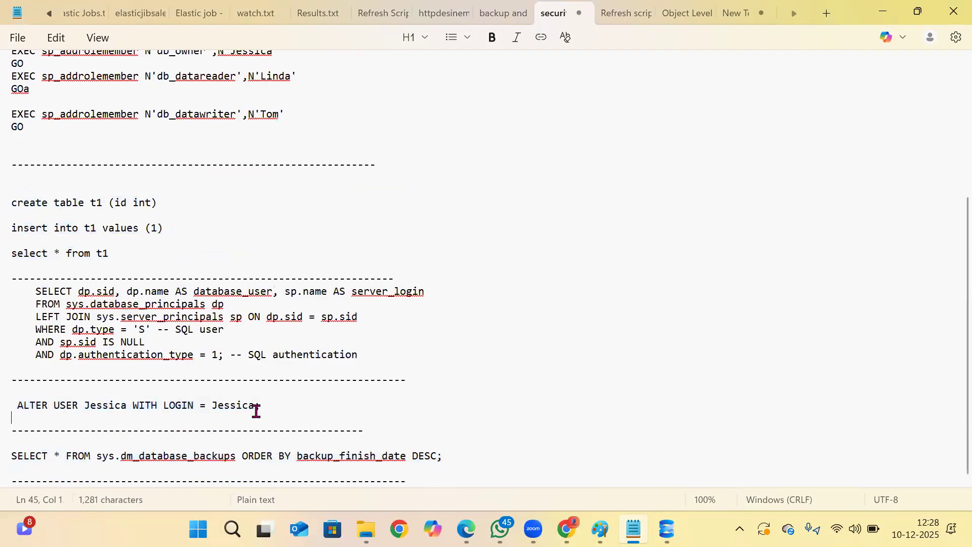
left_click_drag(276, 408, 12, 411)
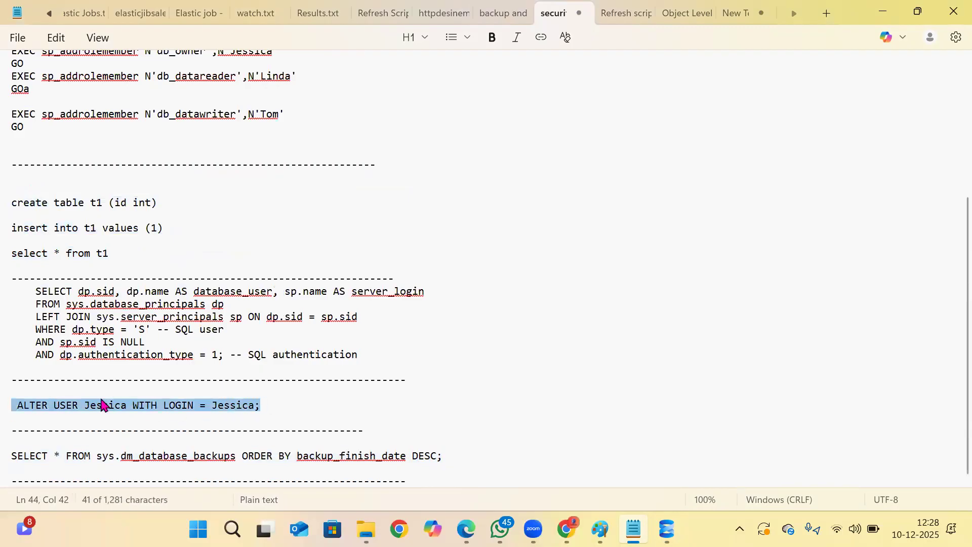
right_click(234, 408)
left_click(309, 380)
key("alt+Tab")
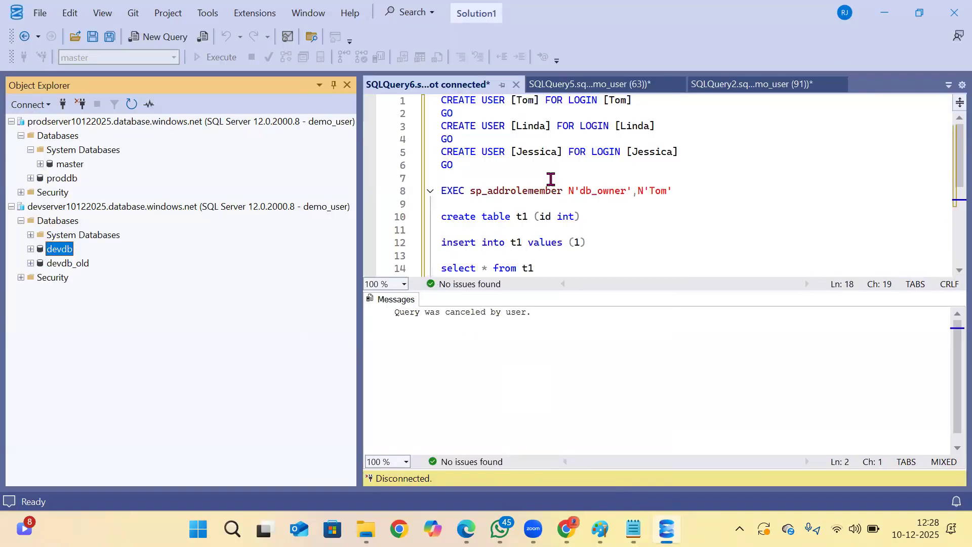
Paste the ALTER USER ... WITH LOGIN statement below the SYS.DATABASES query and run only that statement against devdb.
scroll(716, 139, "down", 6)
left_click(744, 151)
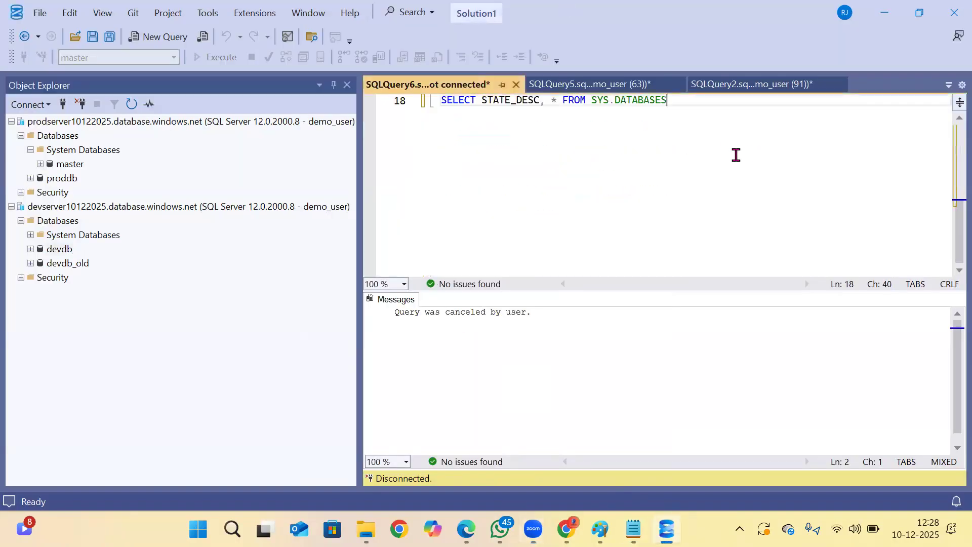
key("Return")
key("Return")
key("Return")
key("Return")
key("ctrl+v")
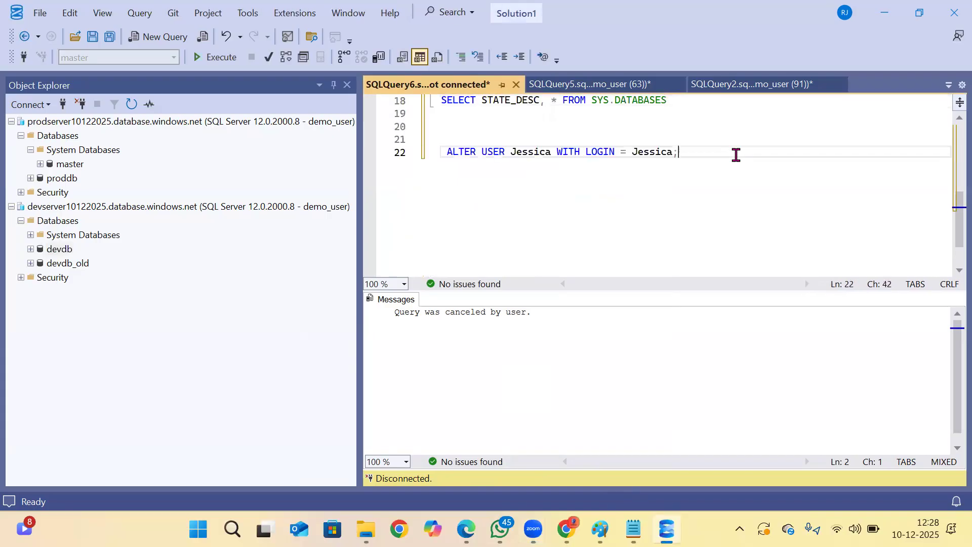
left_click_drag(655, 167, 223, 137)
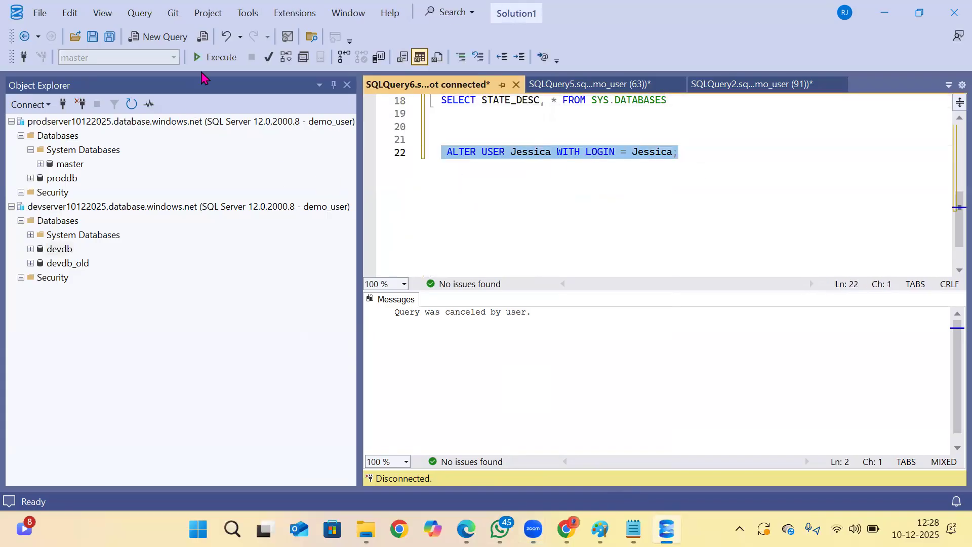
left_click(215, 56)
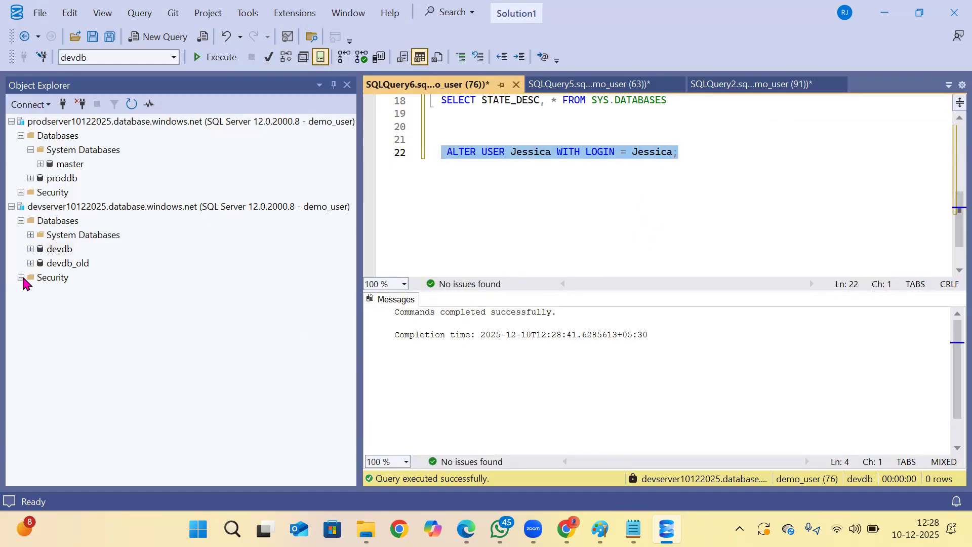
Check the user of the latest saved devdb connection, put that name as user and login in the ALTER USER statement, and run it.
left_click(63, 104)
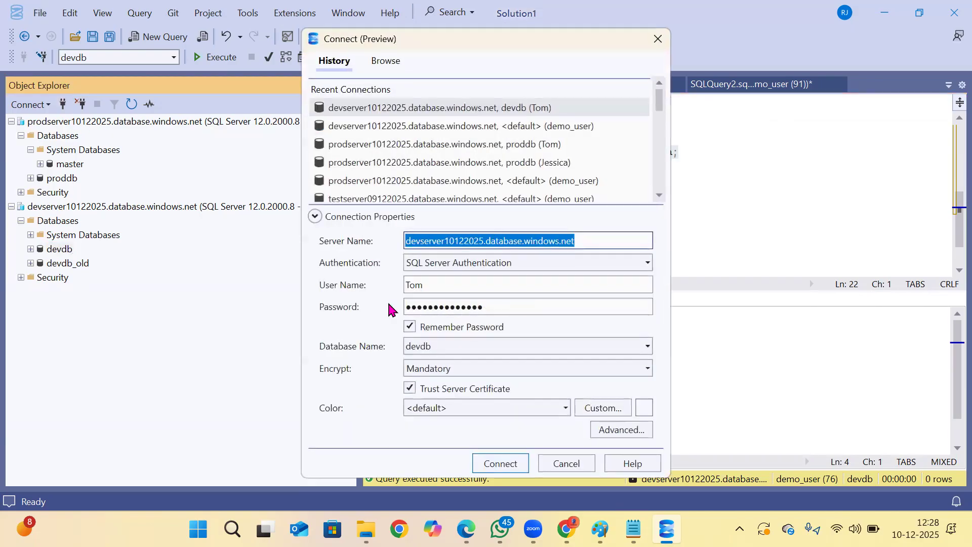
left_click(567, 472)
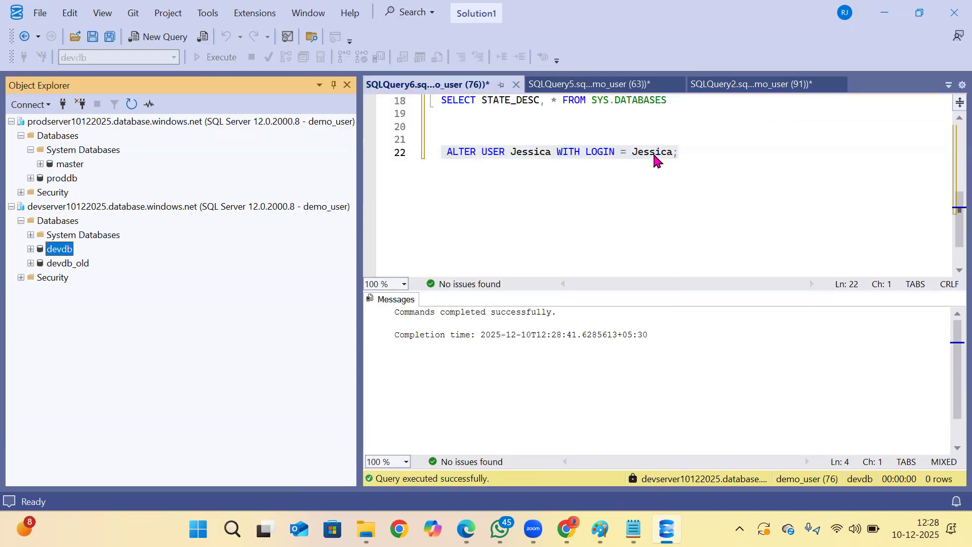
double_click(652, 152)
type("T")
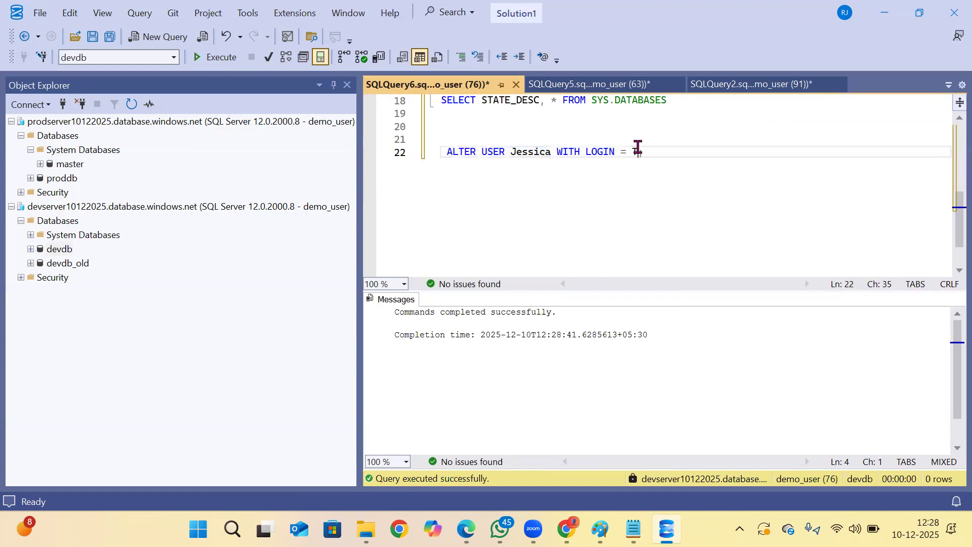
double_click(520, 152)
type("Tom")
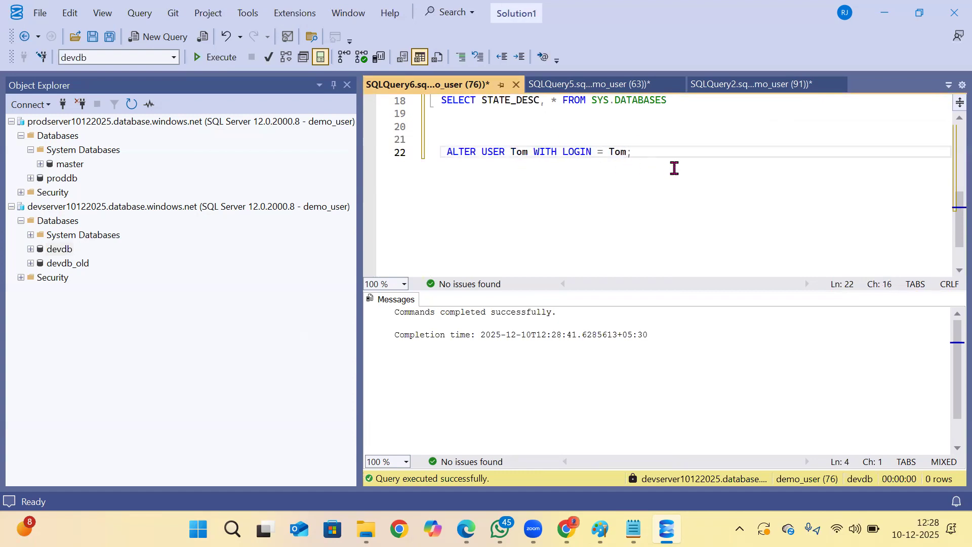
left_click_drag(672, 167, 281, 157)
left_click(215, 56)
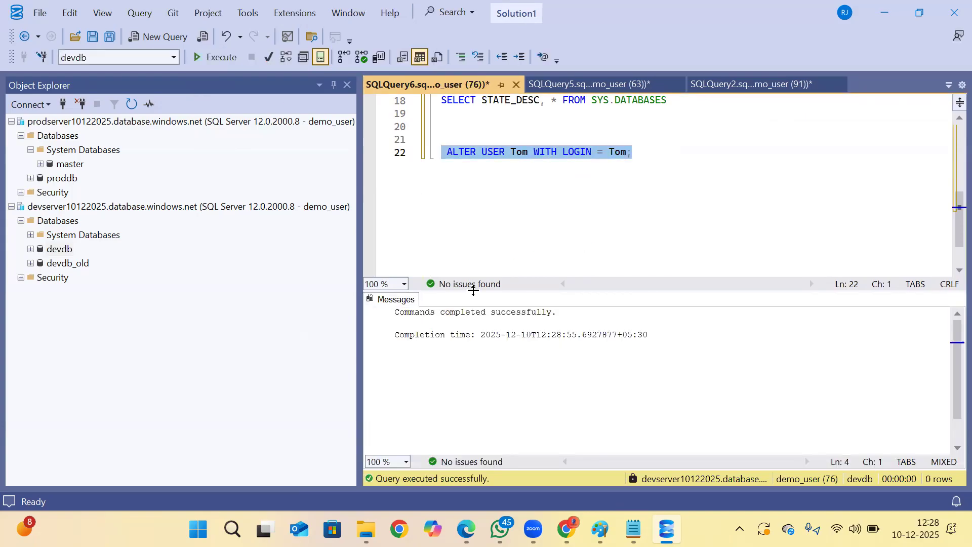
Collapse the devserver10122025 node and connect to devdb on that server with the most recent saved SQL login.
left_click(11, 206)
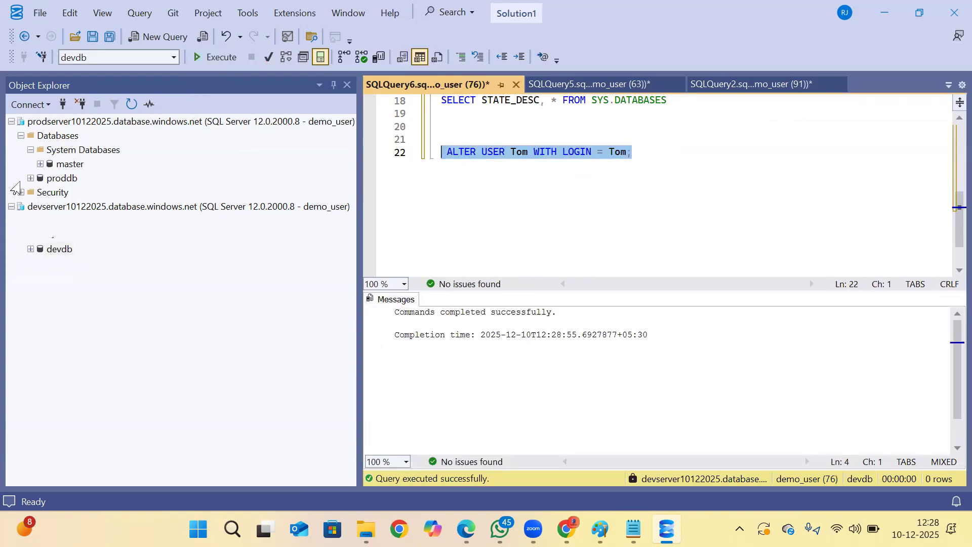
left_click(63, 103)
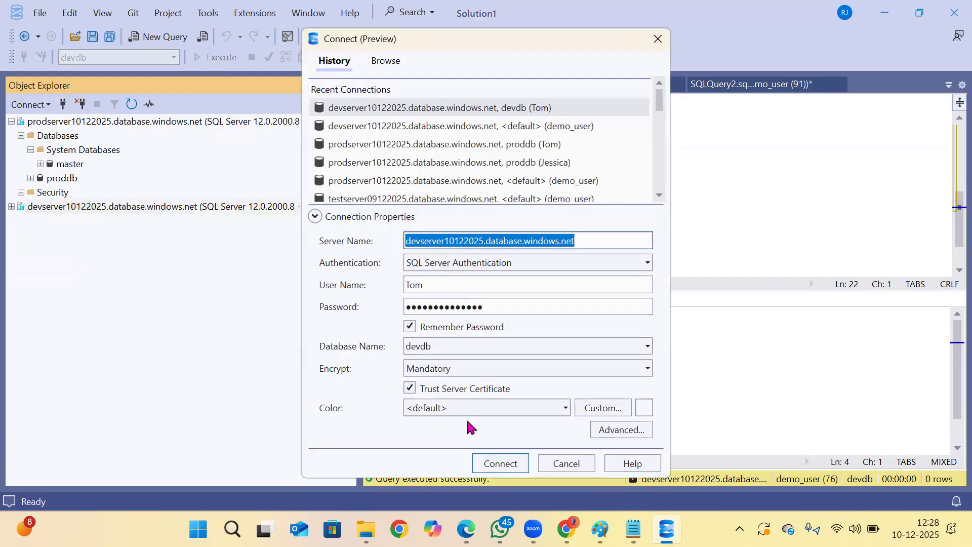
left_click(485, 462)
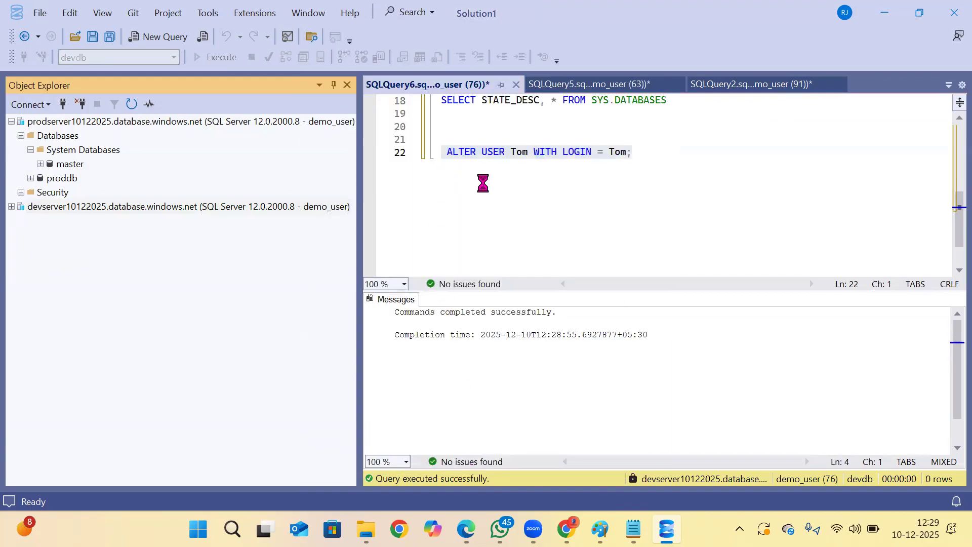
Find the t1 statements among the open queries and copy the insert and select lines from the proddb query.
left_click(567, 85)
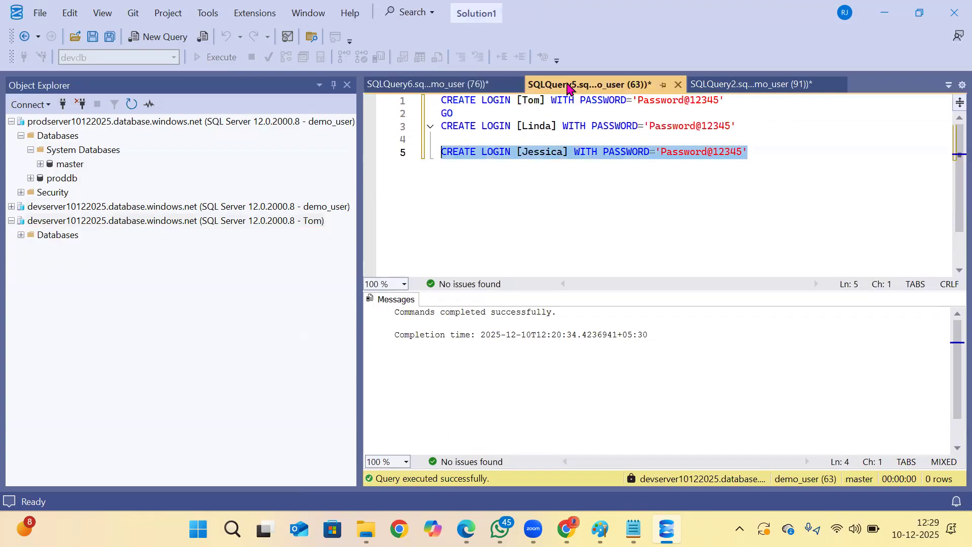
left_click(701, 172)
left_click(776, 85)
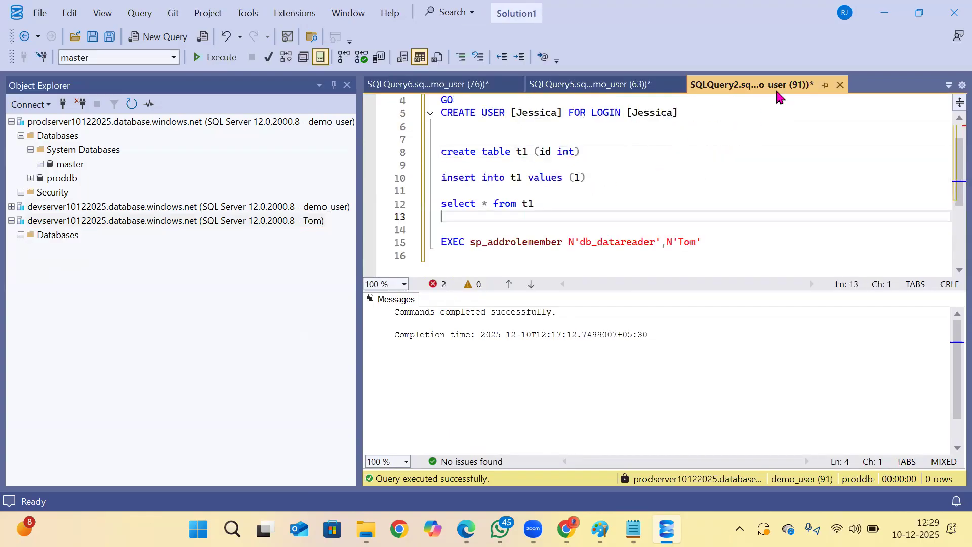
scroll(623, 210, "down", 3)
scroll(583, 197, "up", 2)
left_click_drag(564, 202, 398, 177)
key("ctrl+c")
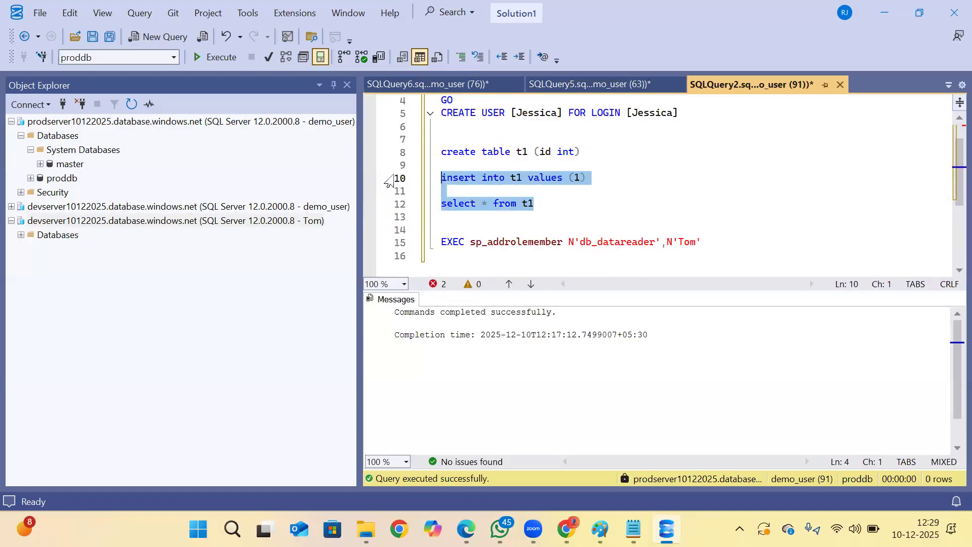
Open a new query on devdb under the remapped login's connection and paste the t1 insert and select statements.
left_click(20, 234)
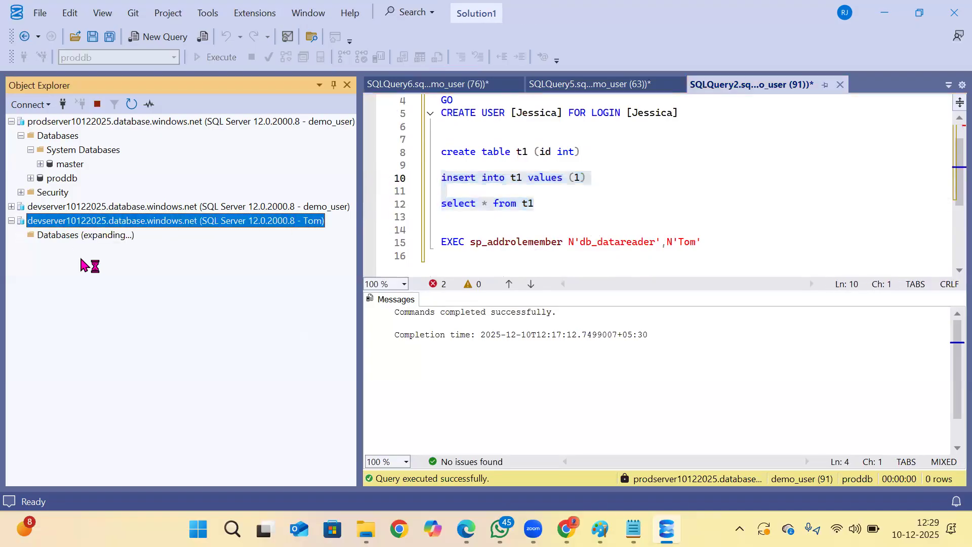
left_click(59, 263)
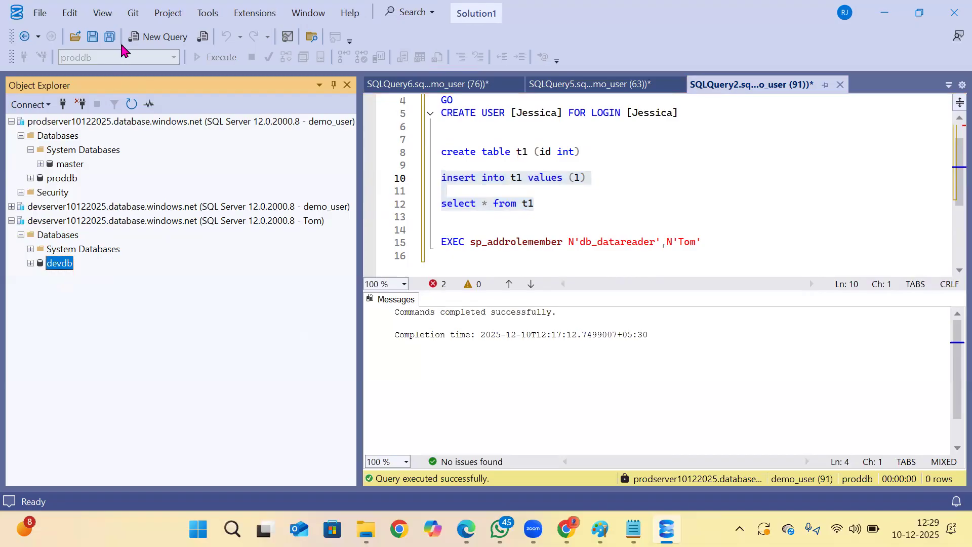
left_click(150, 38)
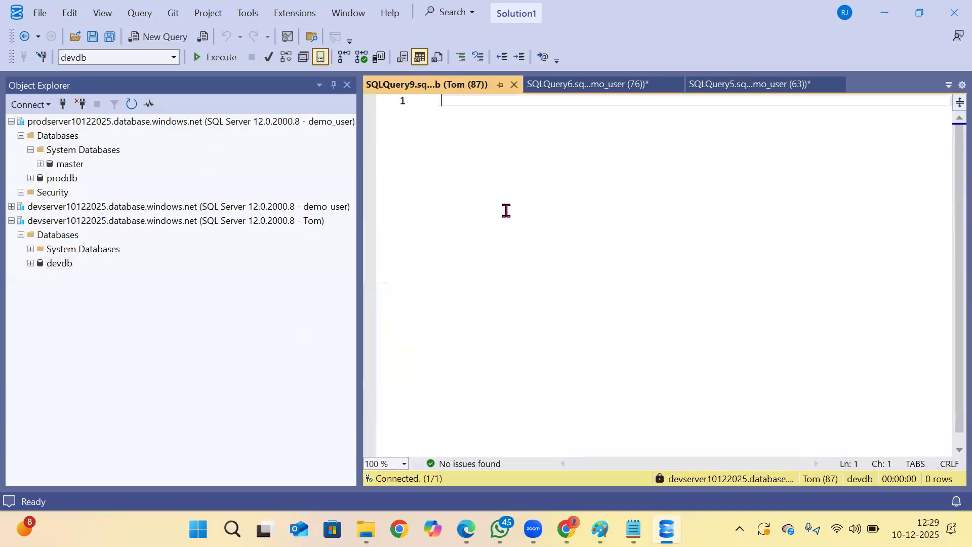
key("ctrl+v")
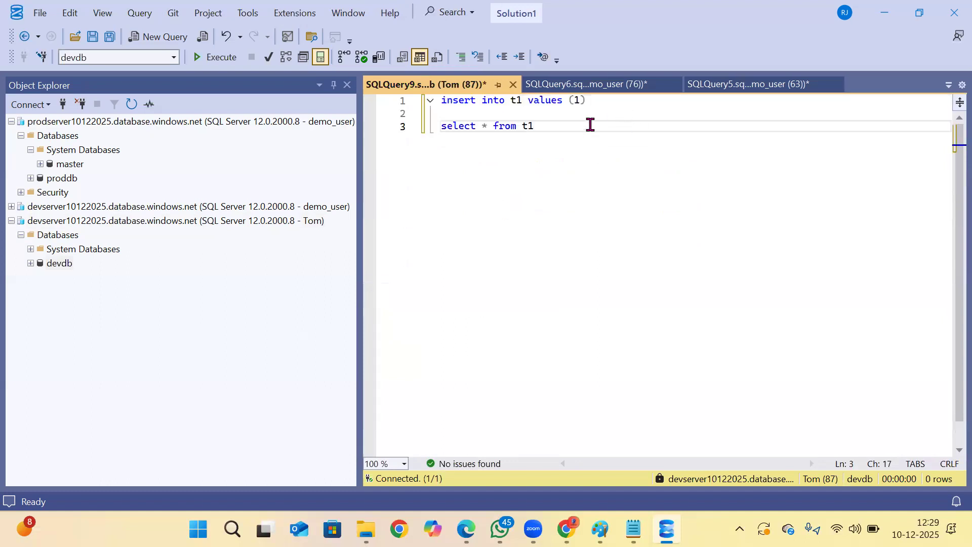
Run the select on t1 in devdb, and try to run the insert of value 1 into t1.
key("shift+Home")
left_click(215, 57)
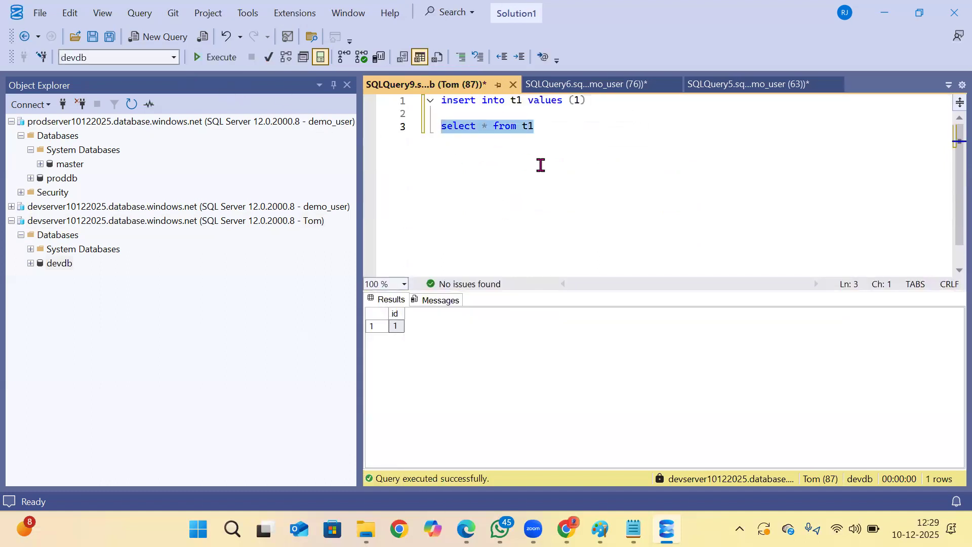
left_click(558, 163)
left_click_drag(608, 108, 331, 106)
key("shift+Up")
key("F5")
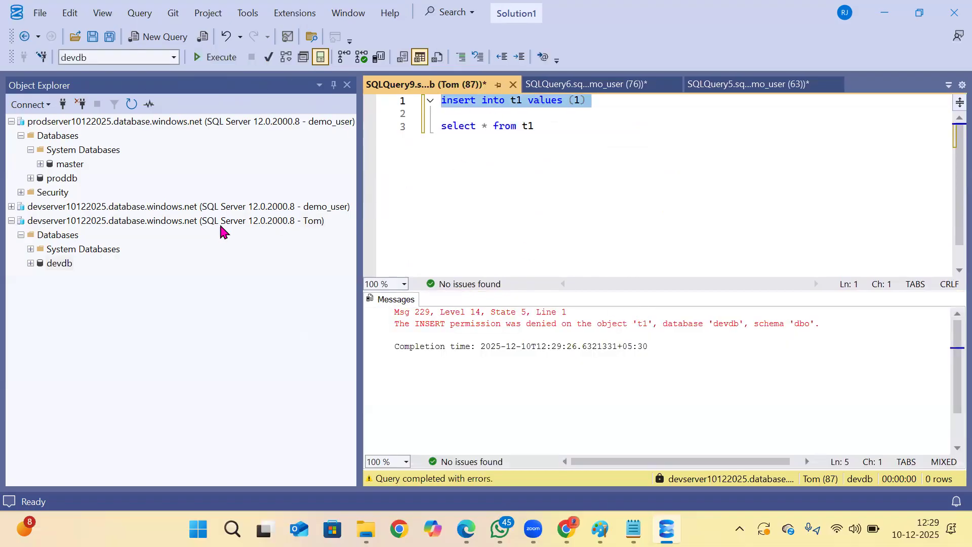
Compare proddb with the copied devdb, collapse the SQL login's connection, and locate devdb_old under the demo_user connection to devserver10122025.
left_click(59, 181)
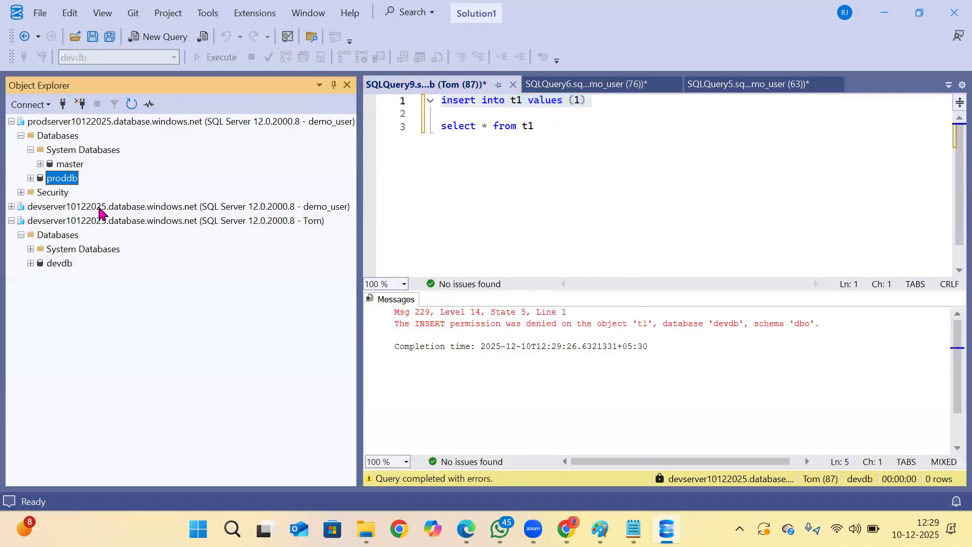
left_click(53, 263)
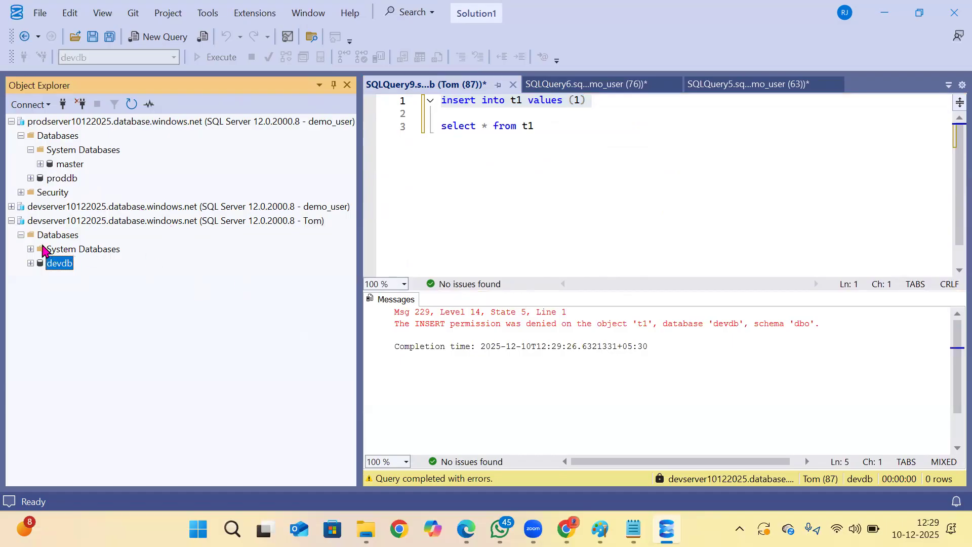
left_click(11, 220)
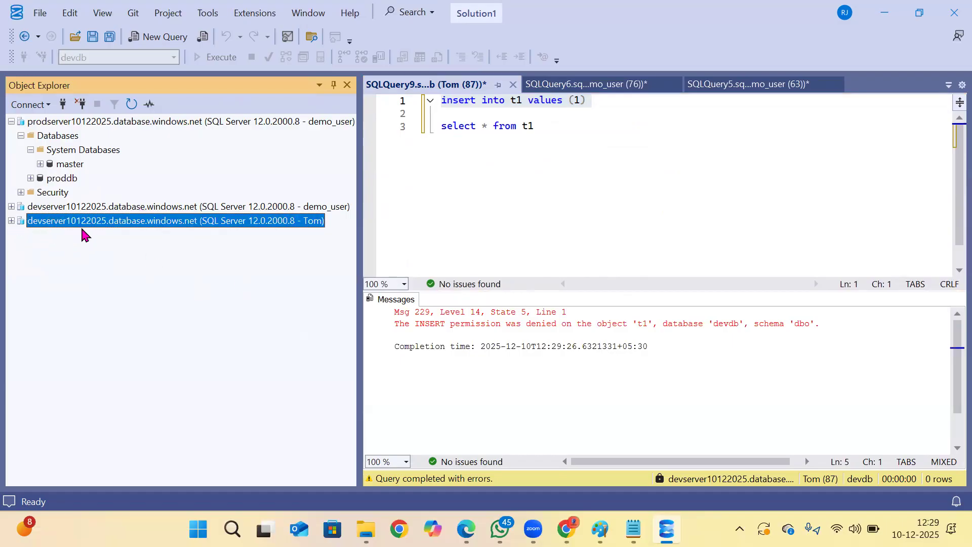
left_click(11, 207)
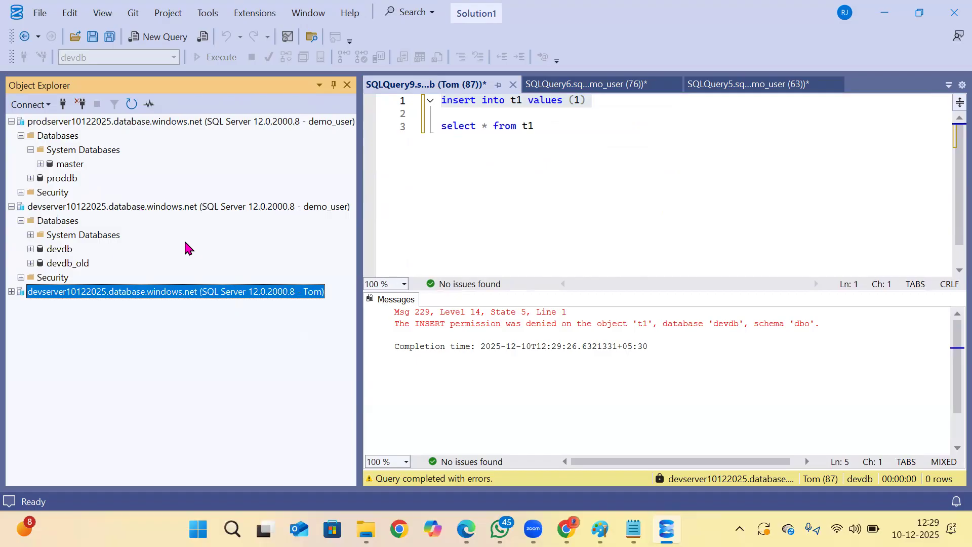
left_click(74, 262)
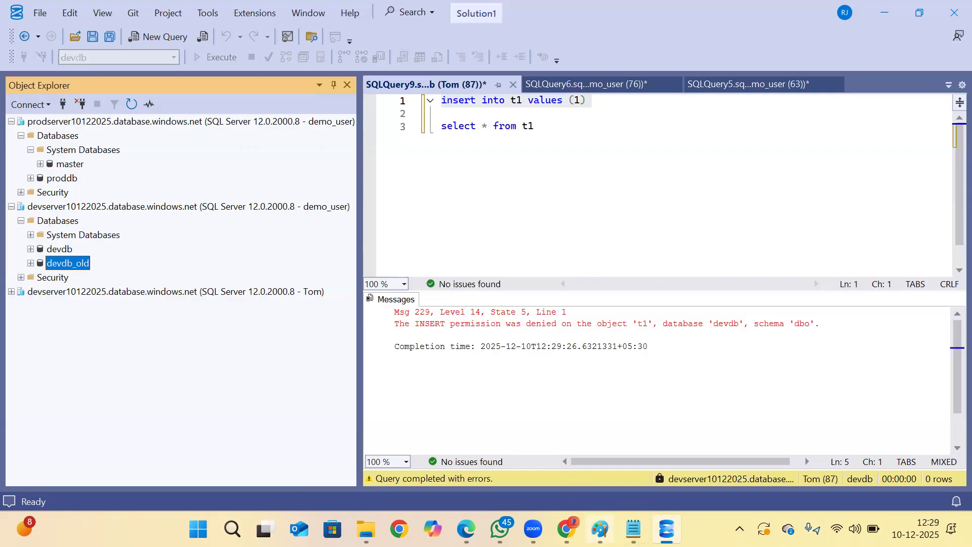
Switch to Notepad, copy the selected permission-scripting statements from the Refresh script file, and return to SQL Server Management Studio.
left_click(633, 529)
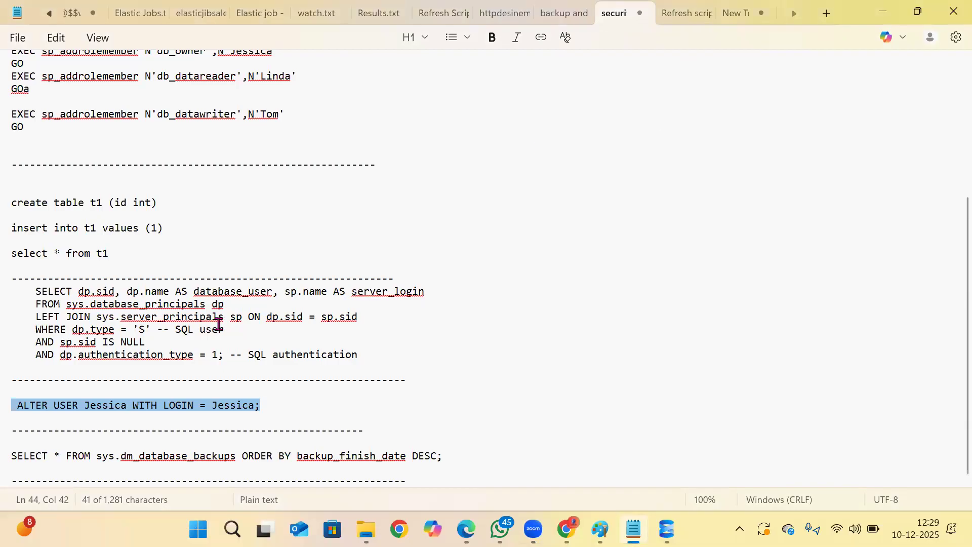
left_click(672, 14)
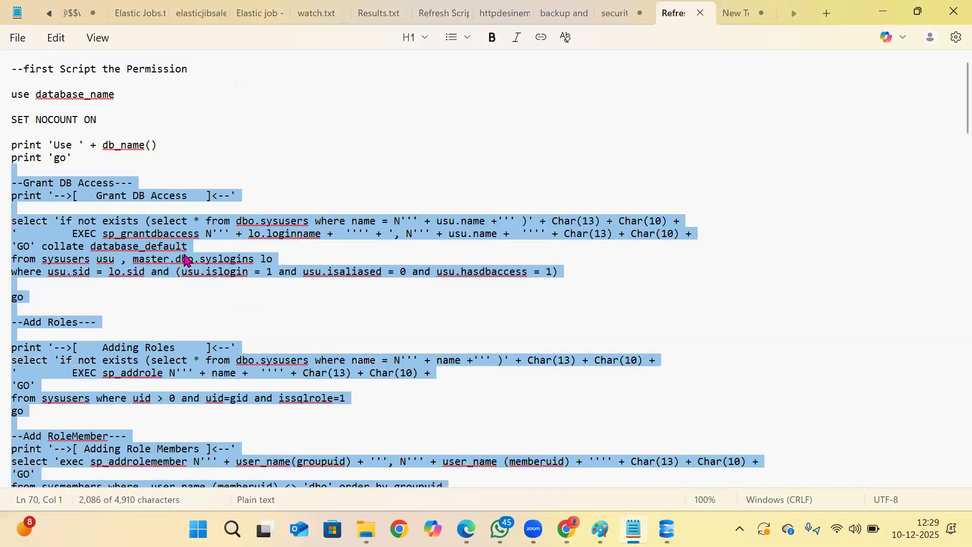
right_click(81, 222)
left_click(158, 35)
key("alt+Tab")
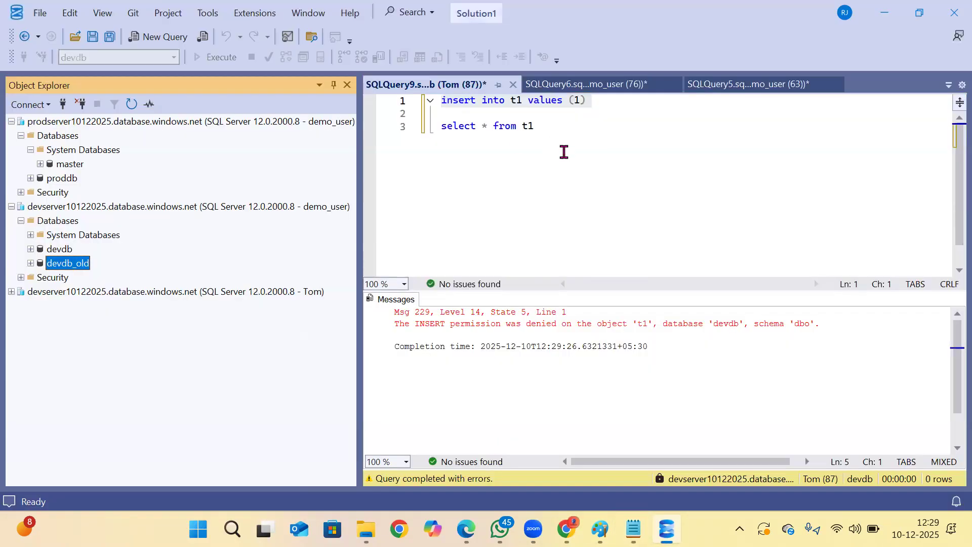
Open a new query on devdb_old under the demo_user connection and paste the permission-scripting script.
left_click(122, 258)
left_click(180, 39)
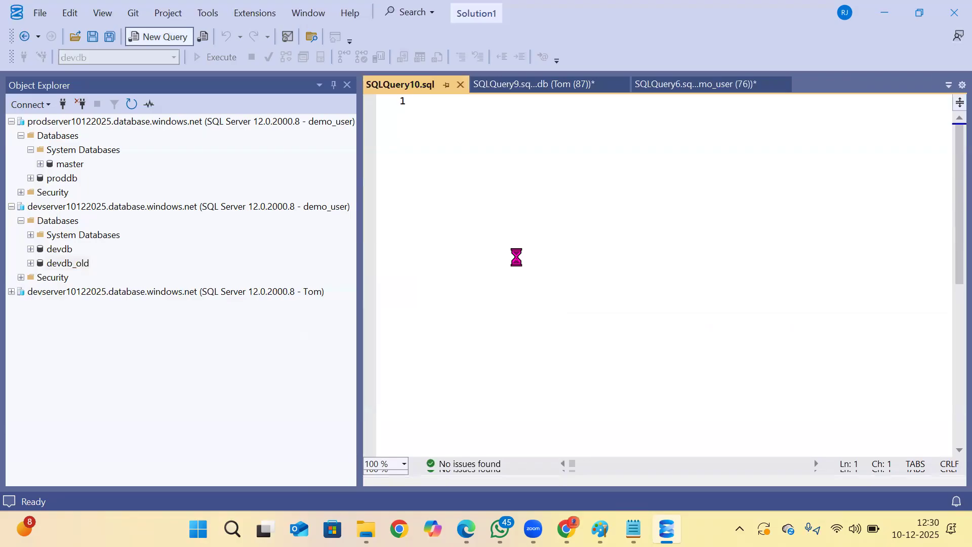
key("ctrl+v")
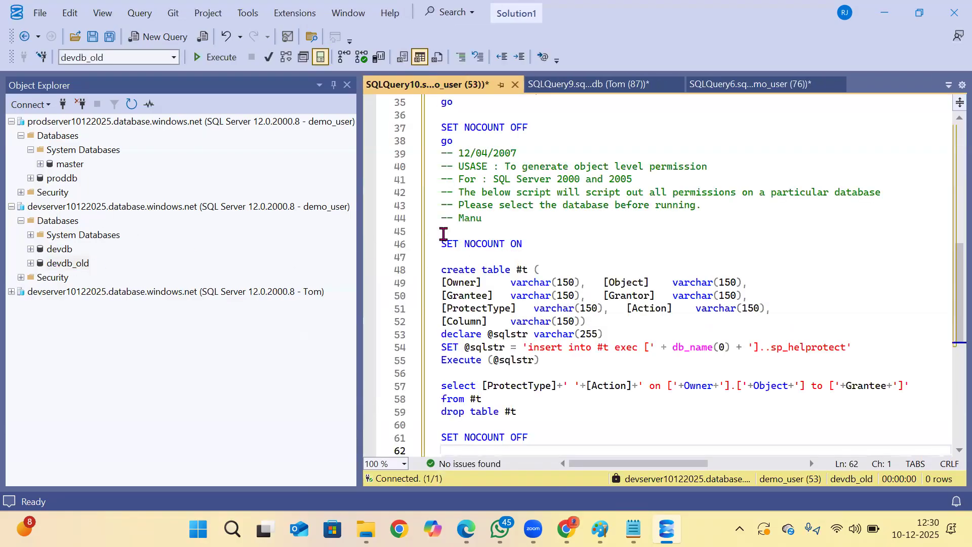
Check the pasted script down to its last line and run it against devdb_old.
left_click(63, 251)
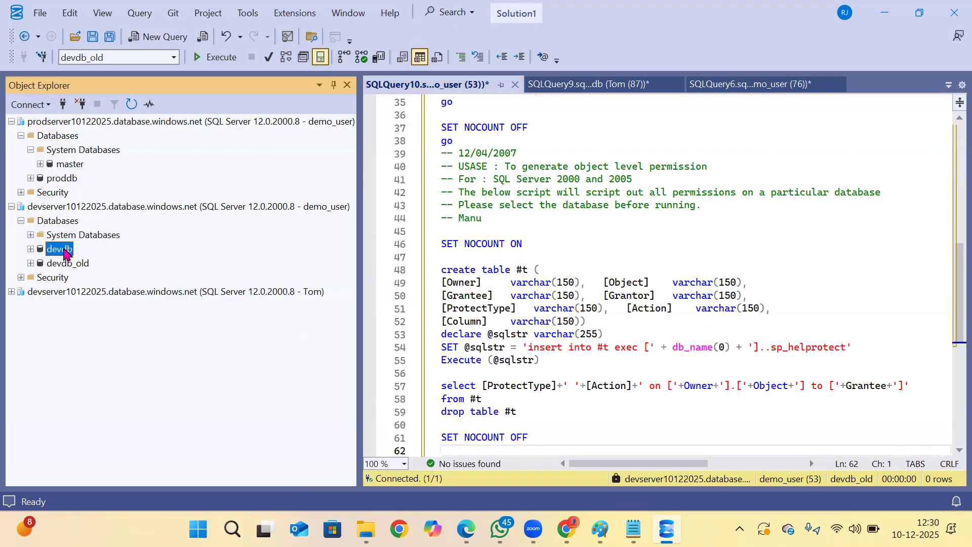
left_click(63, 264)
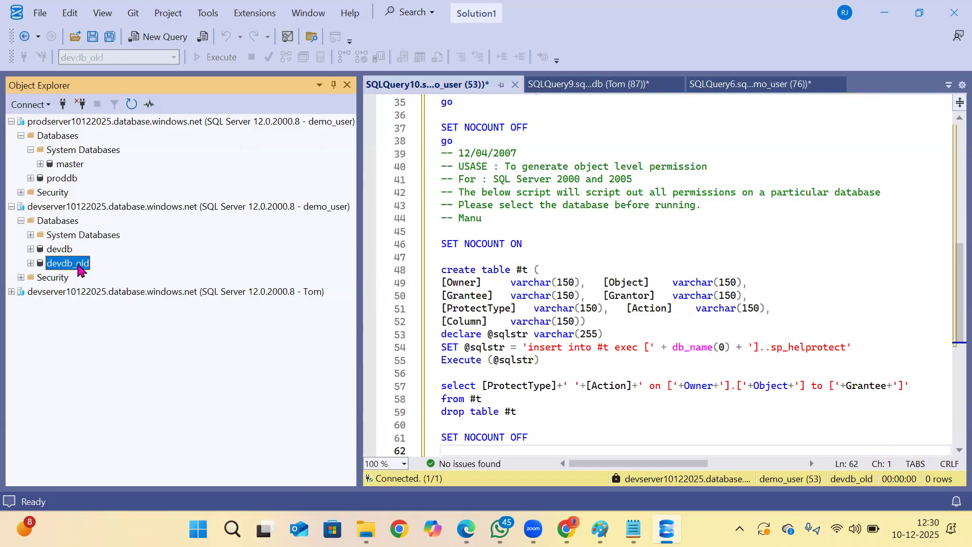
left_click(407, 272)
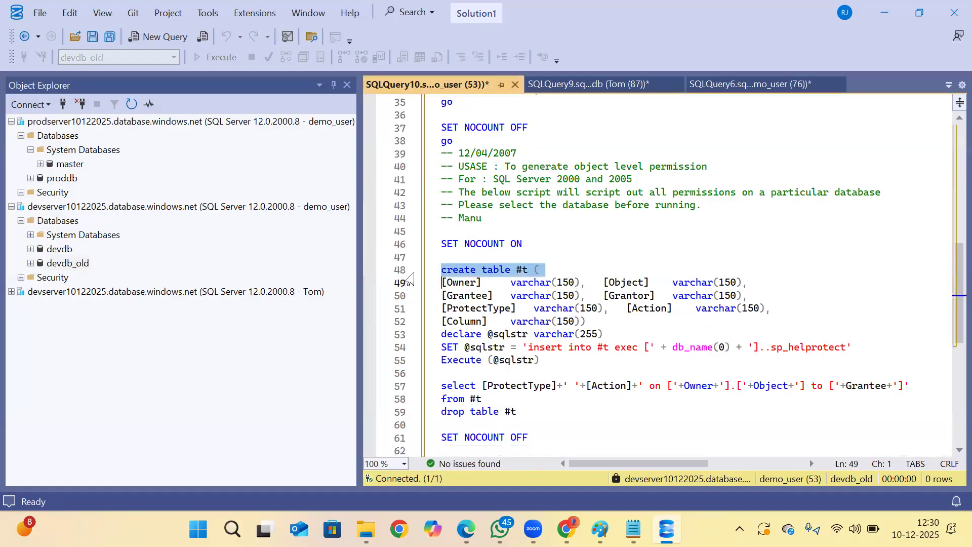
scroll(518, 233, "down", 3)
scroll(518, 233, "down", 1)
left_click(522, 231)
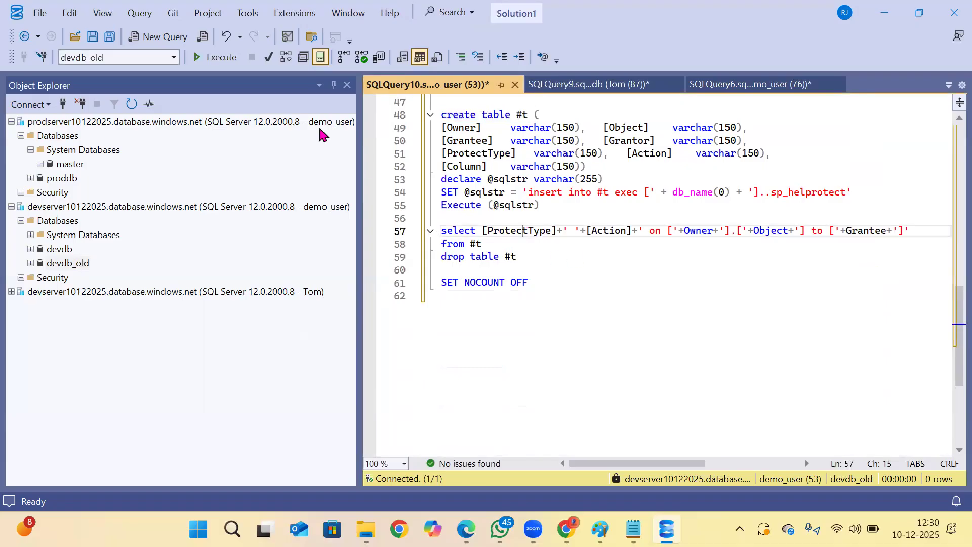
left_click(216, 57)
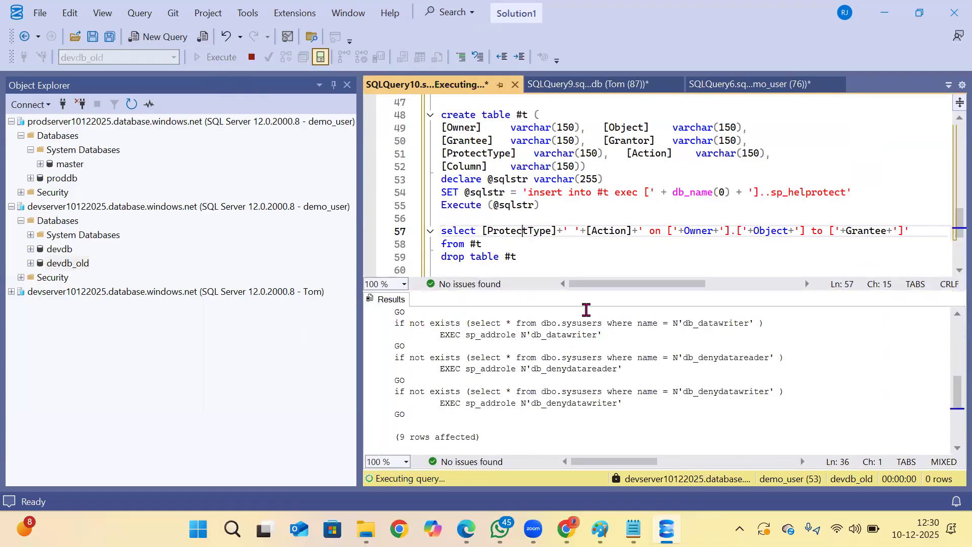
Look through the generated permission script and copy the three sp_addrolemember statements for db_owner with their GO lines.
left_click(536, 374)
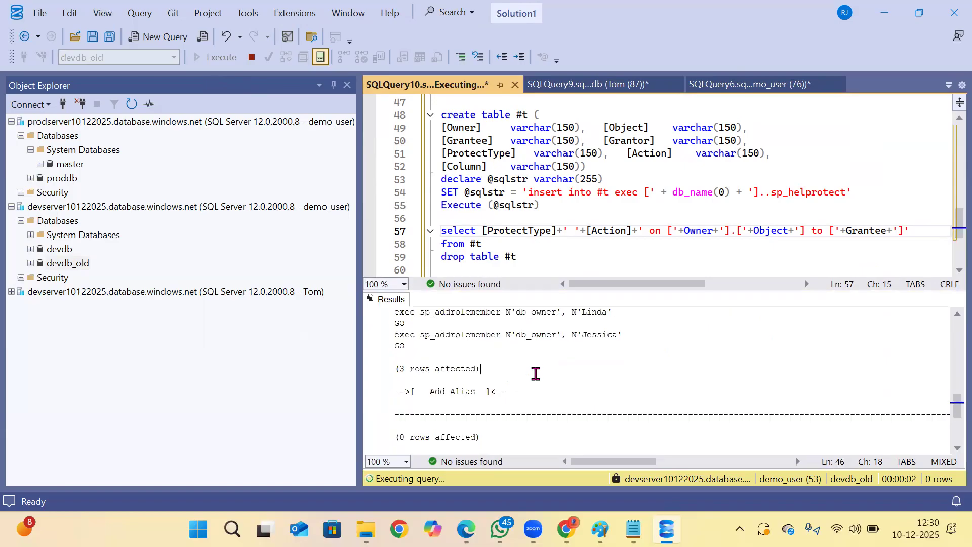
left_click_drag(419, 348, 400, 320)
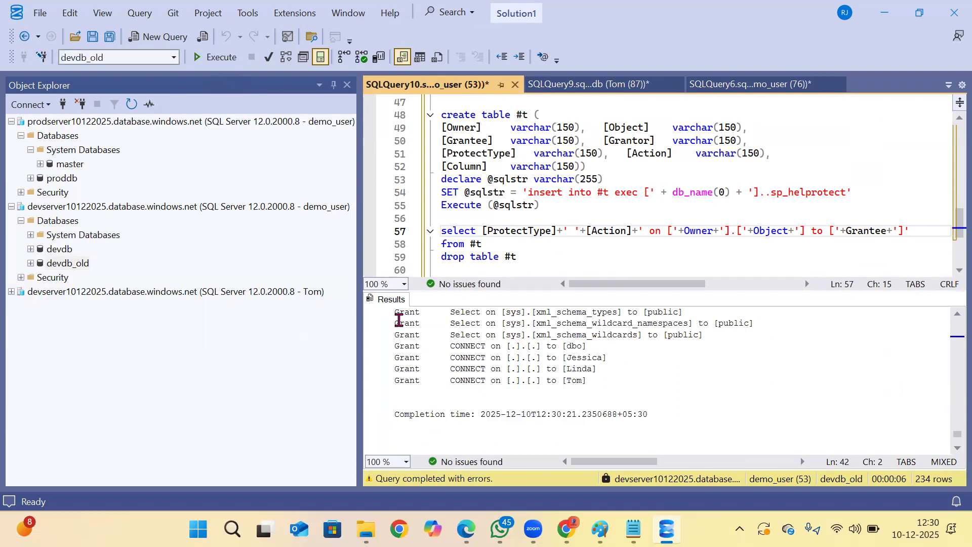
scroll(399, 321, "up", 10)
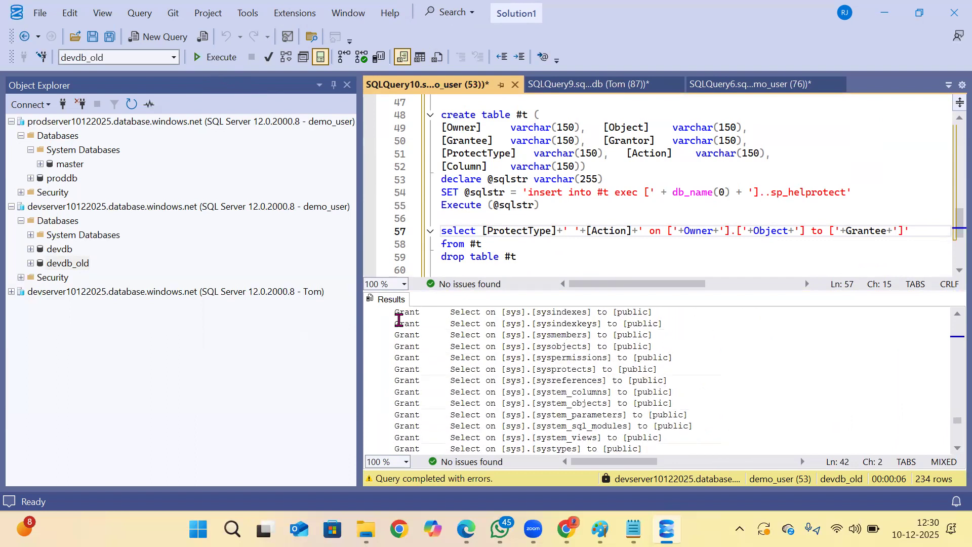
scroll(400, 321, "up", 15)
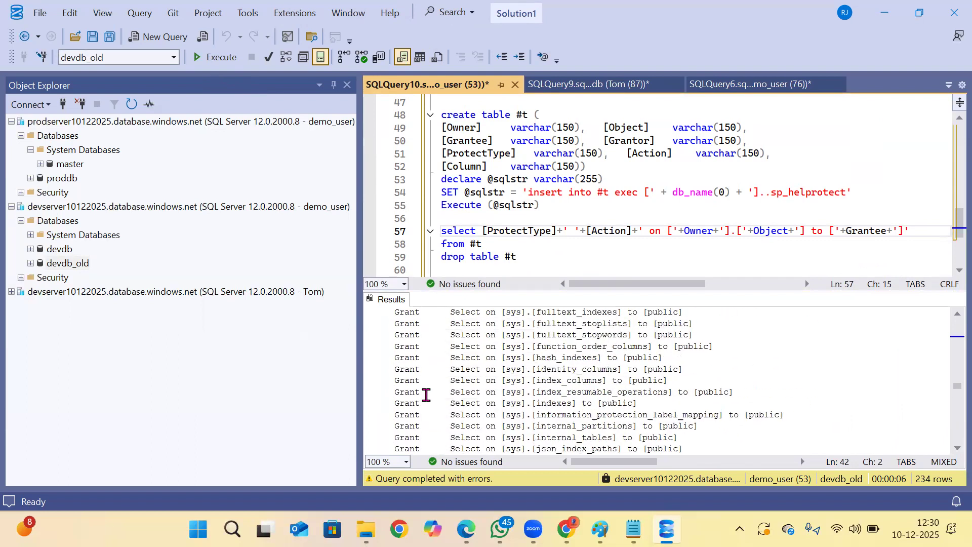
scroll(428, 393, "up", 15)
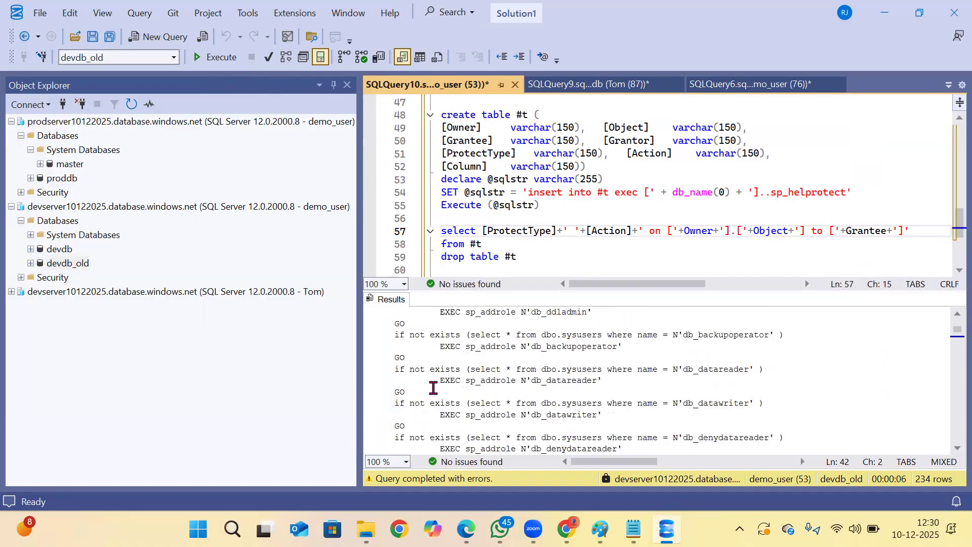
scroll(433, 388, "down", 5)
left_click(433, 388, "shift")
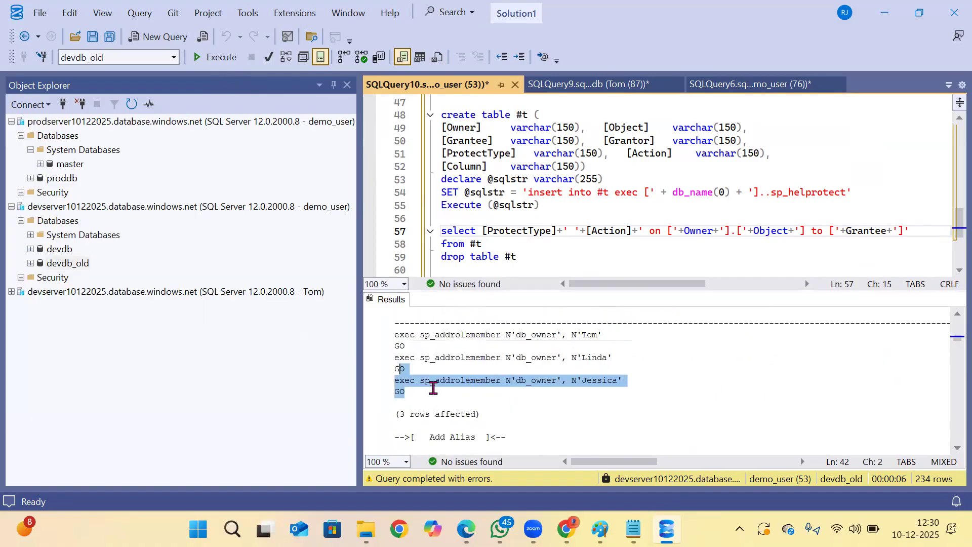
left_click_drag(413, 393, 363, 336)
key("ctrl+c")
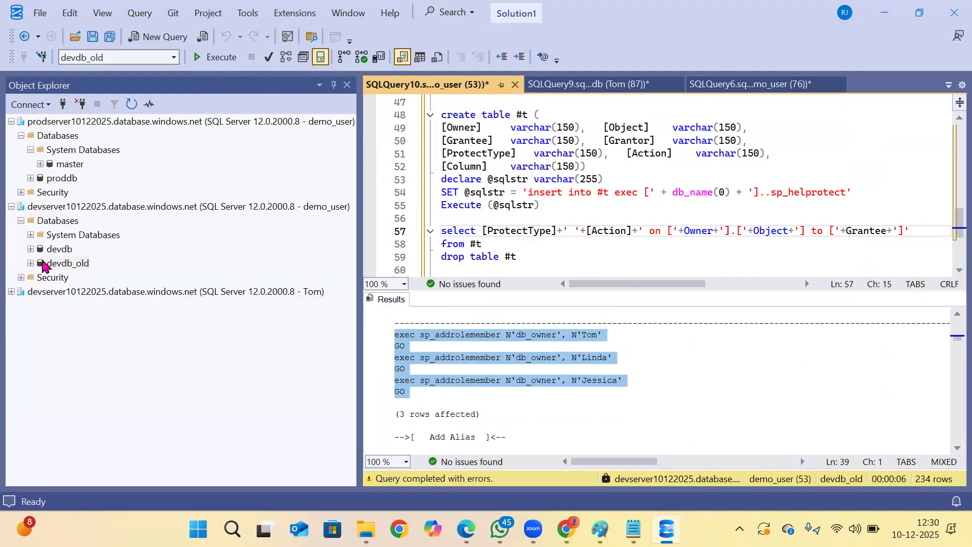
Open a new query on devdb under the demo_user connection and paste the db_owner role member statements.
left_click(68, 252)
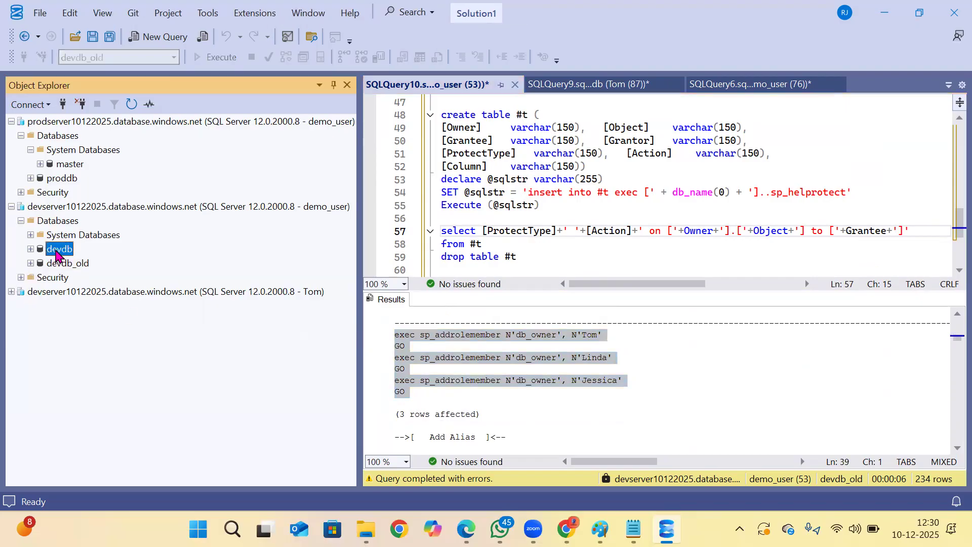
left_click(59, 261)
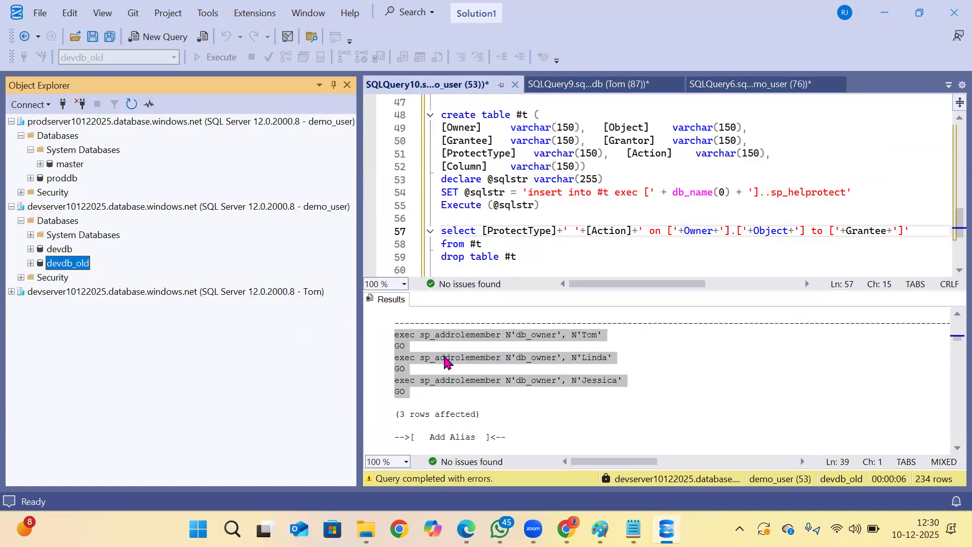
left_click(56, 250)
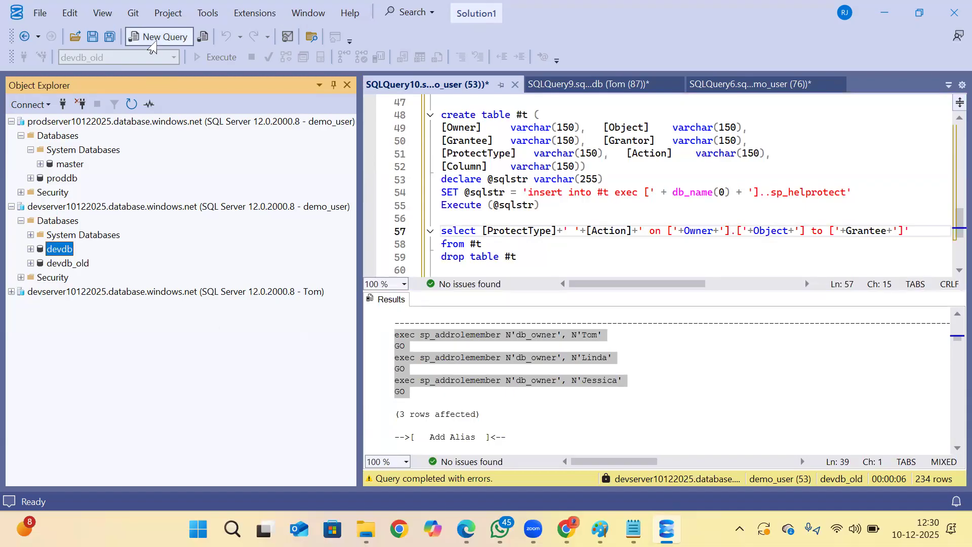
left_click(158, 36)
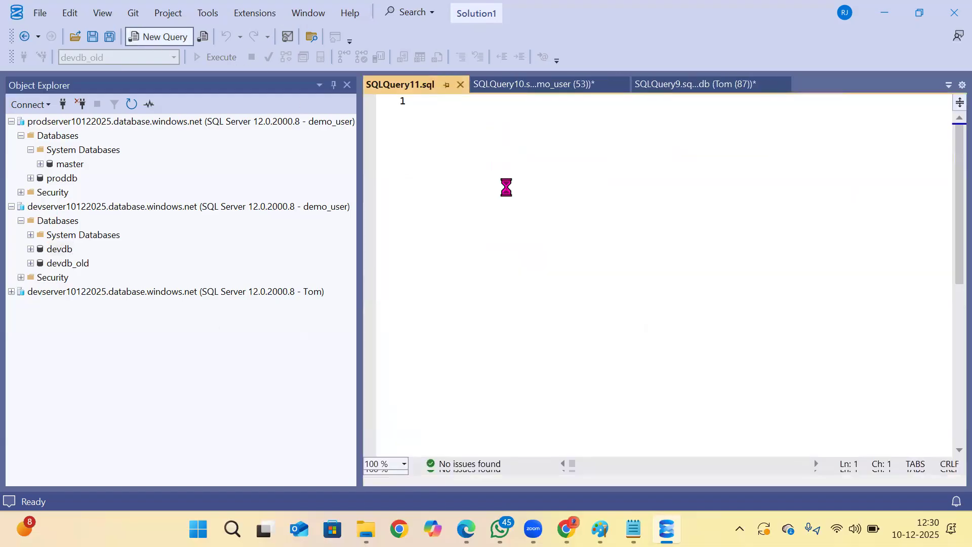
right_click(529, 184)
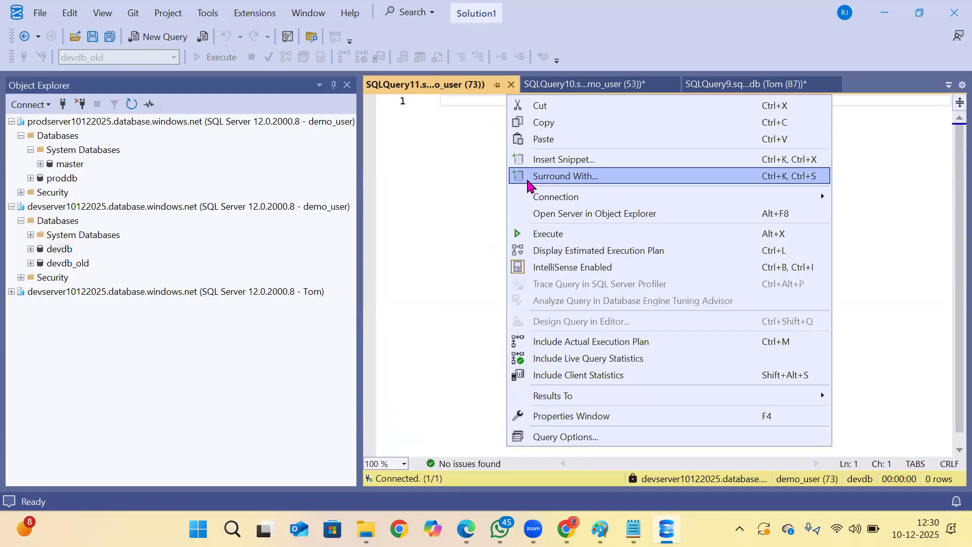
left_click(542, 139)
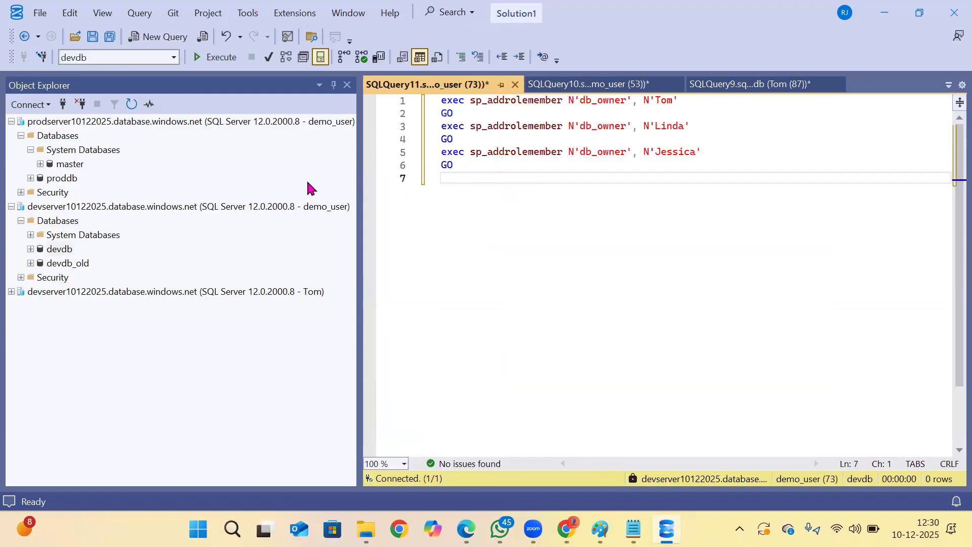
Run the sp_addrolemember statements in devdb to add the three users to db_owner.
left_click(65, 264)
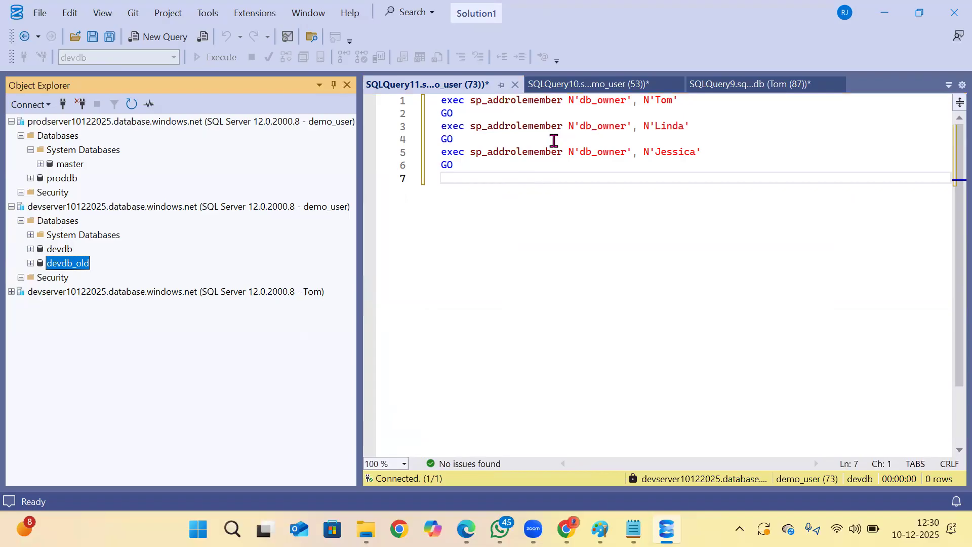
left_click(572, 178)
left_click(196, 55)
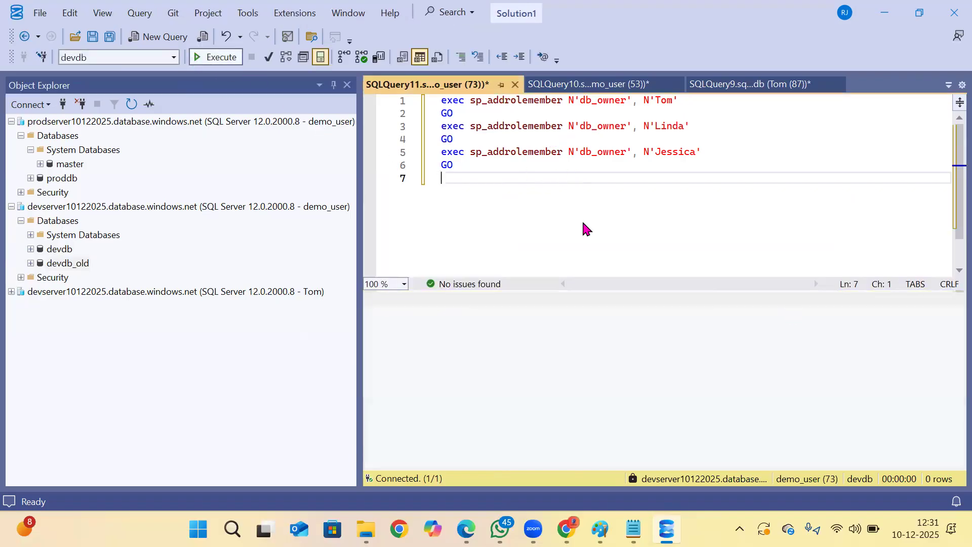
left_click(572, 88)
left_click(450, 90)
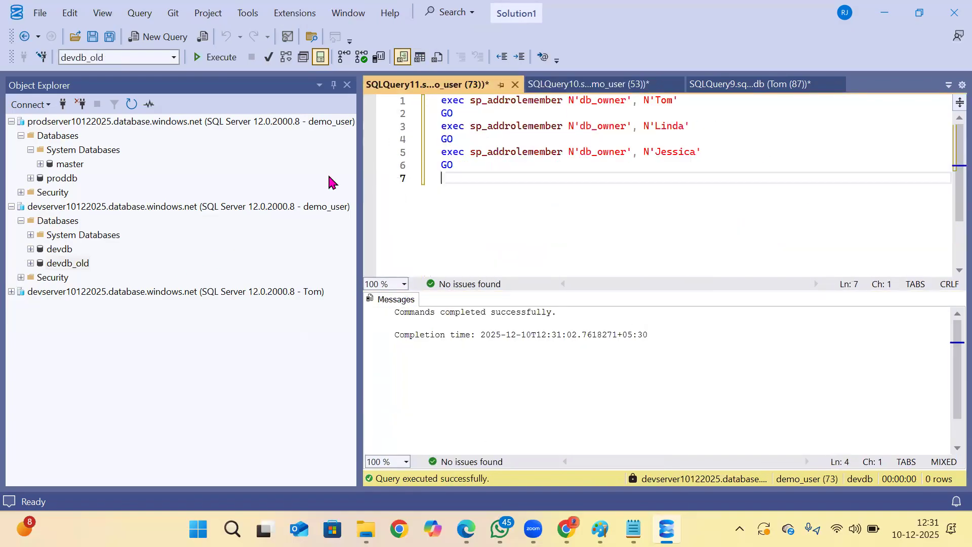
Disconnect and reconnect the remapped SQL login to devdb on devserver10122025, and open a new query on devdb under it.
left_click(11, 292)
left_click(124, 292)
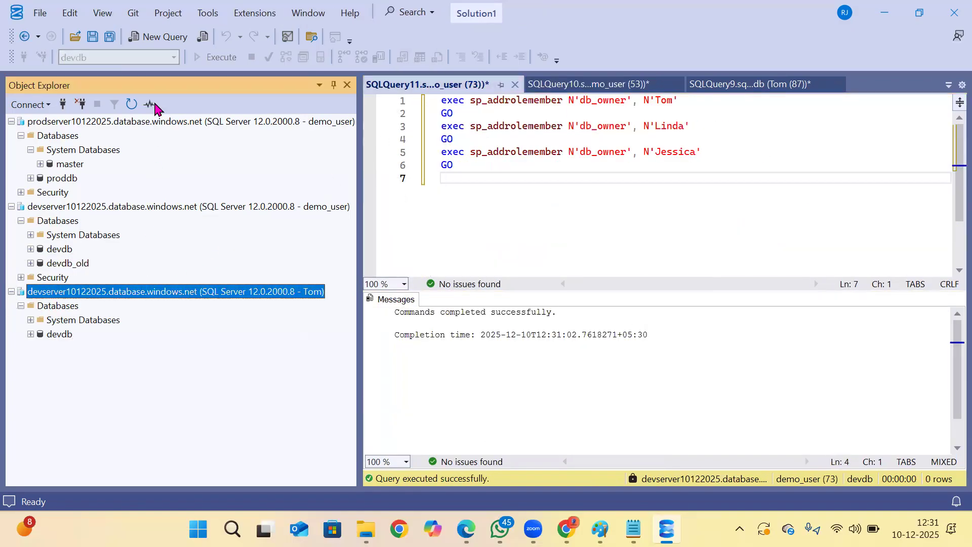
left_click(81, 104)
left_click(62, 104)
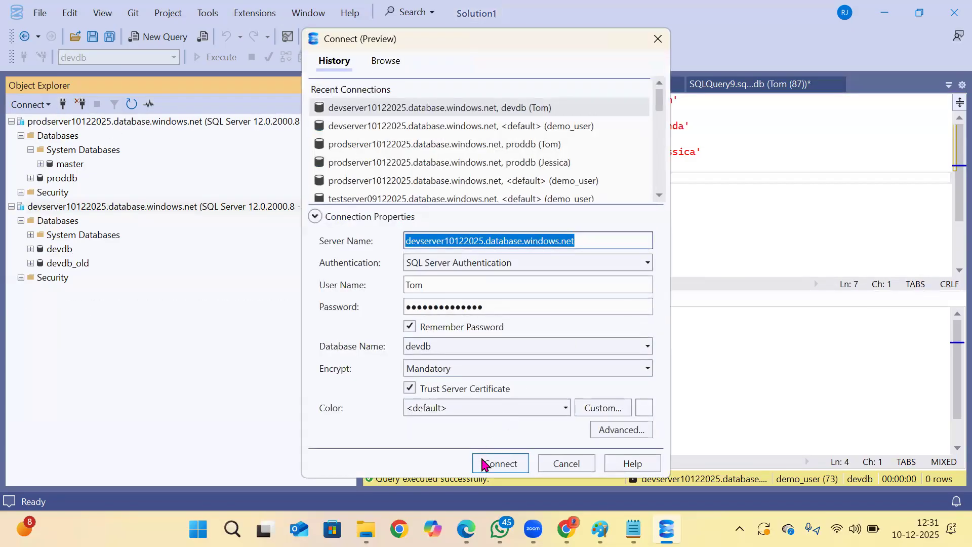
left_click(484, 465)
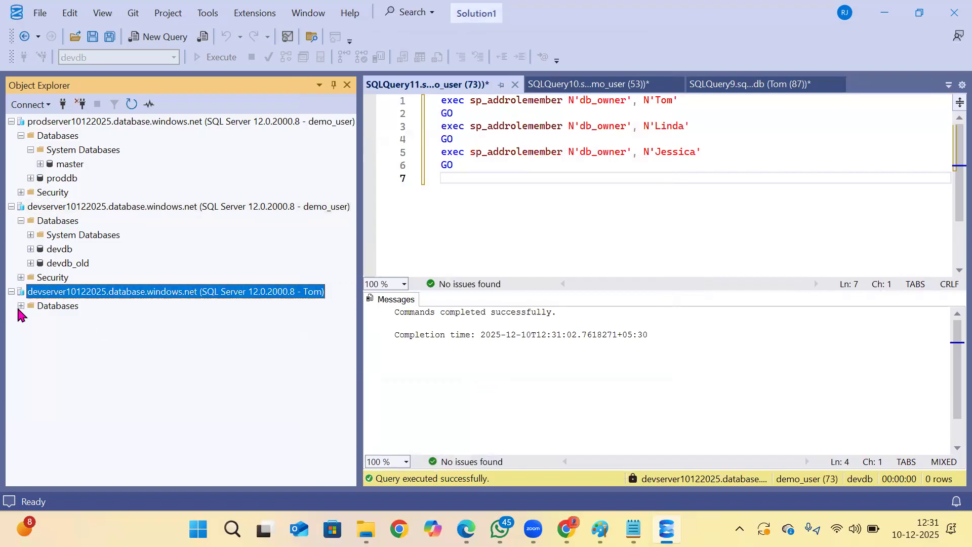
left_click(58, 335)
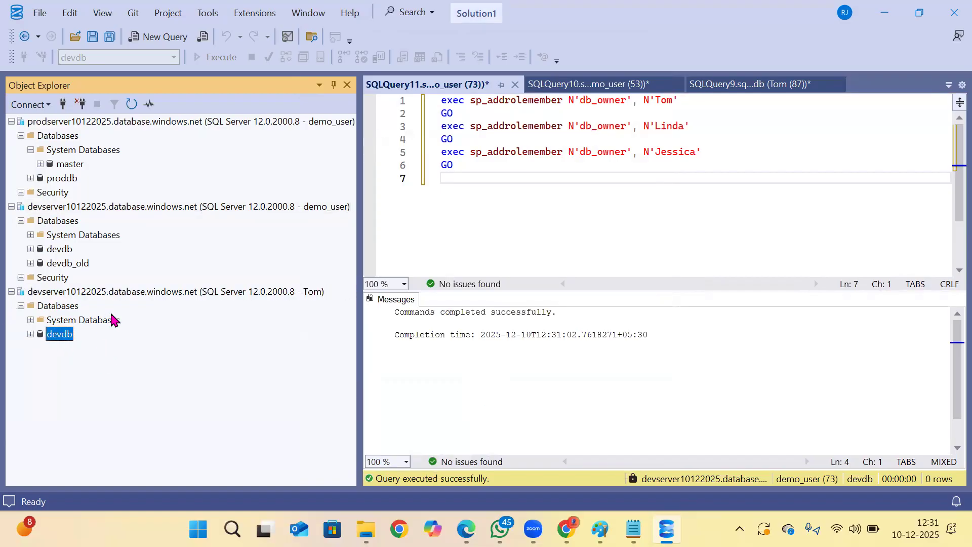
left_click(173, 44)
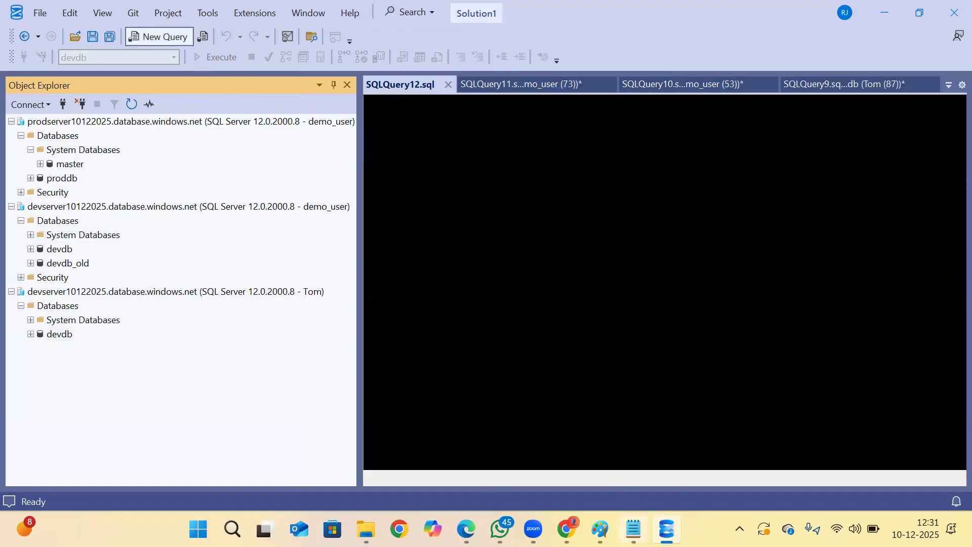
Switch to Notepad, copy the create, insert and select statements for t1 from the security notes, and return to SQL Server Management Studio.
left_click(633, 529)
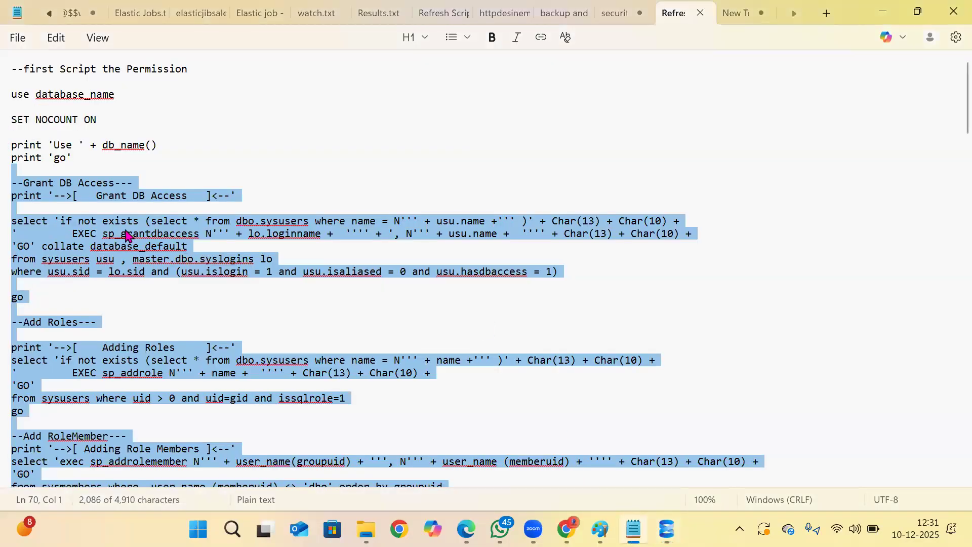
left_click(564, 13)
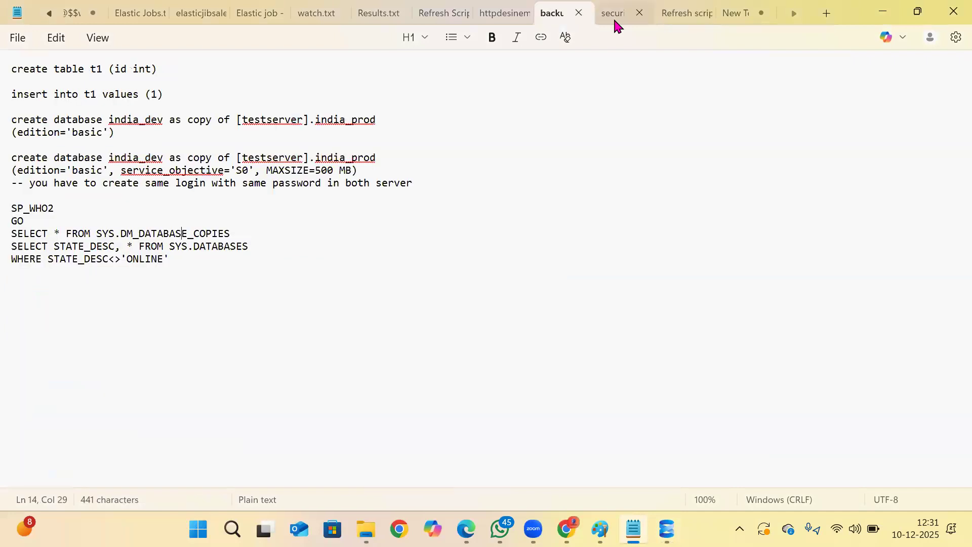
left_click(612, 17)
left_click_drag(154, 260, 12, 231)
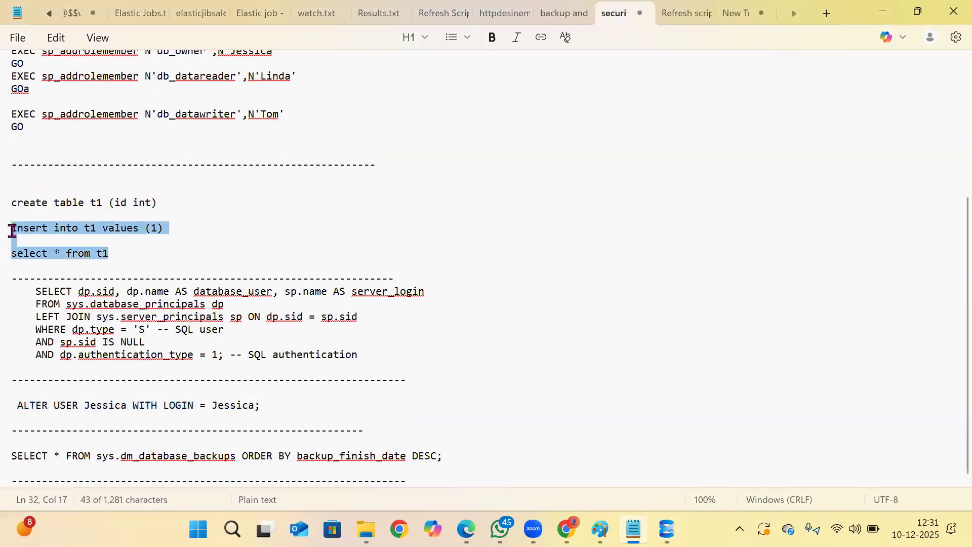
left_click_drag(119, 246, 12, 201)
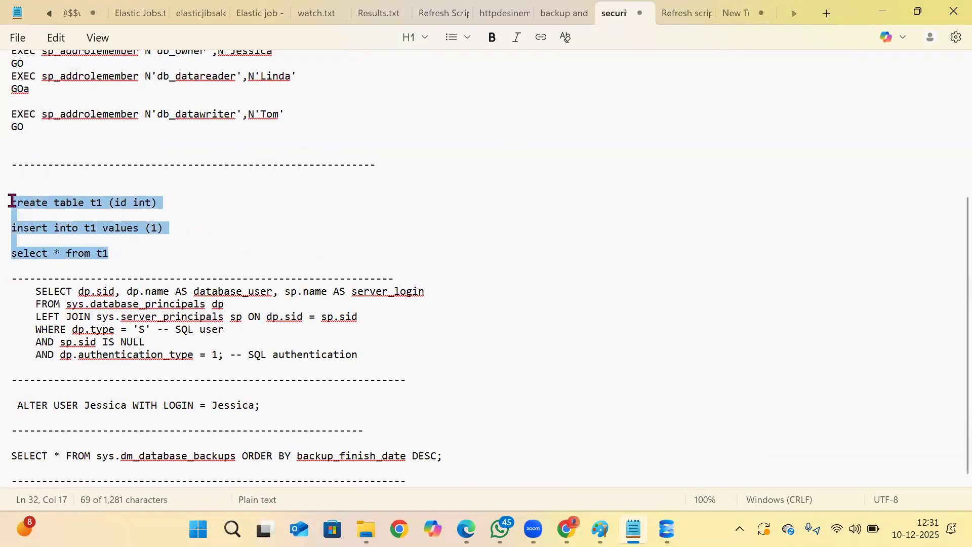
key("ctrl+c")
left_click(666, 529)
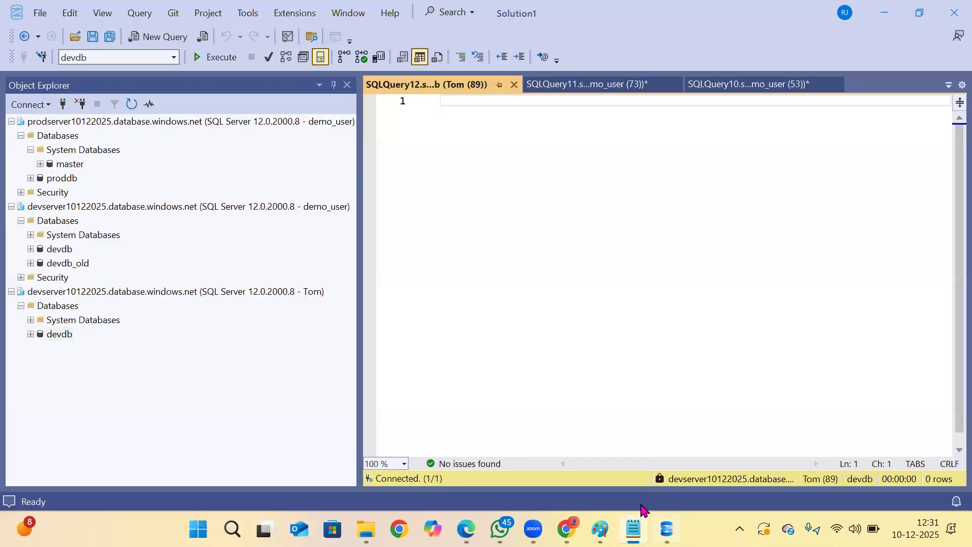
Paste the t1 statements into the devdb query, run the select on t1, and insert a row with value 1.
key("ctrl+v")
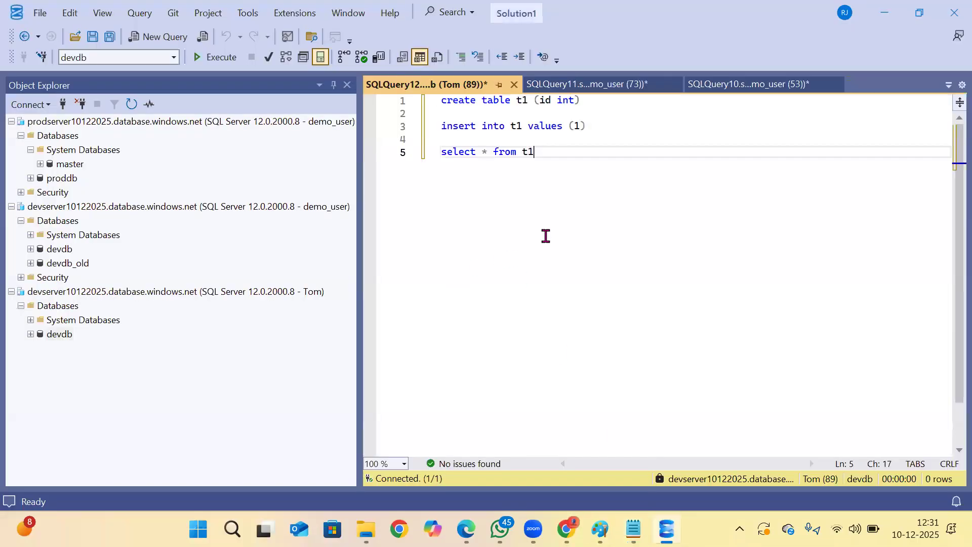
key("shift+Home")
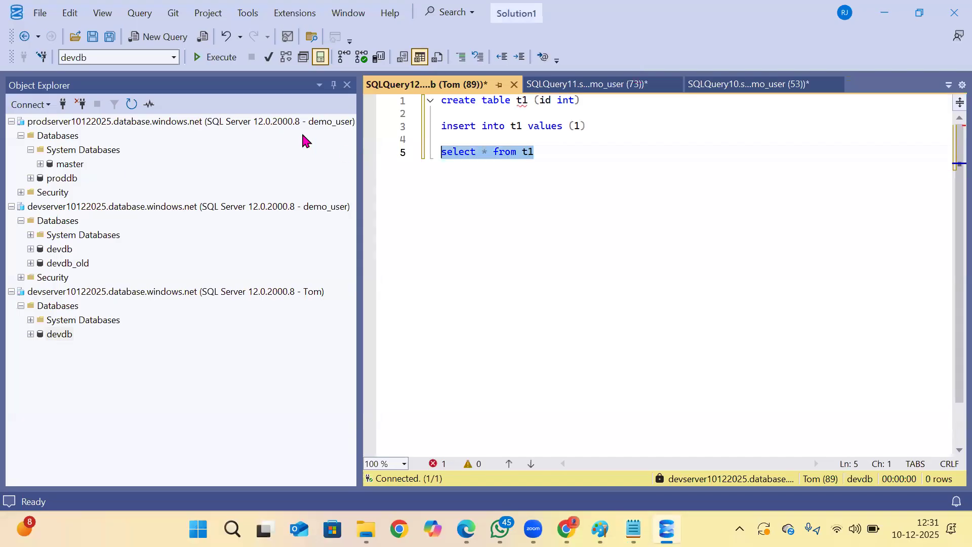
left_click(215, 56)
left_click_drag(604, 128, 357, 130)
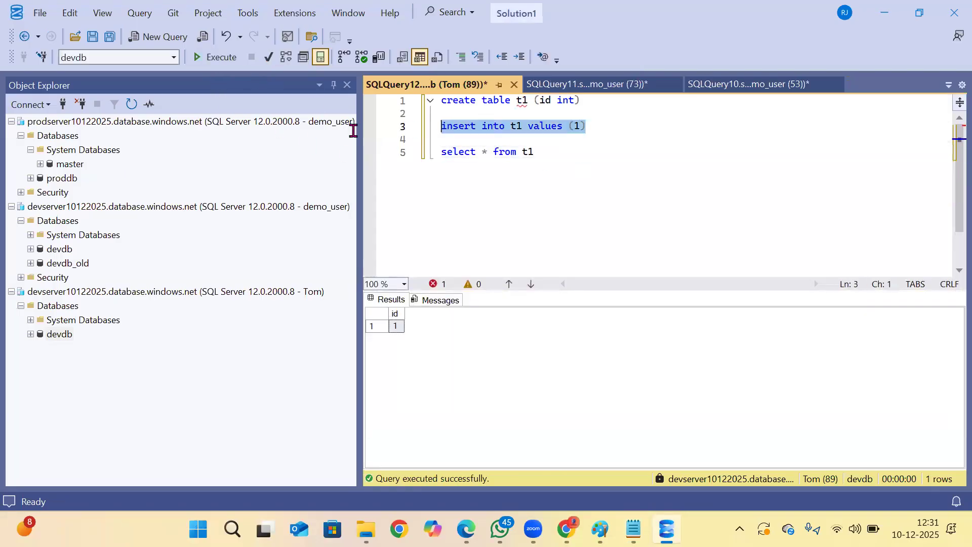
left_click(215, 56)
left_click(594, 234)
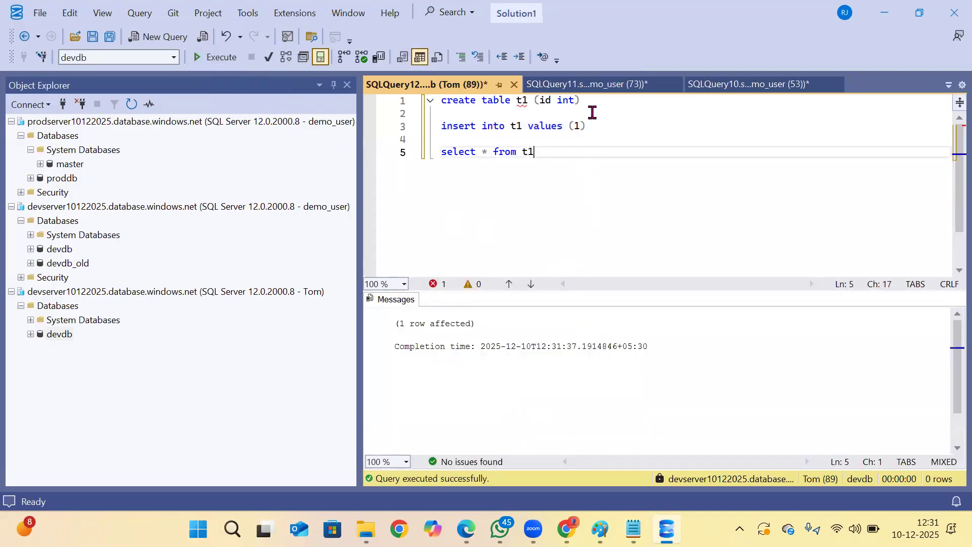
Rename the table in the create statement to t10 and run that statement alone in devdb.
left_click(527, 100)
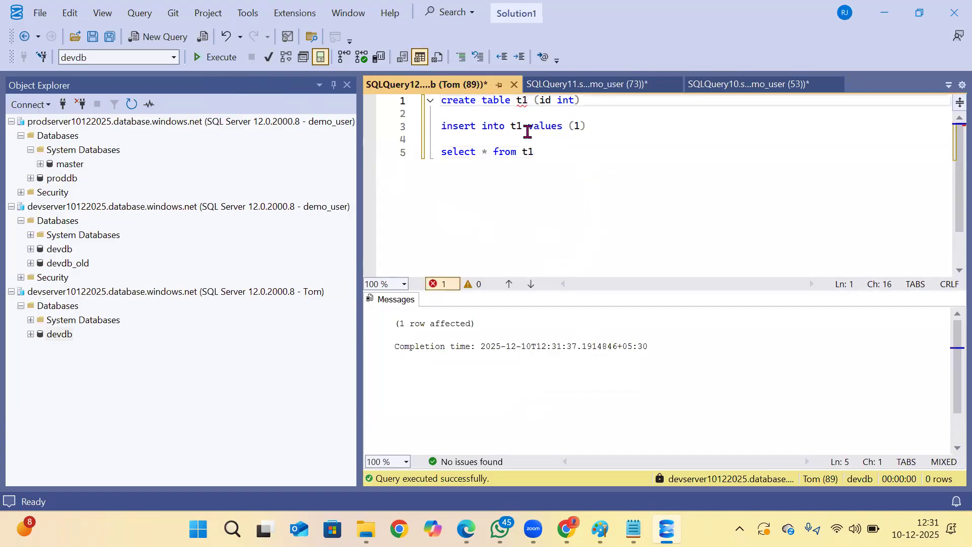
type("0")
left_click_drag(609, 100, 273, 75)
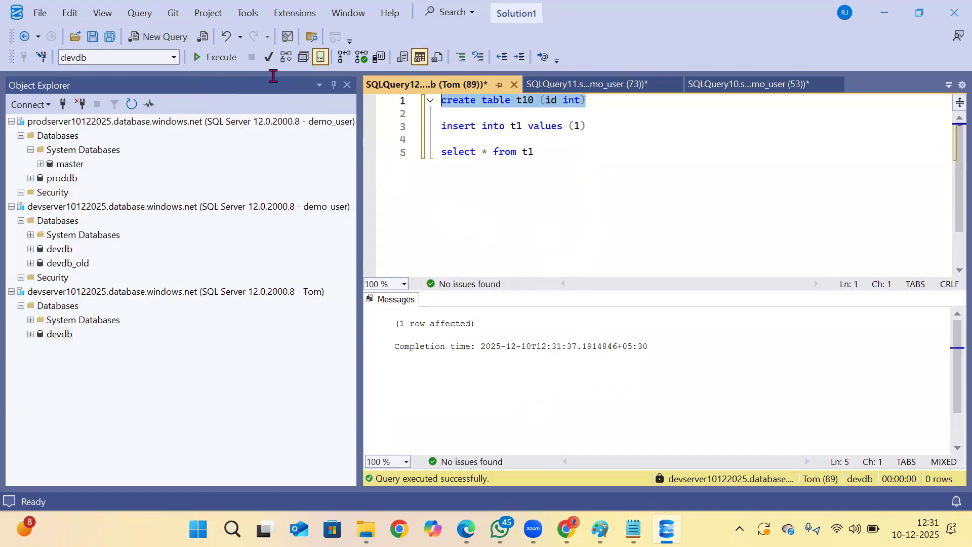
left_click(214, 57)
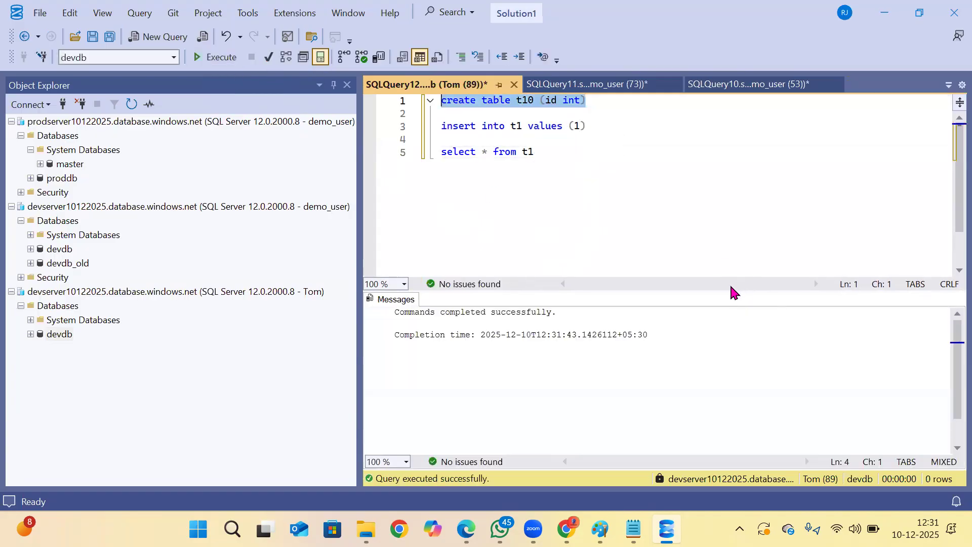
Copy the user name in the third db_owner statement of the demo_user query.
left_click(66, 315)
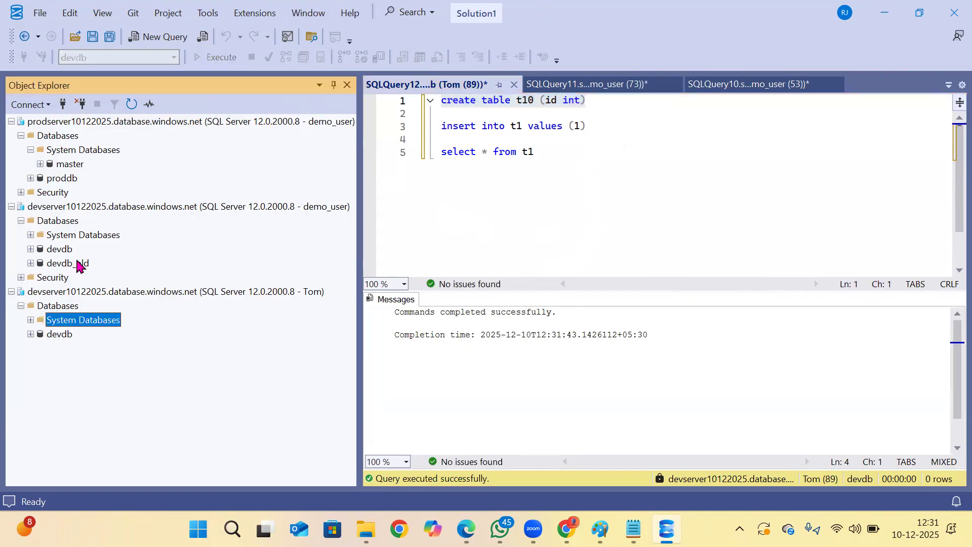
left_click(62, 294)
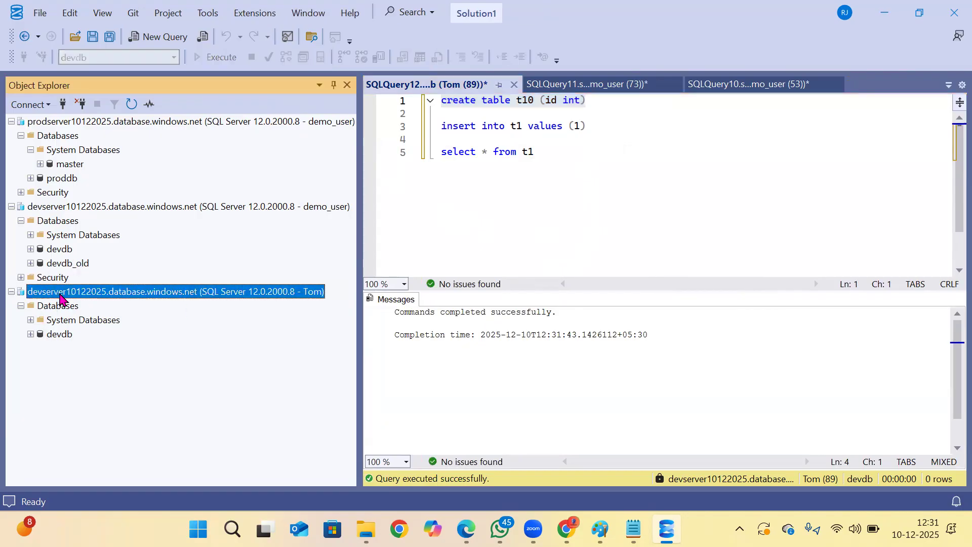
left_click(587, 89)
left_click(671, 155)
double_click(671, 155)
right_click(671, 155)
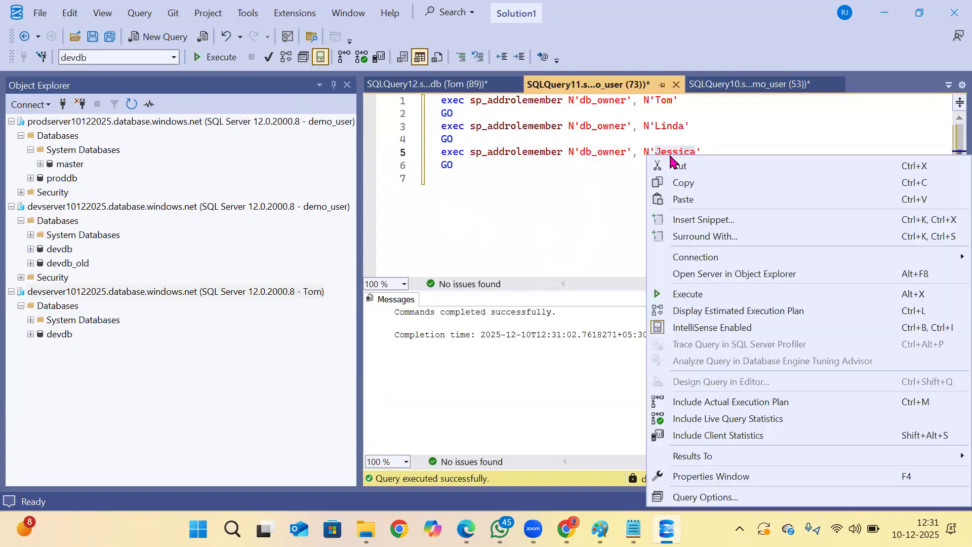
left_click(692, 181)
Disconnect the current SQL login from devserver10122025 and reconnect to devdb with the copied user name.
left_click(51, 311)
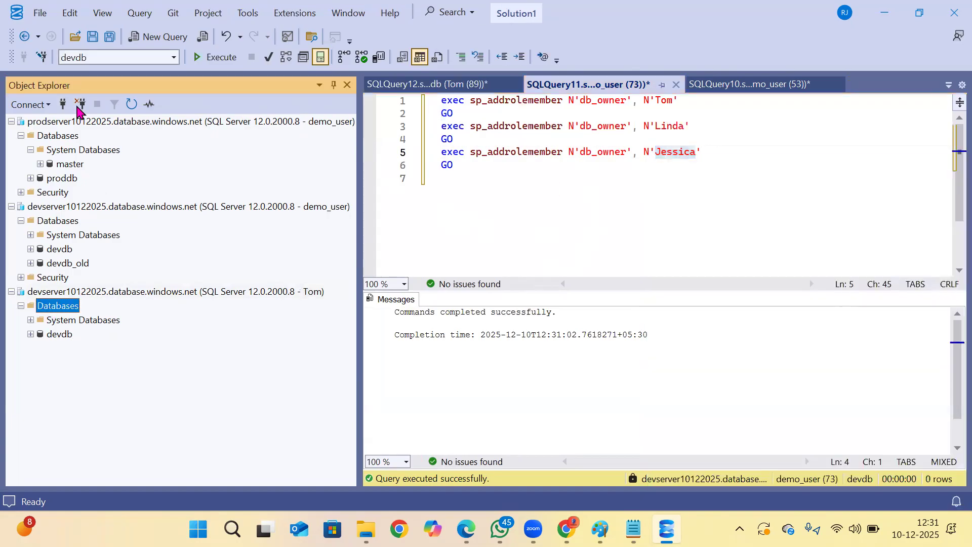
left_click(80, 103)
left_click(63, 104)
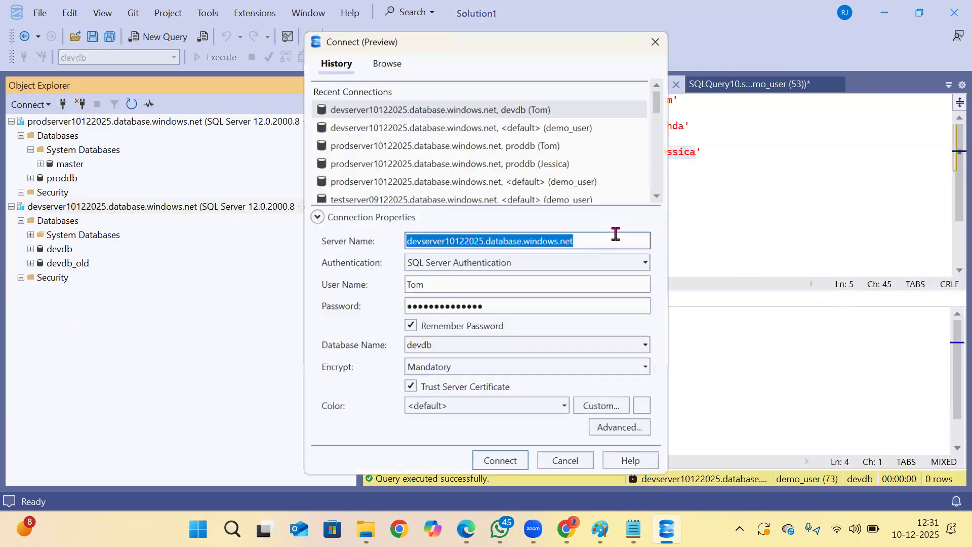
left_click(445, 281)
key("ctrl+v")
left_click(496, 462)
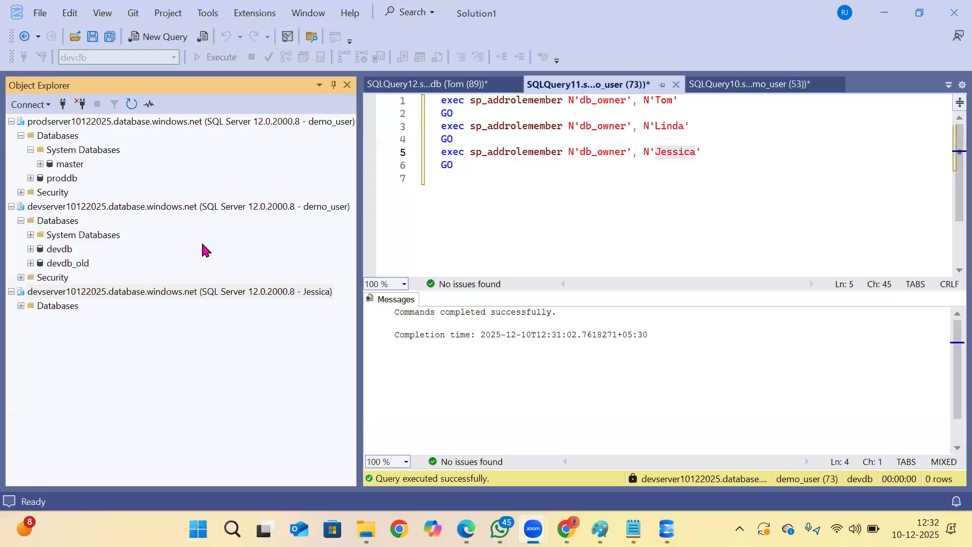
Open a new query on devdb under the newly connected SQL login.
left_click(21, 305)
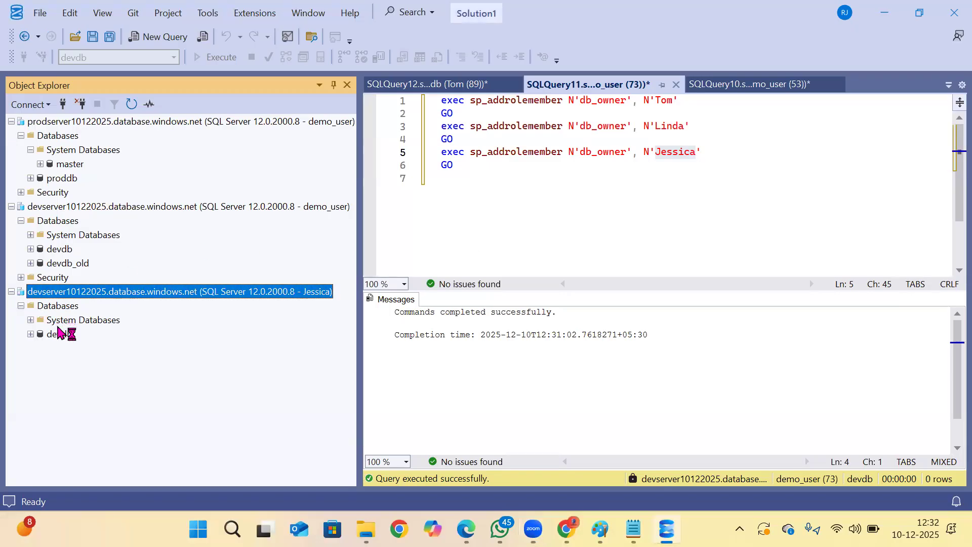
left_click(59, 333)
left_click(136, 40)
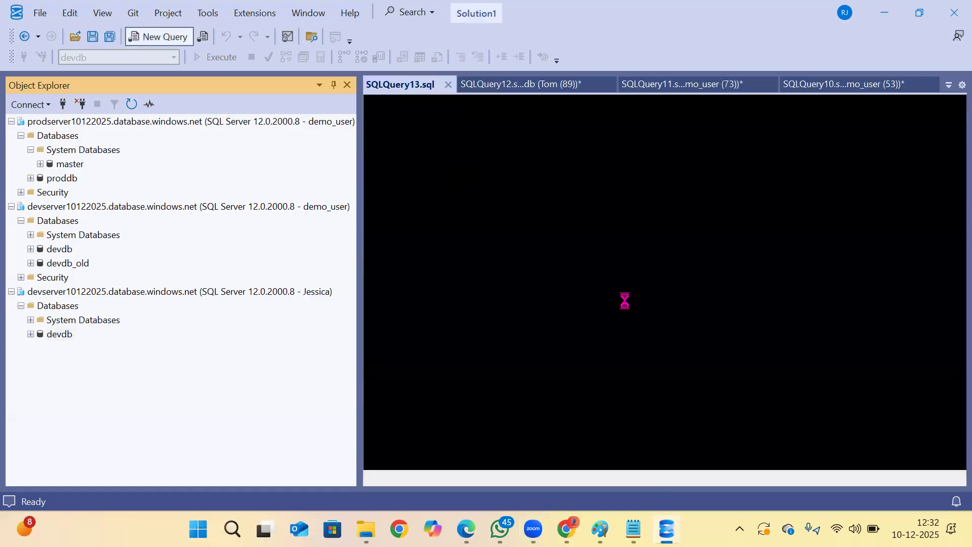
Copy the create, insert and select statements for t1 from the Notepad security notes and paste them into the new SQL Server Management Studio query.
key("alt+Tab")
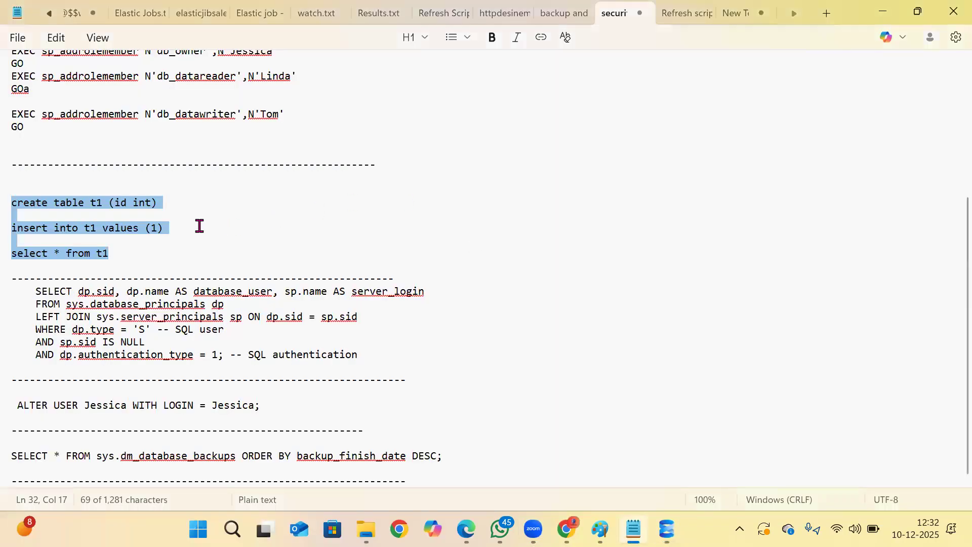
scroll(177, 212, "up", 5)
left_click_drag(136, 436, 16, 381)
key("ctrl+c")
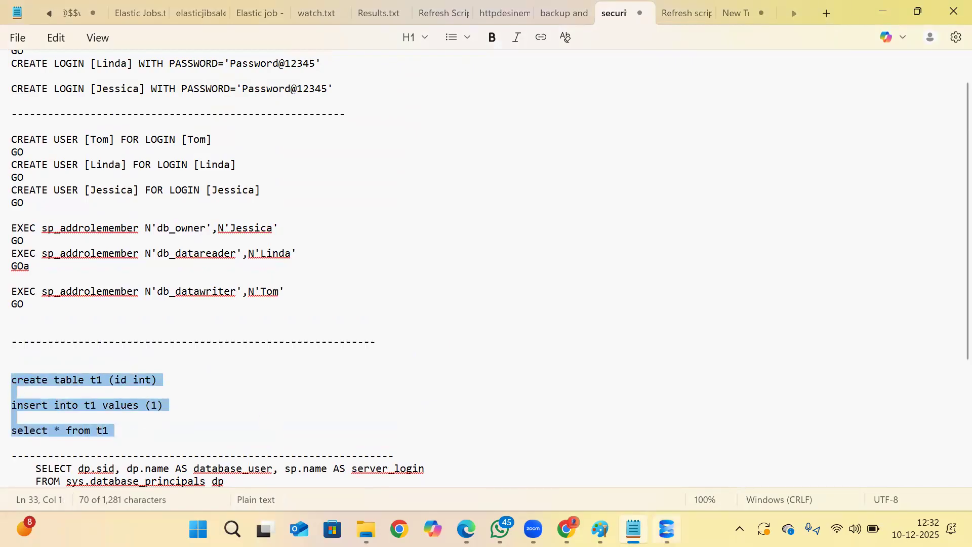
key("alt+Tab")
key("ctrl+v")
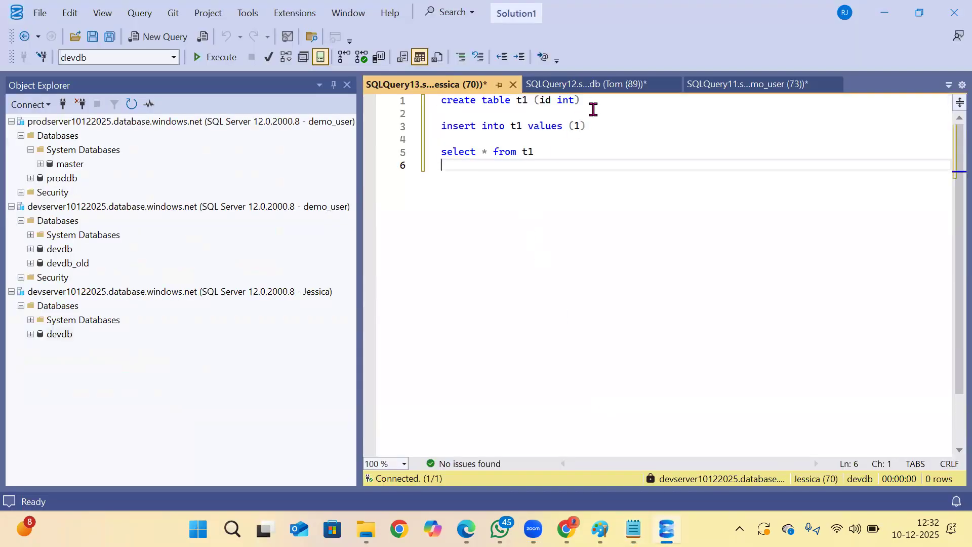
Change the table name in the create statement to t20 and run that statement alone.
left_click(527, 101)
key("BackSpace")
type("20")
left_click_drag(603, 101, 293, 87)
key("F5")
Run the insert of value 1 into t1, and run the select on t1.
left_click(601, 133)
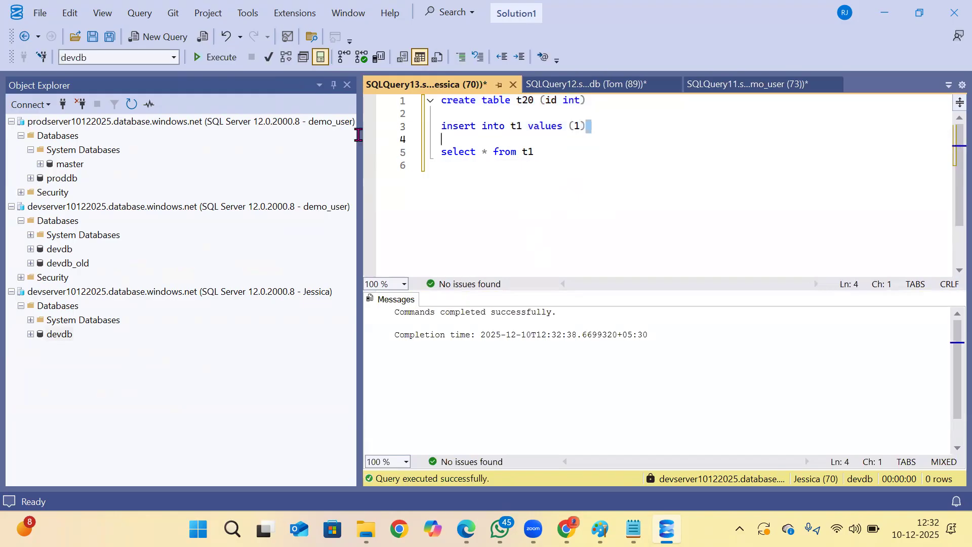
left_click_drag(358, 134, 359, 126)
key("F5")
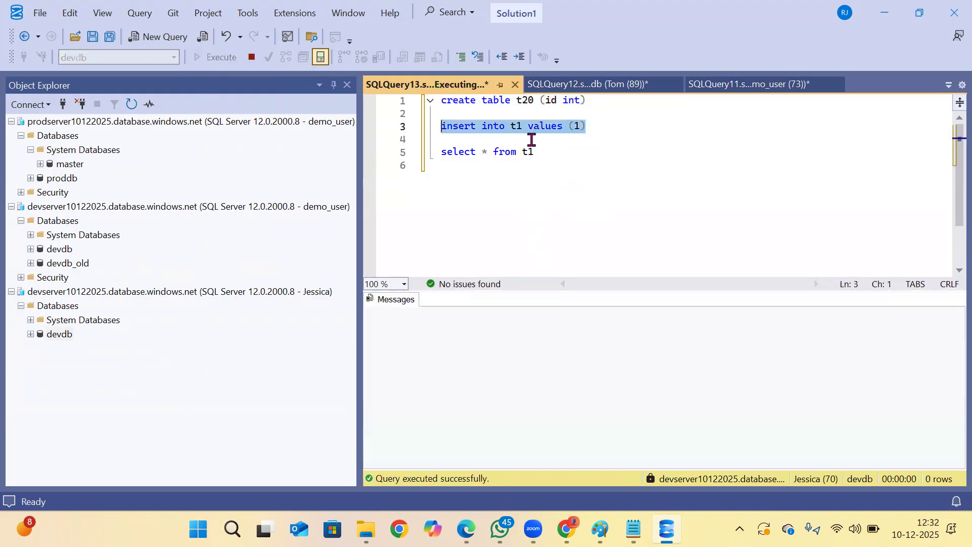
left_click_drag(534, 152, 238, 99)
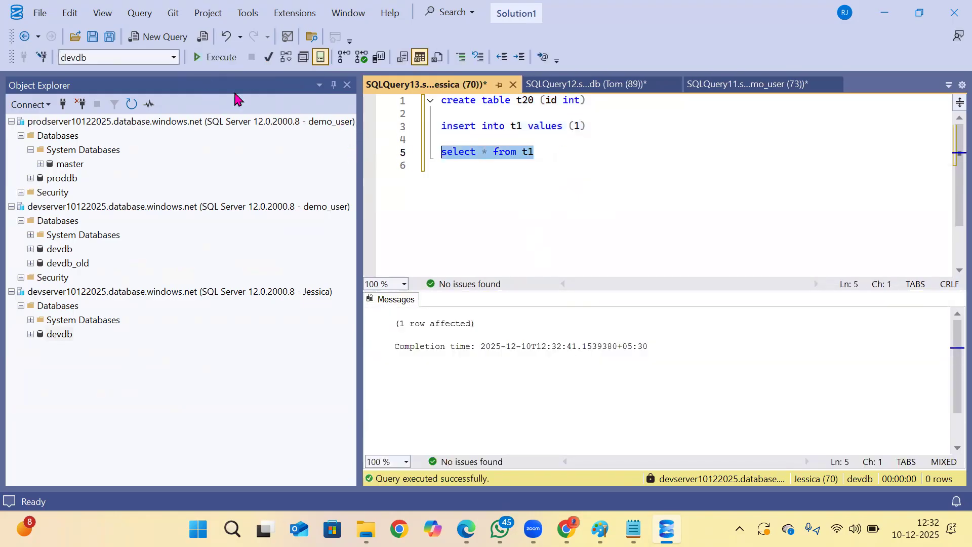
key("F5")
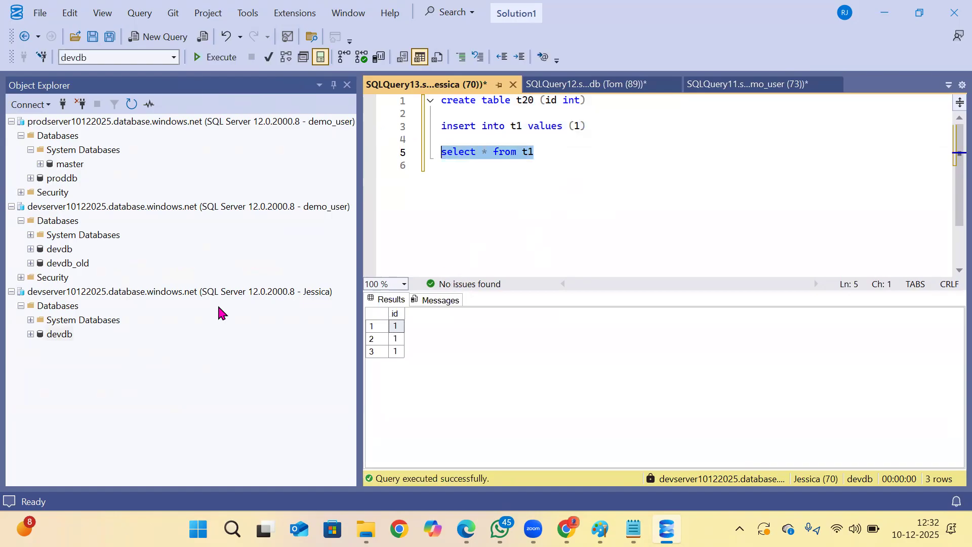
Disconnect the tested SQL login's connection to devserver10122025.
left_click(76, 306)
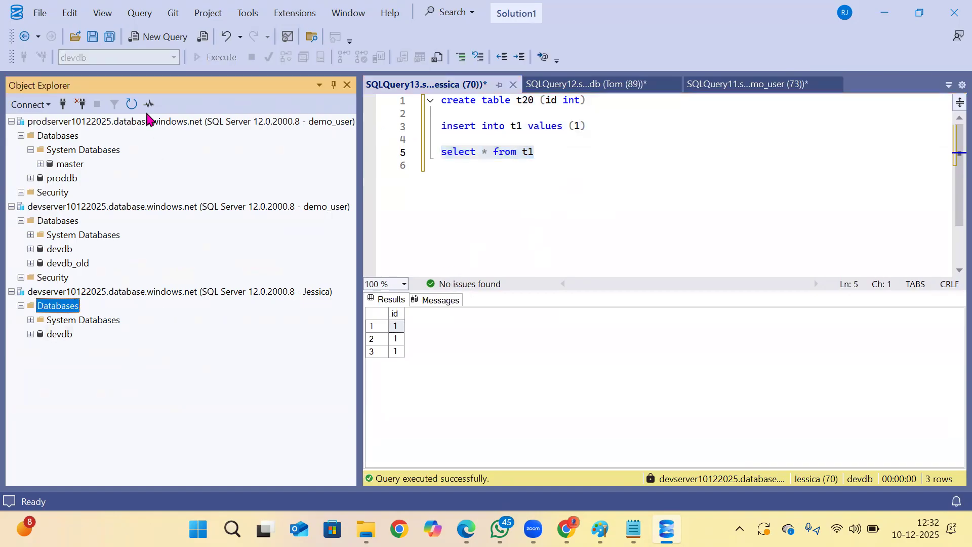
left_click(81, 104)
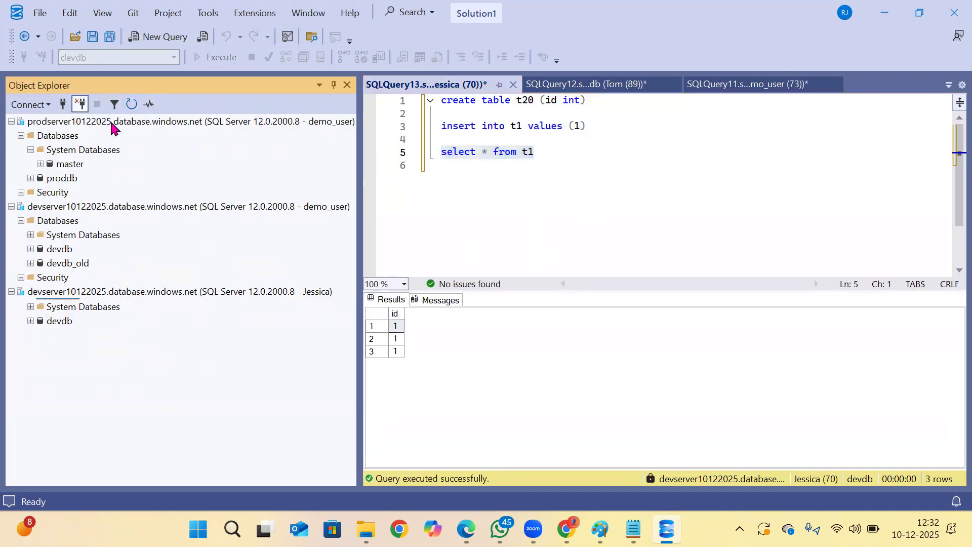
left_click(63, 149)
left_click(54, 180)
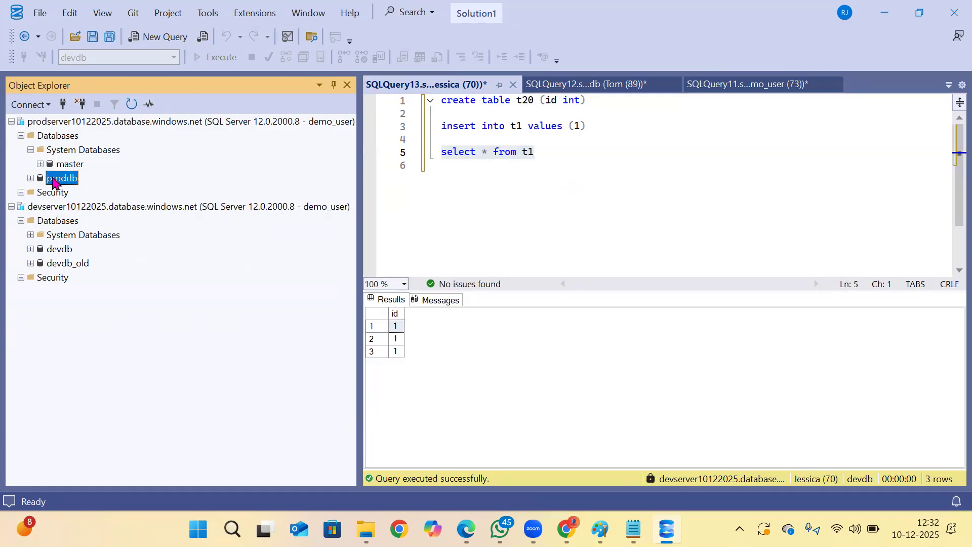
left_click(82, 265)
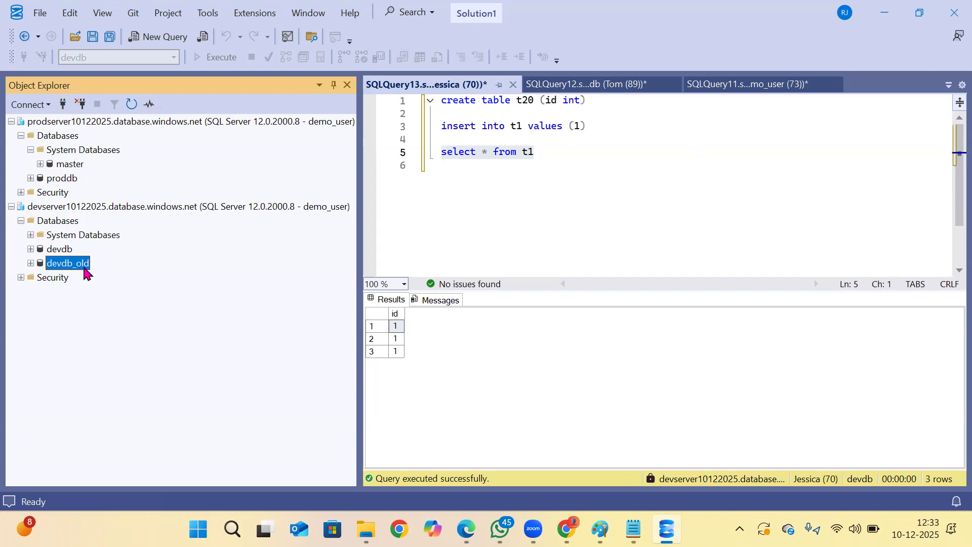
left_click(54, 251)
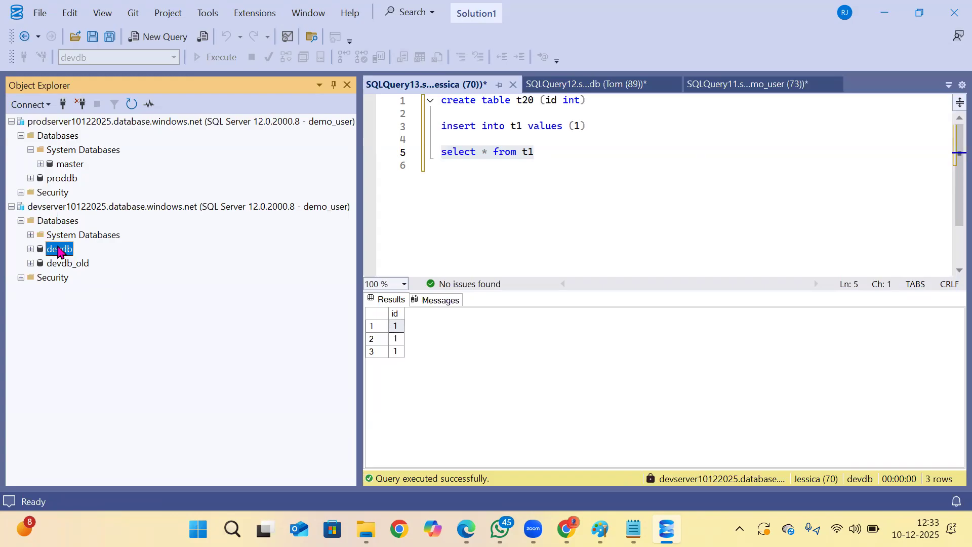
left_click(70, 210)
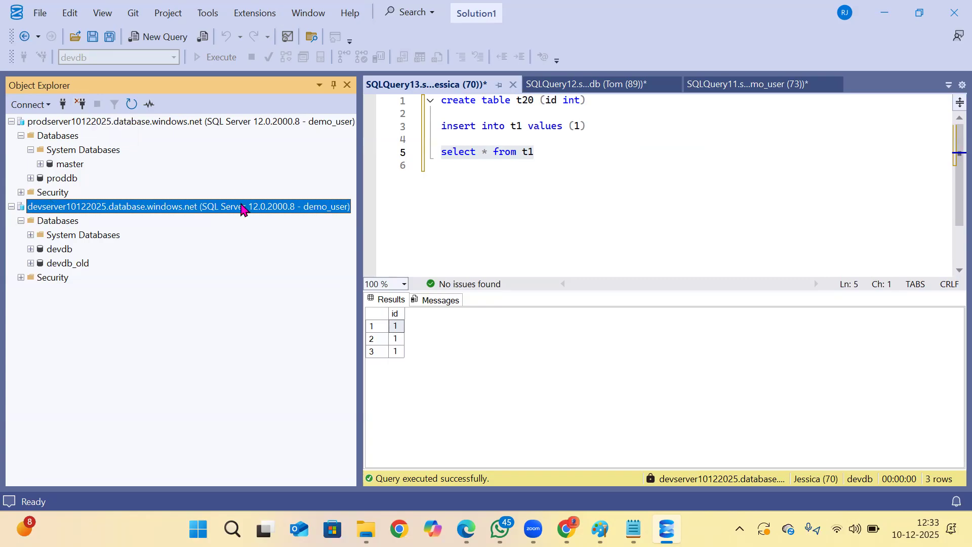
Switch to the Azure portal in Edge and start creating a new database from the Azure SQL databases list.
left_click(466, 527)
left_click(32, 105)
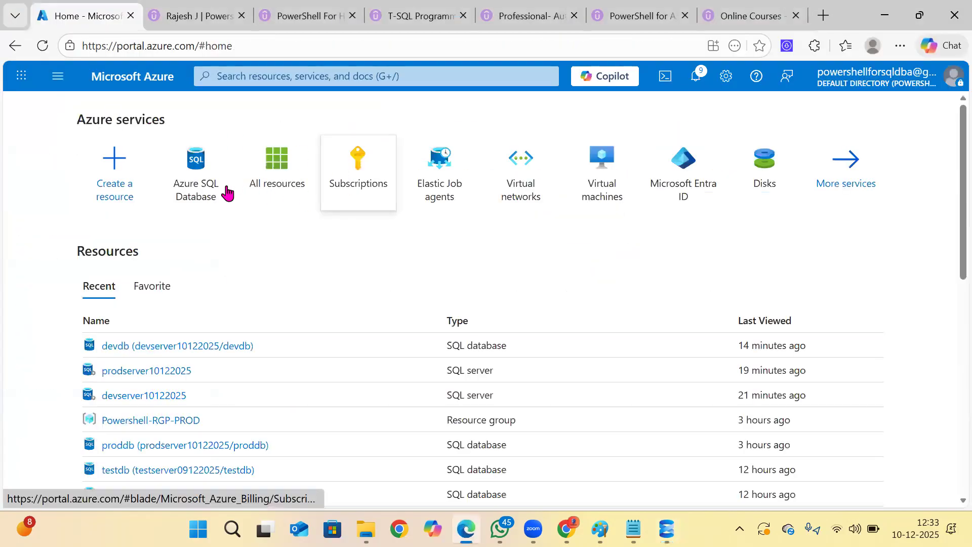
left_click(198, 162)
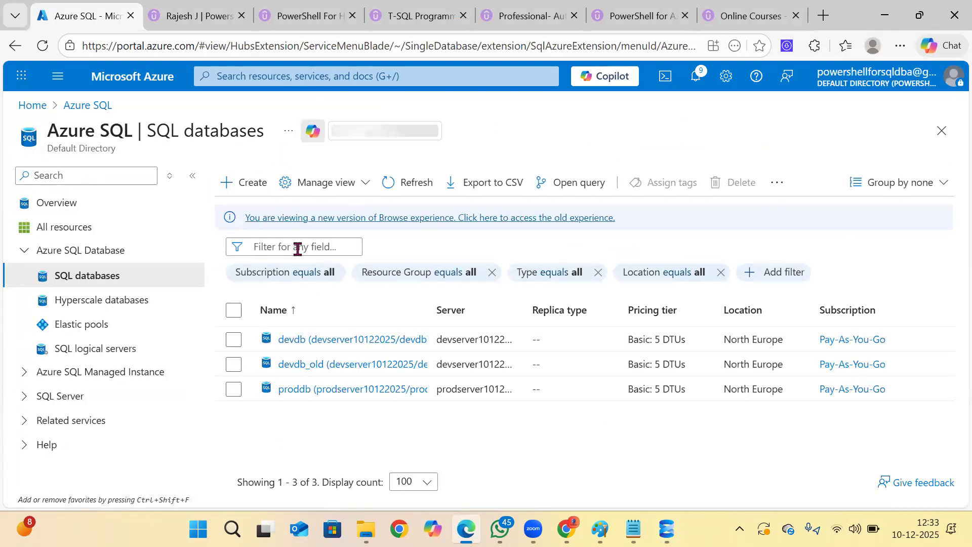
left_click(252, 189)
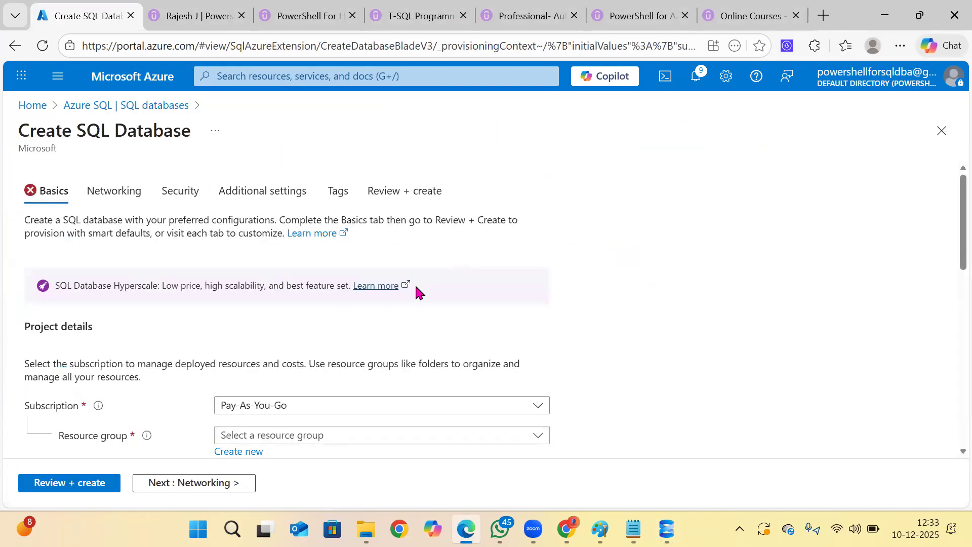
Name the new SQL database testdb, using resource group Powershell-RGP-PROD under the Pay-As-You-Go subscription.
scroll(413, 294, "down", 5)
scroll(414, 298, "up", 3)
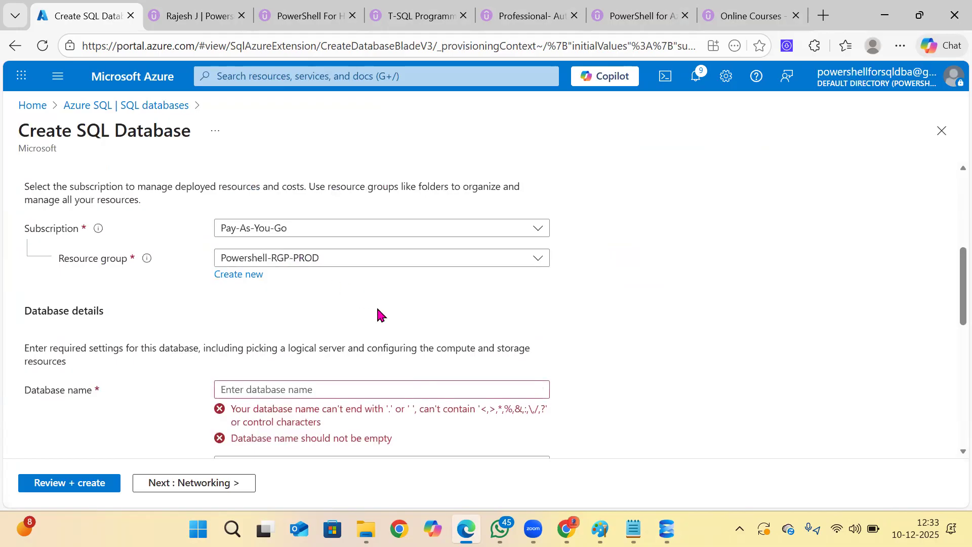
left_click(305, 384)
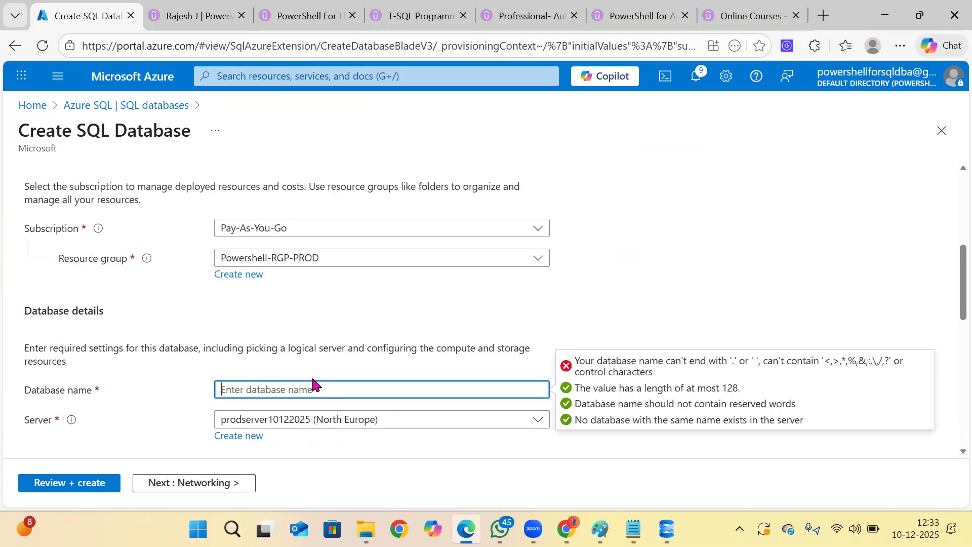
type("t")
scroll(314, 384, "down", 10)
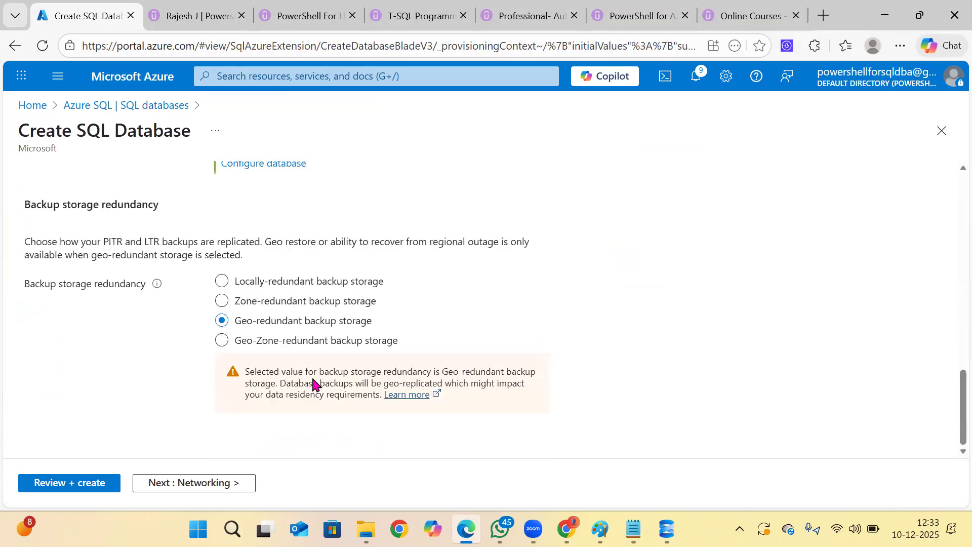
scroll(314, 384, "up", 15)
scroll(315, 385, "down", 5)
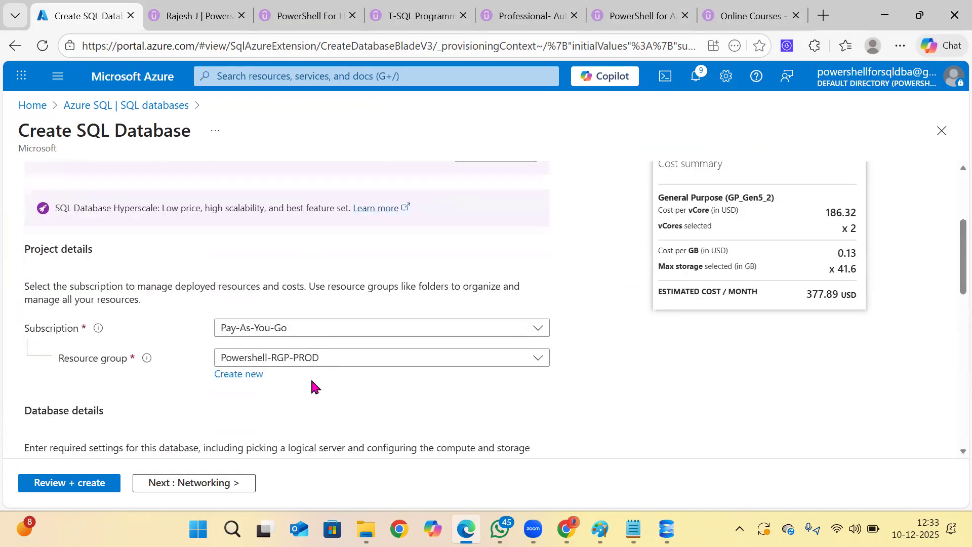
left_click(277, 312)
type("testdb")
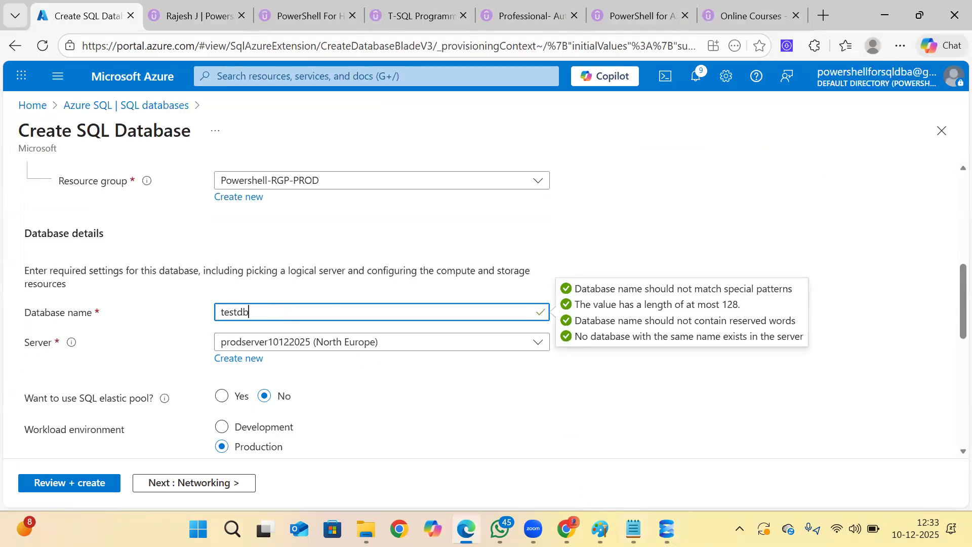
left_click(666, 529)
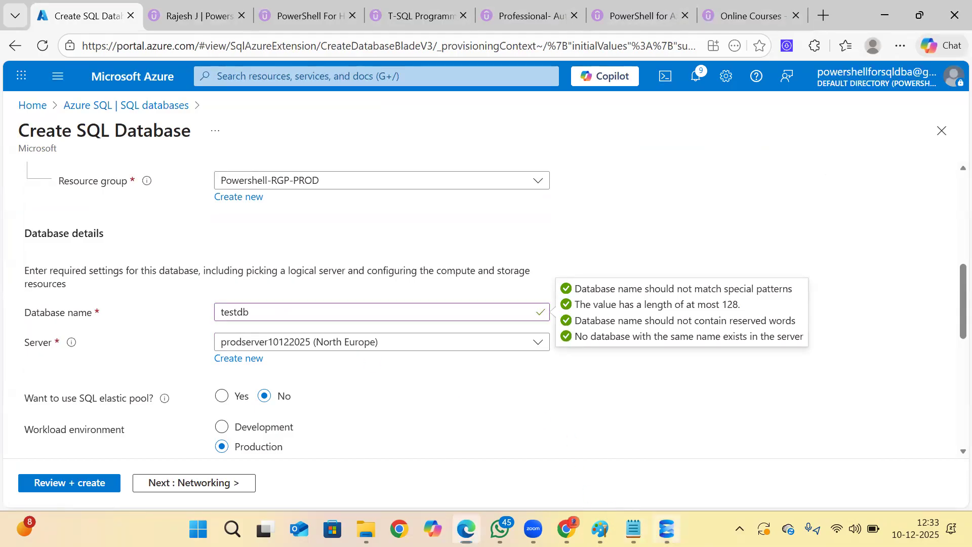
left_click(666, 529)
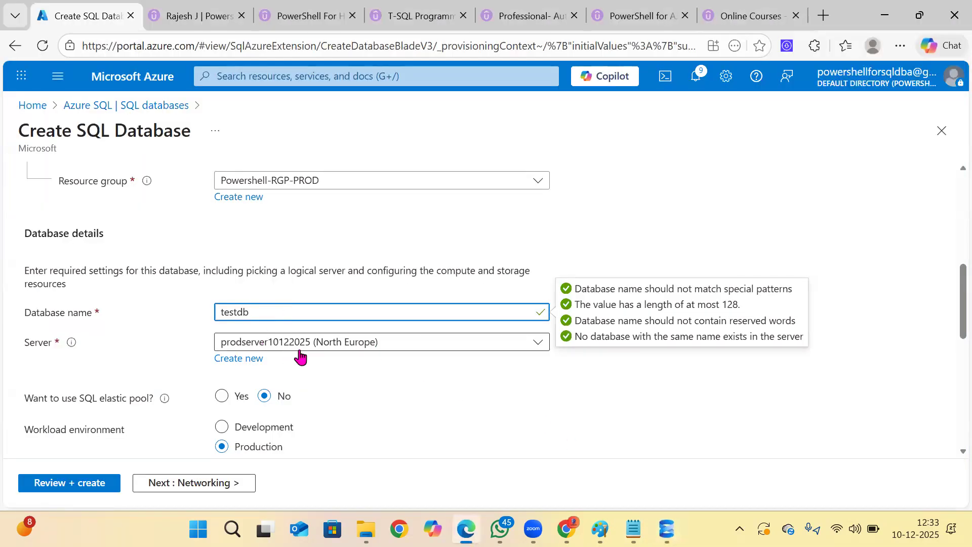
Start creating a new server for the database, named testserver10122025 and located in (Europe) North Europe.
left_click(256, 358)
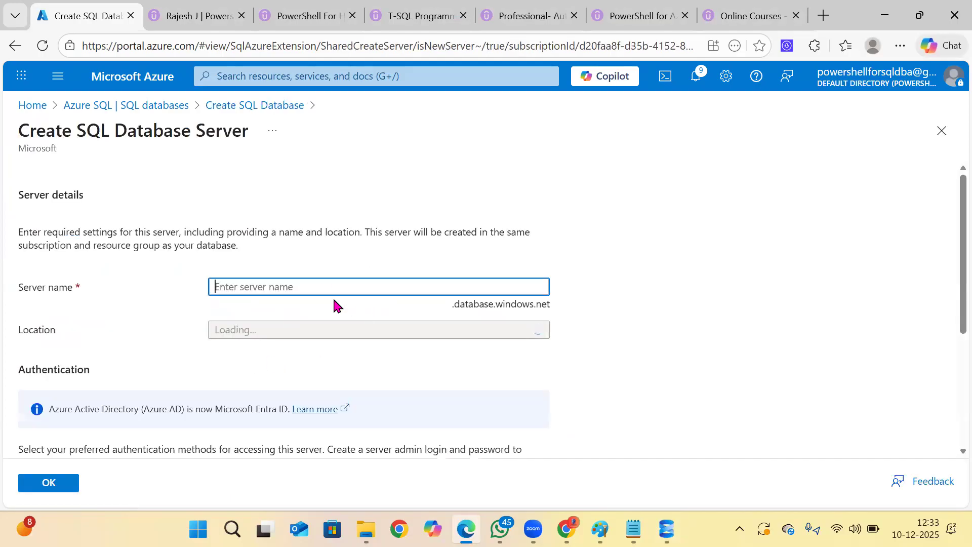
type("tes")
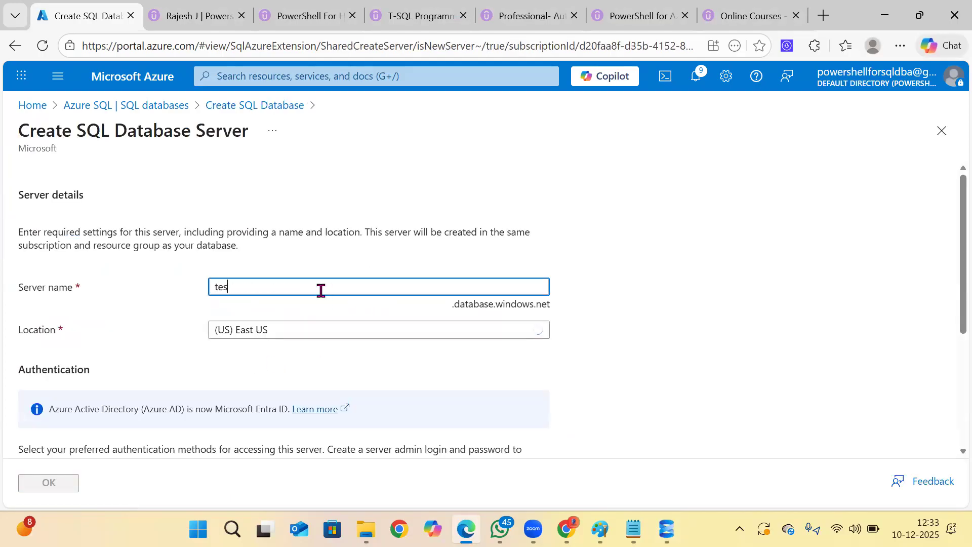
type("tserver")
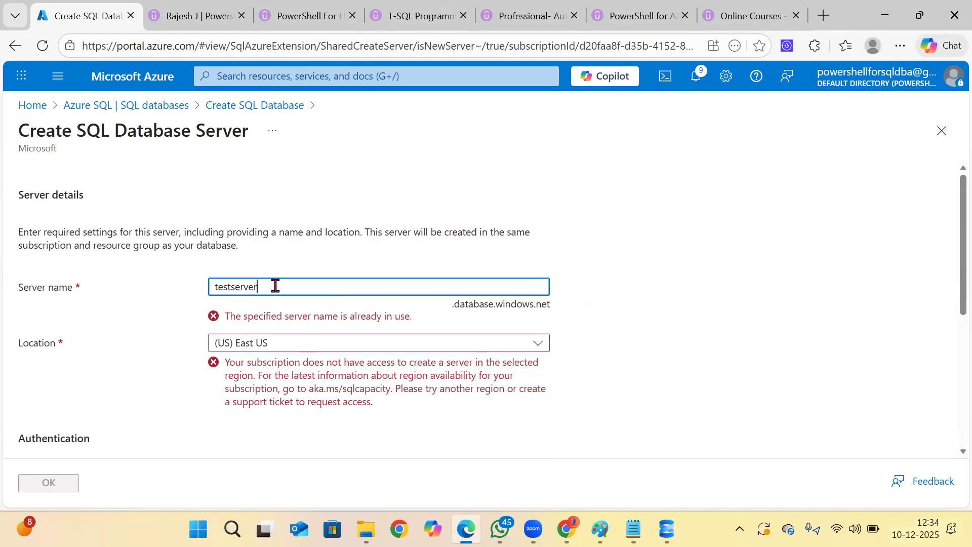
type("10122025")
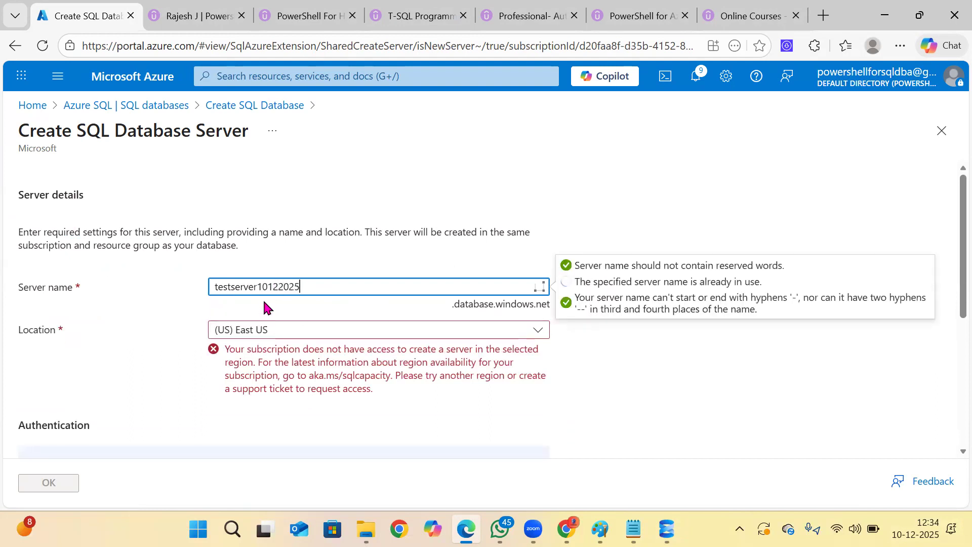
left_click(242, 330)
left_click(263, 276)
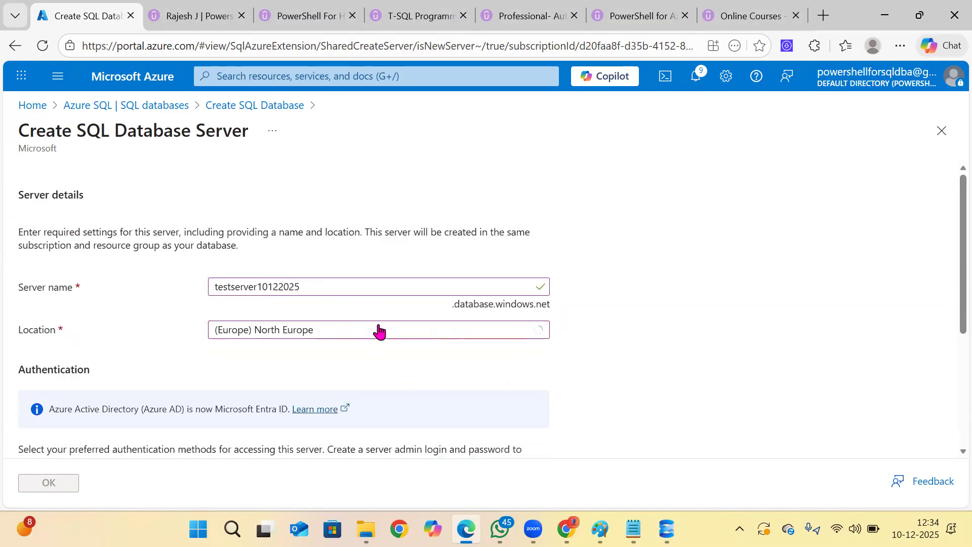
Choose SQL authentication for the new server, fill in the saved admin password and set the server admin login to sa_admin.
scroll(375, 334, "down", 5)
left_click(265, 362)
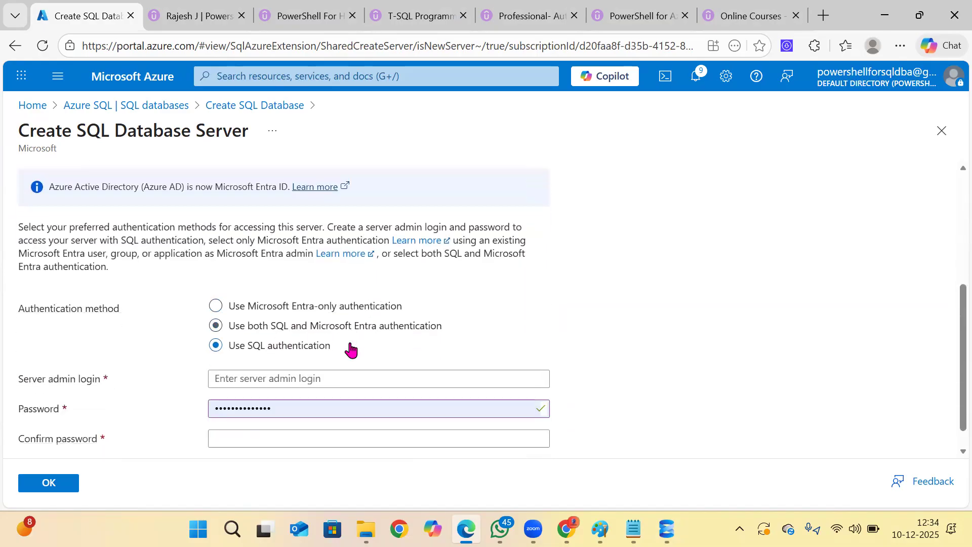
scroll(304, 355, "down", 1)
left_click(278, 350)
left_click(322, 386)
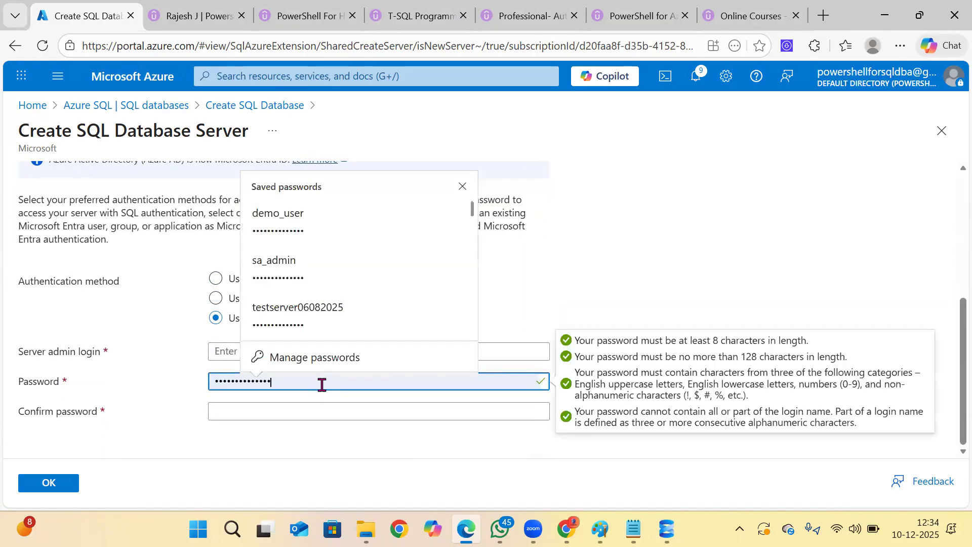
left_click(288, 275)
left_click(256, 351)
type("sa")
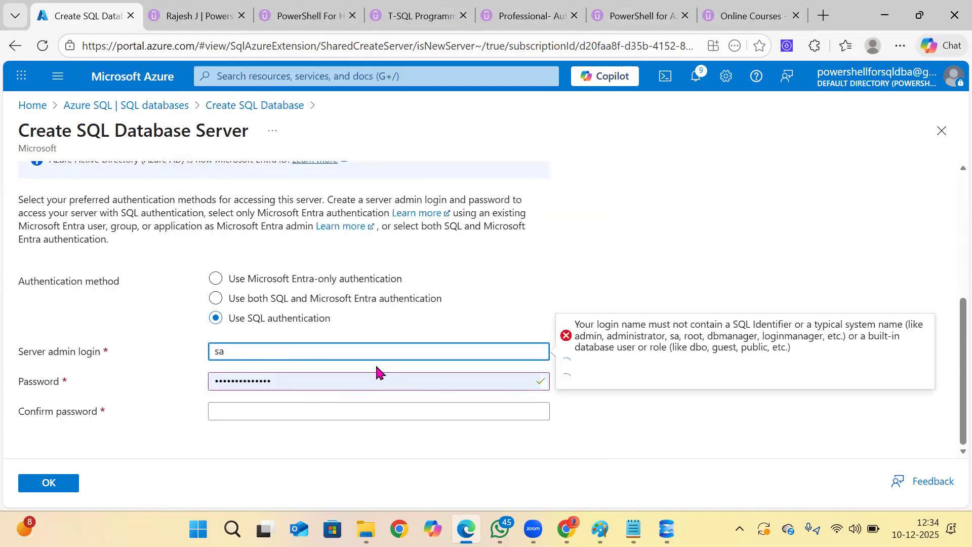
type("_admin")
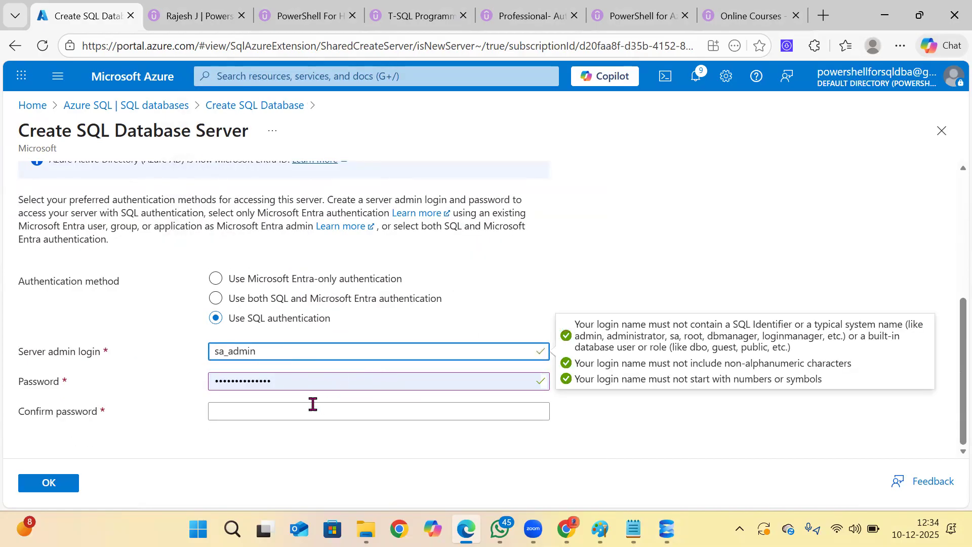
Enter the matching admin password in the confirmation field and accept the new server's settings.
left_click(306, 411)
type("P@s")
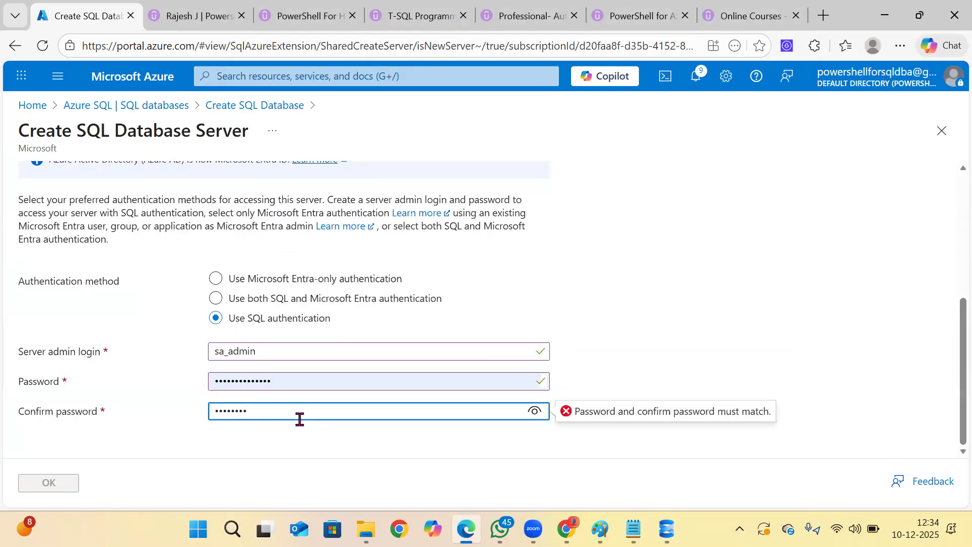
key("BackSpace")
key("BackSpace")
key("BackSpace")
key("BackSpace")
key("BackSpace")
key("BackSpace")
key("BackSpace")
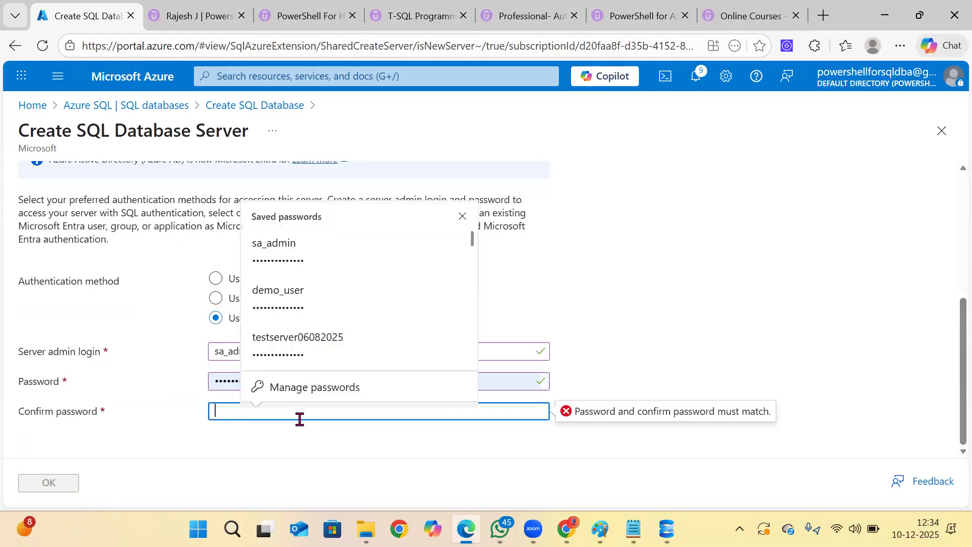
type("P@")
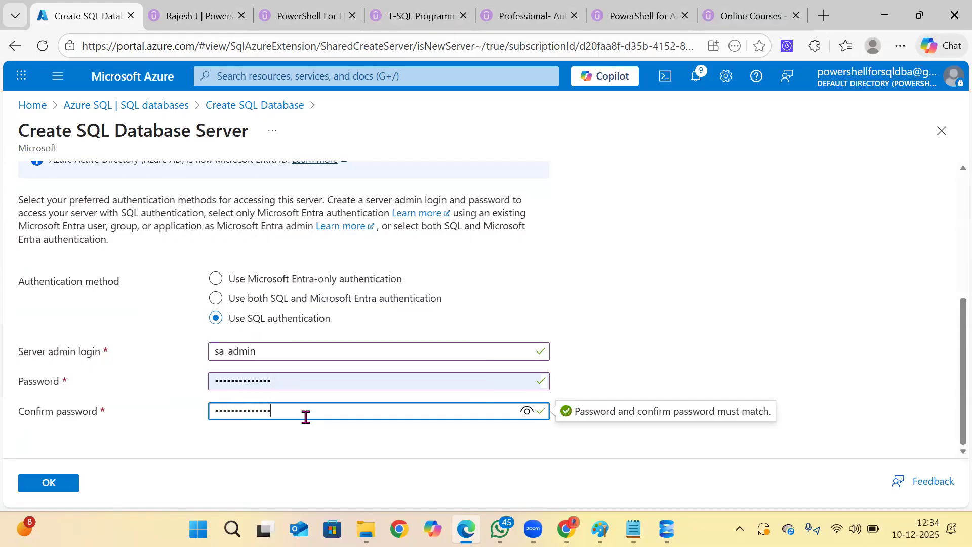
left_click(51, 480)
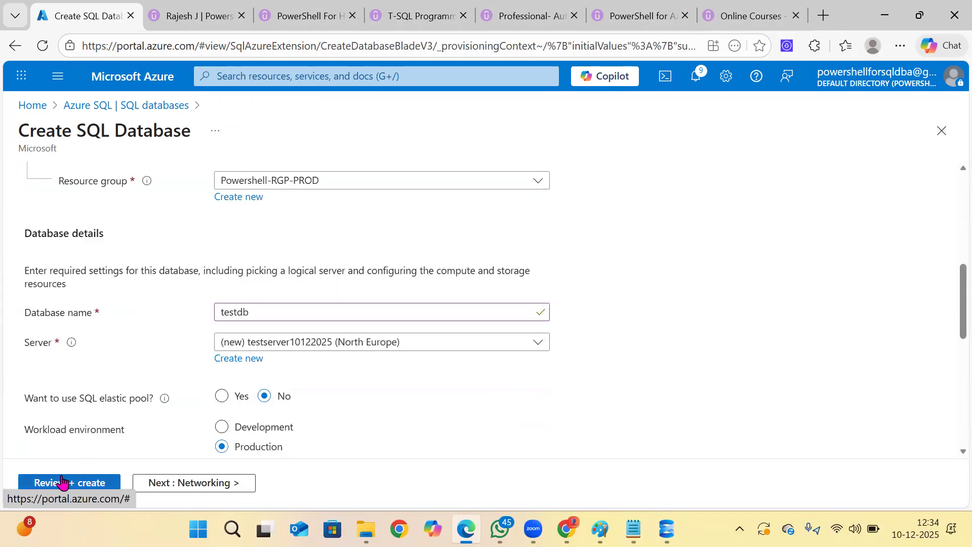
Review and create testdb with its new server, and open the deployed database resource.
left_click(67, 481)
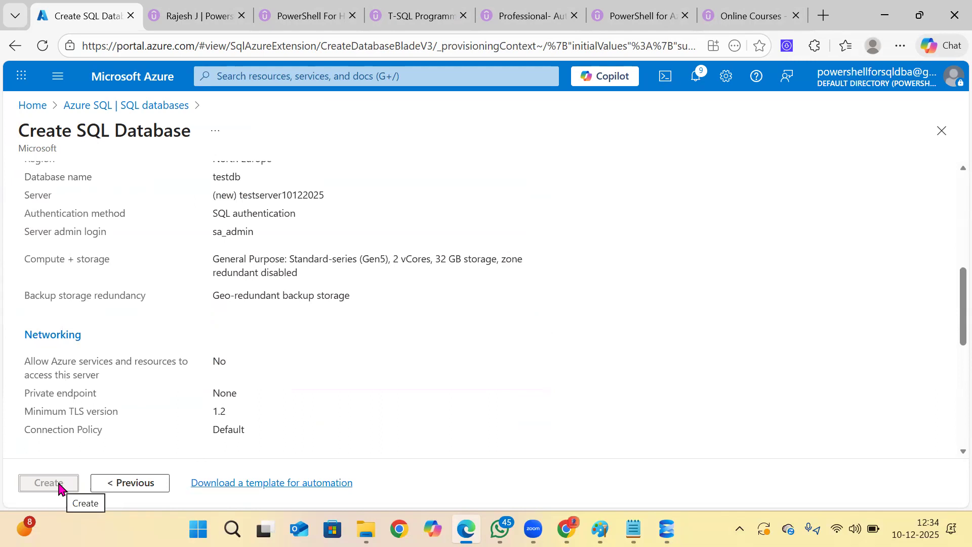
left_click(49, 483)
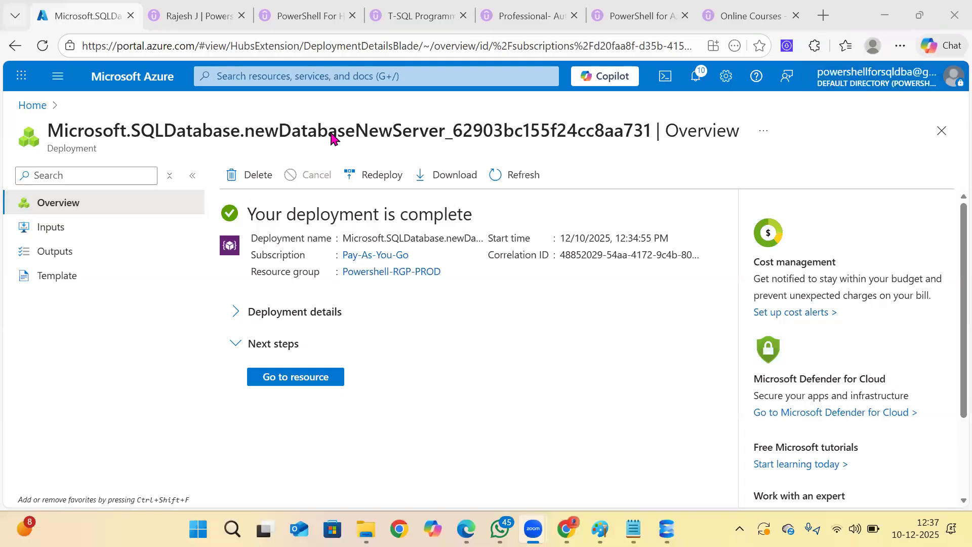
left_click(318, 380)
left_click(318, 380)
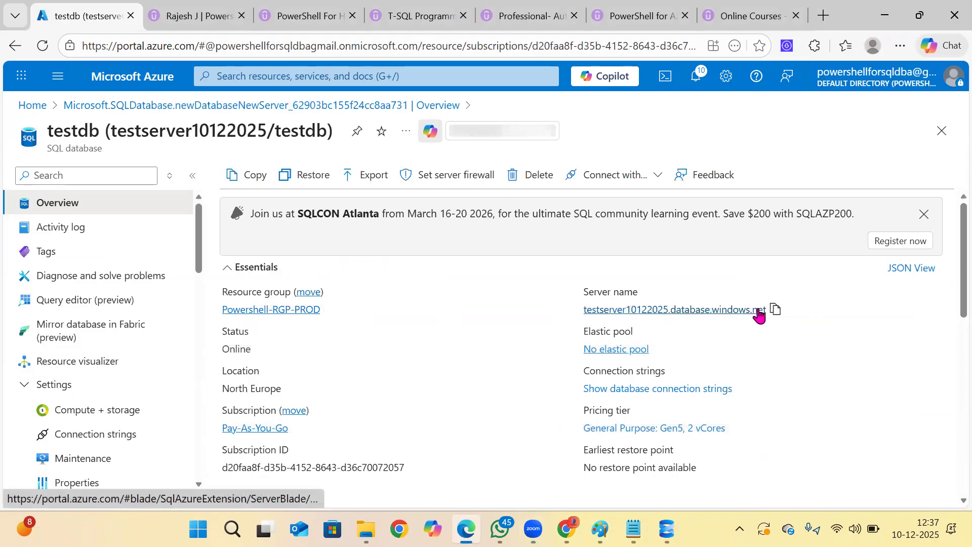
In testserver10122025's networking settings, allow public access from selected networks, add the current client IPv4 address as a firewall rule and save.
left_click(723, 309)
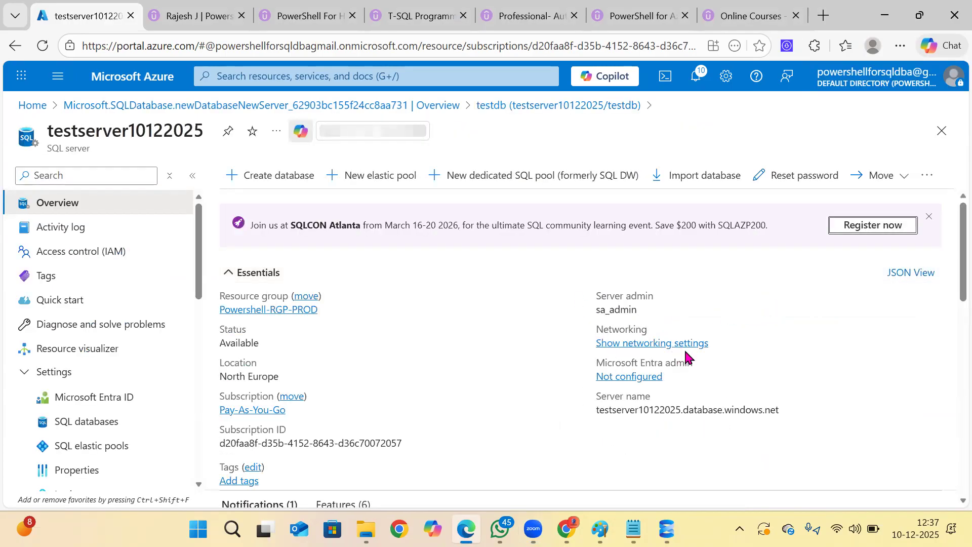
left_click(644, 343)
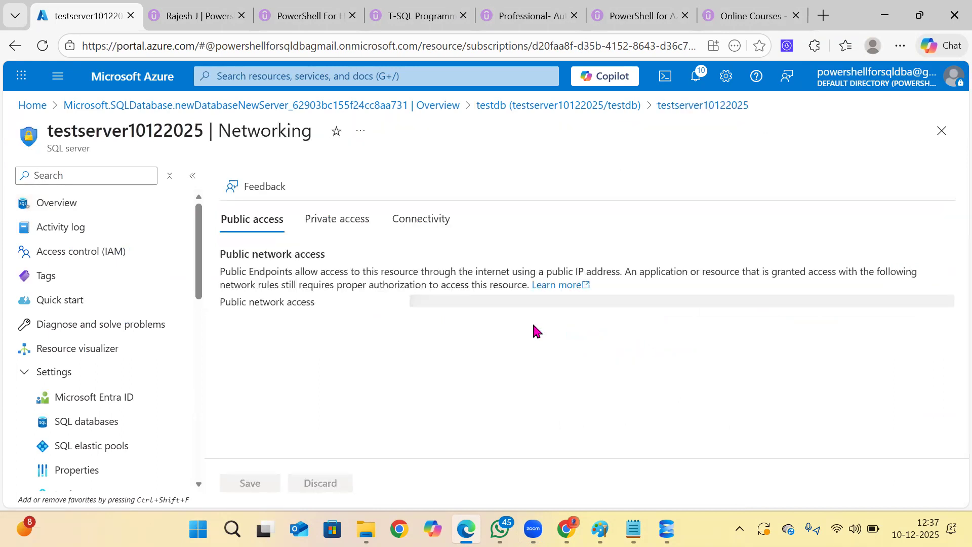
left_click(455, 352)
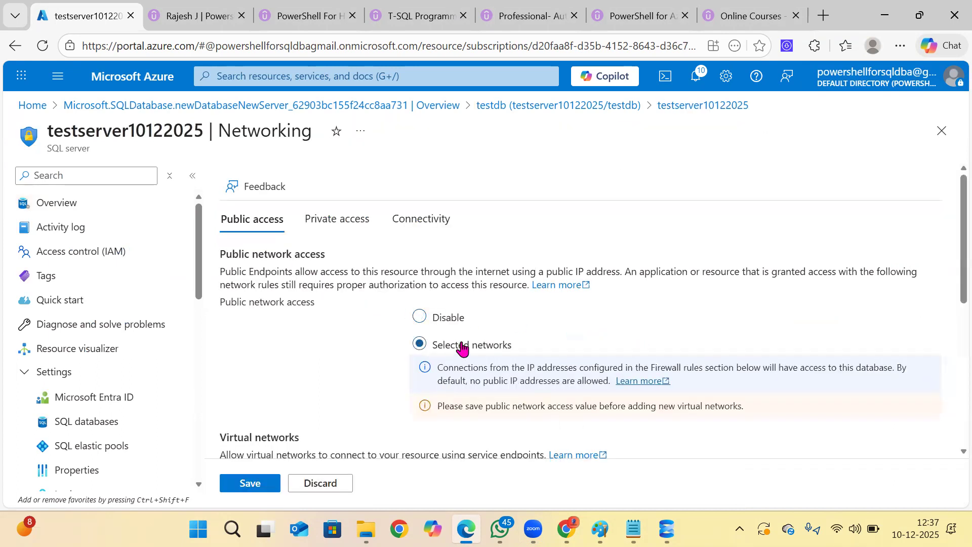
scroll(450, 356, "down", 5)
left_click(324, 314)
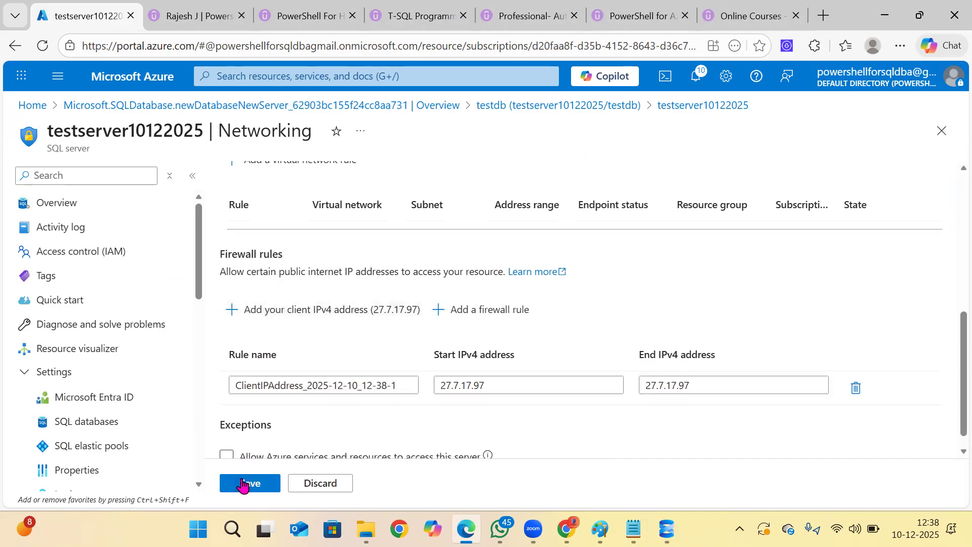
left_click(250, 482)
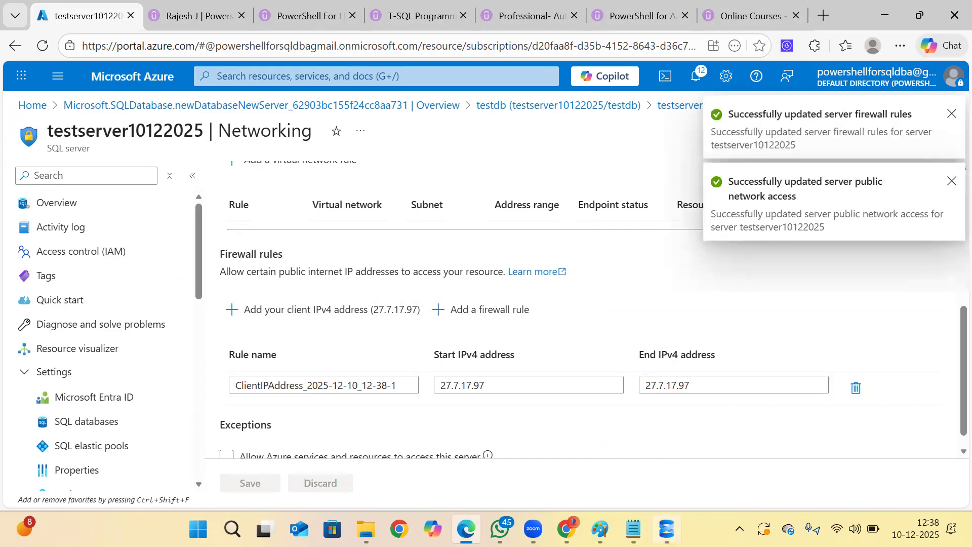
Switch to SQL Server Management Studio and connect to testserver10122025.database.windows.net as sa_admin with SQL Server Authentication and the <default> database.
left_click(666, 529)
left_click(12, 121)
left_click(11, 135)
left_click(62, 104)
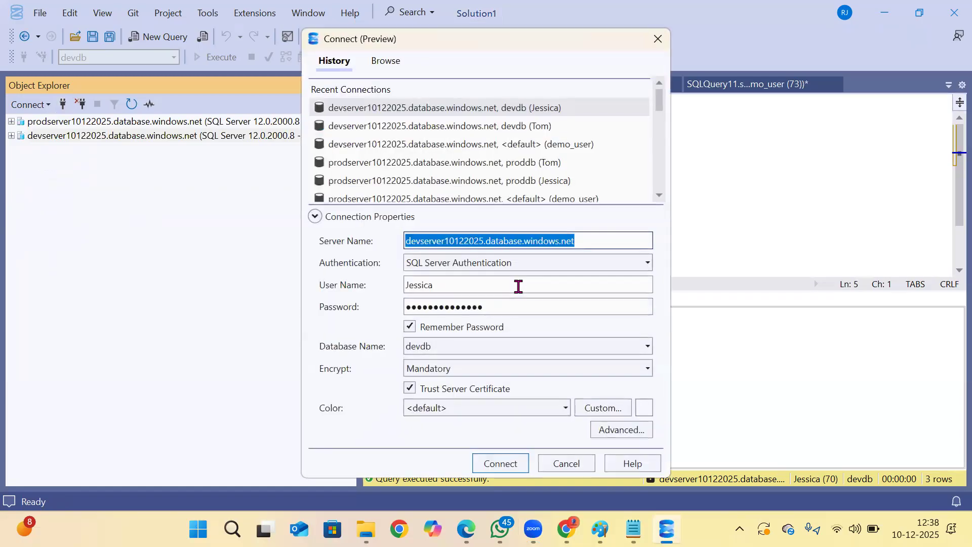
type("testserver10122025.database.windows.net")
double_click(476, 280)
type("s")
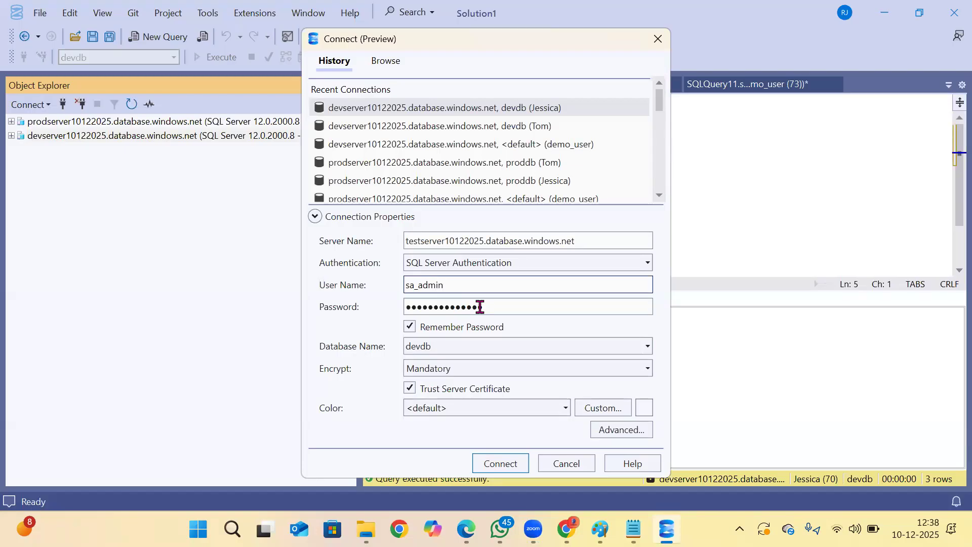
left_click(649, 348)
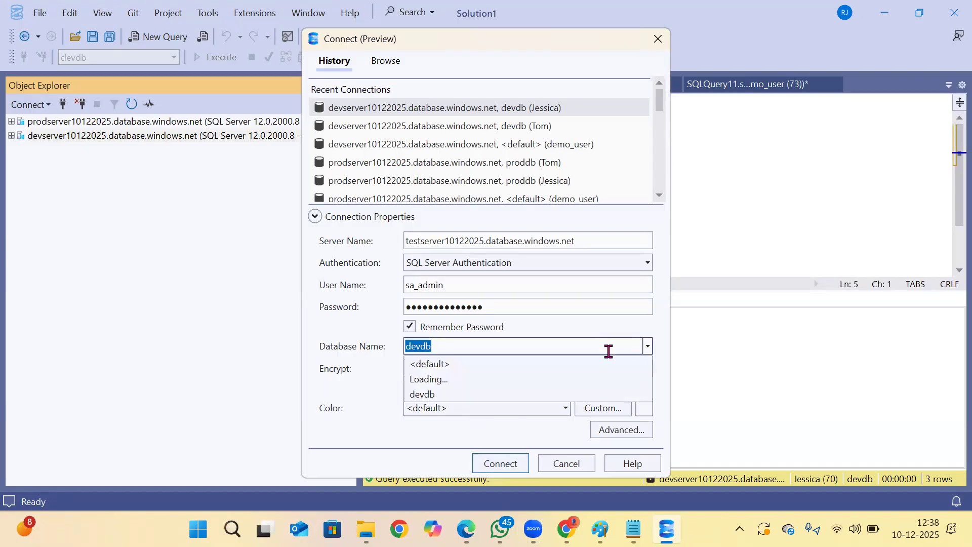
left_click(462, 364)
left_click(503, 462)
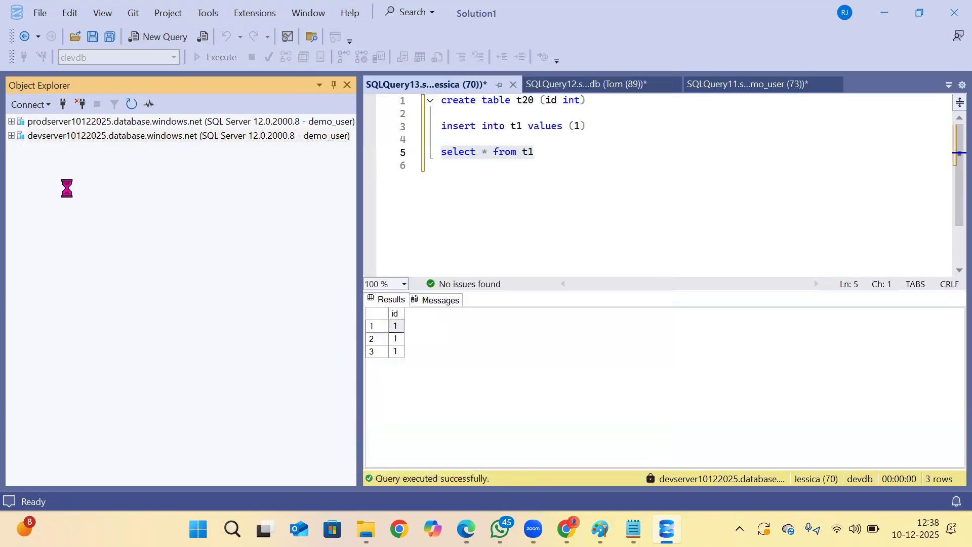
Expand the databases of testserver10122025 and open a new query on that server.
left_click(21, 164)
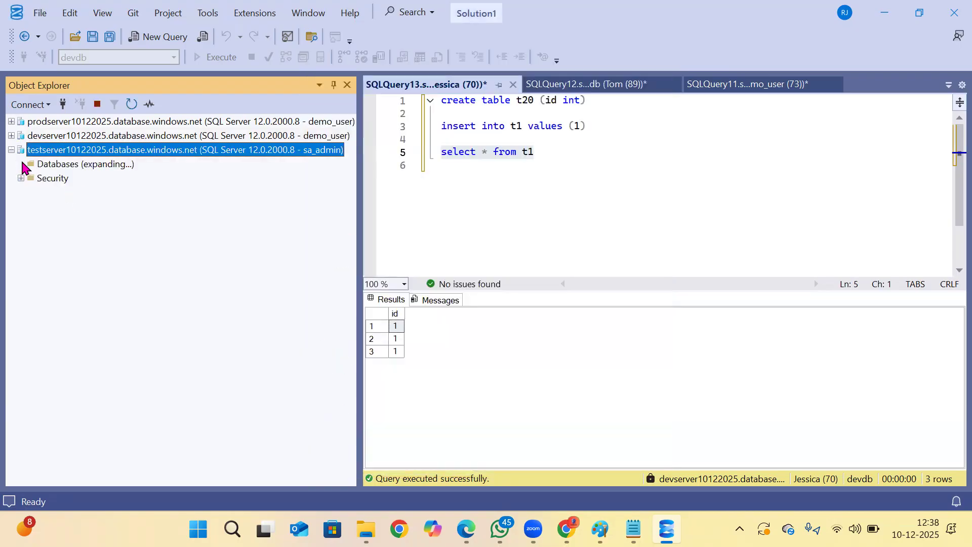
left_click(56, 165)
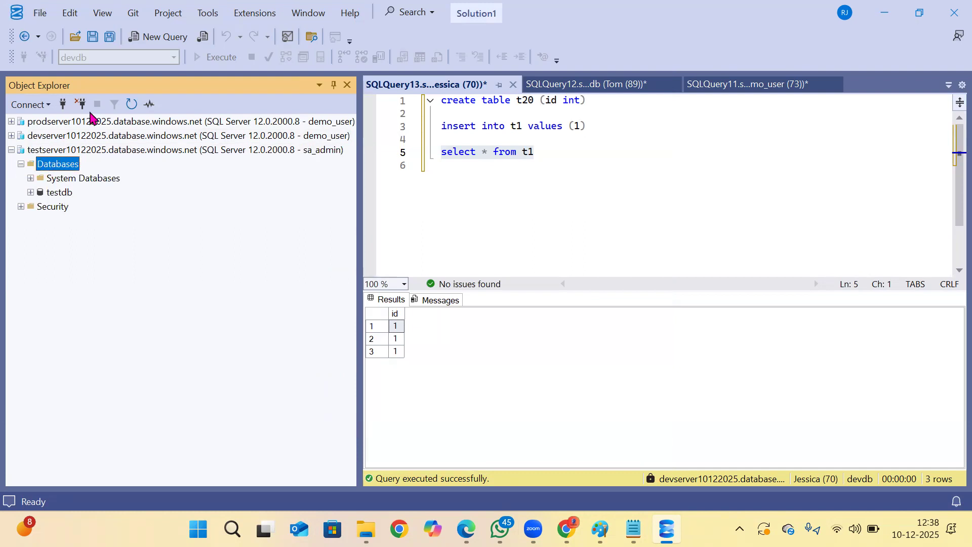
left_click(159, 36)
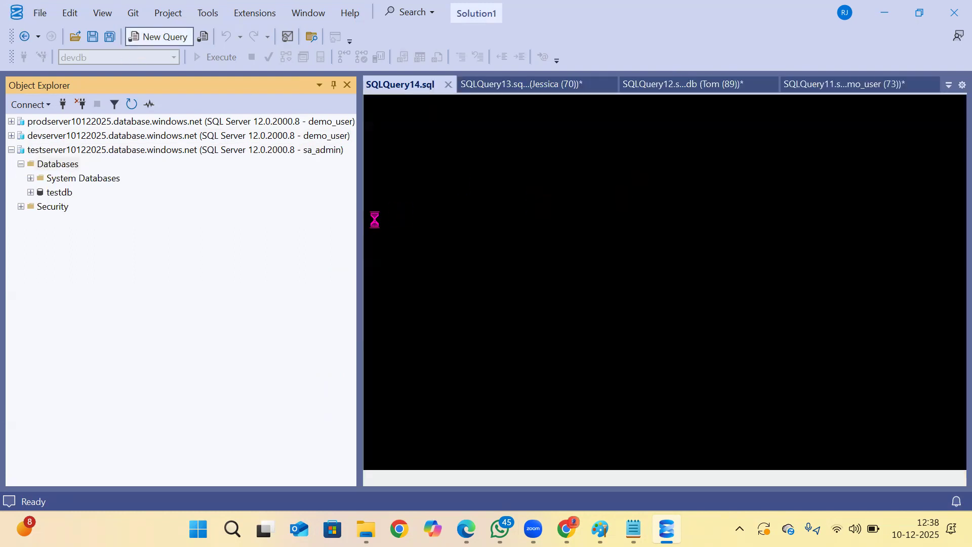
Switch to File Explorer and open the backup and Restore text document from the 8. Backup and Restore folder.
key("alt+Tab")
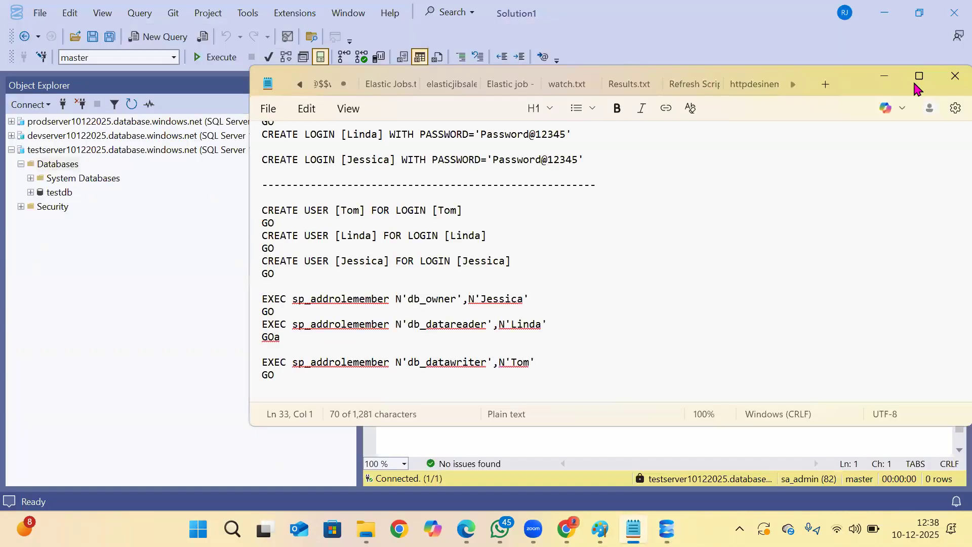
left_click(916, 82)
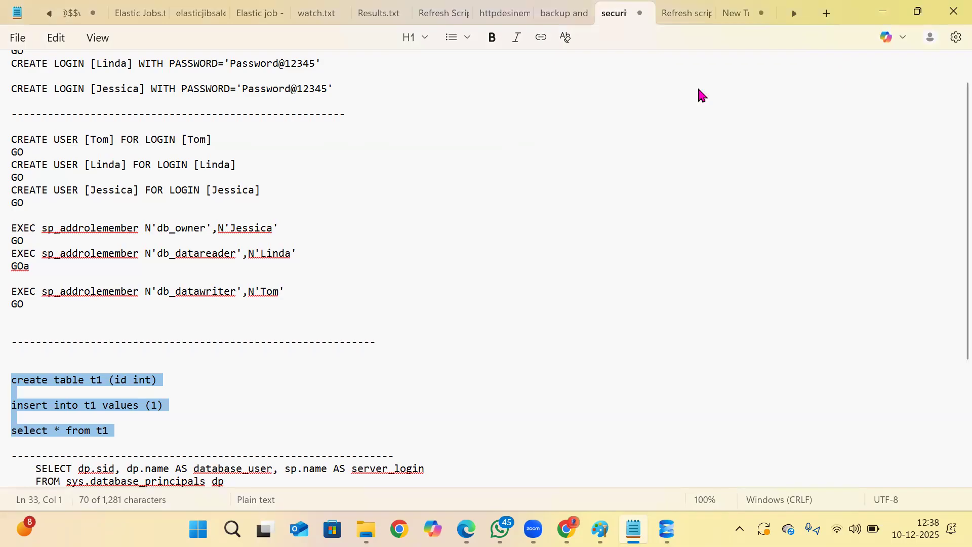
left_click(578, 13)
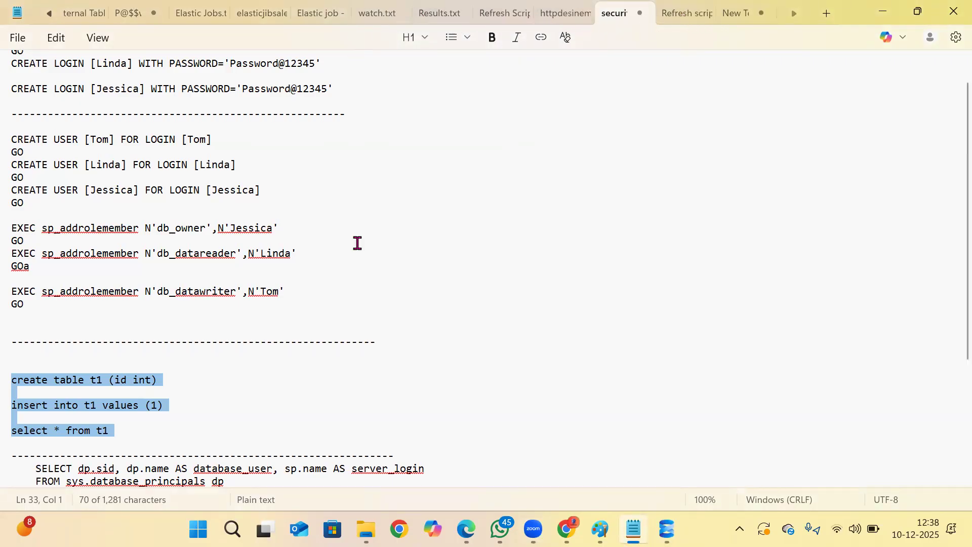
mouse_move(366, 529)
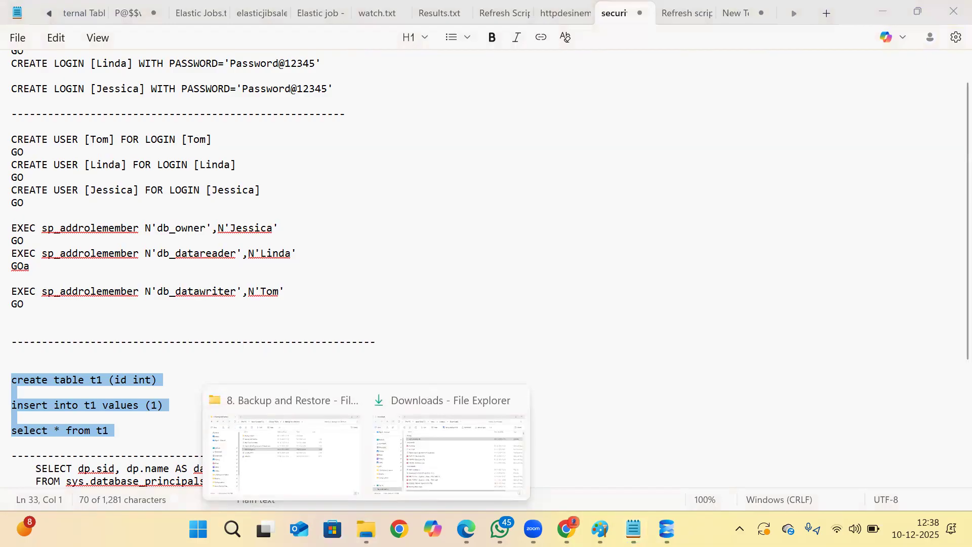
left_click(223, 390)
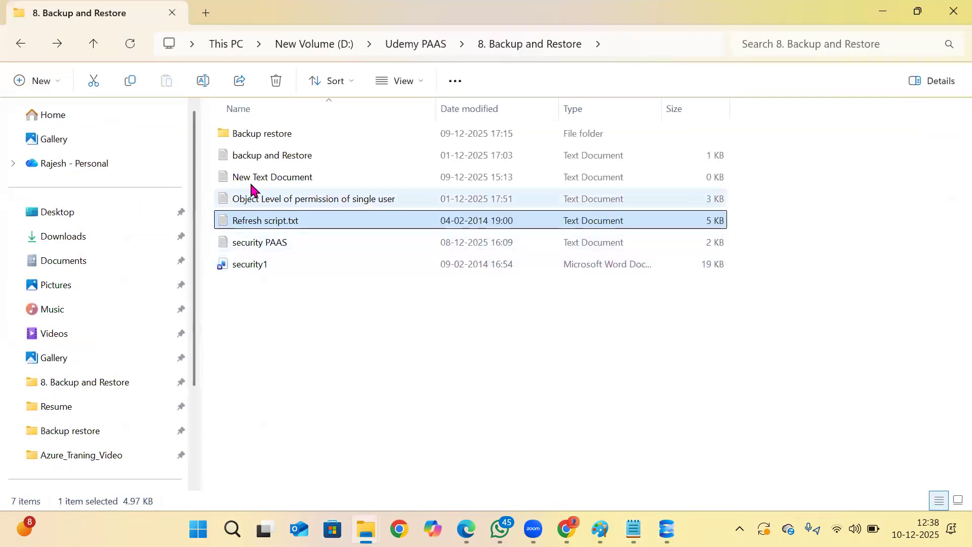
double_click(259, 157)
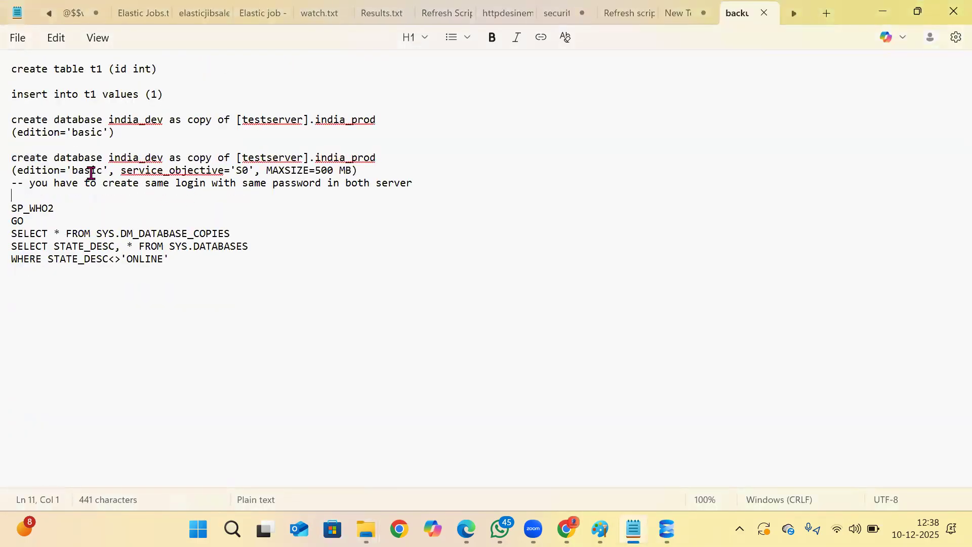
Copy the india_dev database copy statement with edition='basic' from the notes into the SQL Server Management Studio query on testserver10122025.
left_click_drag(126, 137, 12, 119)
key("ctrl+c")
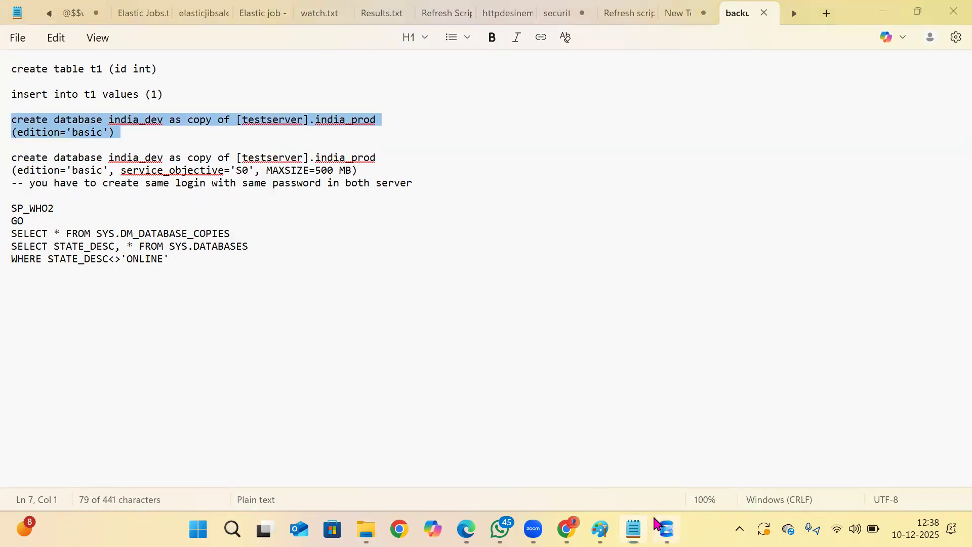
left_click(667, 530)
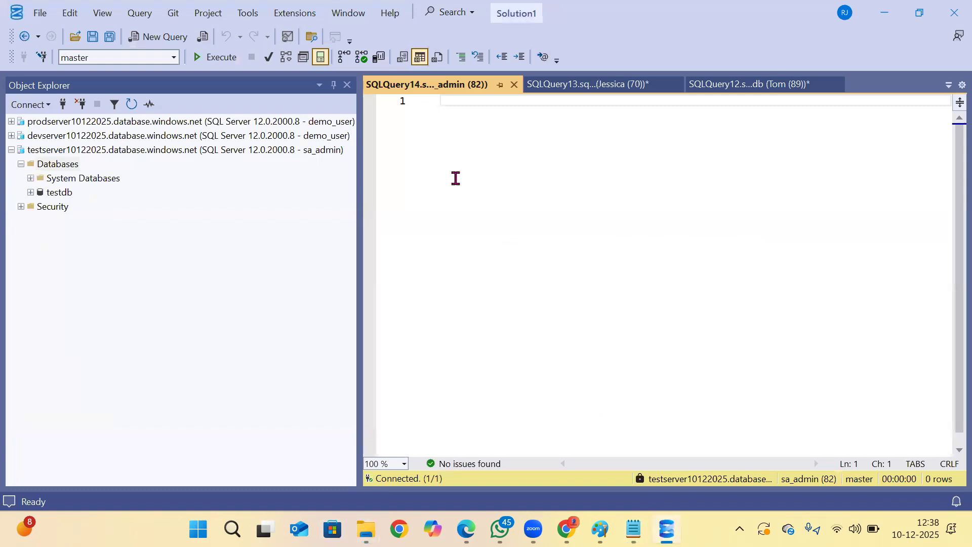
key("ctrl+v")
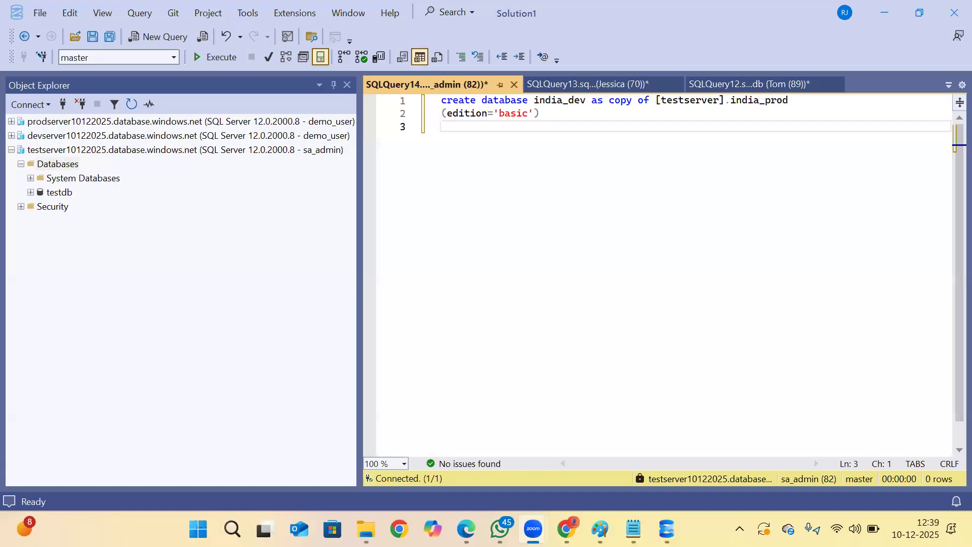
left_click_drag(555, 122, 380, 104)
left_click(550, 174)
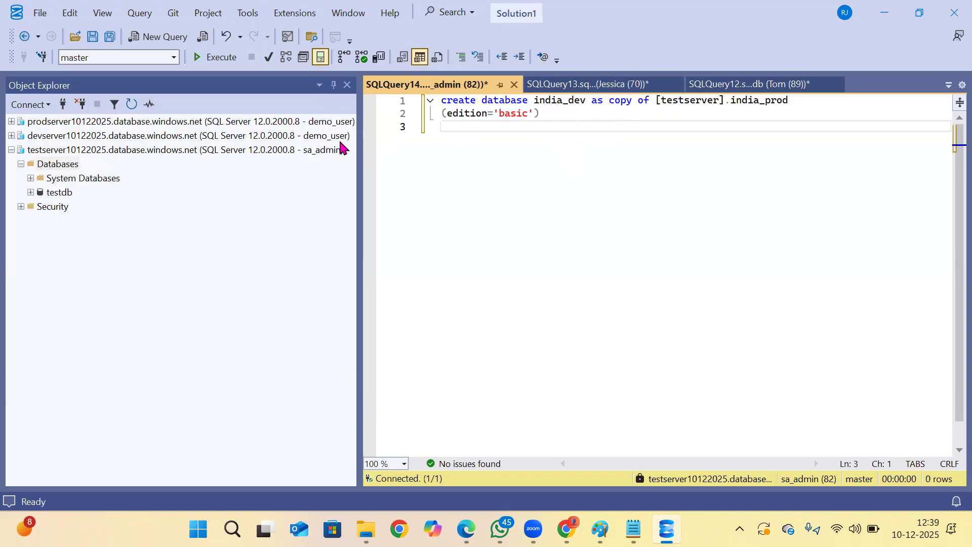
Copy the name prodserver10122025 from its saved connection details and substitute it for testserver as the statement's source server.
left_click(64, 103)
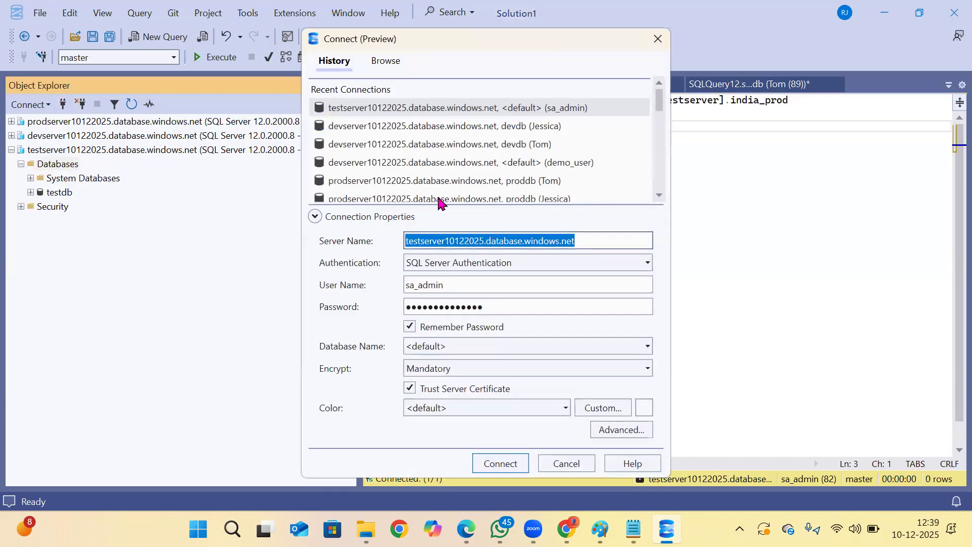
left_click(366, 181)
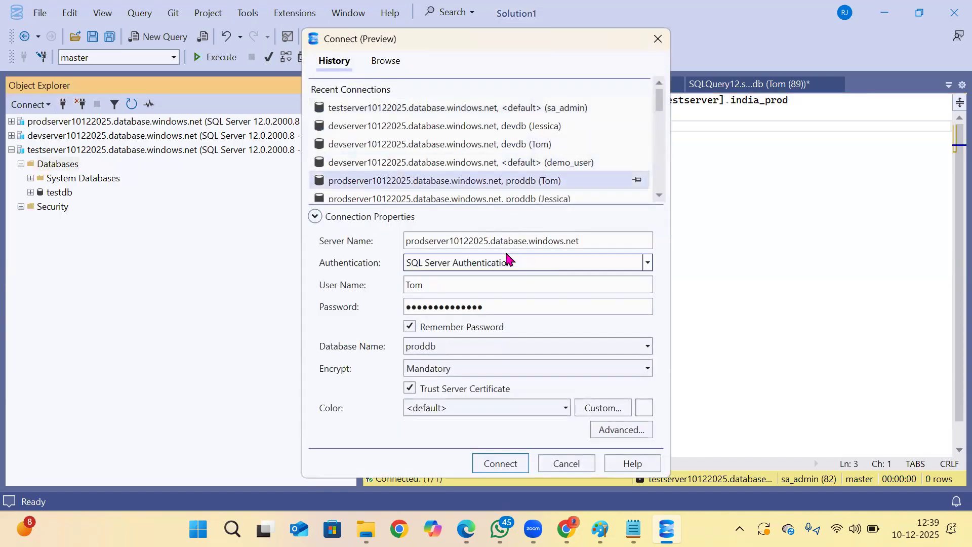
left_click_drag(488, 240, 451, 244)
right_click(451, 244)
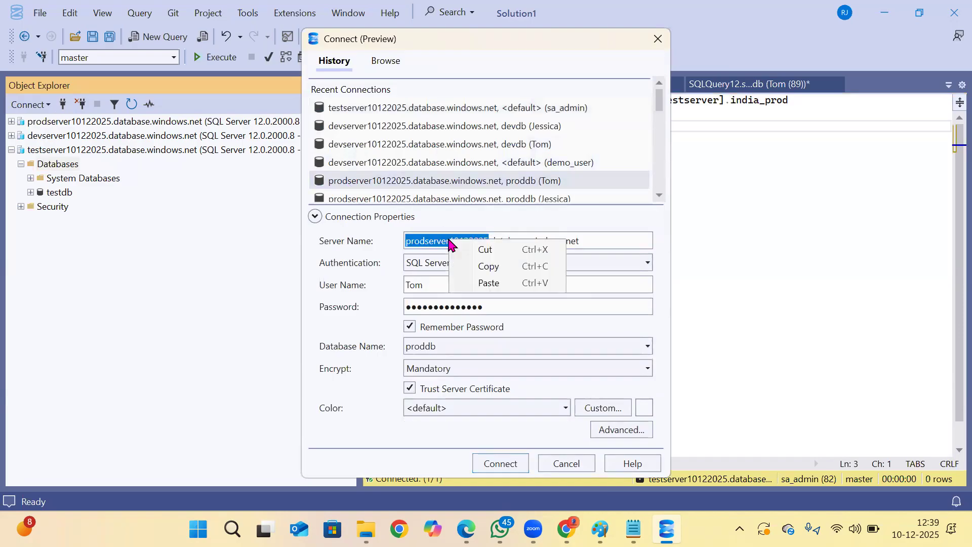
left_click(491, 265)
left_click(564, 462)
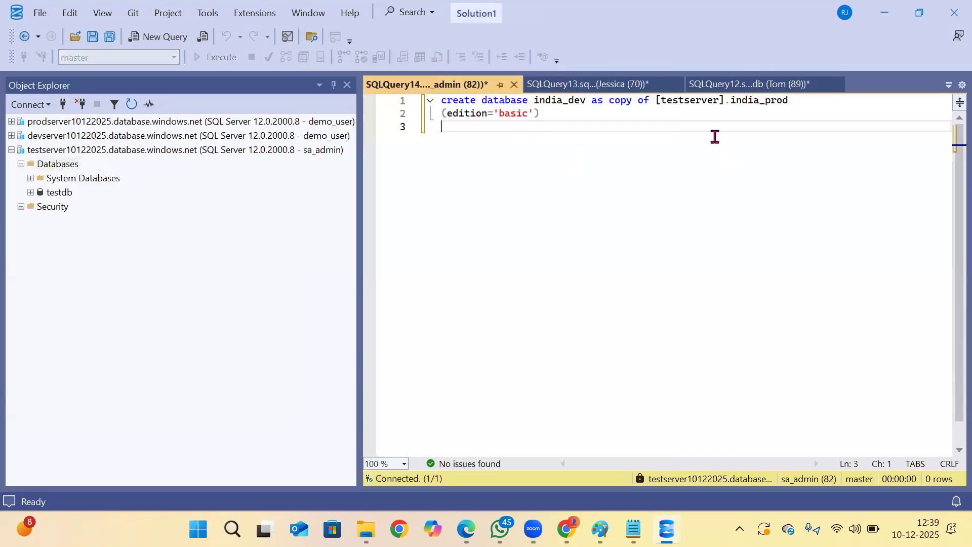
left_click_drag(718, 103, 664, 101)
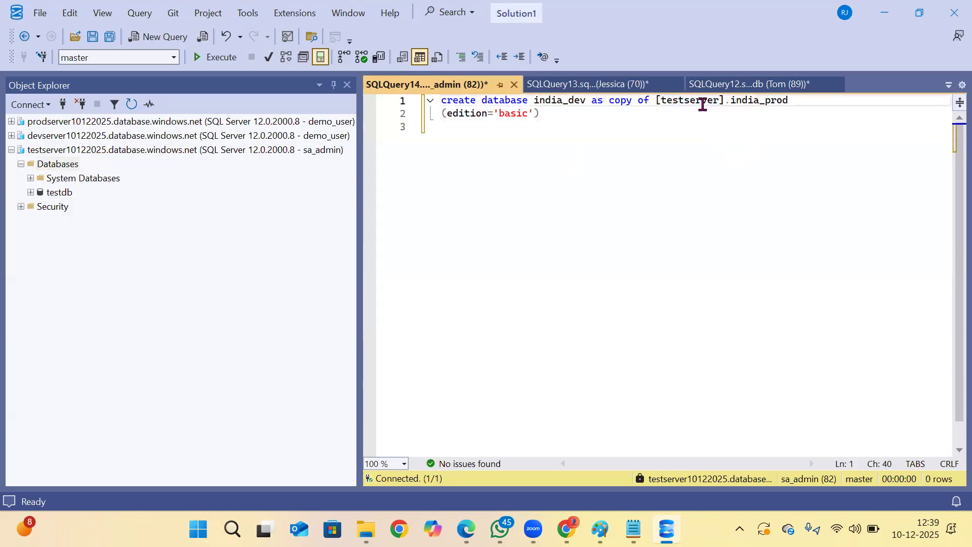
left_click_drag(719, 100, 659, 98)
key("ctrl+v")
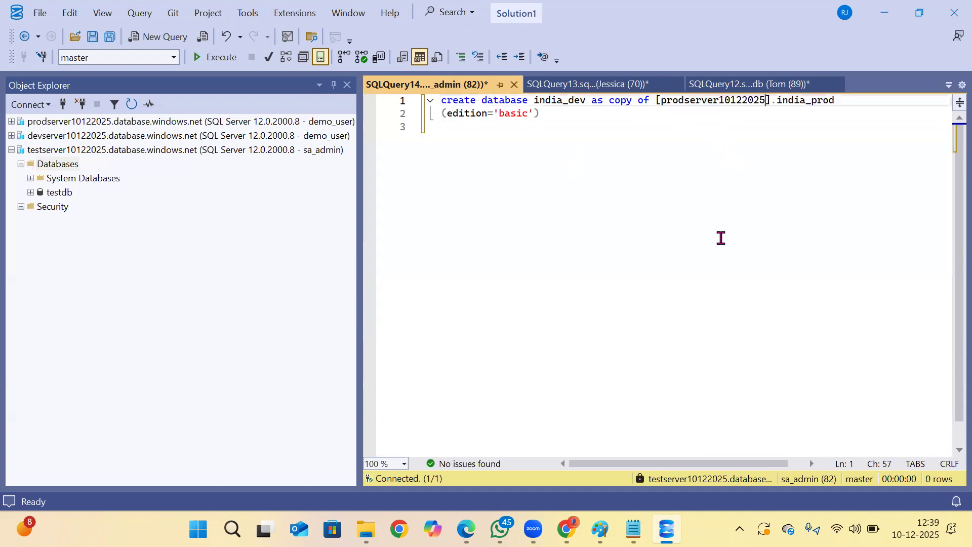
Change the statement's source database to proddb, matching the production server's database list, and execute the copy statement.
left_click(11, 121)
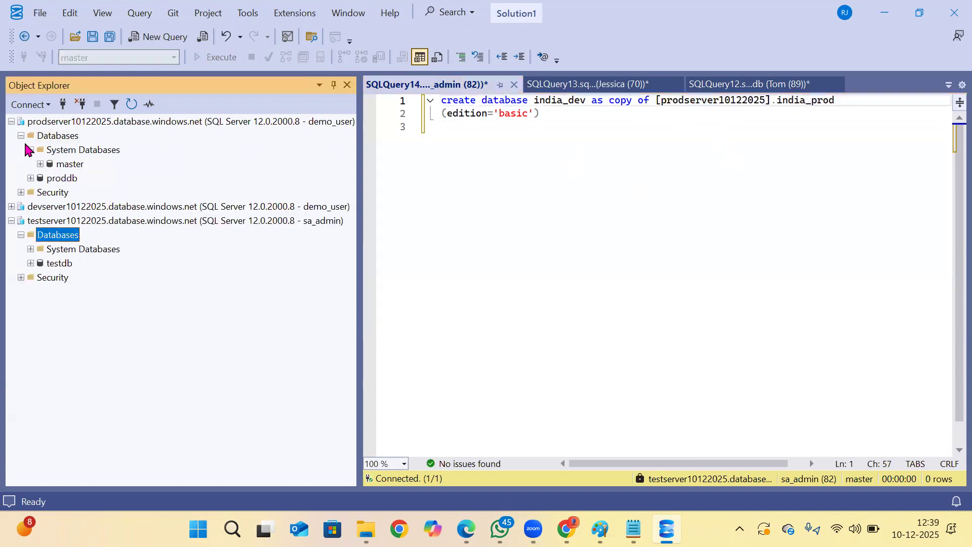
left_click(61, 178)
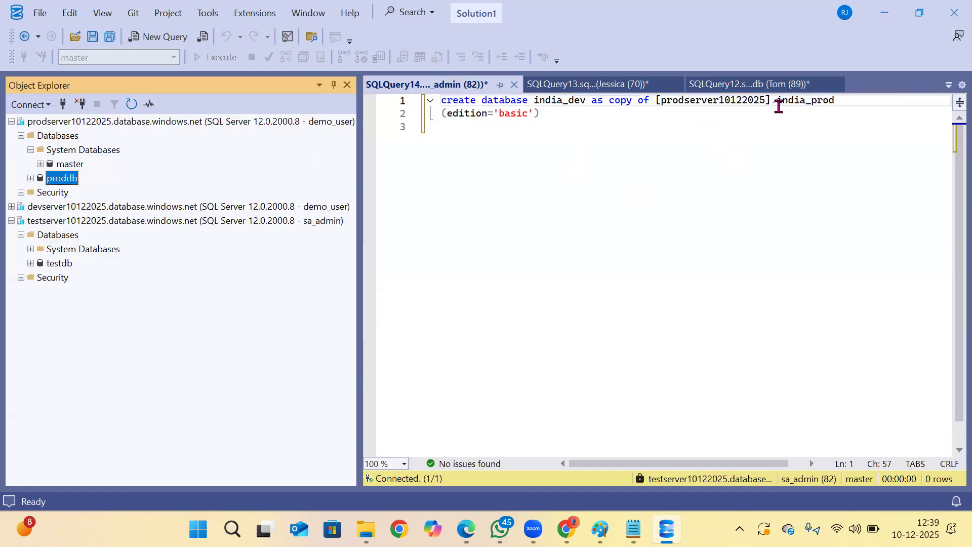
double_click(778, 101)
key("BackSpace")
type("proddb")
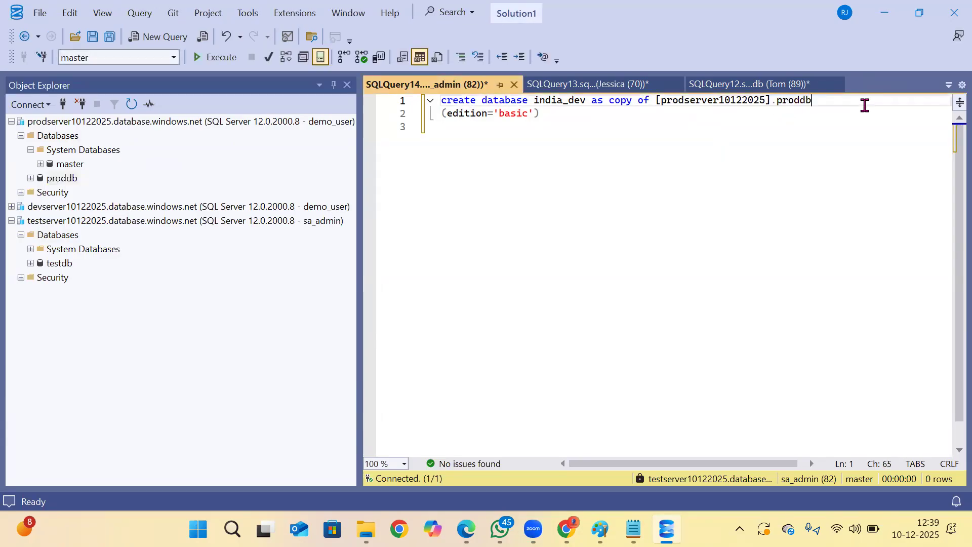
left_click_drag(605, 150, 323, 109)
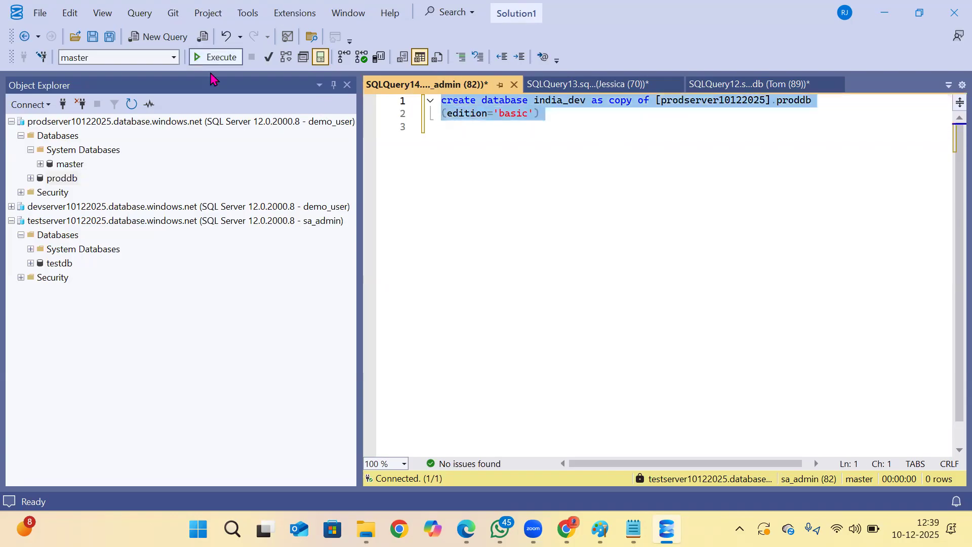
left_click(215, 57)
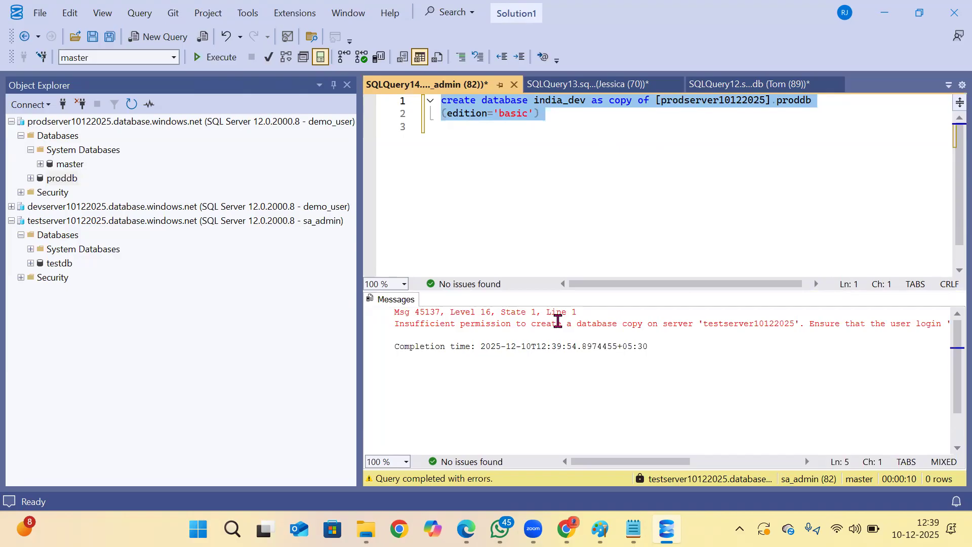
Read the full query message and compare it with the logins used for the production and test server connections.
left_click_drag(610, 463, 646, 465)
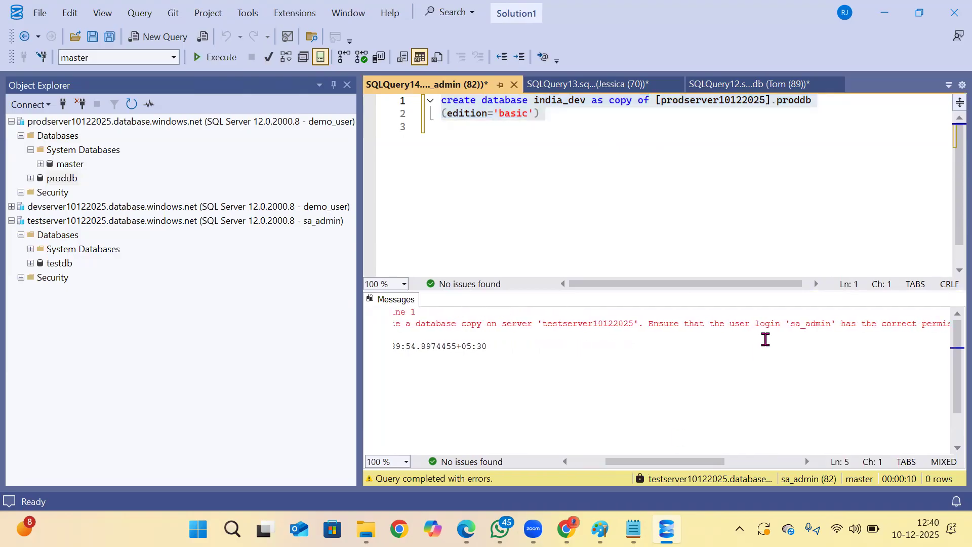
left_click_drag(789, 326, 886, 325)
left_click_drag(689, 459, 740, 458)
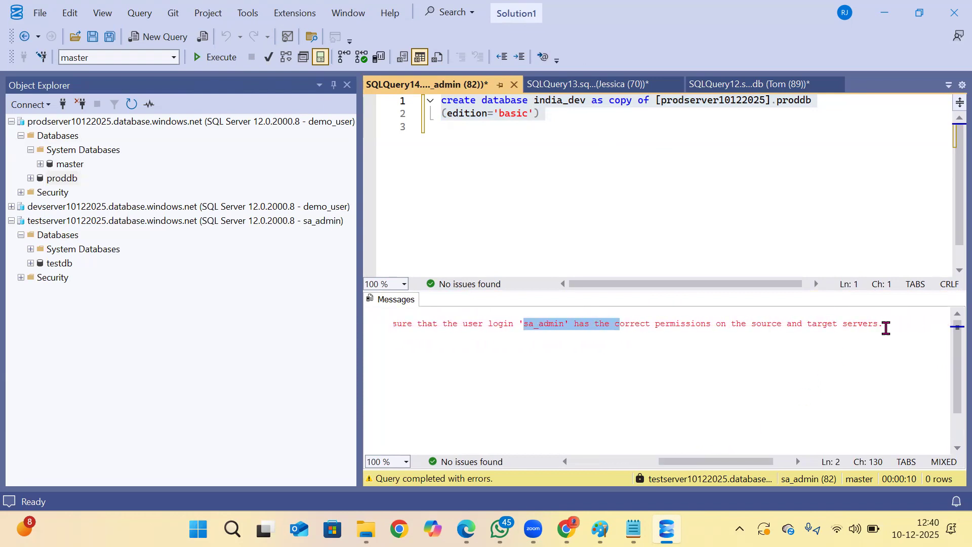
left_click_drag(883, 329, 697, 348)
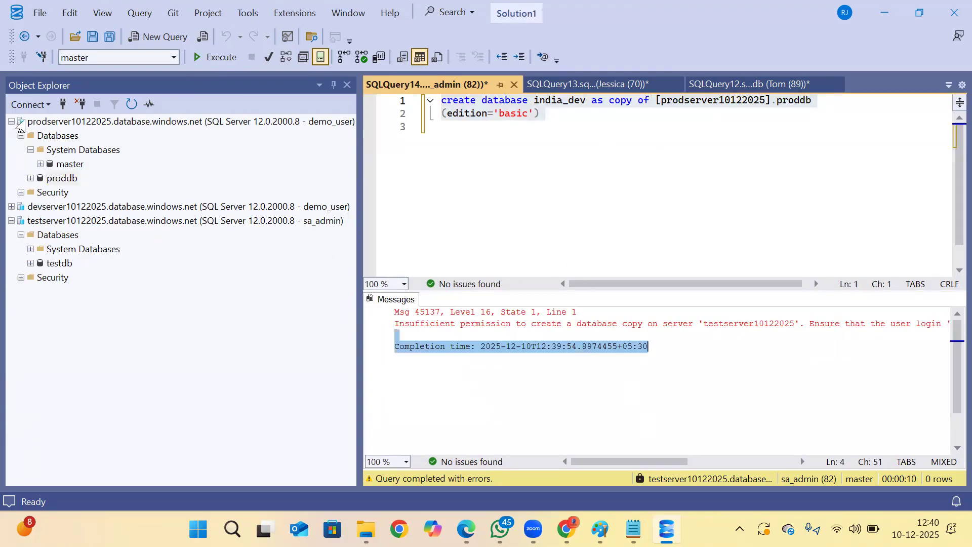
left_click(9, 123)
left_click(23, 240)
left_click(598, 195)
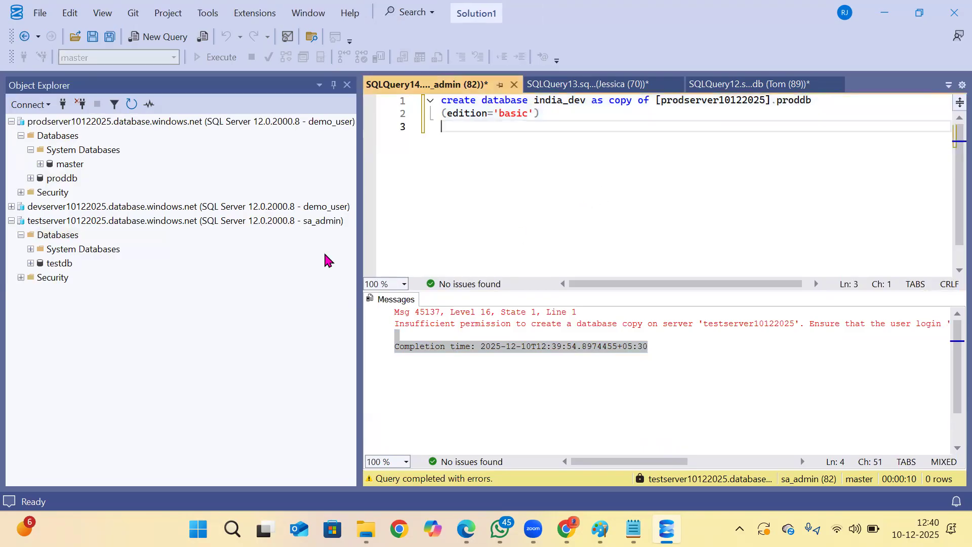
left_click(321, 222)
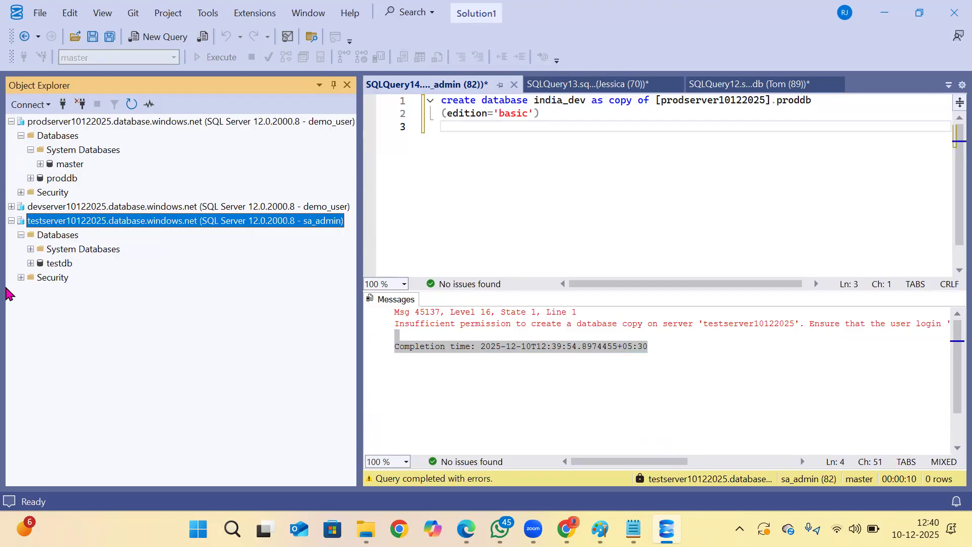
Start a new login demo_user on testserver10122025 with SQL authentication, and enter and confirm its password.
left_click(21, 278)
left_click(30, 292)
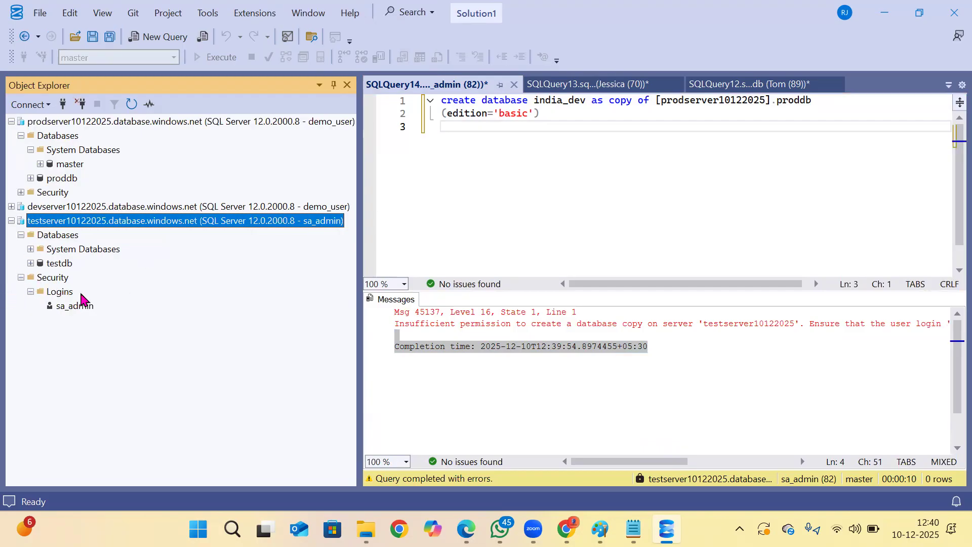
left_click(72, 306)
right_click(73, 305)
left_click(88, 309)
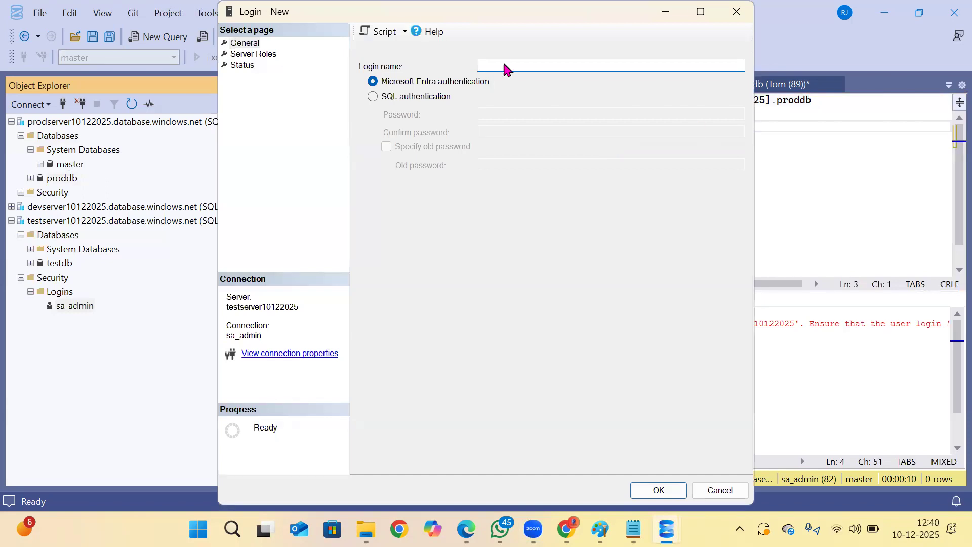
left_click(397, 100)
left_click(520, 68)
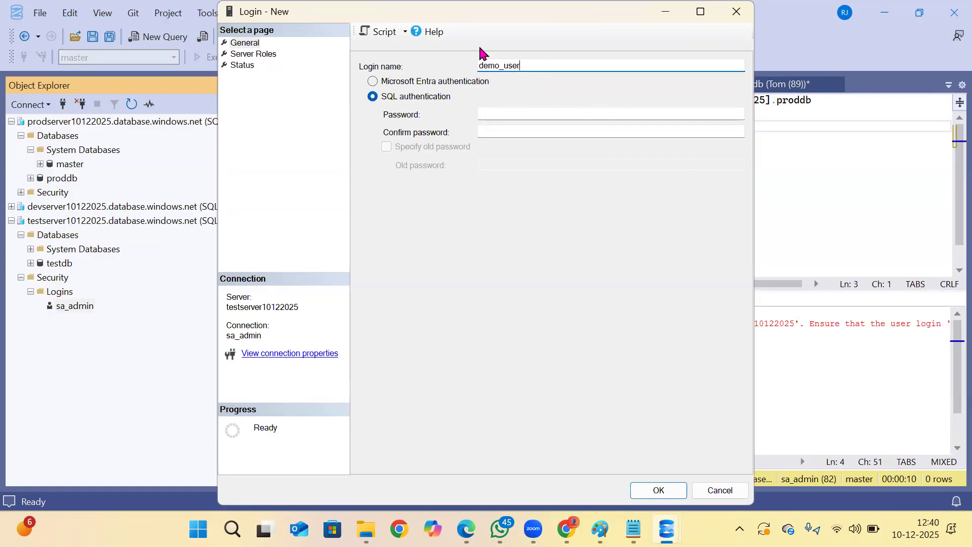
left_click(492, 111)
type("•••")
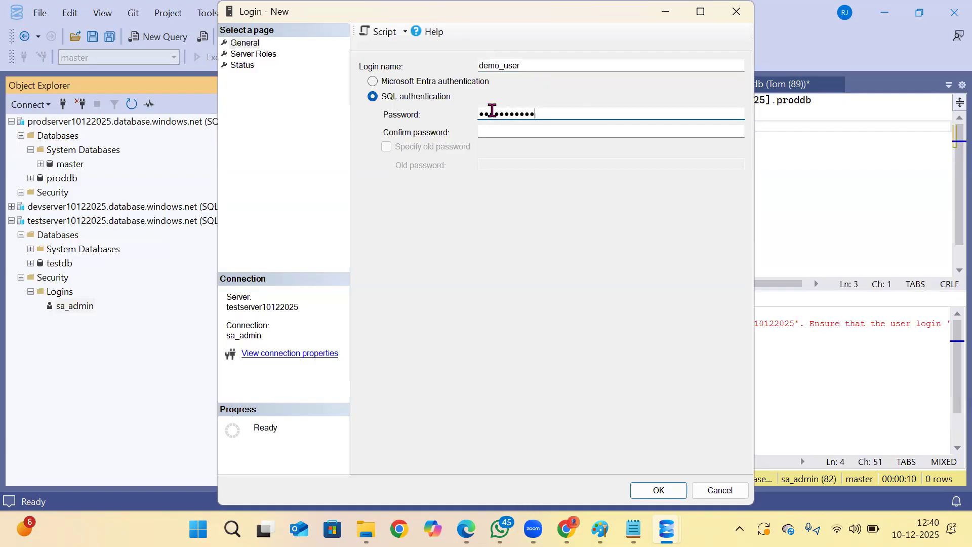
key("Tab")
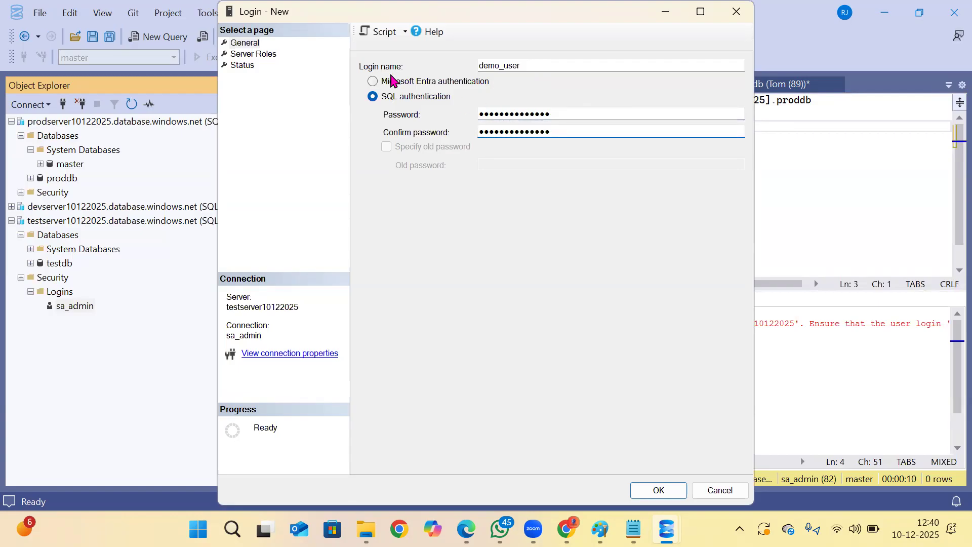
Assign all listed server roles, from ##MS_DatabaseConnector## to ##MS_ServerStateReader##, to the new login and create it.
left_click(253, 54)
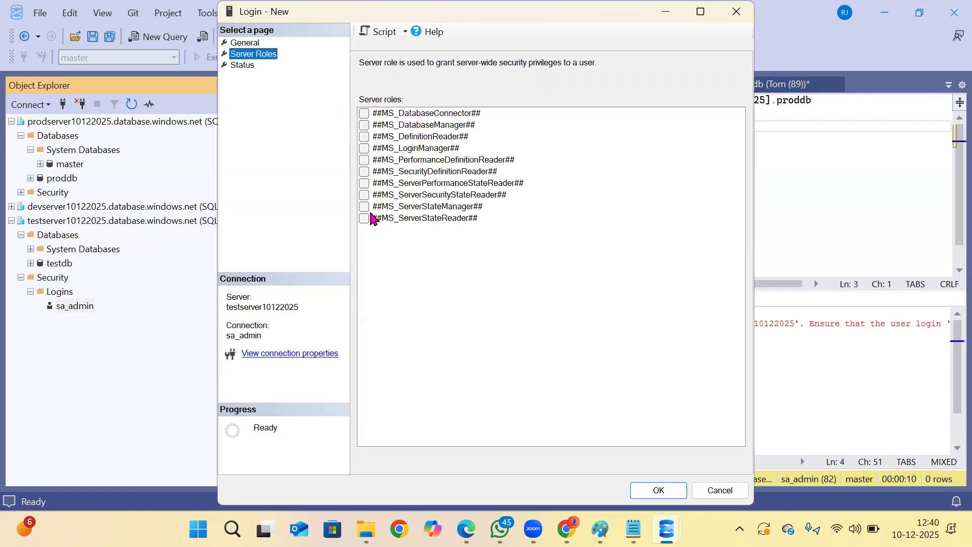
left_click(365, 218)
left_click(364, 207)
left_click(365, 194)
left_click(365, 184)
left_click(365, 171)
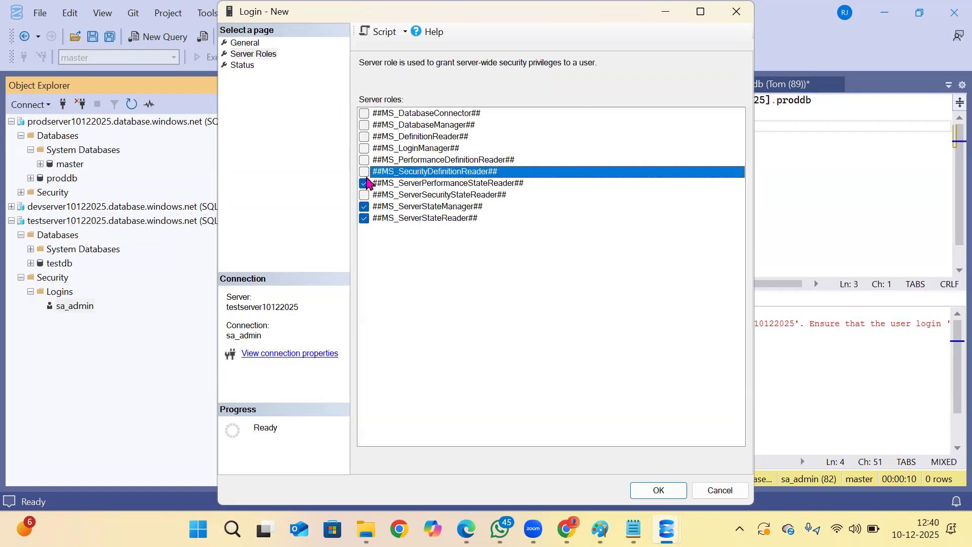
left_click(364, 195)
left_click(365, 160)
left_click(364, 148)
left_click(364, 125)
left_click(365, 113)
left_click(364, 136)
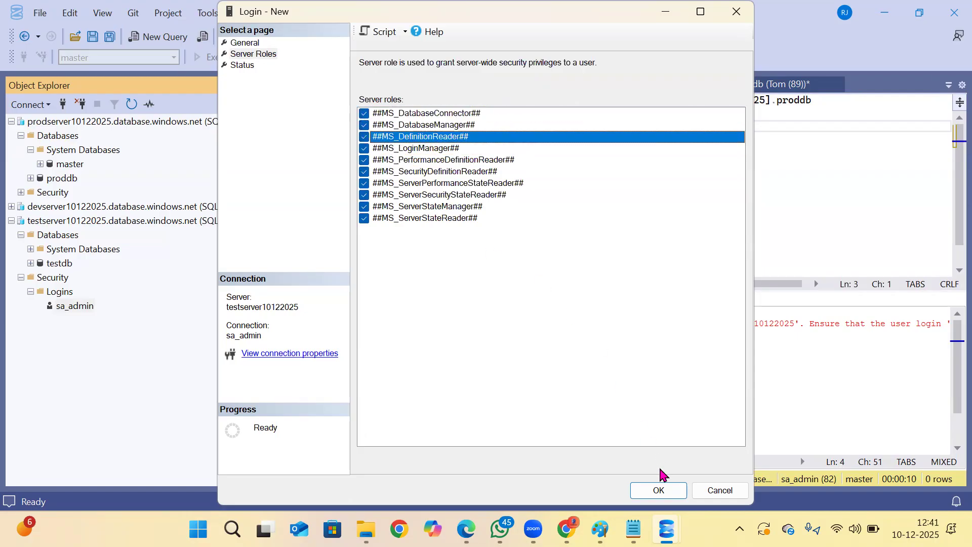
left_click(659, 490)
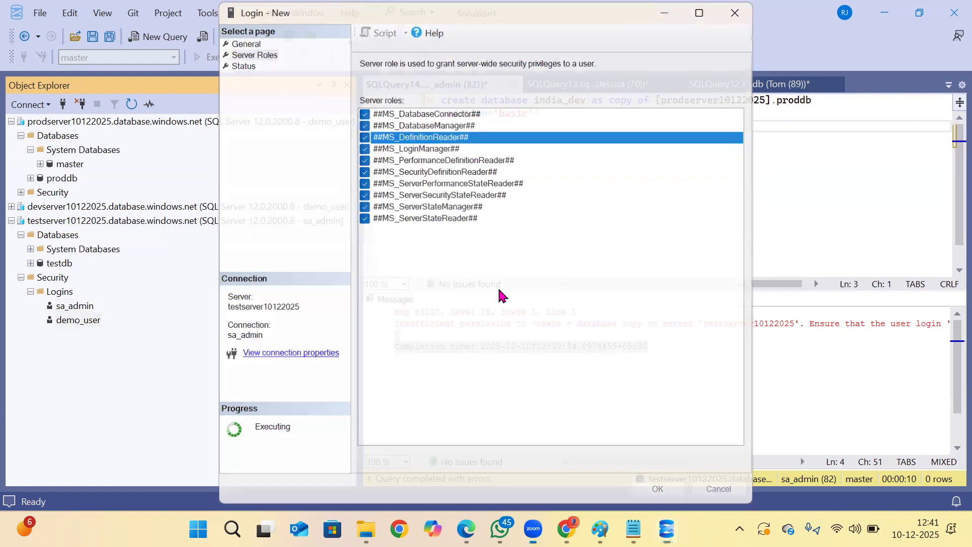
Try executing the india_dev copy statement again in the sa_admin query on testserver10122025, and refresh the server's database list.
left_click_drag(583, 133, 334, 90)
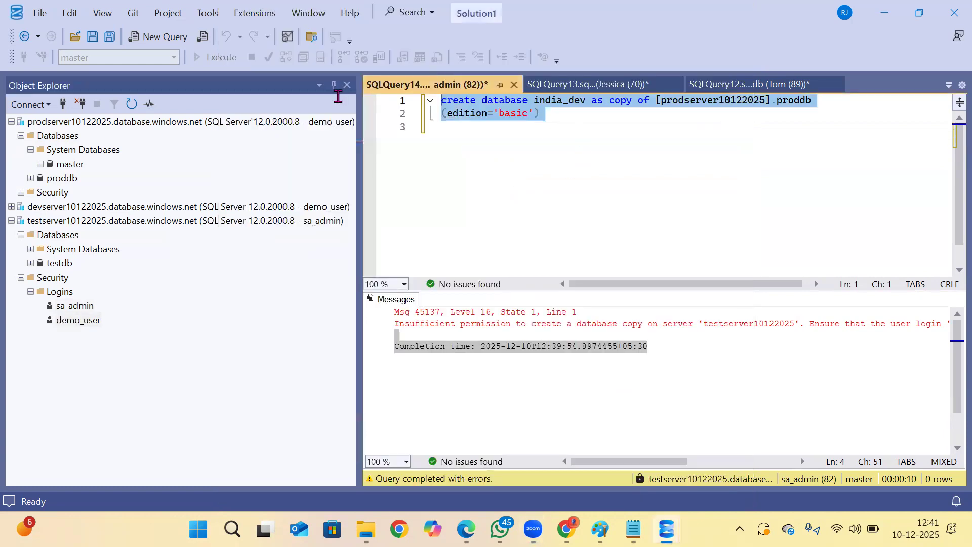
left_click(223, 57)
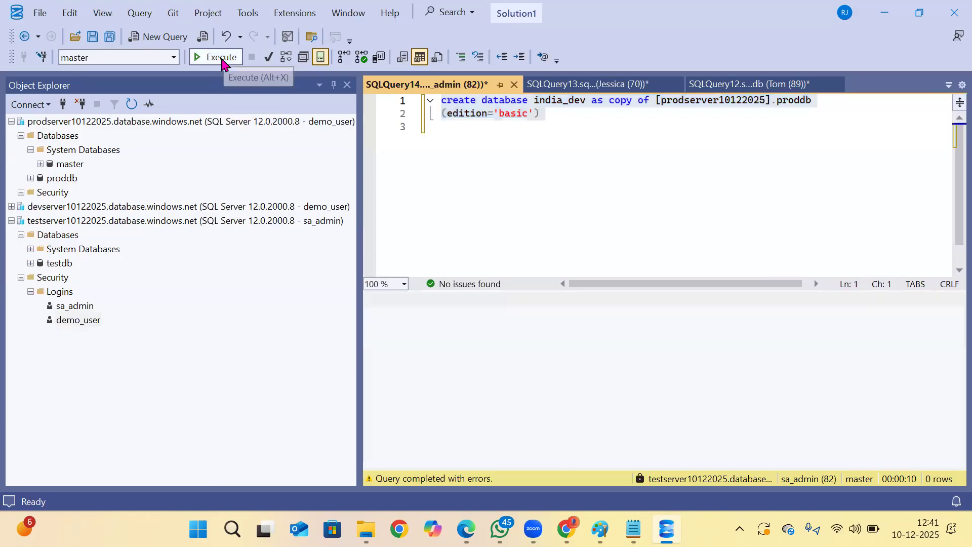
left_click(54, 236)
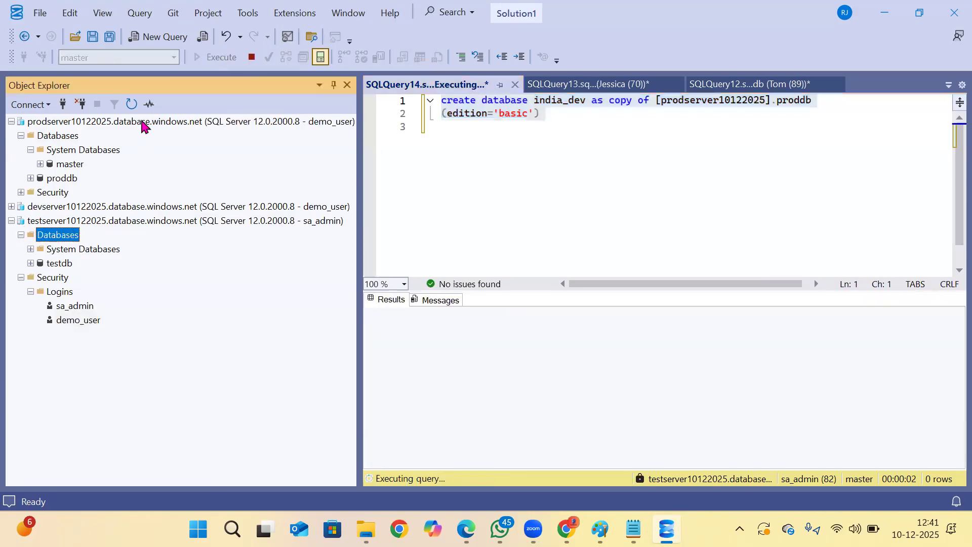
left_click(133, 105)
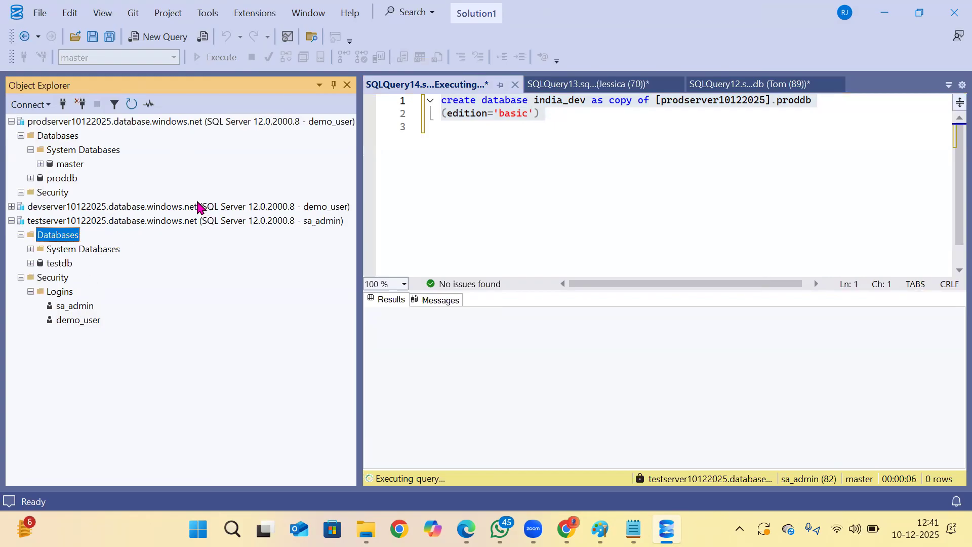
Read the copy query's message and compare it with the login used by the testserver10122025 connection.
left_click(80, 320)
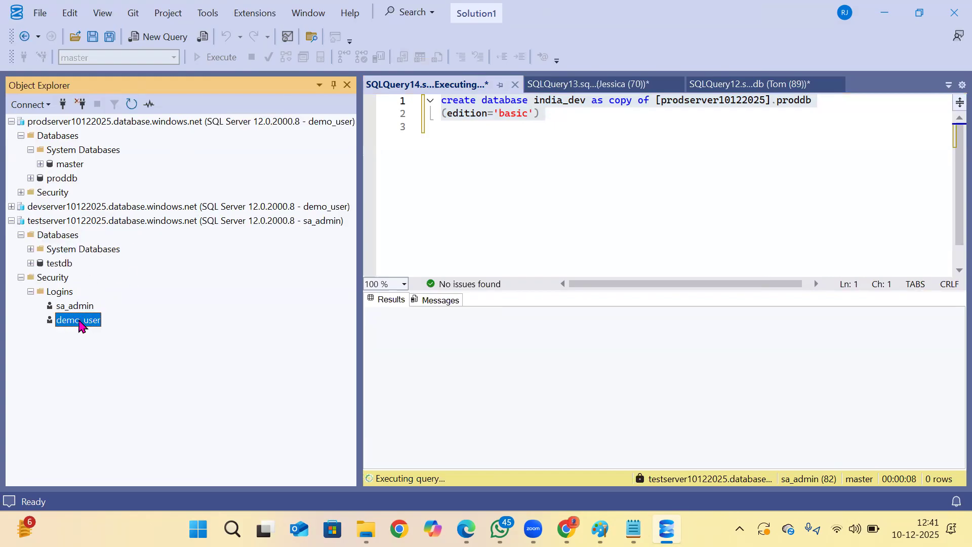
left_click(318, 226)
left_click_drag(542, 324, 598, 324)
left_click_drag(710, 321, 710, 322)
Disconnect the sa_admin connection to testserver10122025 and reconnect to the server as demo_user.
left_click(104, 223)
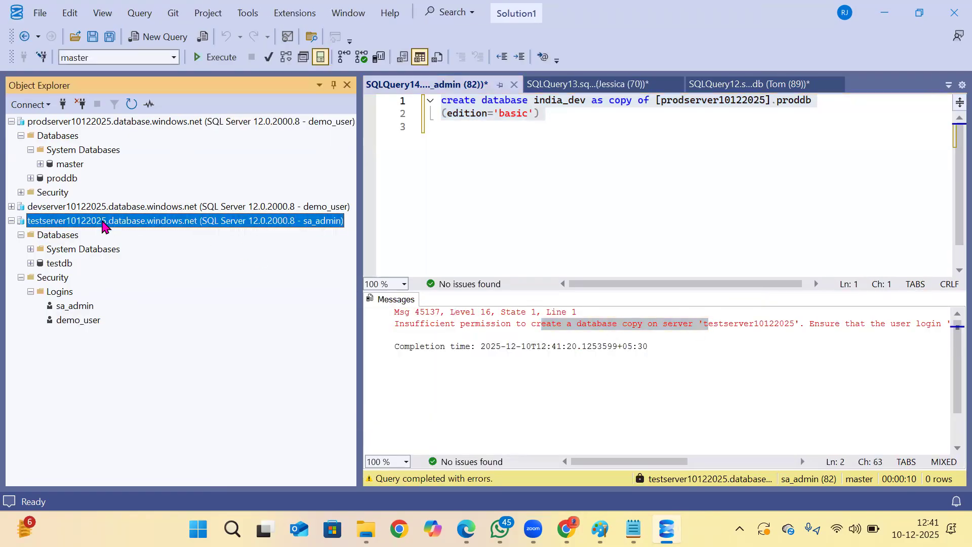
left_click(81, 105)
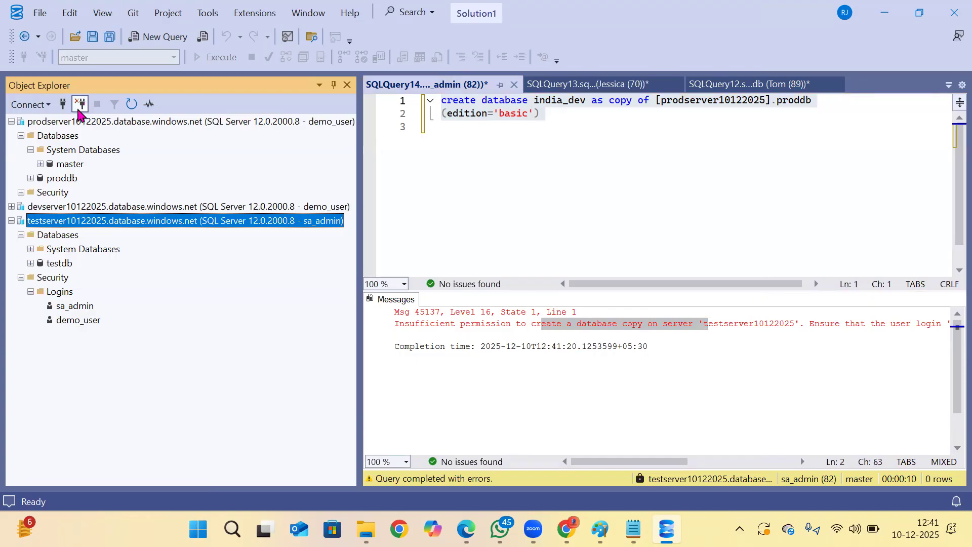
left_click(62, 104)
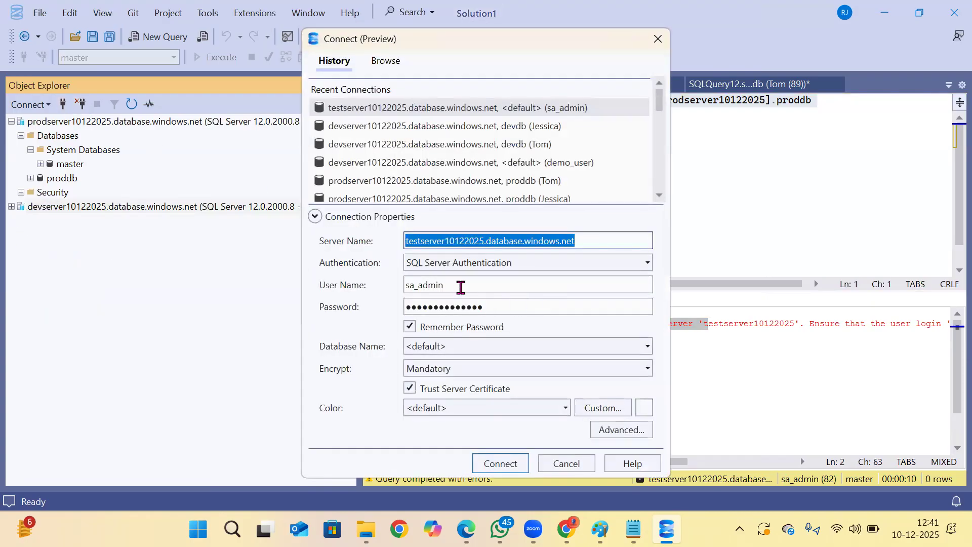
left_click(458, 285)
type("demo_user")
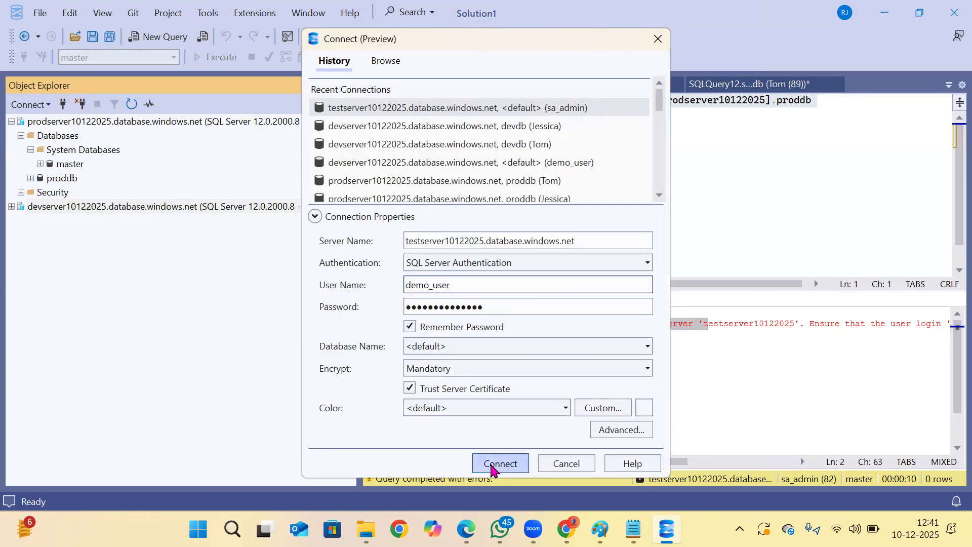
left_click(491, 466)
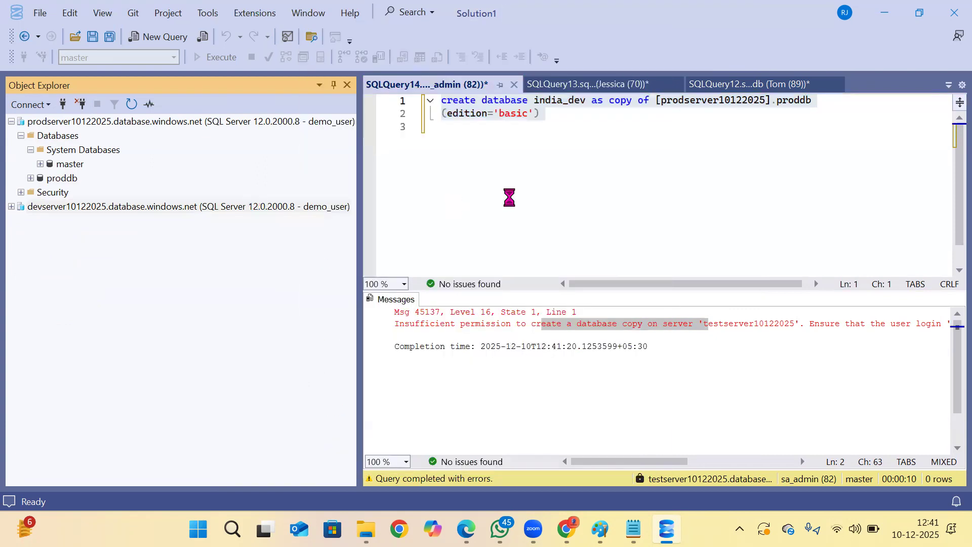
Copy the india_dev copy statement into a new query on testdb under the demo_user connection and execute it.
left_click(557, 193)
key("ctrl+a")
key("ctrl+c")
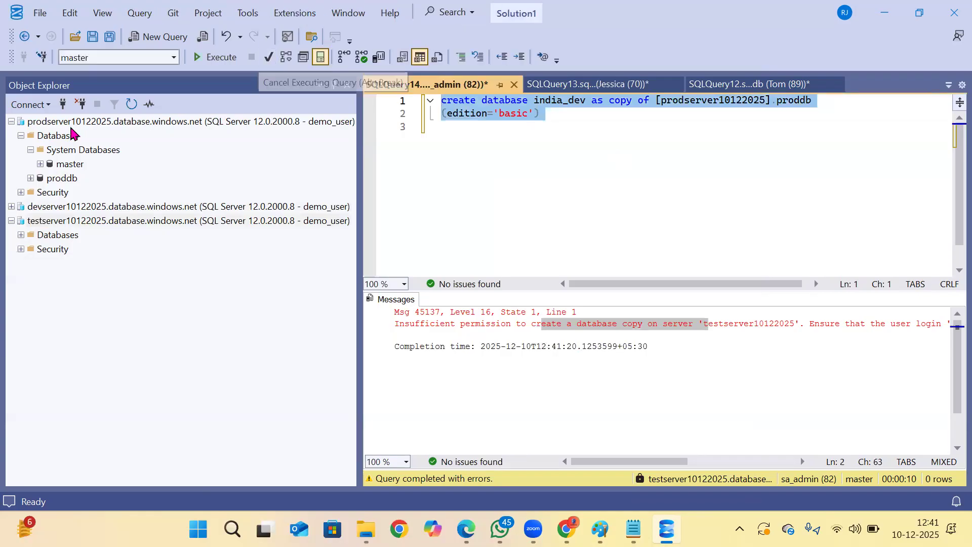
left_click(21, 235)
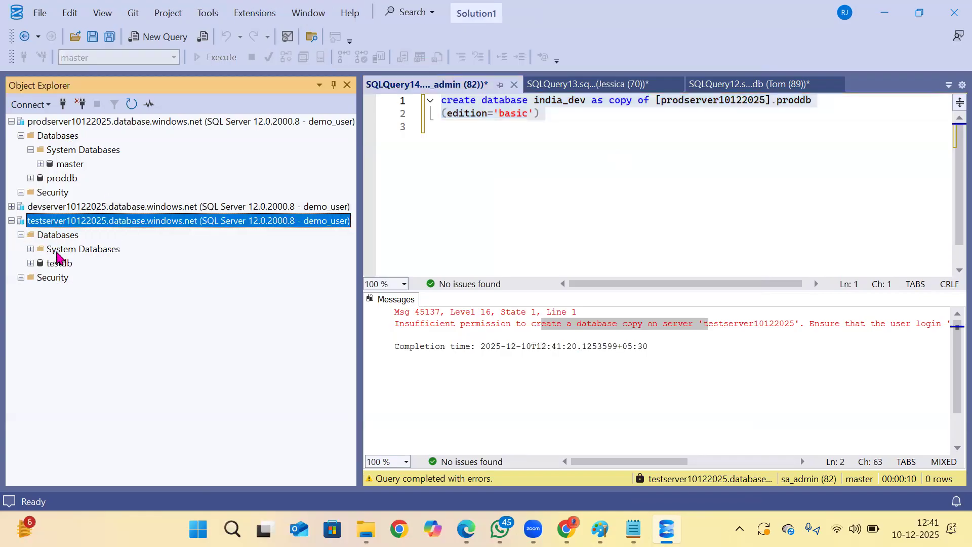
left_click(57, 263)
left_click(158, 36)
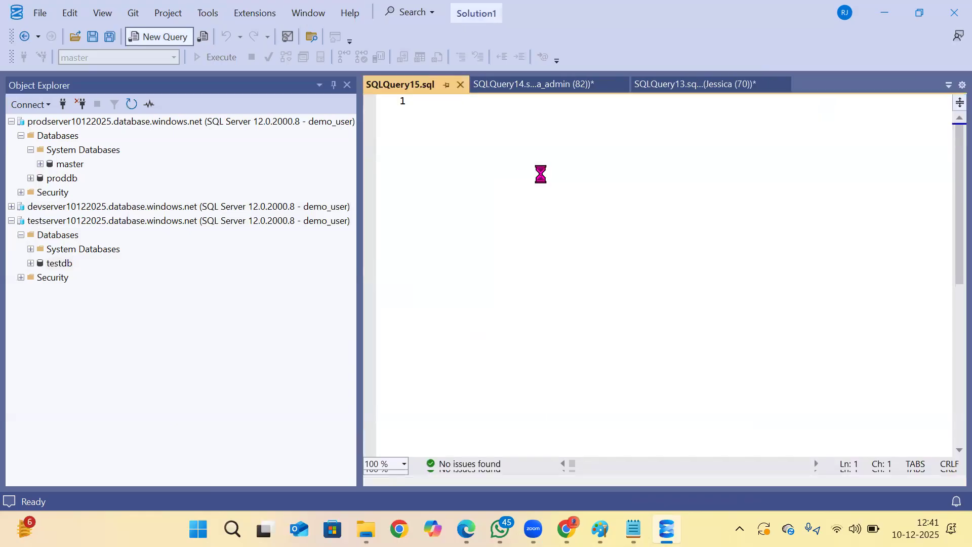
key("ctrl+v")
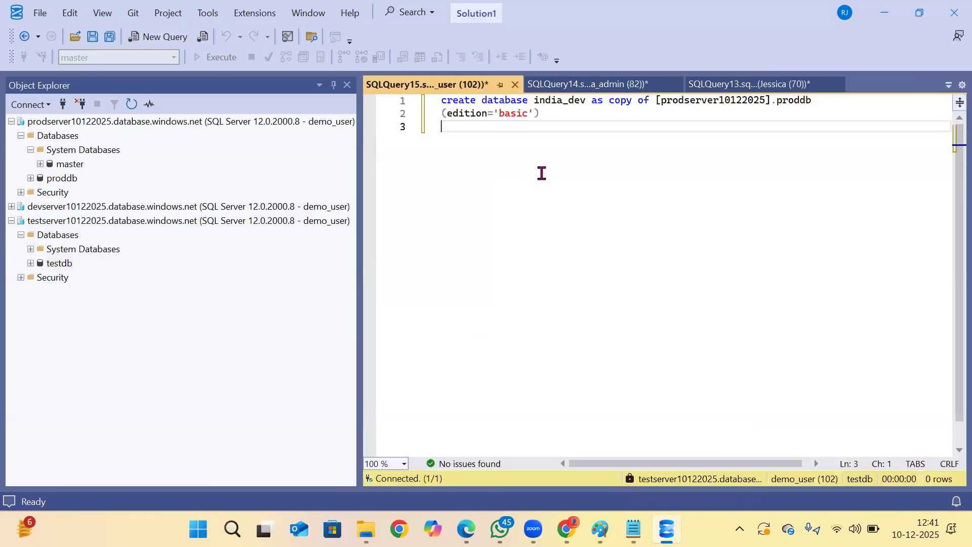
key("F5")
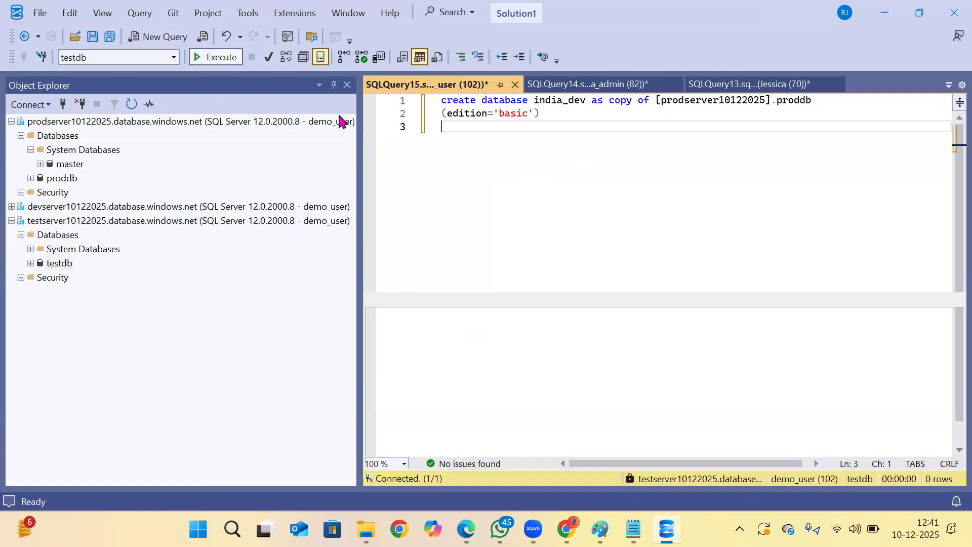
Compare the login of the earlier copy query with the login of the query now executing.
left_click(566, 92)
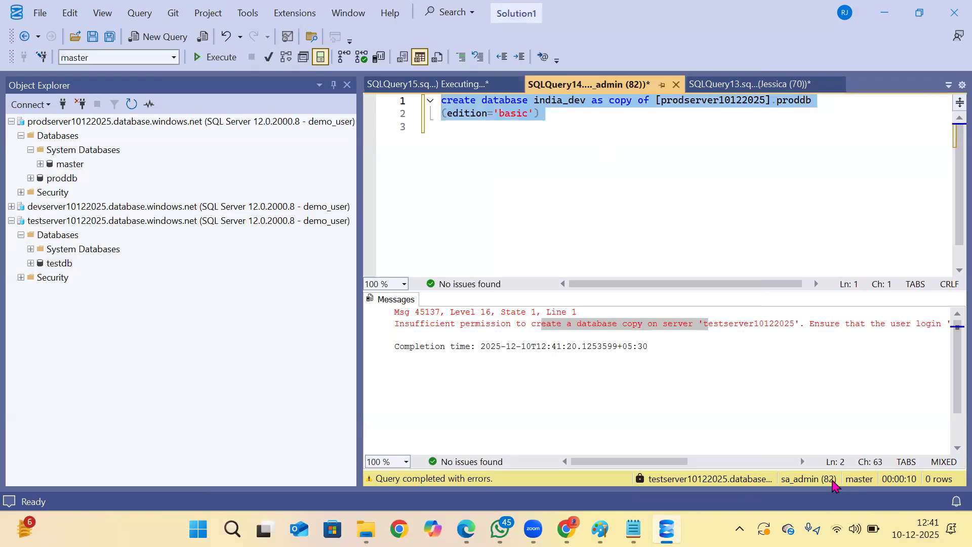
left_click(565, 146)
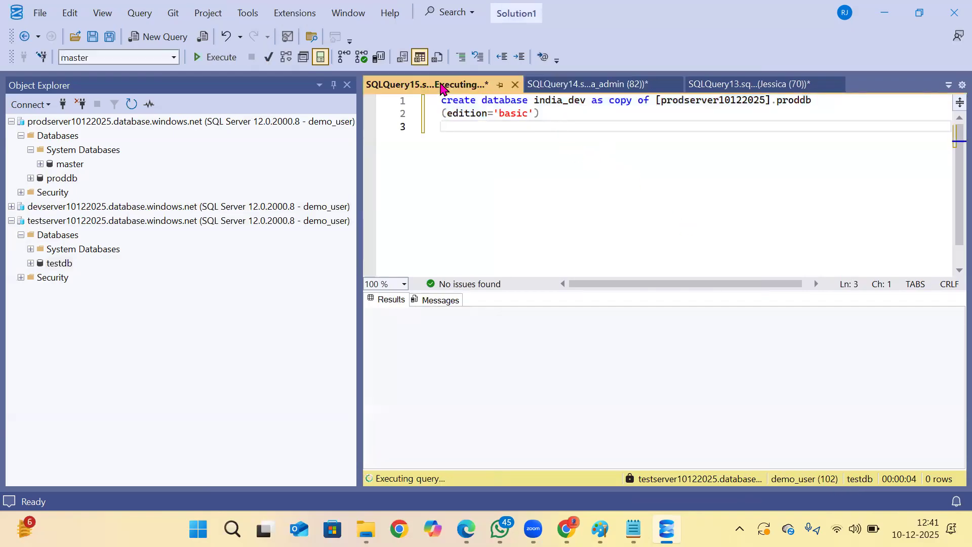
left_click(471, 87)
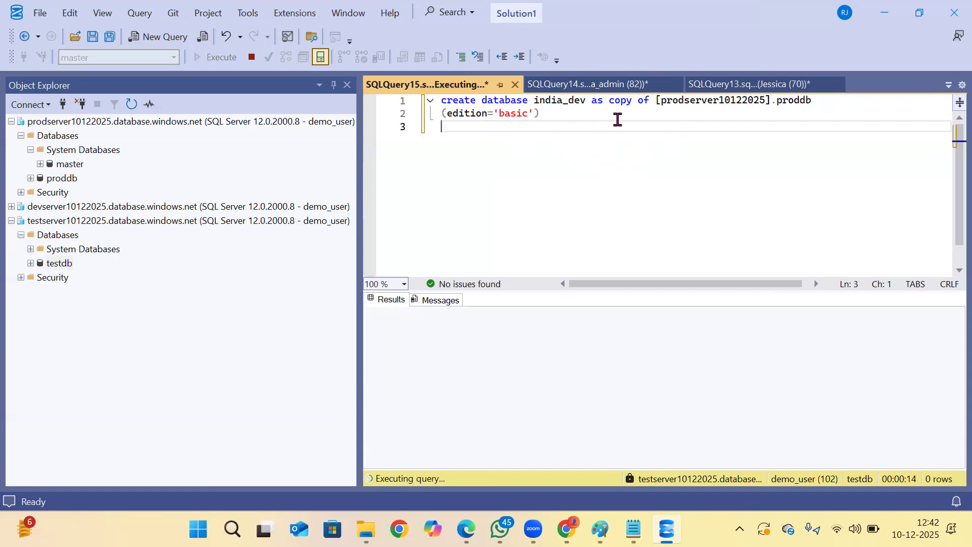
Refresh the database list of testserver10122025 repeatedly to check for the copied database.
left_click(76, 236)
left_click(132, 104)
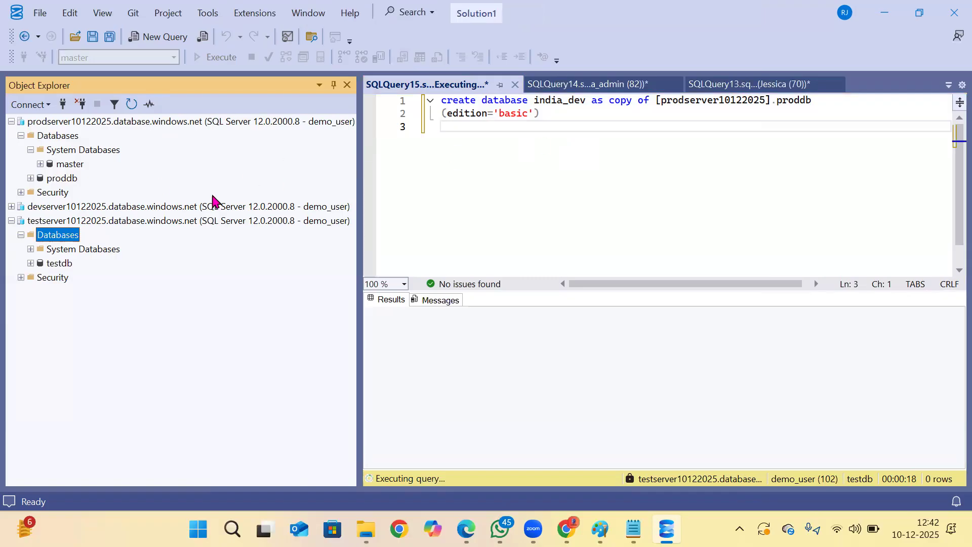
left_click(131, 104)
left_click(131, 104)
left_click(131, 104)
left_click(131, 104)
left_click(131, 104)
Open a second connection to testserver10122025 using the sa_admin login.
left_click(62, 104)
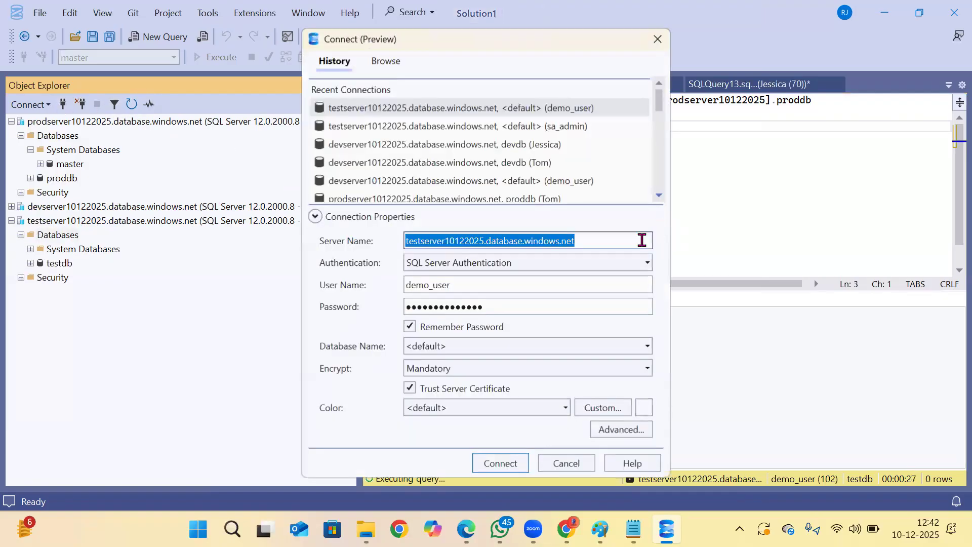
left_click_drag(471, 283, 443, 275)
left_click(492, 289)
left_click_drag(507, 287, 292, 278)
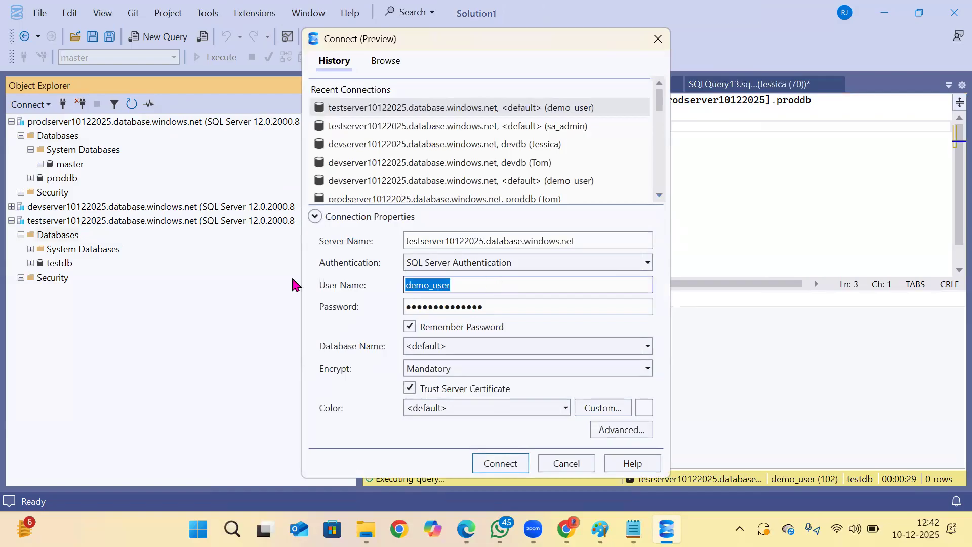
type("sa_adm")
left_click(502, 463)
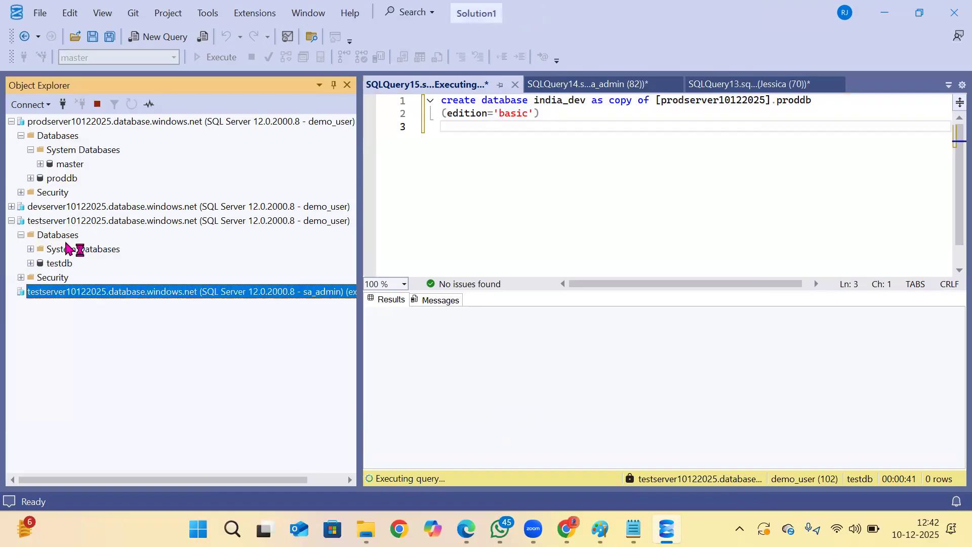
Refresh the databases under the demo_user connection to find india_dev, and expand the databases under the sa_admin connection.
left_click(75, 233)
left_click(131, 104)
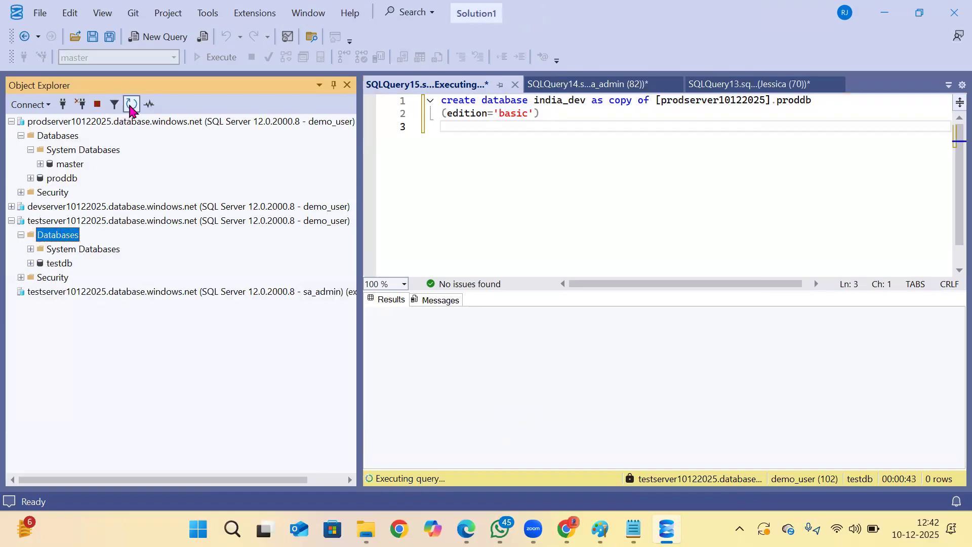
left_click(66, 263)
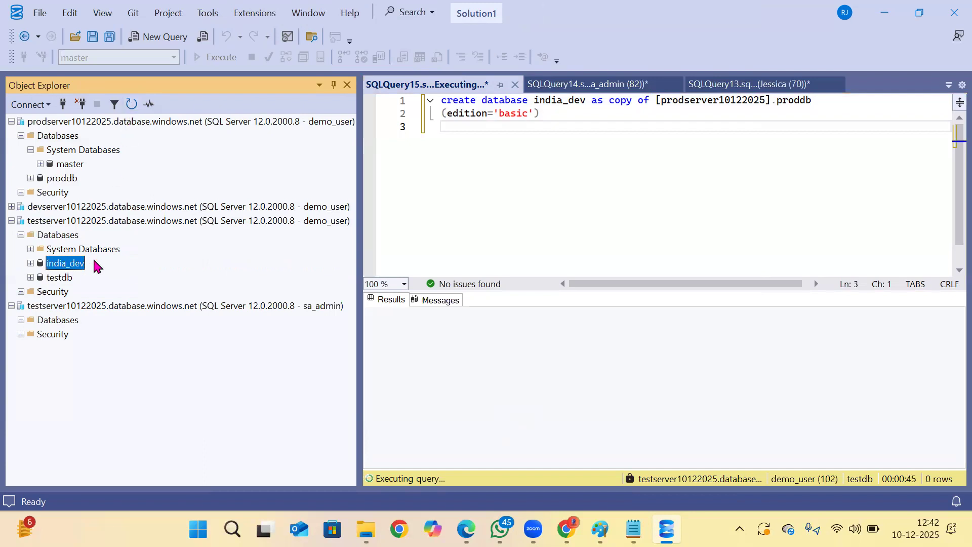
left_click(21, 320)
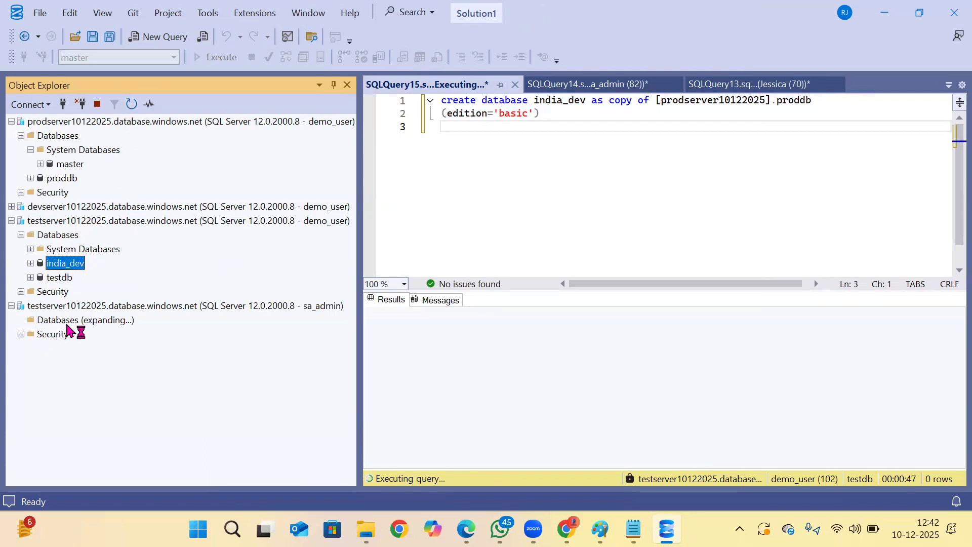
Copy the database copy statement into a new query under the sa_admin connection, and check it against the running demo_user query.
left_click(565, 135)
left_click_drag(565, 135, 320, 104)
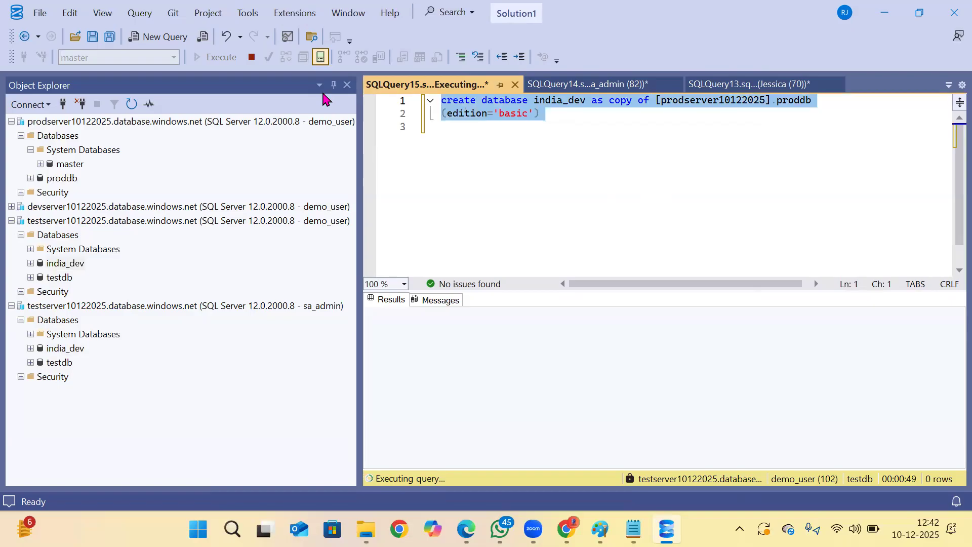
left_click(69, 320)
left_click(169, 45)
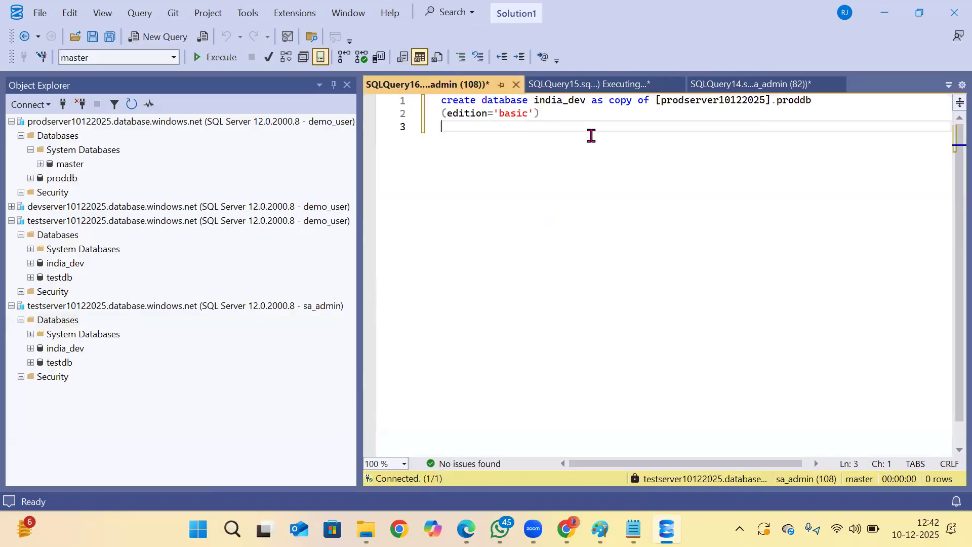
left_click(606, 85)
left_click(476, 85)
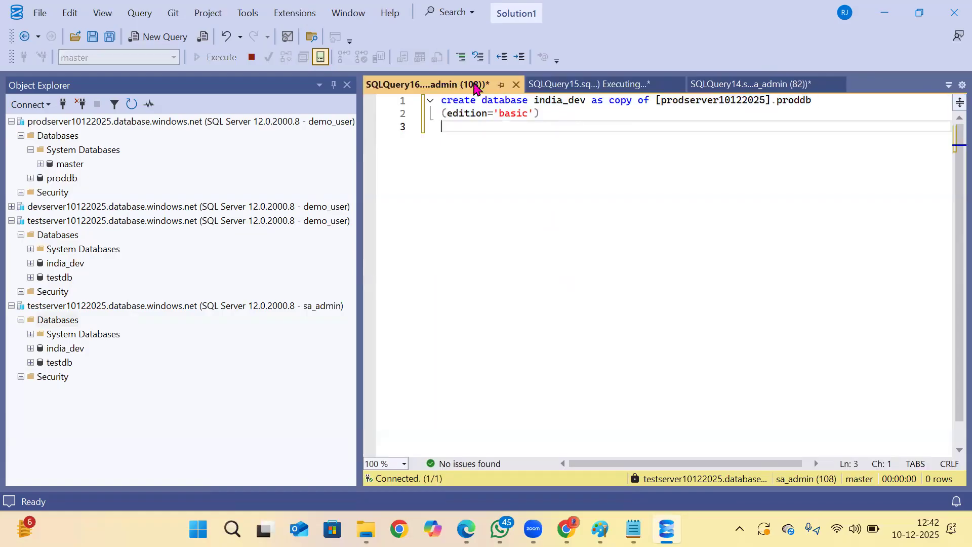
Rename the target database to india_dev123, execute the copy statement as sa_admin, and refresh that connection's database list.
left_click(587, 101)
type("123")
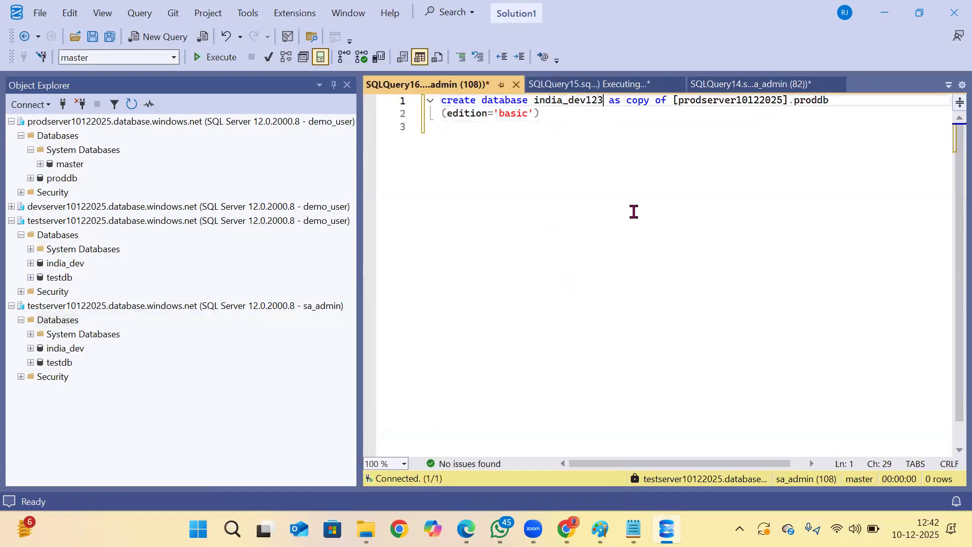
key("ctrl+a")
left_click(213, 57)
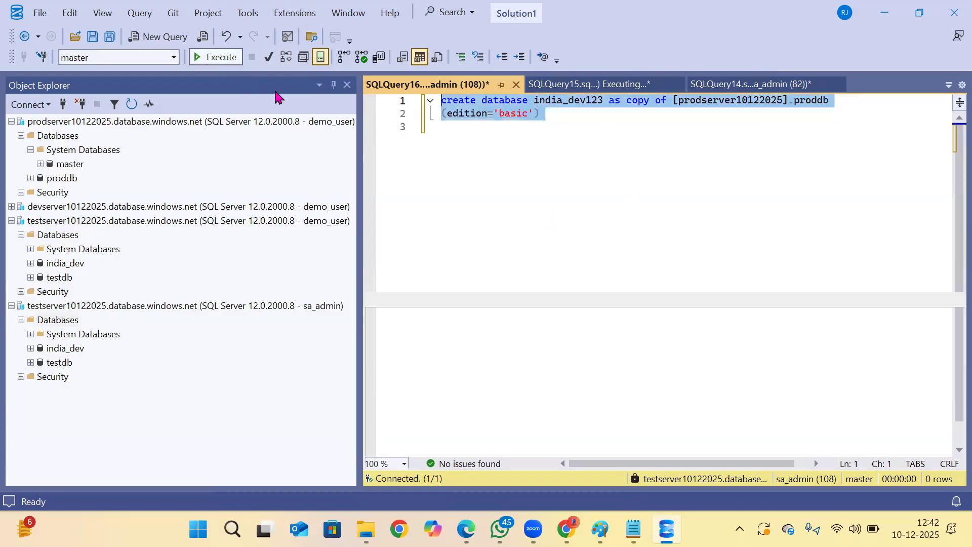
left_click(72, 321)
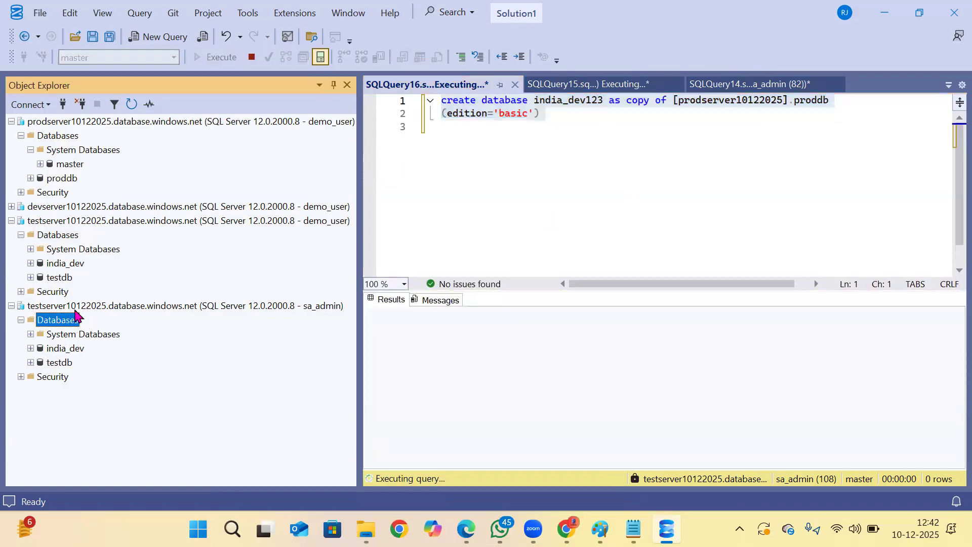
left_click(133, 106)
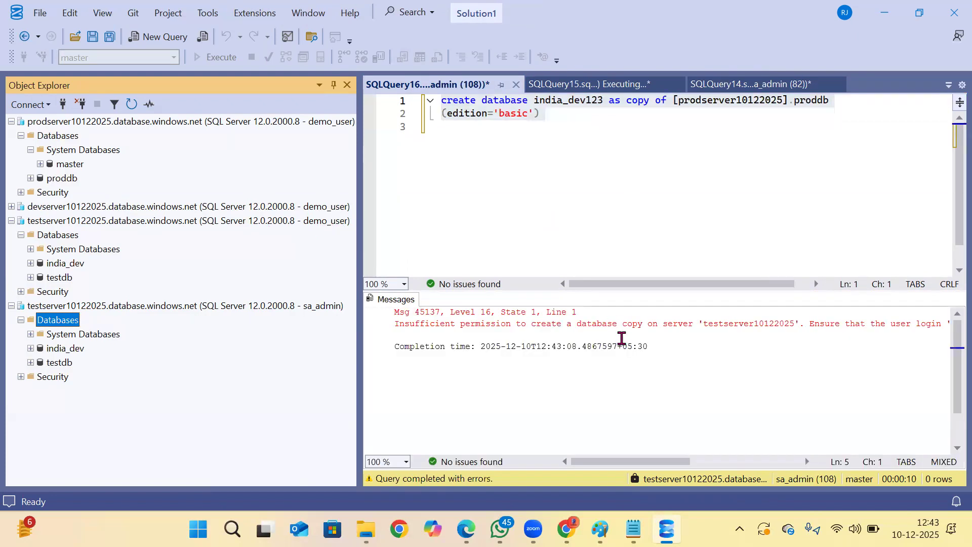
Read the india_dev123 query's message and compare it with the login of its connection.
left_click_drag(633, 321, 763, 314)
left_click(764, 321)
left_click_drag(445, 320, 617, 321)
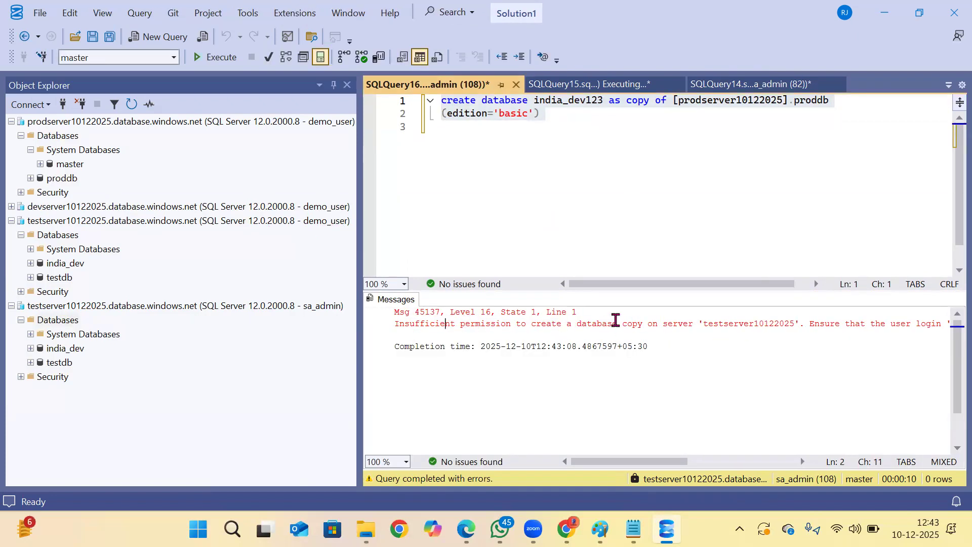
left_click(325, 310)
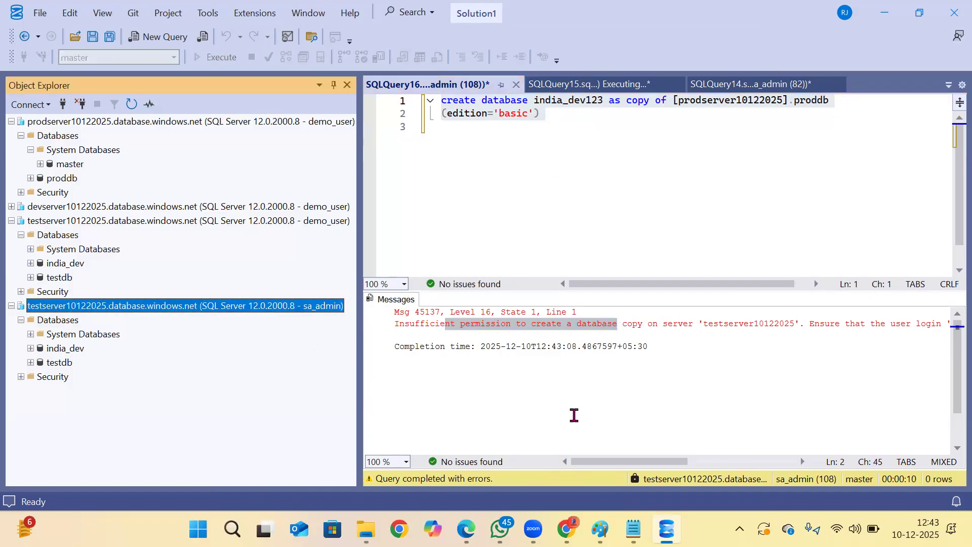
left_click(569, 188)
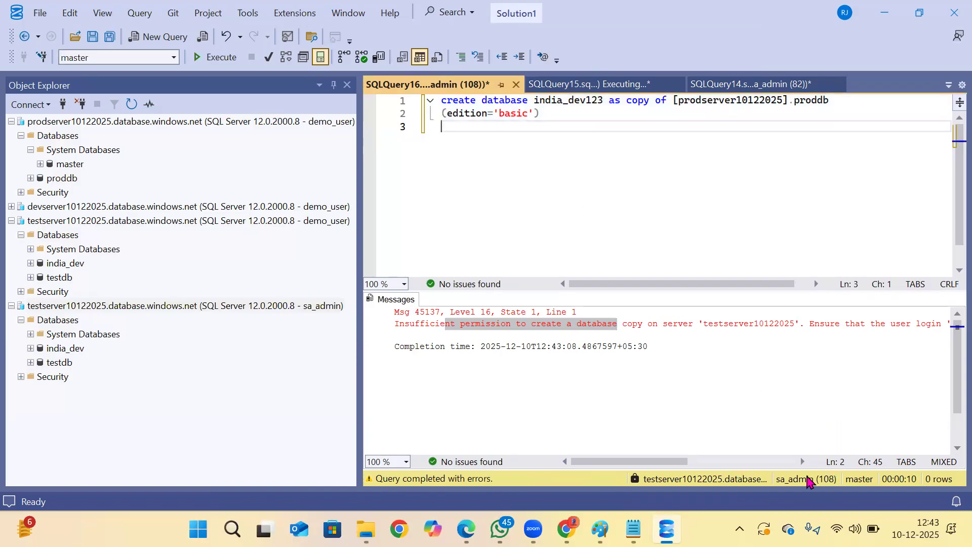
Expand the security logins under the testserver10122025 sa_admin connection and open the sa_admin login's server role properties.
left_click(21, 376)
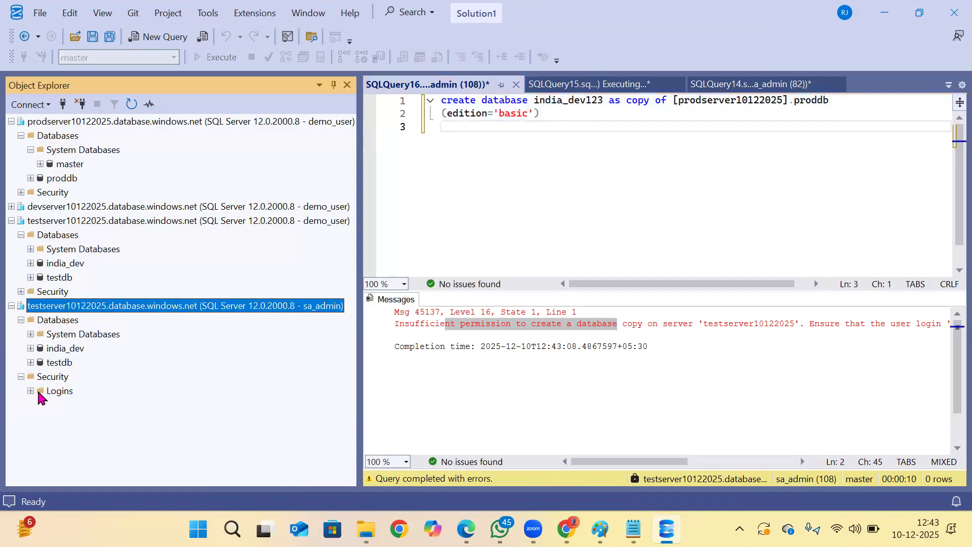
left_click(31, 391)
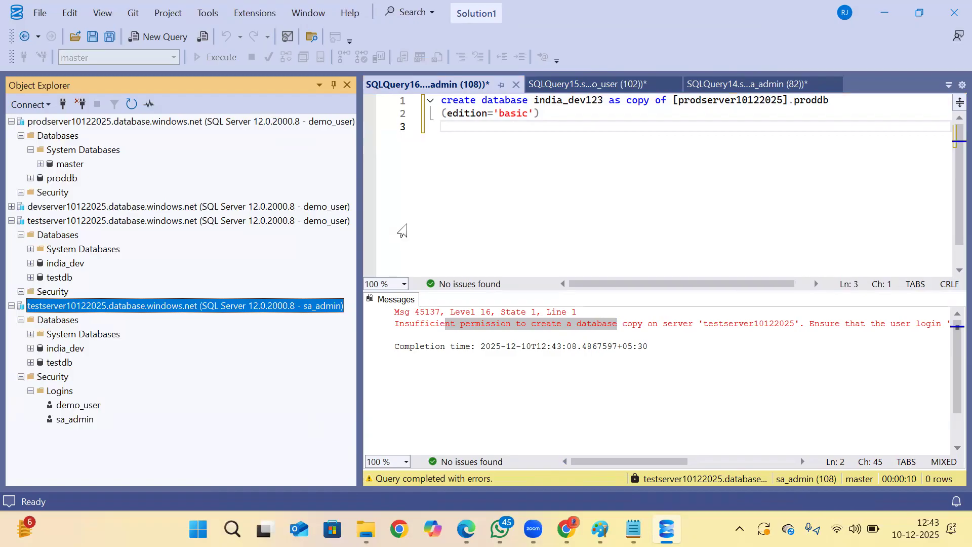
left_click(72, 421)
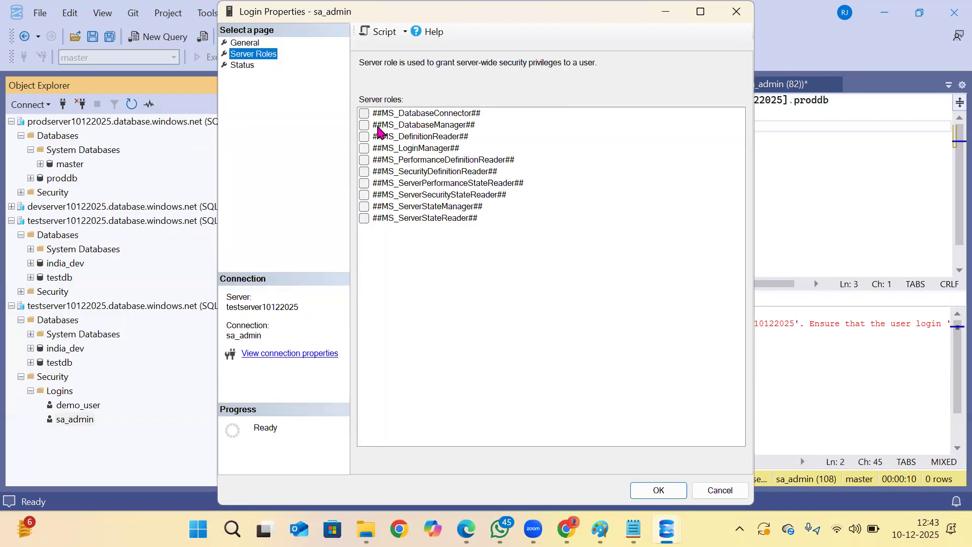
Assign every server role, from ##MS_DatabaseConnector## to ##MS_ServerStateReader##, to the sa_admin login and apply the change.
left_click(364, 113)
left_click(364, 125)
left_click(364, 159)
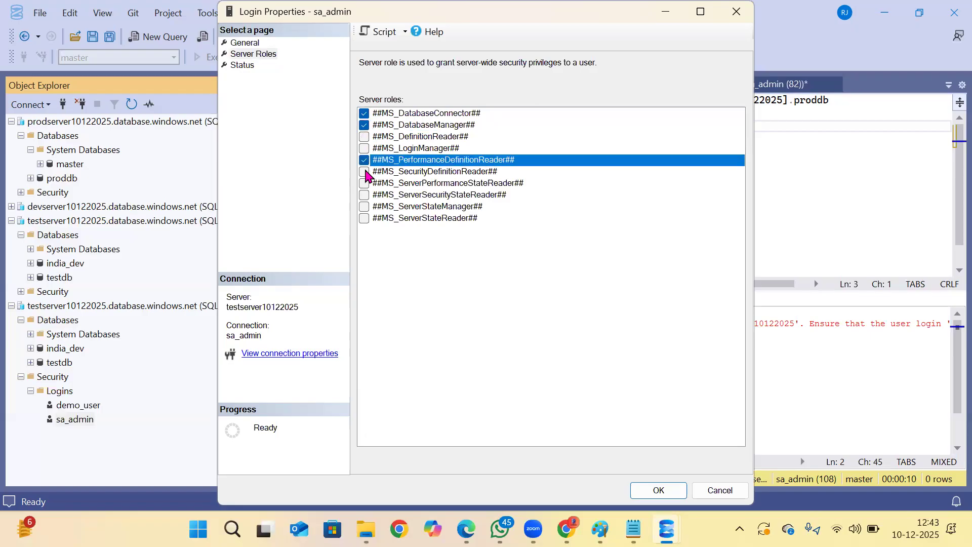
left_click(363, 136)
left_click(364, 148)
left_click(363, 171)
left_click(364, 183)
left_click(364, 195)
left_click(371, 206)
left_click(364, 218)
left_click(364, 206)
left_click(659, 490)
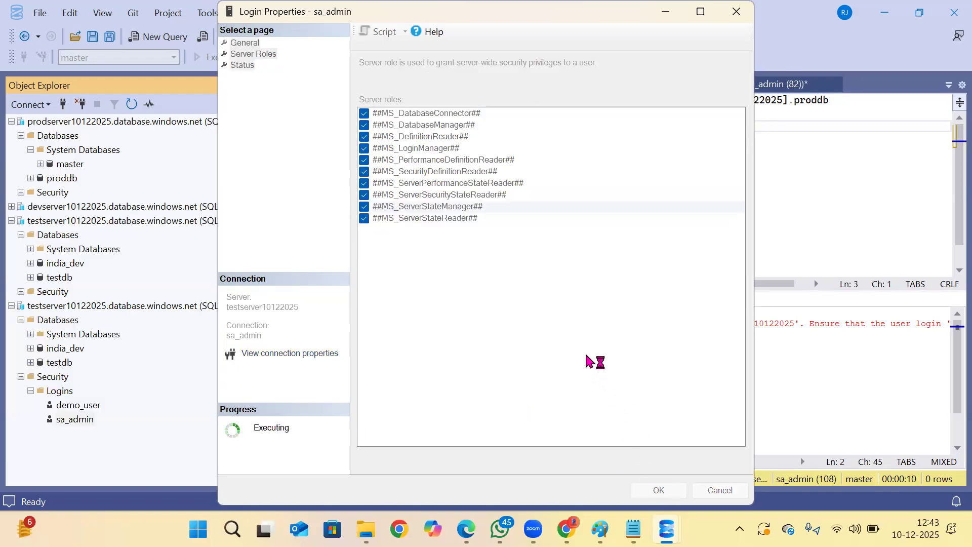
Execute the india_dev123 copy statement again as sa_admin and refresh that connection's databases.
left_click_drag(585, 149, 290, 80)
left_click(214, 57)
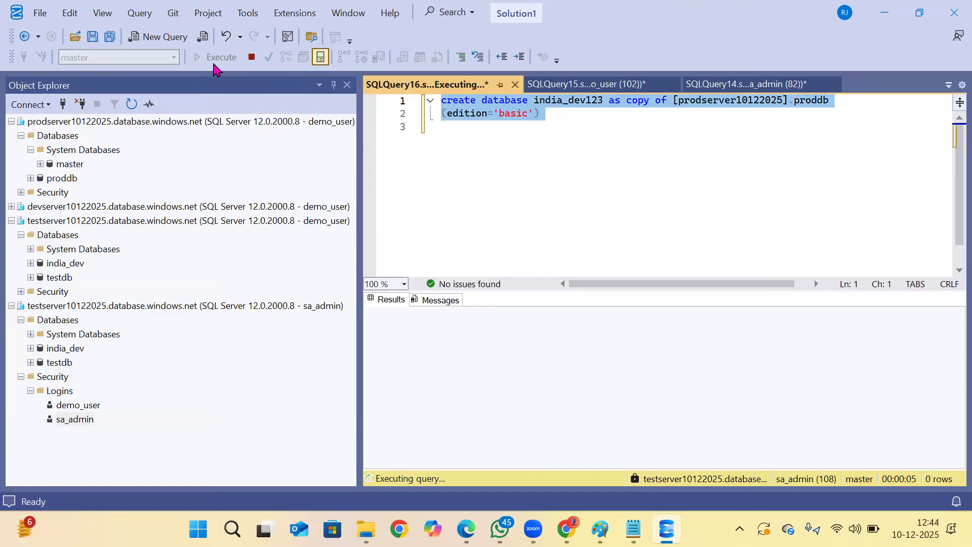
left_click(59, 320)
left_click(138, 101)
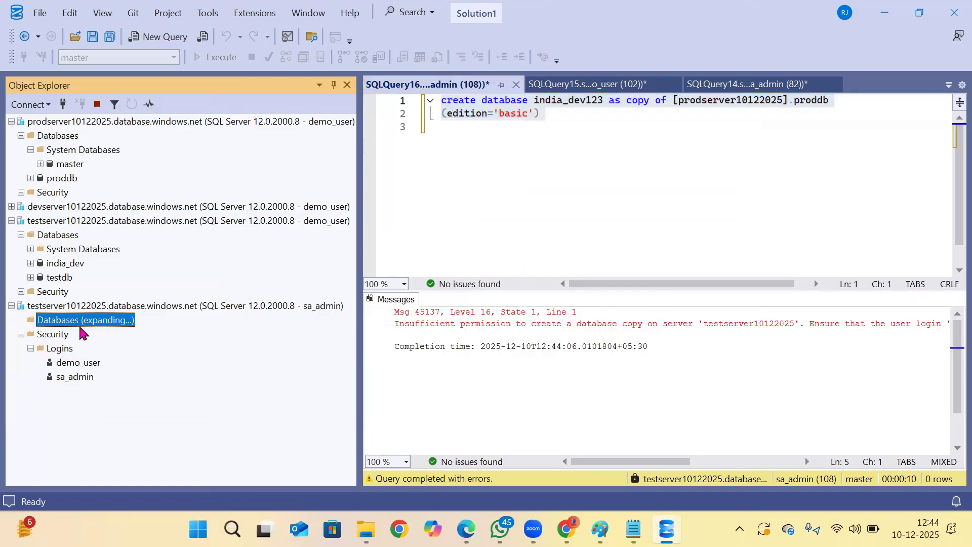
Disconnect the sa_admin connection to testserver10122025 from the server list.
left_click(291, 224)
left_click(117, 305)
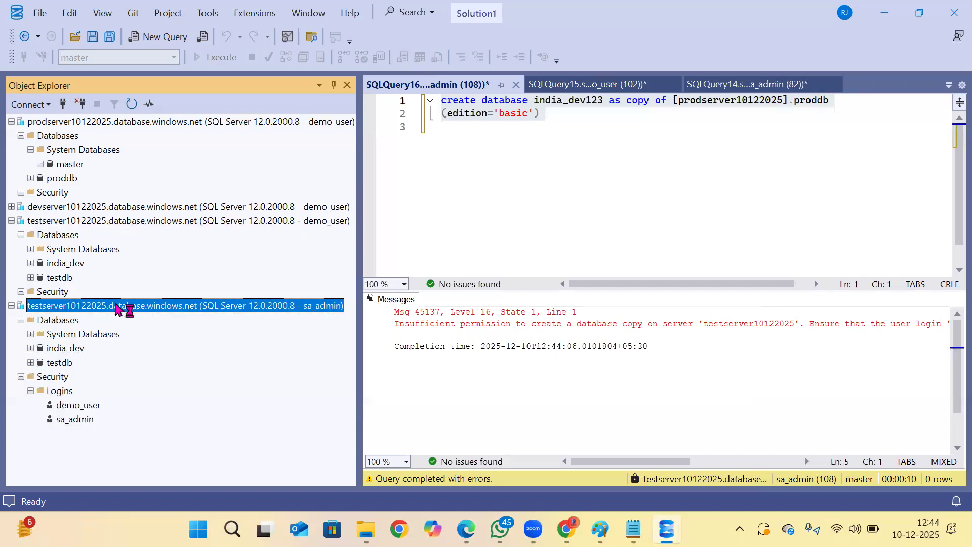
left_click(81, 105)
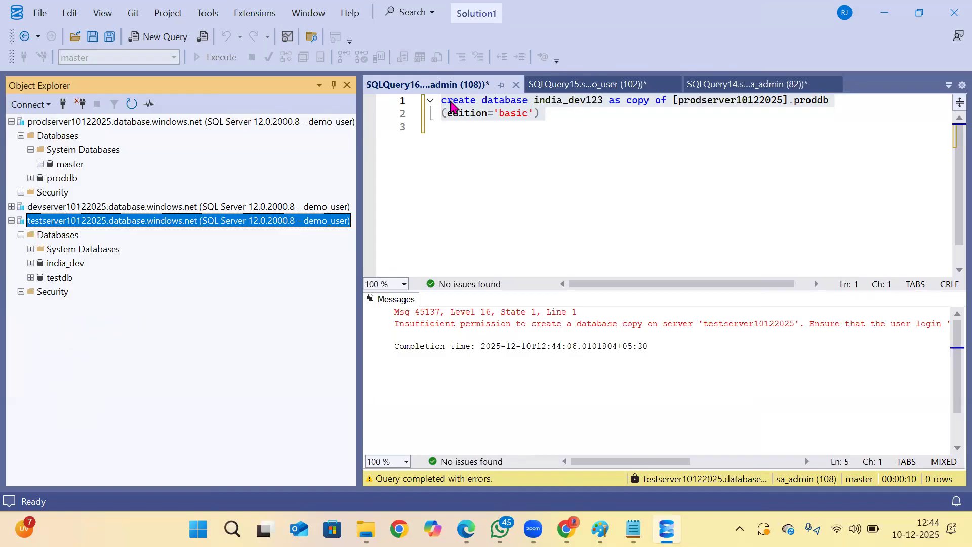
Switch to Chrome and view the Udemy page of the Azure (PAAS) SQL Server DBA with Networking and Powershell course.
left_click(567, 529)
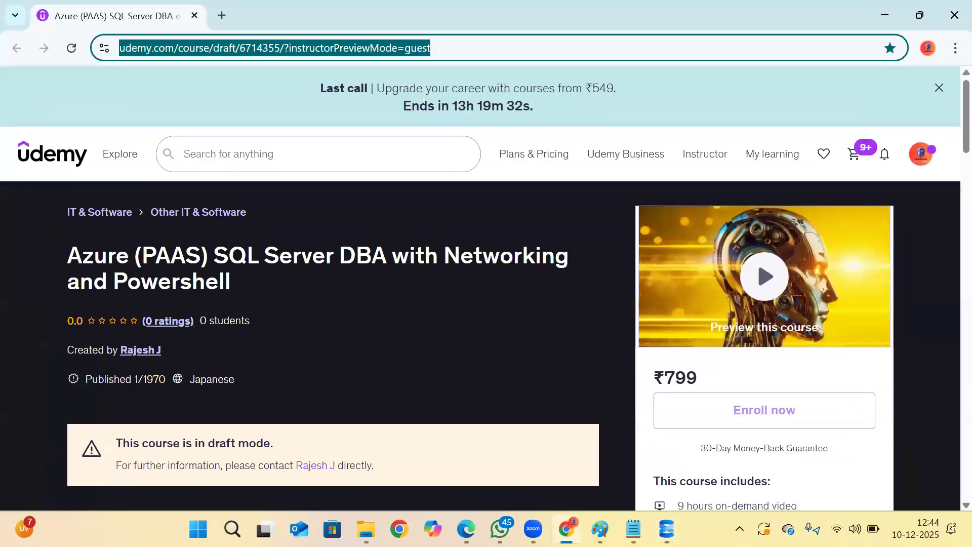
left_click(566, 528)
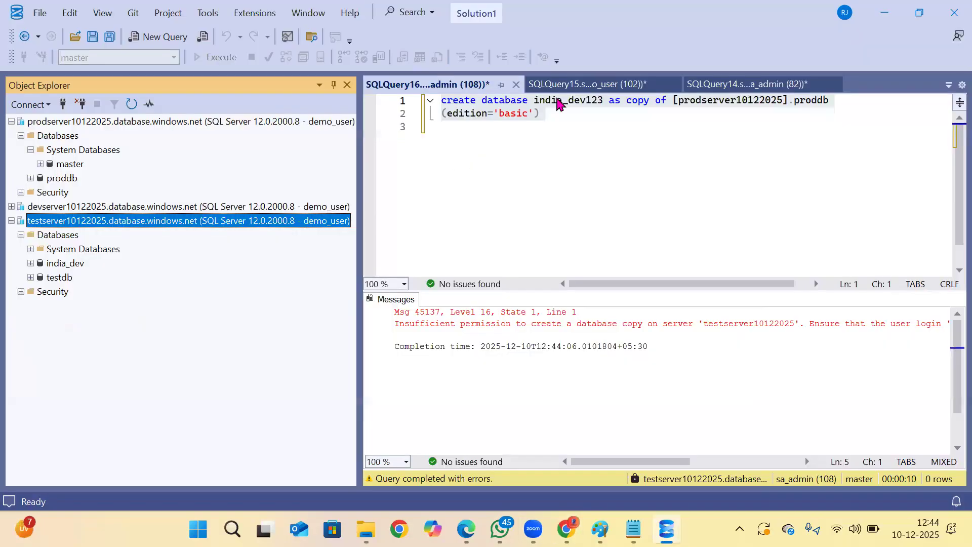
left_click(566, 529)
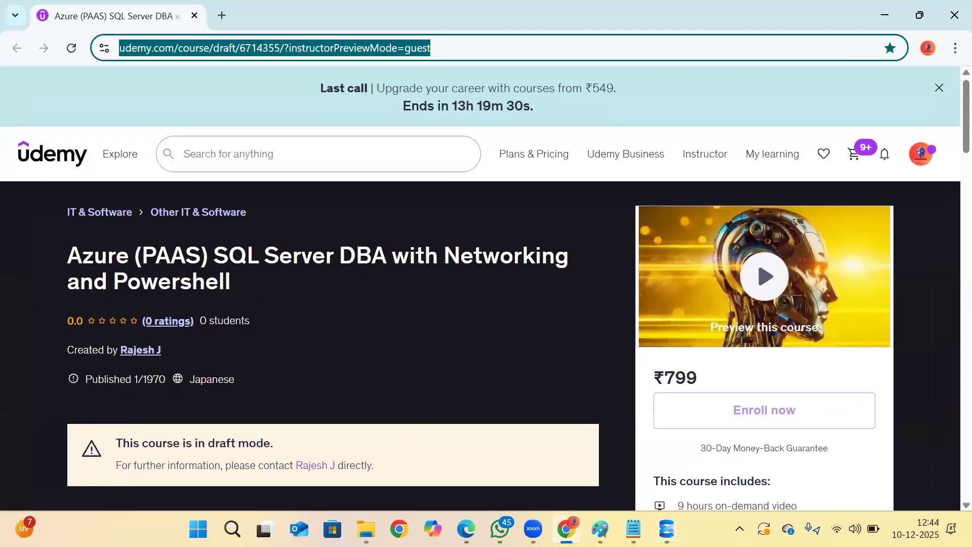
Switch to Edge and look through the courses listed on the instructor's Udemy profile.
left_click(465, 528)
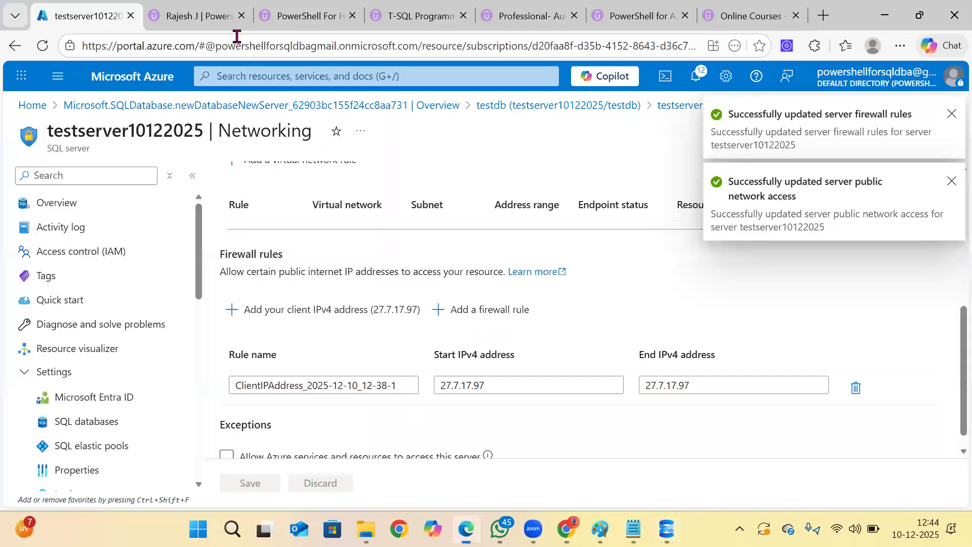
left_click(184, 25)
scroll(266, 319, "up", 9)
scroll(264, 313, "down", 10)
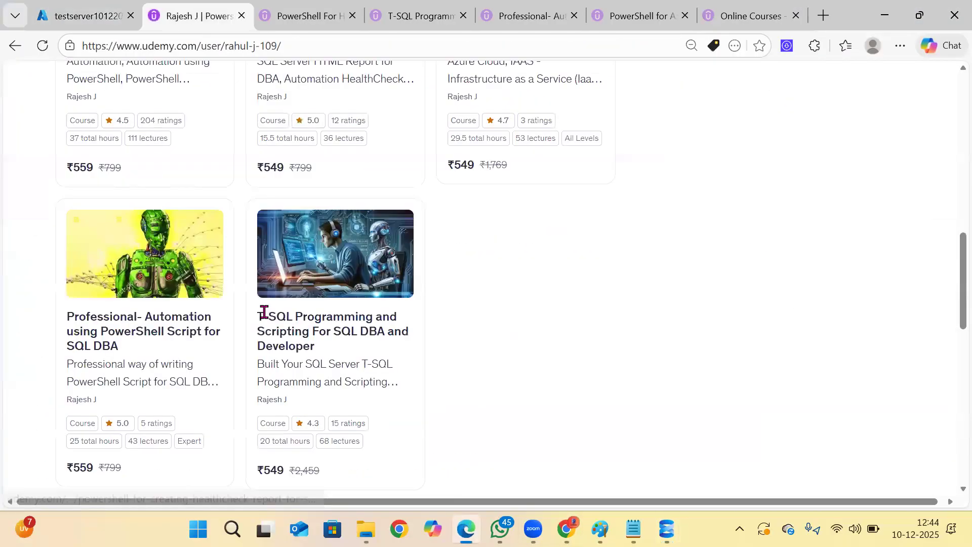
scroll(264, 312, "up", 3)
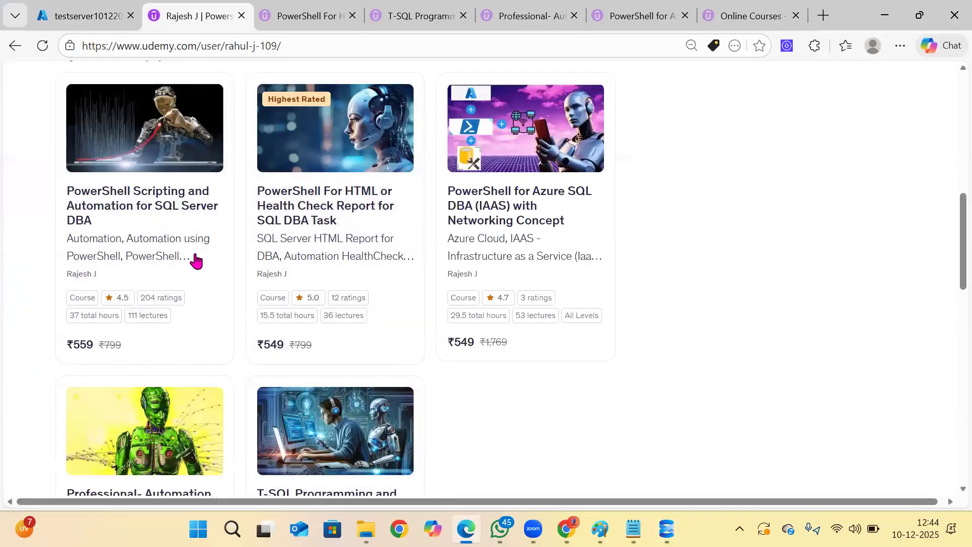